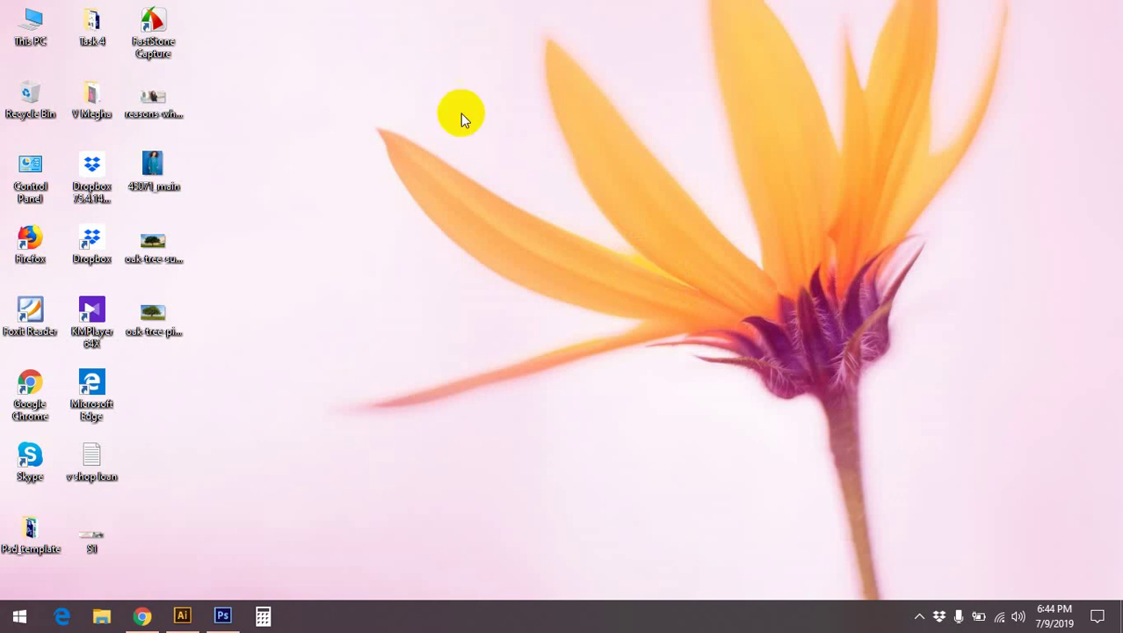
# - Refresh the Windows desktop and bring Photoshop's empty workspace to the front
pyautogui.click(919, 615)
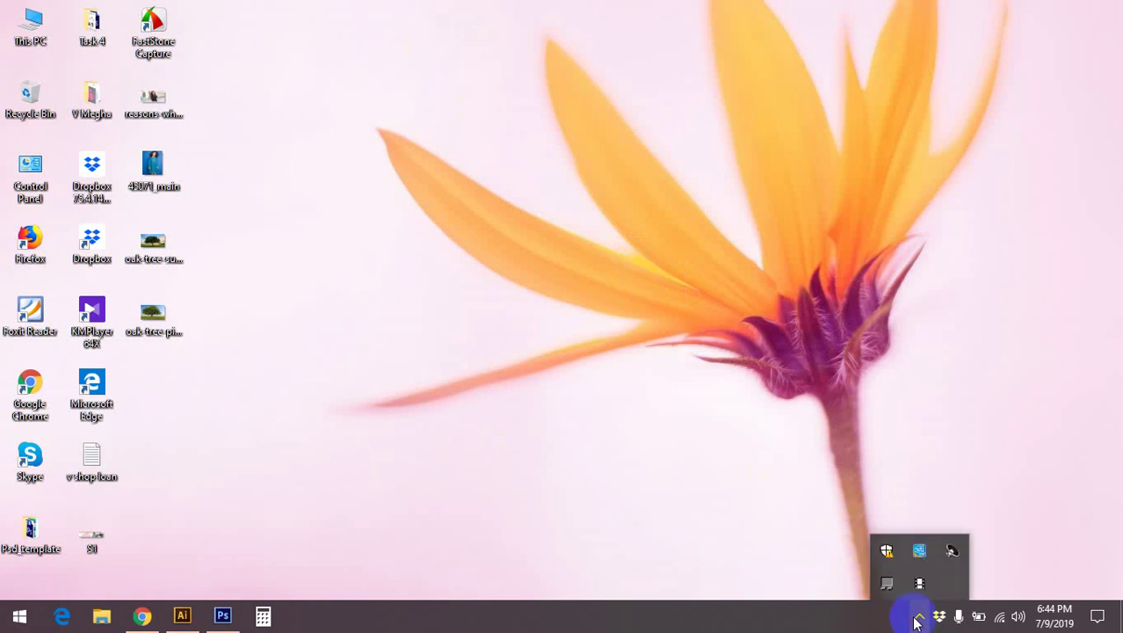
pyautogui.rightClick(669, 317)
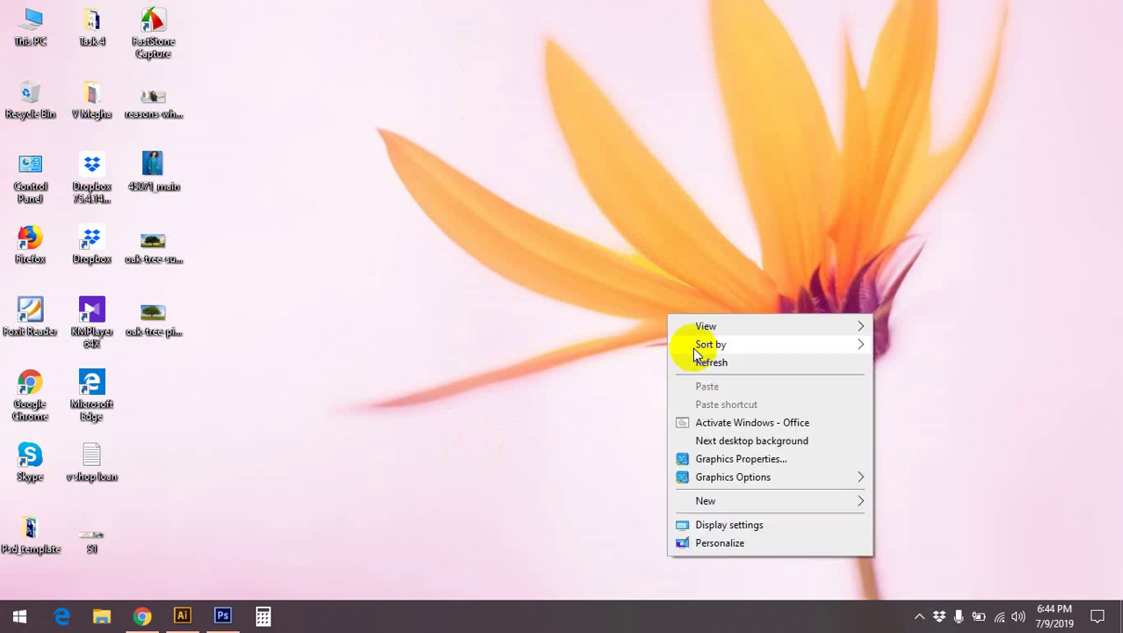
pyautogui.click(712, 363)
pyautogui.click(222, 615)
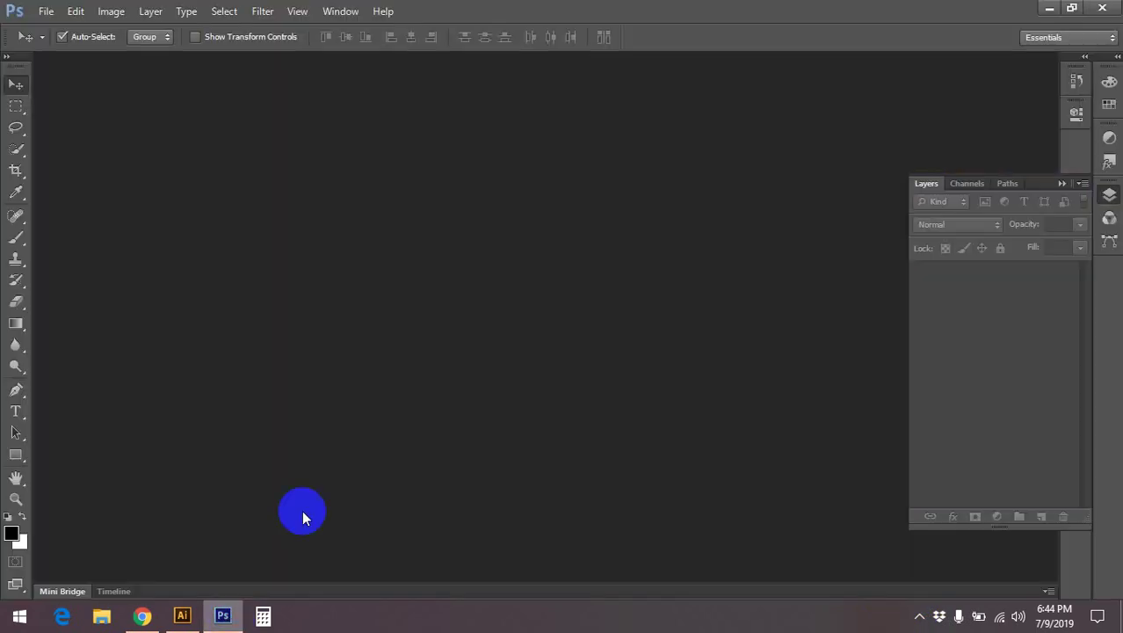
# - Close the floating Layers/Channels/Paths panel and minimize Photoshop to the desktop
pyautogui.click(1061, 182)
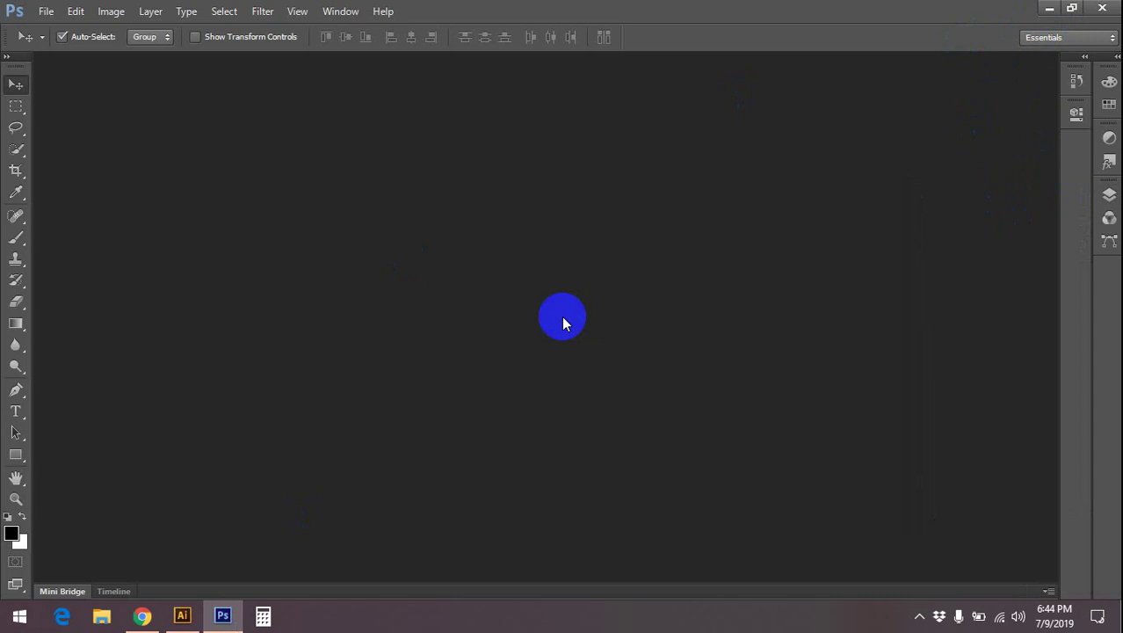
pyautogui.click(1052, 7)
pyautogui.rightClick(836, 139)
# - Refresh the desktop and clear all pending notifications in Action Center
pyautogui.click(864, 183)
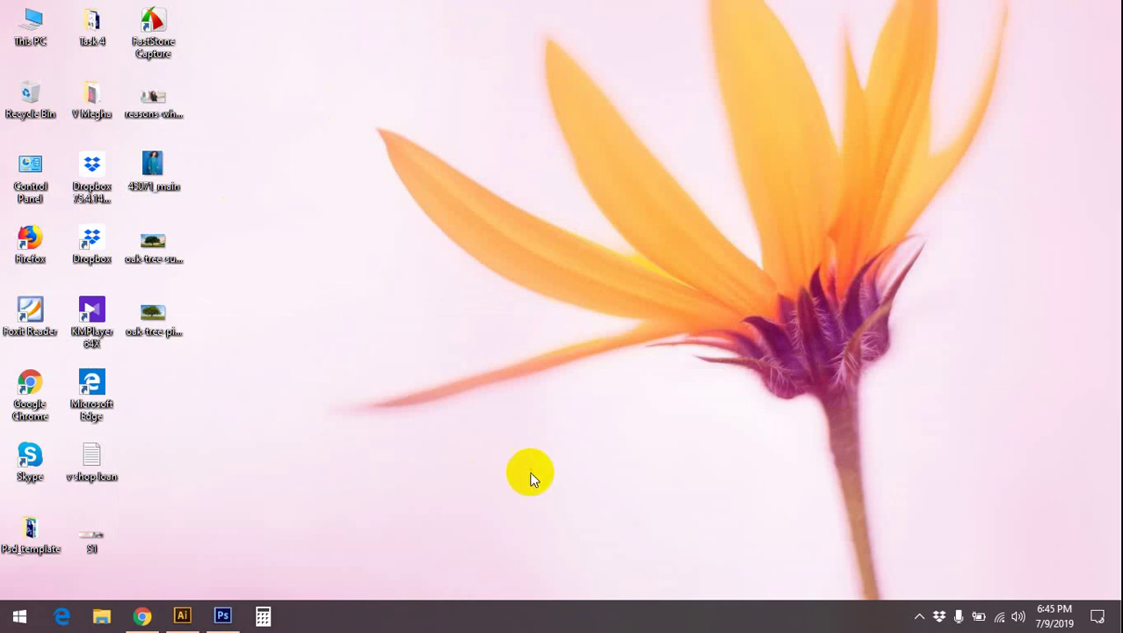
pyautogui.click(1098, 619)
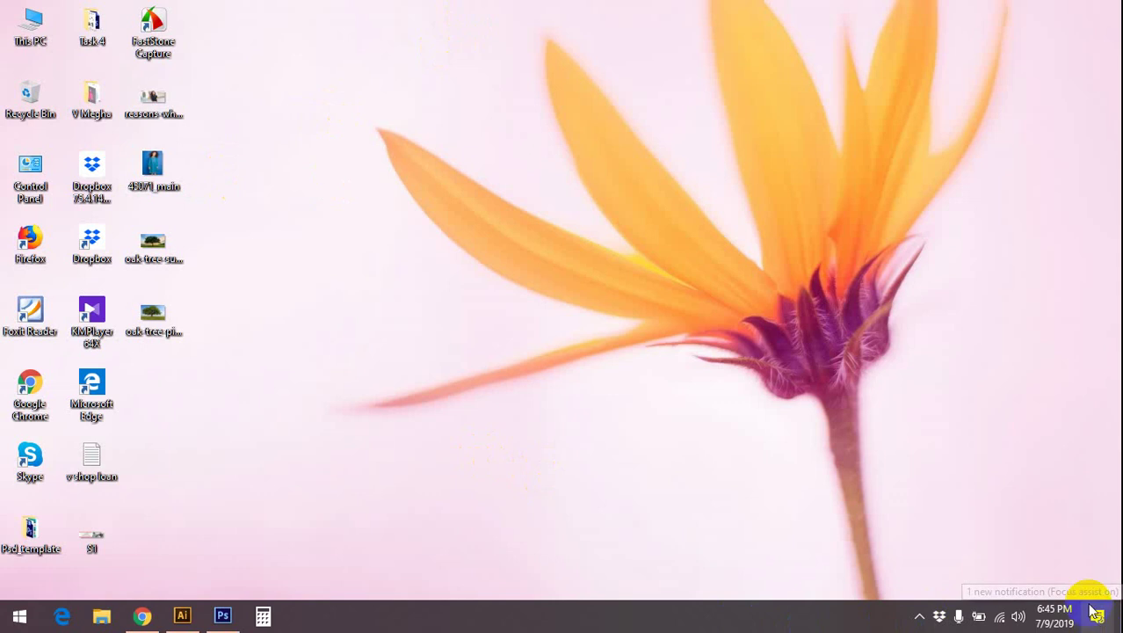
pyautogui.click(1045, 293)
pyautogui.click(524, 268)
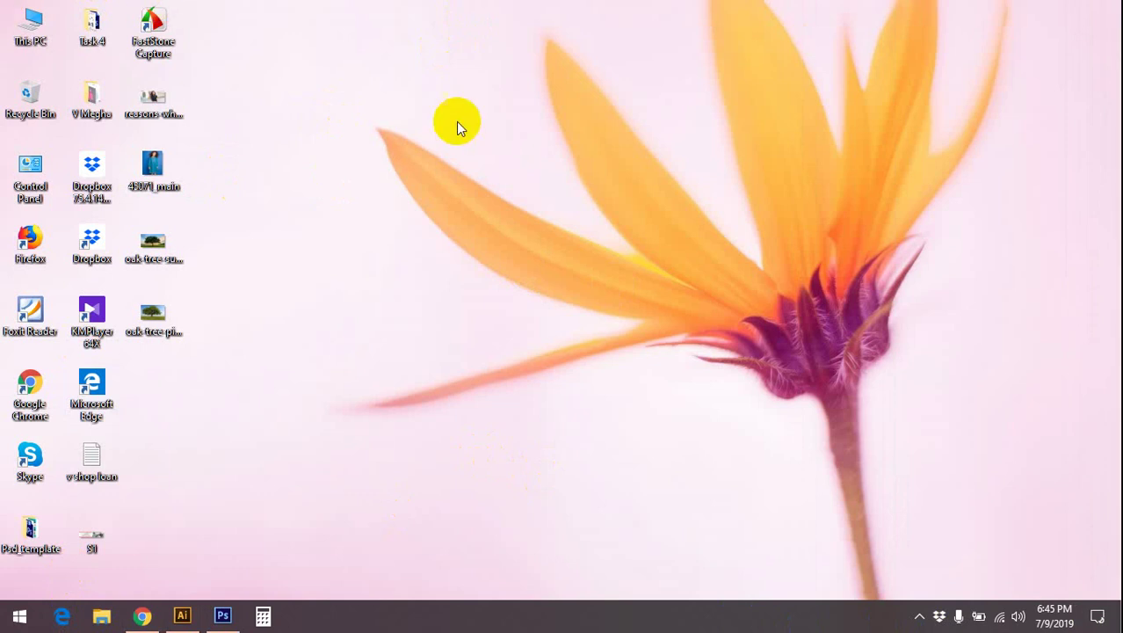
# - Refresh the desktop again and bring Photoshop back to the front
pyautogui.rightClick(399, 107)
pyautogui.click(417, 158)
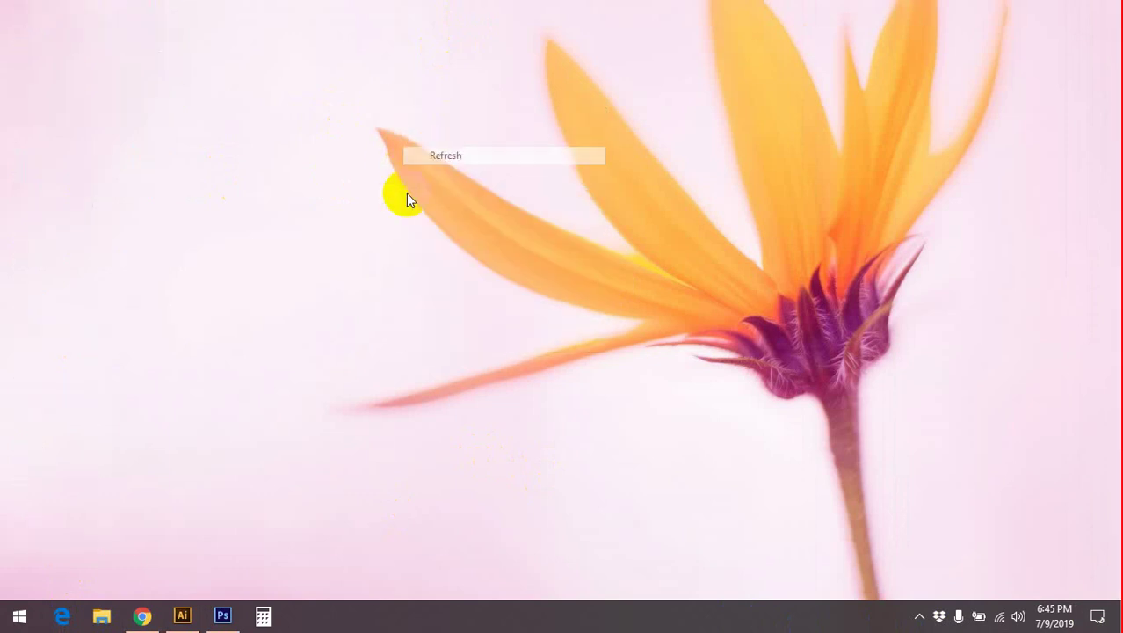
pyautogui.click(222, 615)
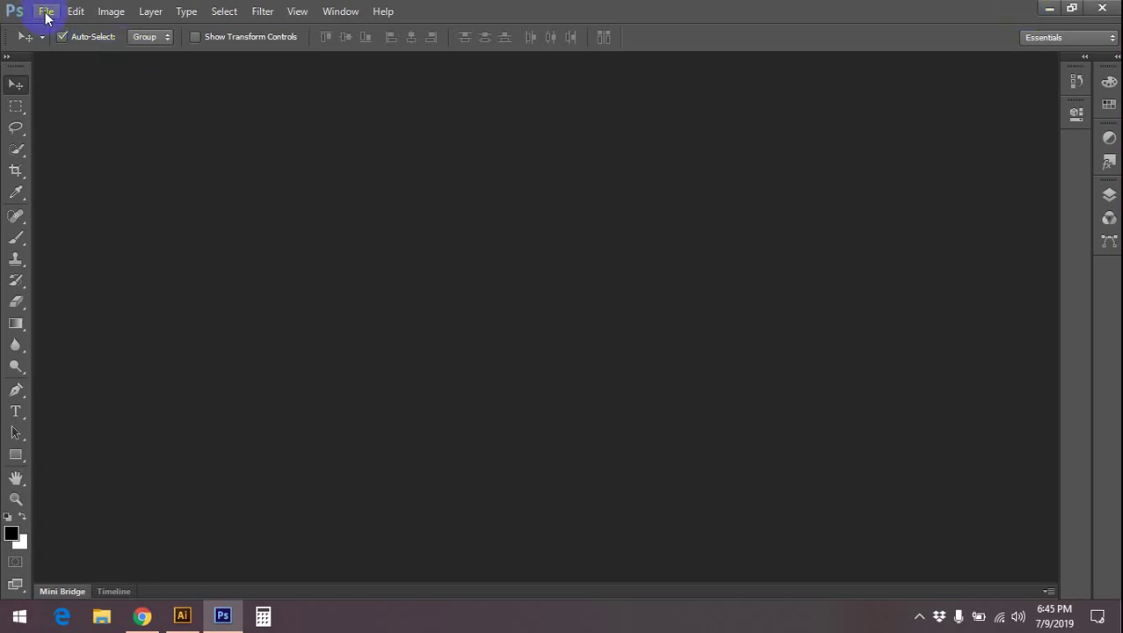
# - Open the 45071_main JPG from the Desktop
pyautogui.click(46, 10)
pyautogui.click(66, 51)
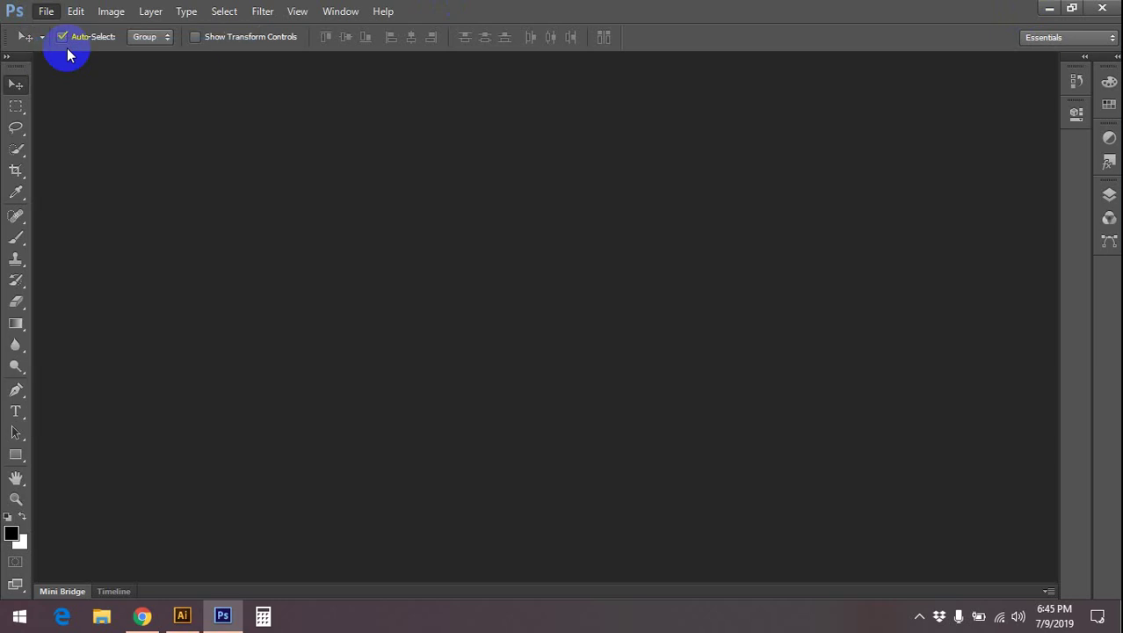
pyautogui.click(378, 202)
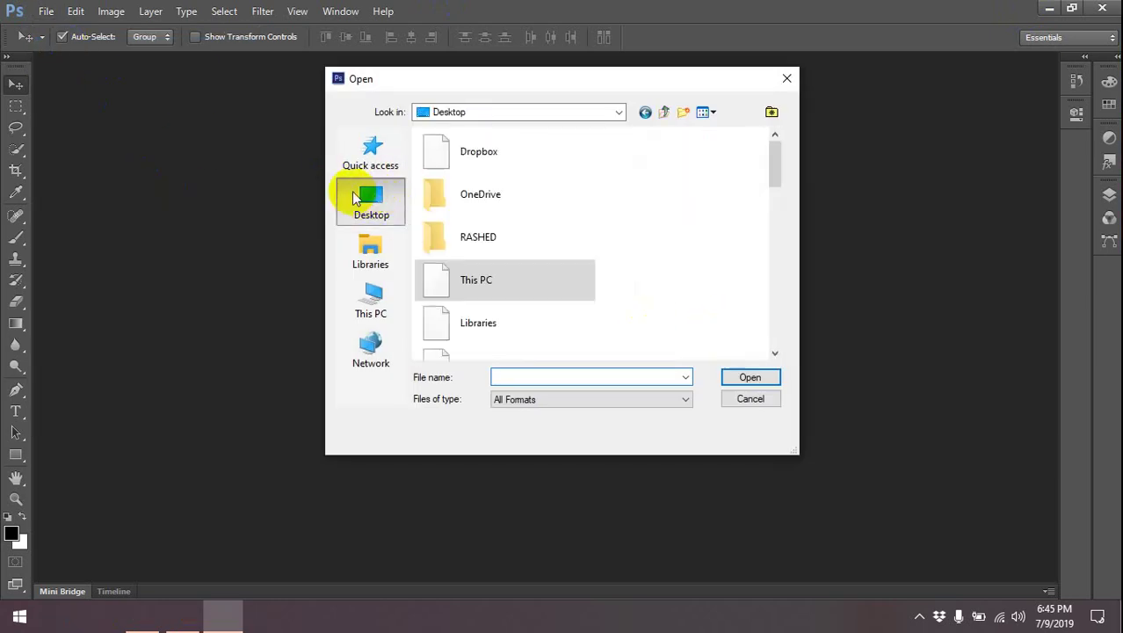
pyautogui.scroll(-3, 487, 215)
pyautogui.scroll(-1, 503, 239)
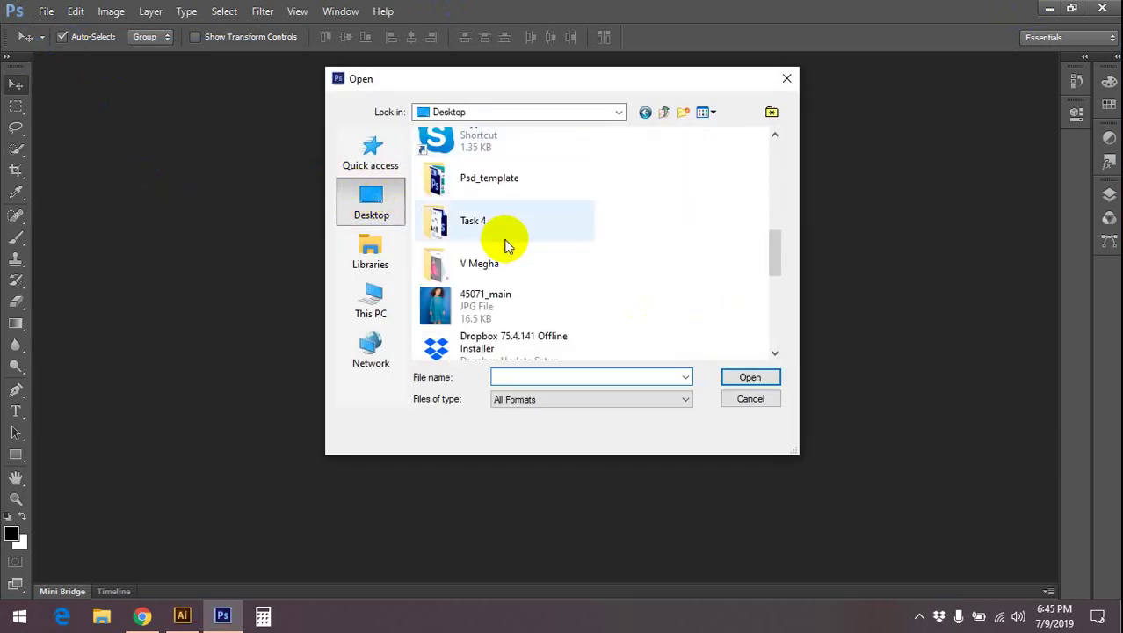
pyautogui.click(570, 303)
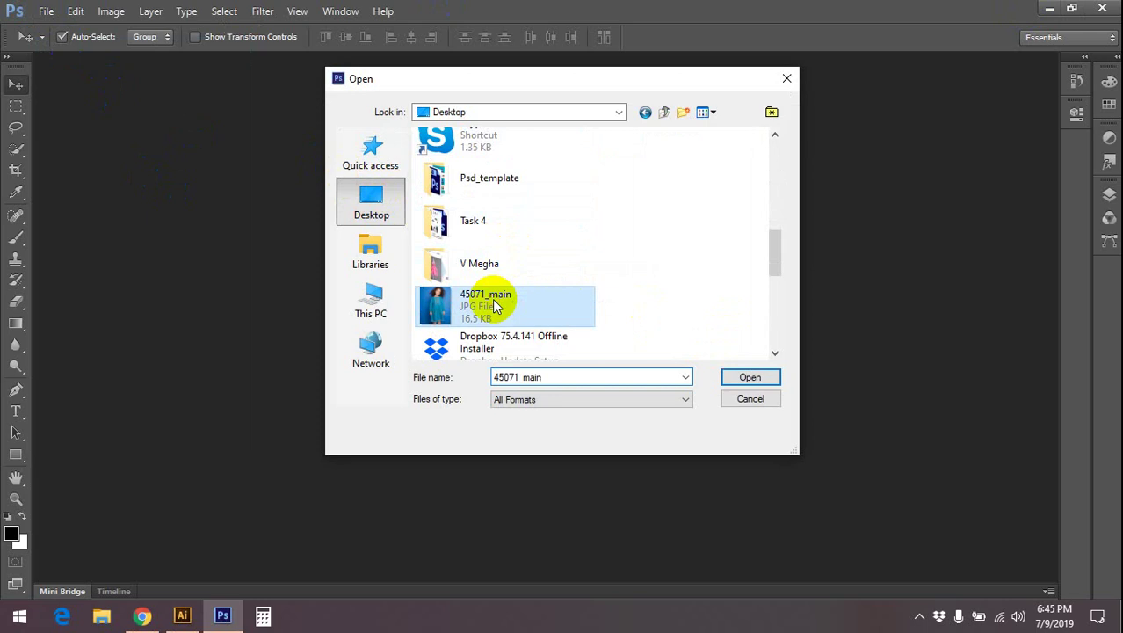
pyautogui.click(751, 377)
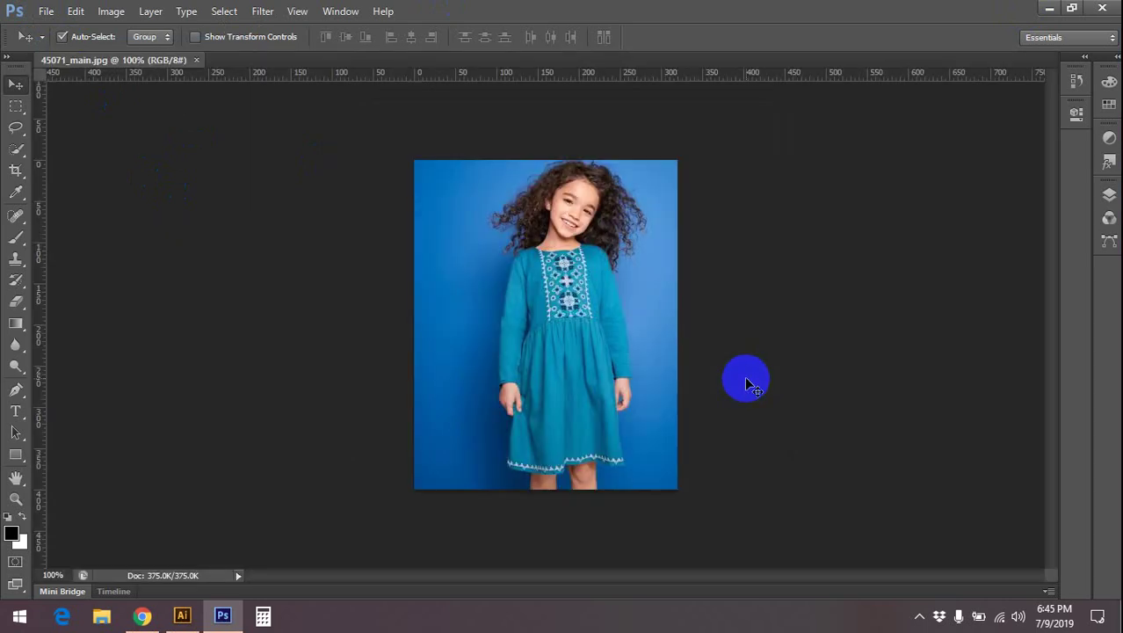
# - Restore the Layers panel so it shows the photo's locked Background layer
pyautogui.click(1049, 8)
pyautogui.moveTo(153, 172)
pyautogui.mouseDown()
pyautogui.moveTo(438, 26)
pyautogui.moveTo(425, 53)
pyautogui.mouseUp()
pyautogui.click(41, 12)
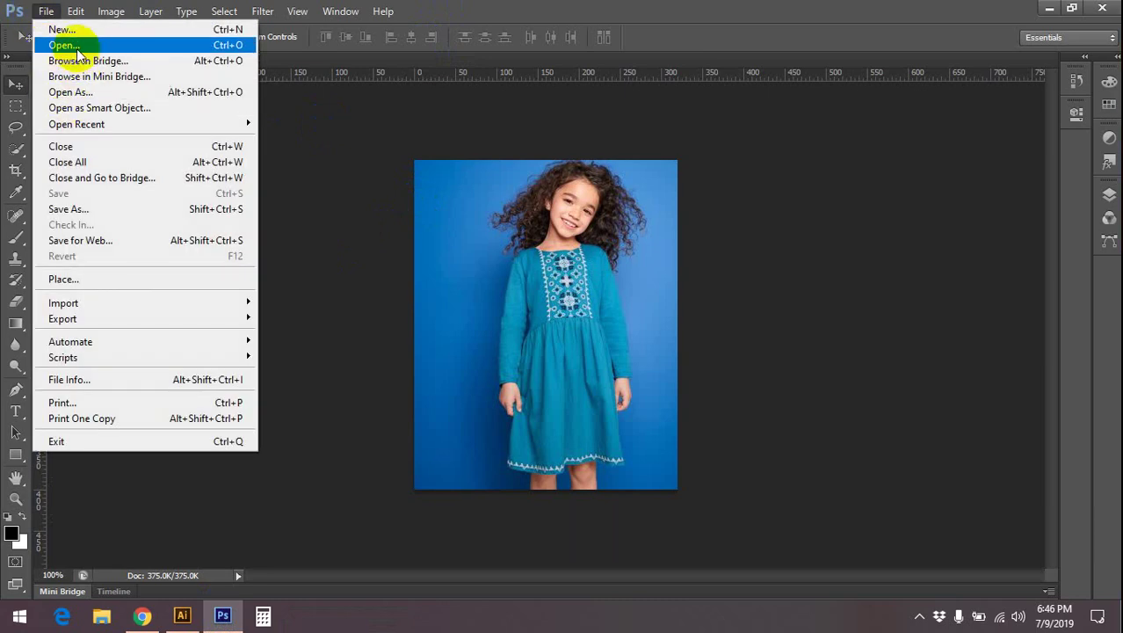
pyautogui.click(694, 32)
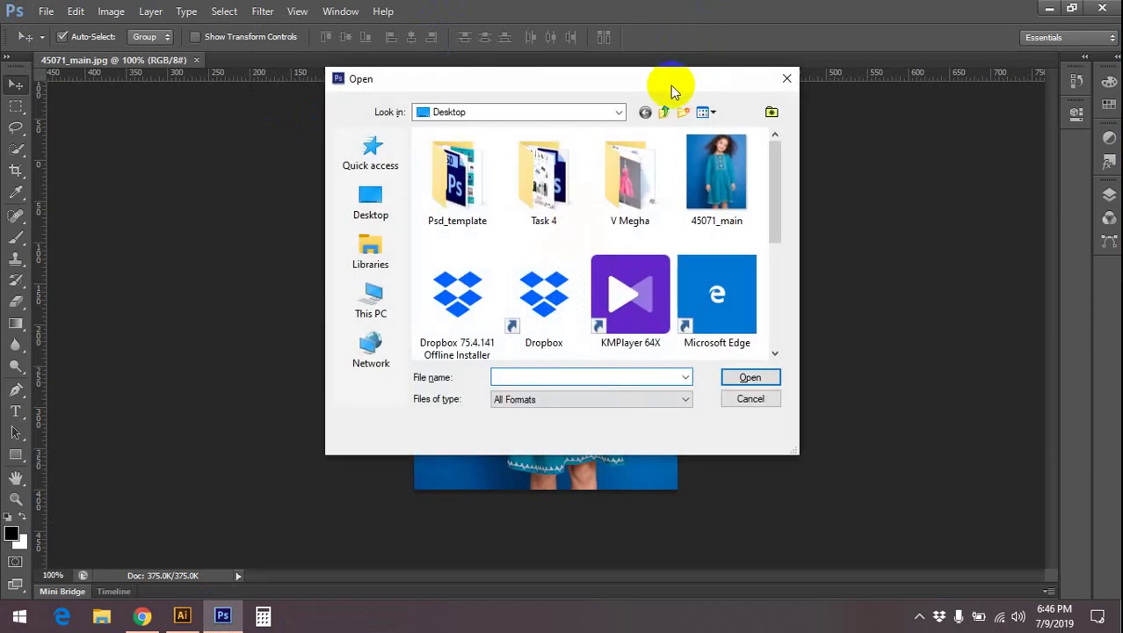
pyautogui.click(751, 397)
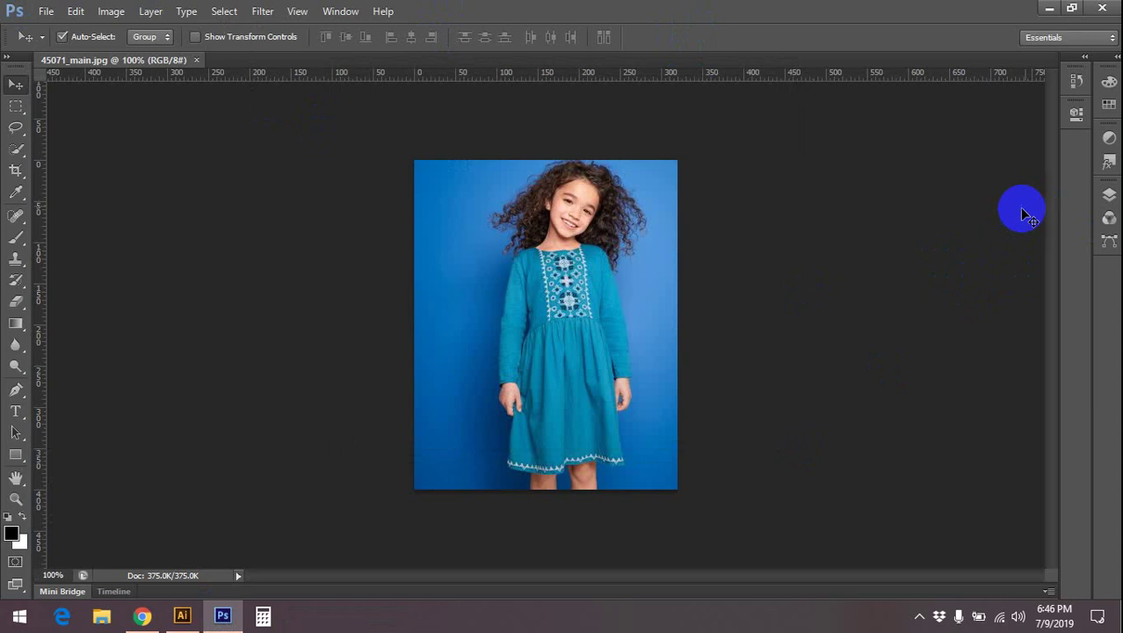
pyautogui.click(1109, 194)
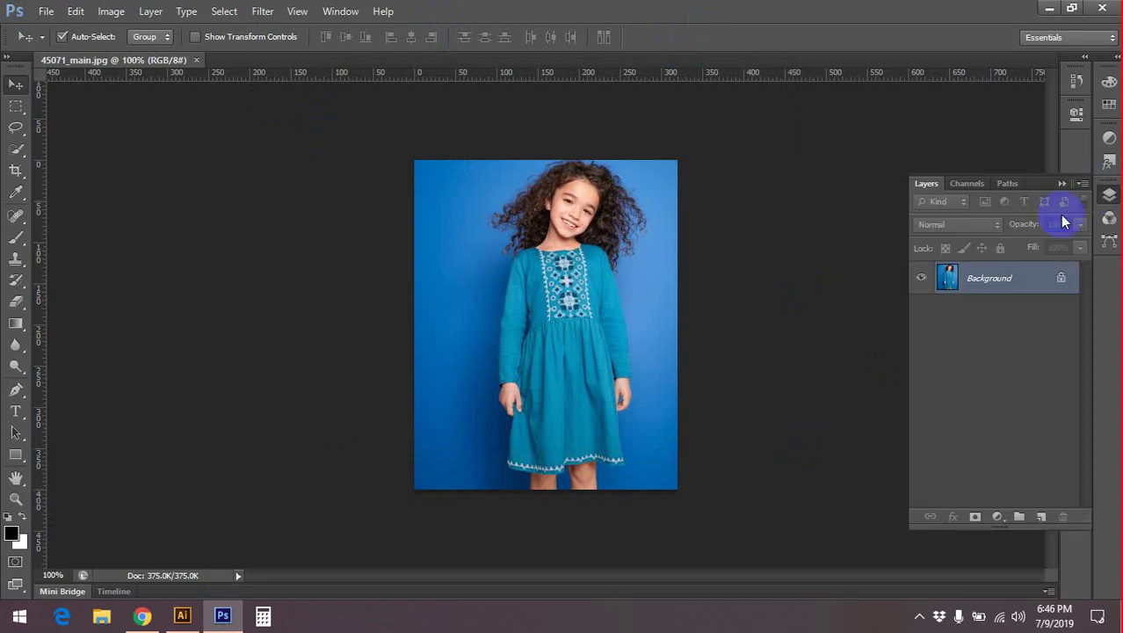
# - Unlock the Background as Layer 0 and duplicate it into Layer 0 copy
pyautogui.doubleClick(1059, 279)
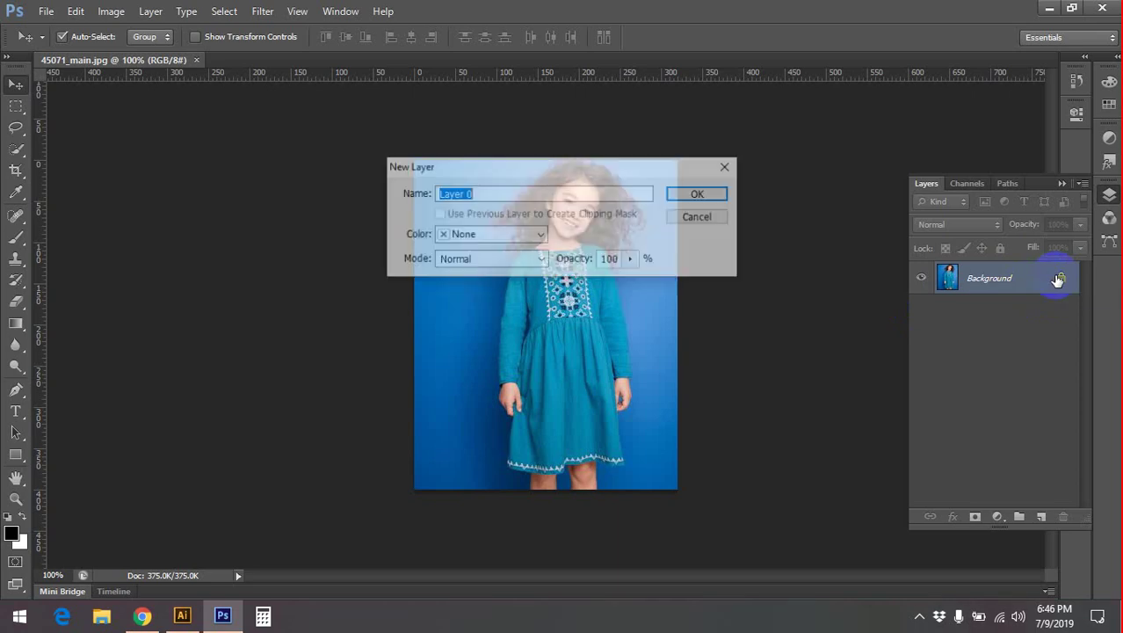
pyautogui.click(714, 197)
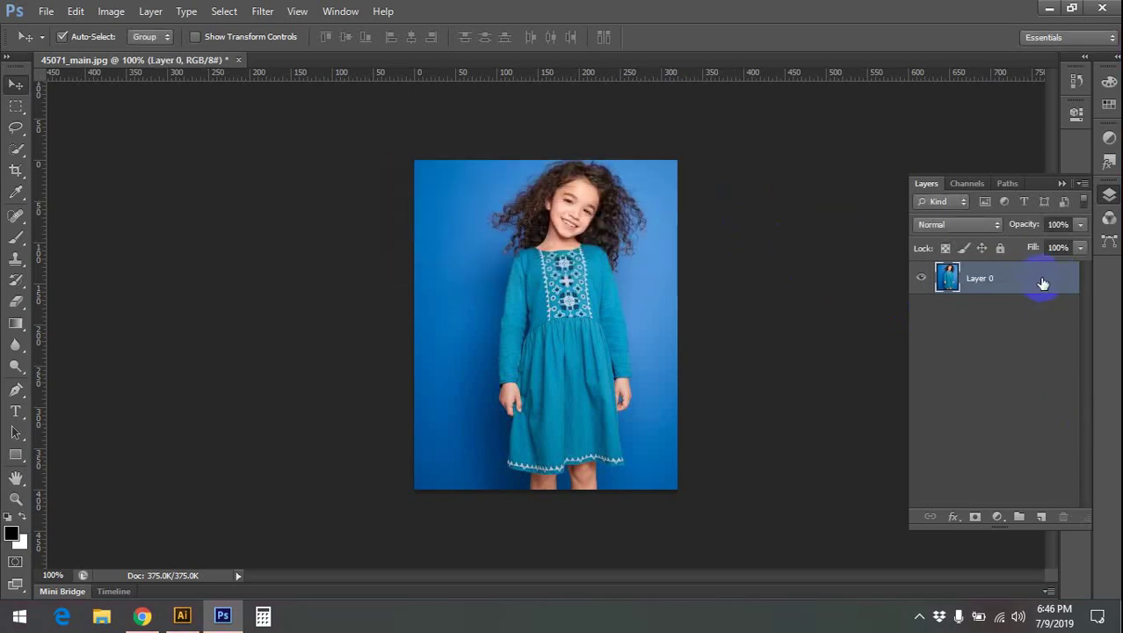
pyautogui.moveTo(1043, 282)
pyautogui.mouseDown()
pyautogui.moveTo(1028, 486)
pyautogui.moveTo(1040, 516)
pyautogui.mouseUp()
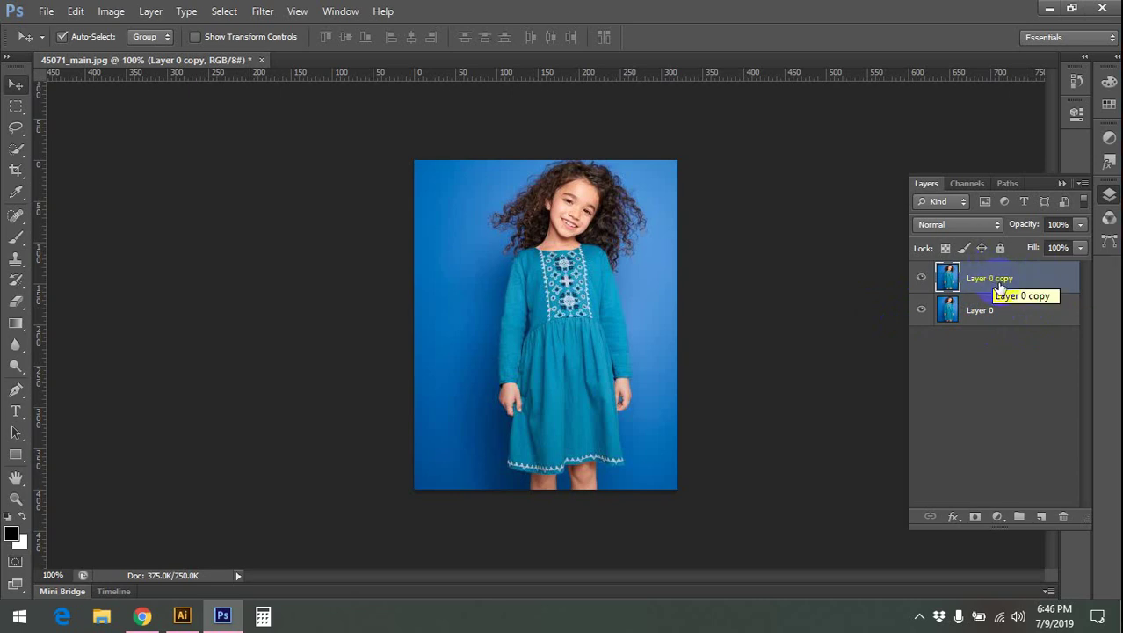
# - Delete the extra layer copies and the empty Layer 1
pyautogui.hotkey('ctrl', 'j')
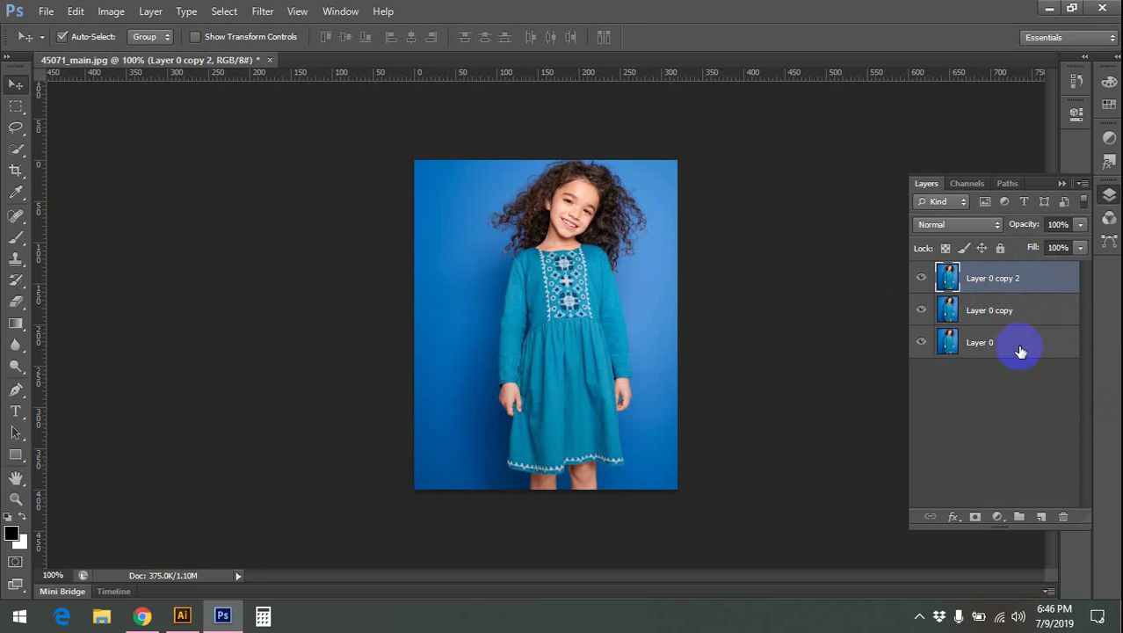
pyautogui.moveTo(1020, 343); pyautogui.dragTo(1040, 515)
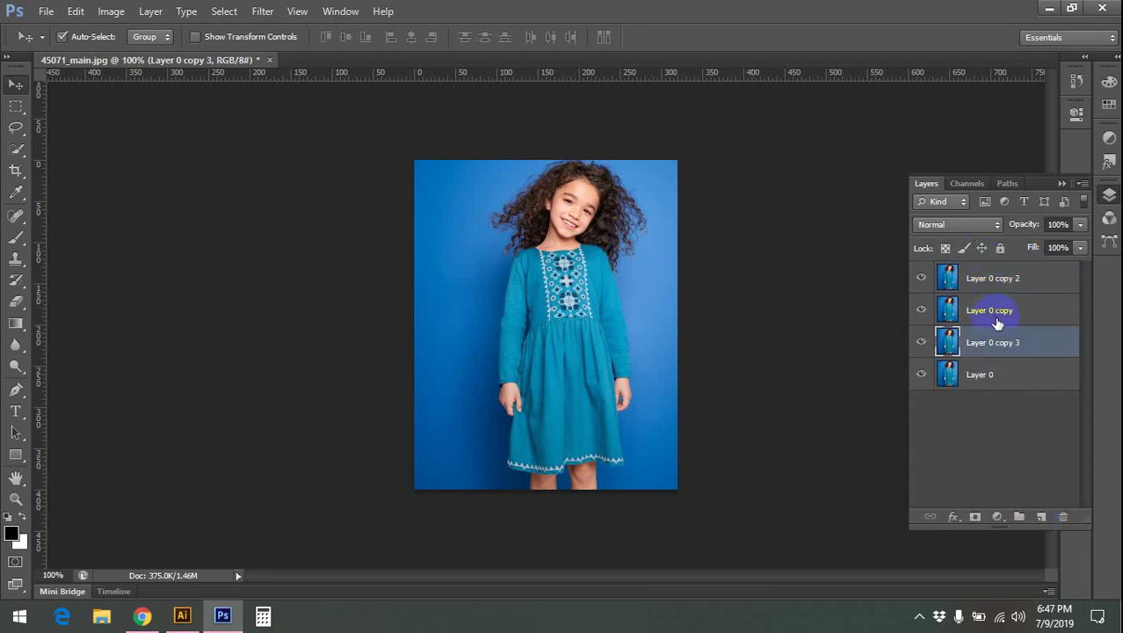
pyautogui.keyDown('shift'); pyautogui.click(993, 283); pyautogui.keyUp('shift')
pyautogui.press('Delete')
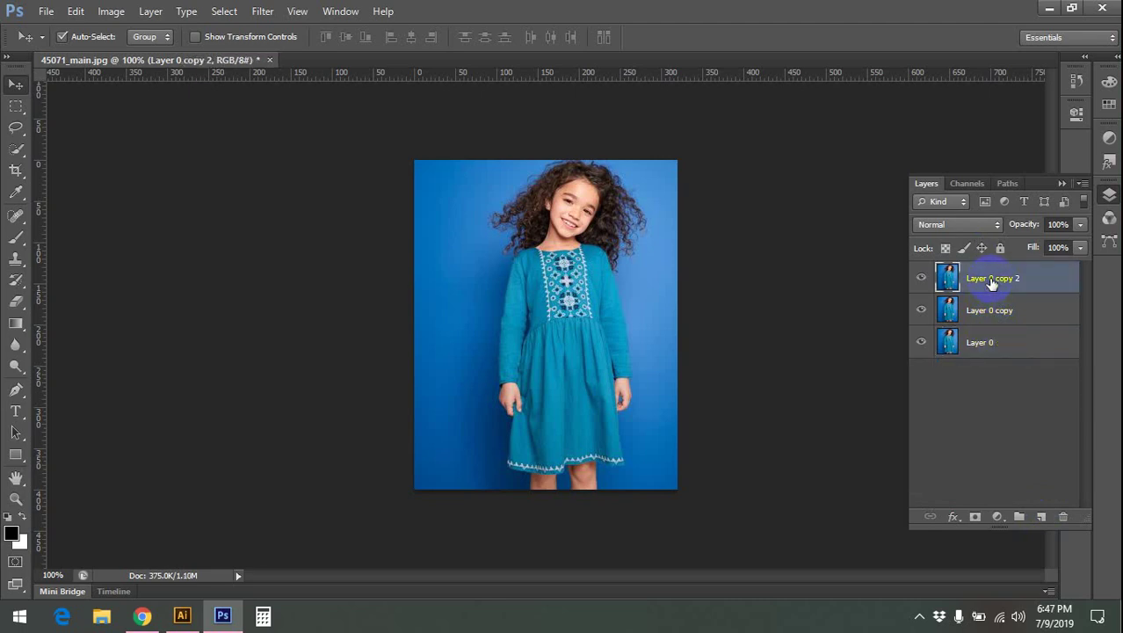
pyautogui.click(1040, 515)
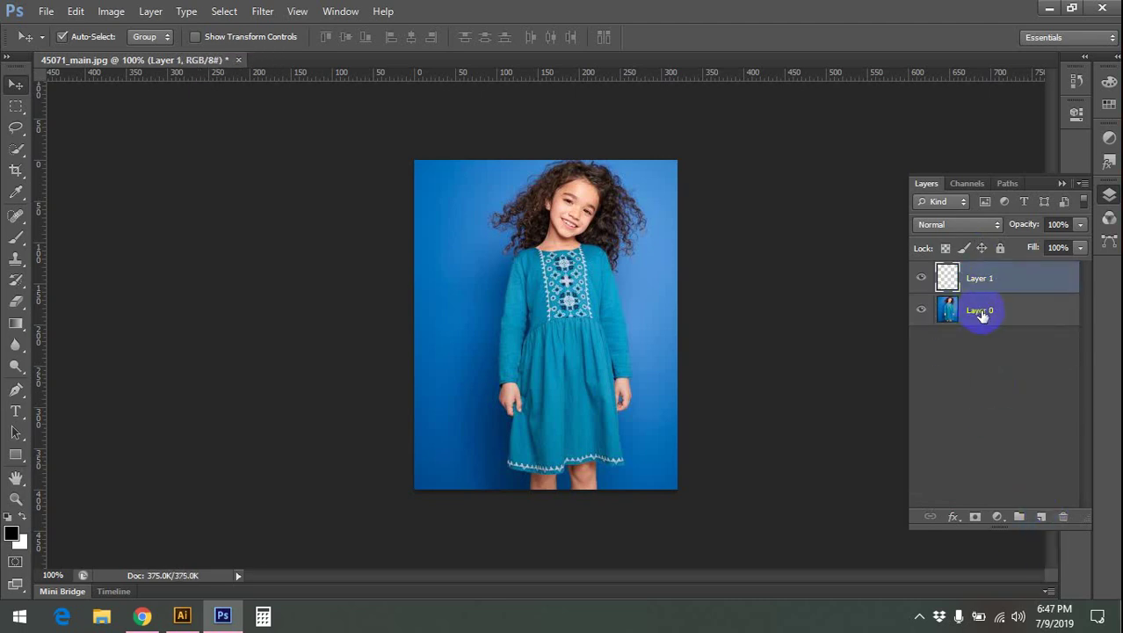
pyautogui.press('Delete')
# - Duplicate Layer 0 once, hide the original Layer 0, and collapse the Layers panel
pyautogui.moveTo(1002, 281); pyautogui.dragTo(1041, 515)
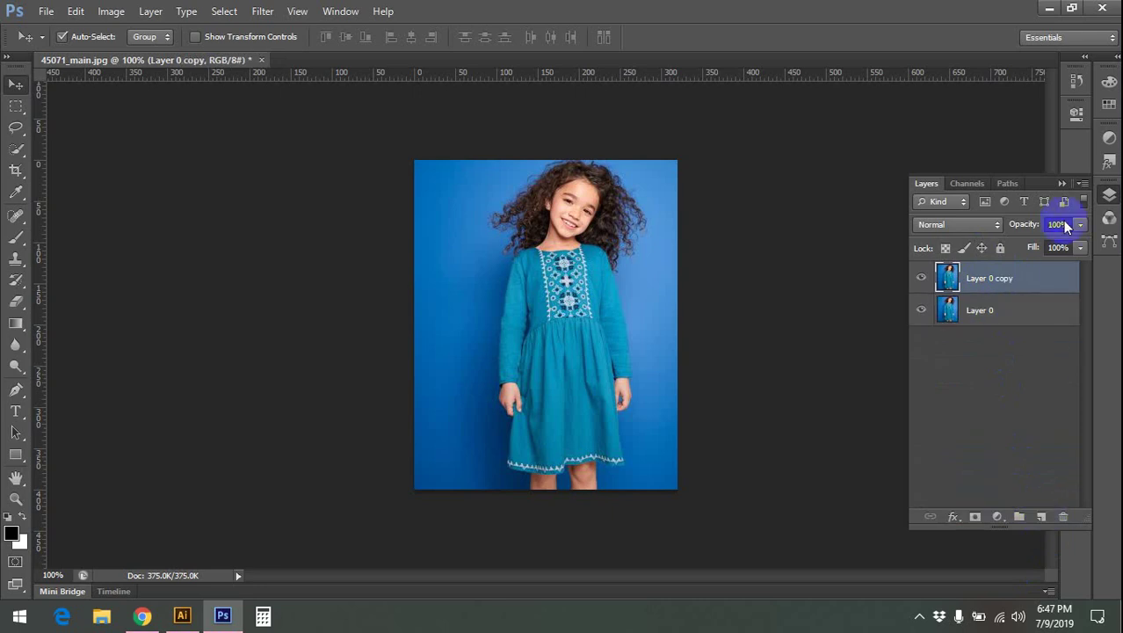
pyautogui.click(915, 312)
pyautogui.click(1062, 187)
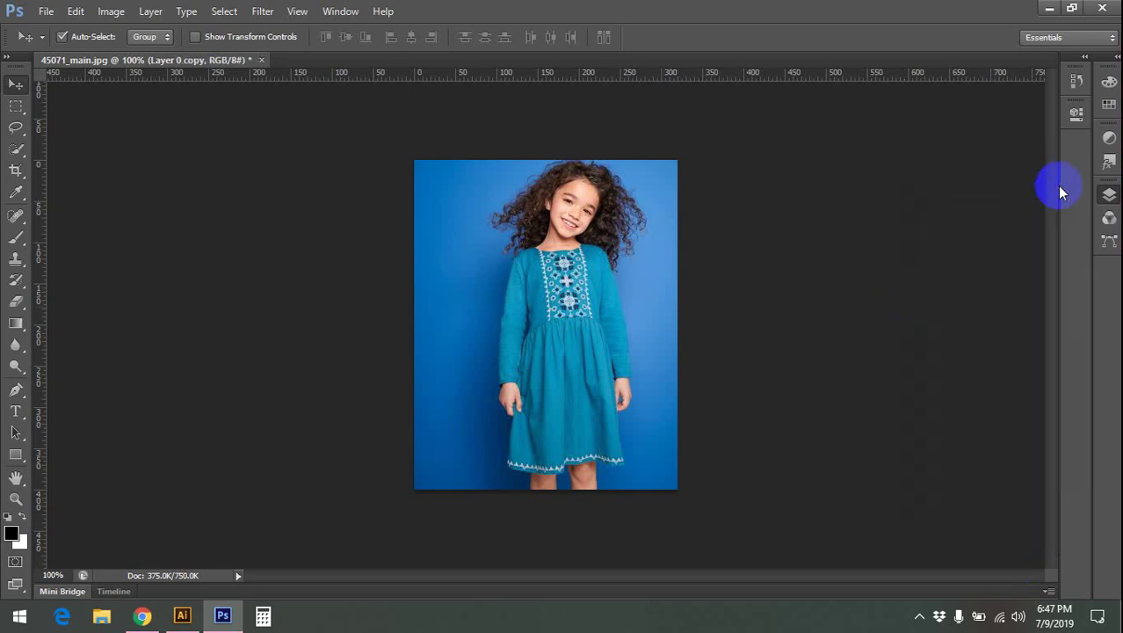
pyautogui.scroll(3, 561, 324)
# - Select the Pen tool and zoom in on the dress hem
pyautogui.scroll(3, 562, 323)
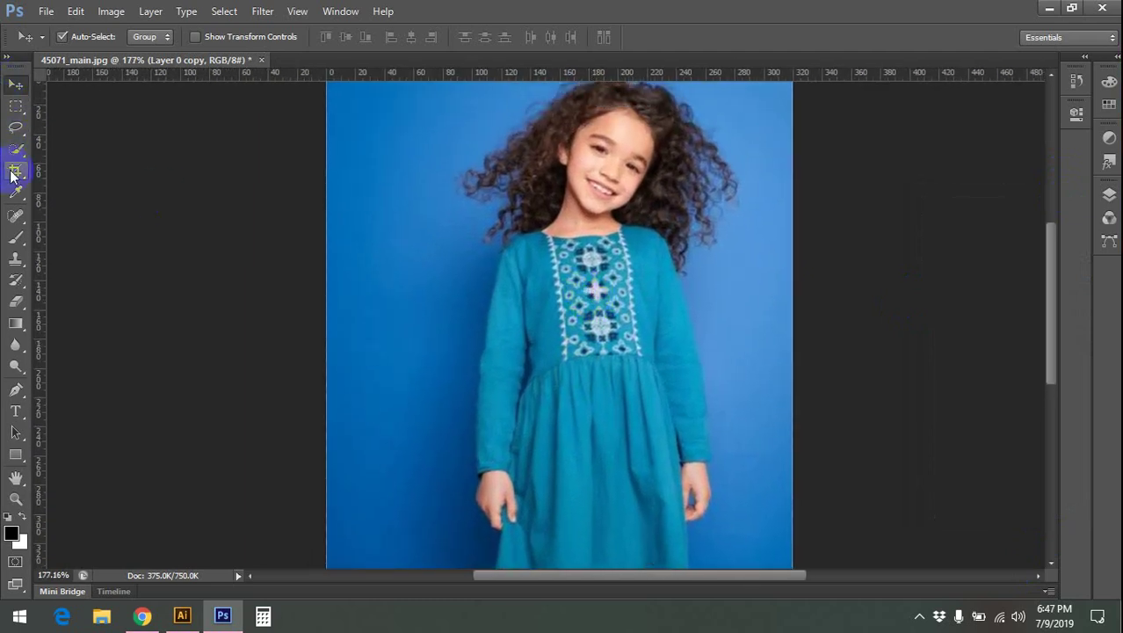
pyautogui.click(15, 389)
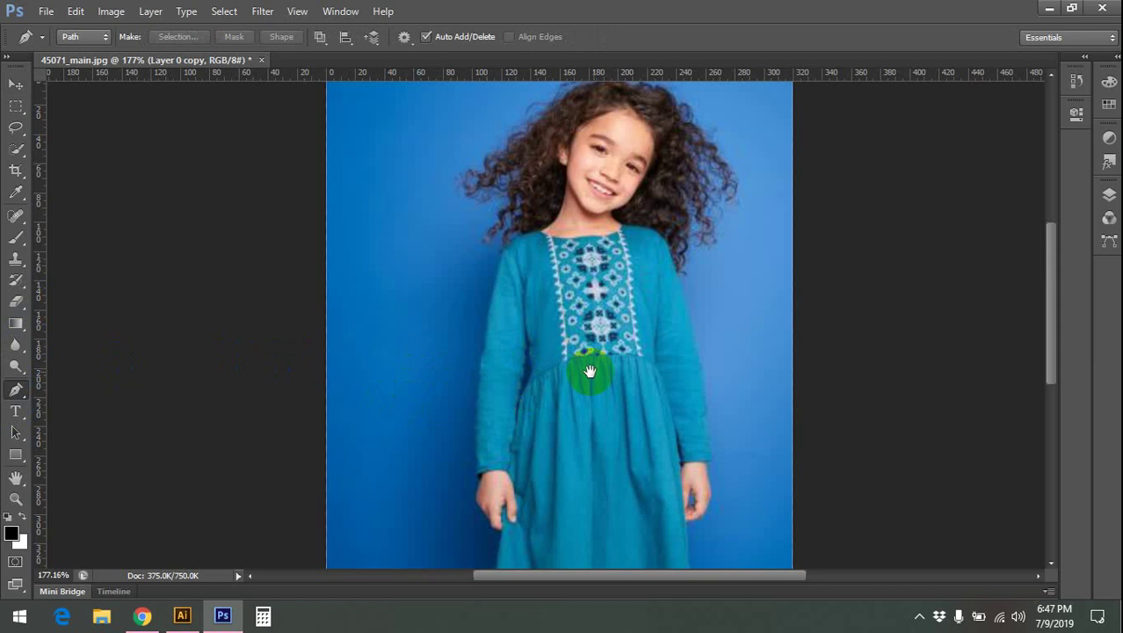
pyautogui.moveTo(636, 378); pyautogui.dragTo(634, 261)
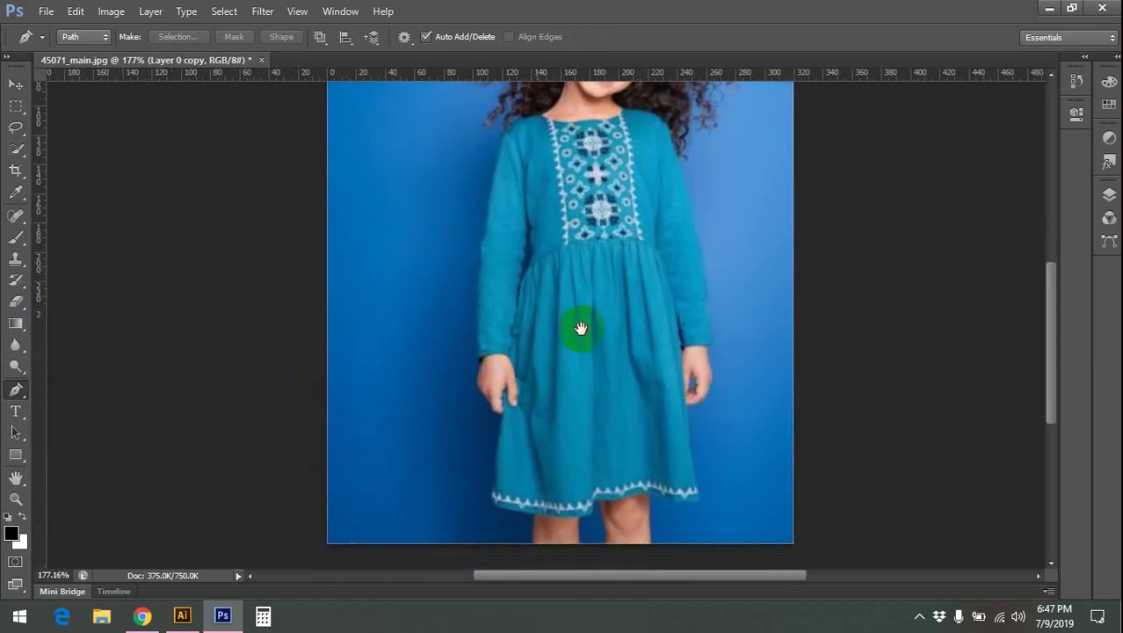
pyautogui.moveTo(507, 377); pyautogui.dragTo(585, 284)
pyautogui.scroll(2, 611, 402)
pyautogui.scroll(1, 578, 415)
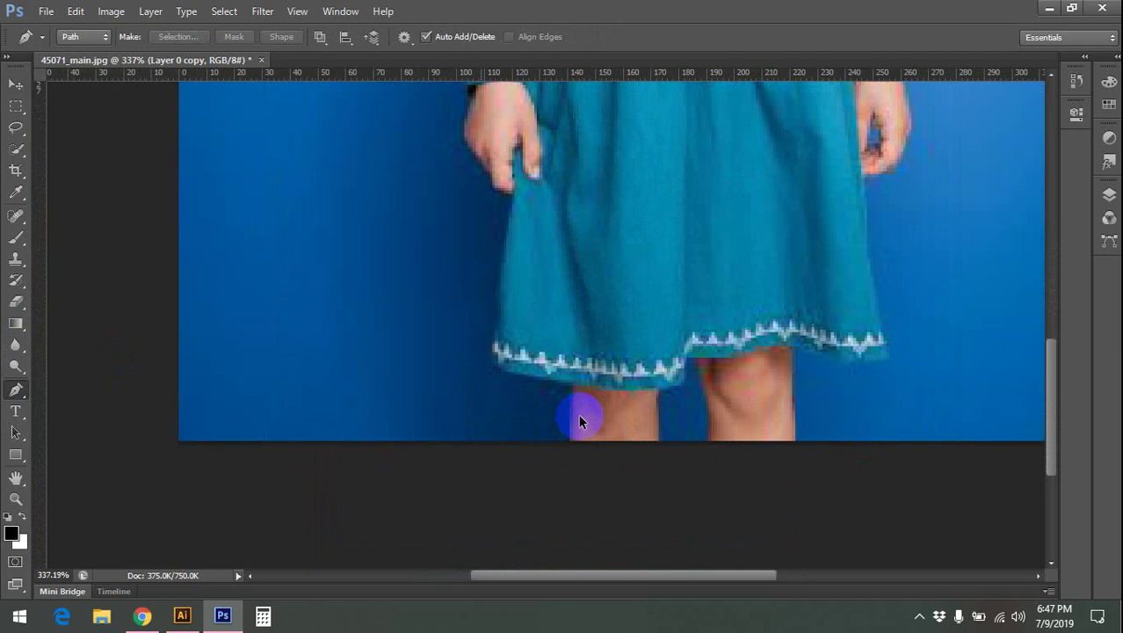
pyautogui.scroll(1, 578, 415)
# - Place path anchors along the bottom edge and up the skirt's left edge
pyautogui.click(668, 443)
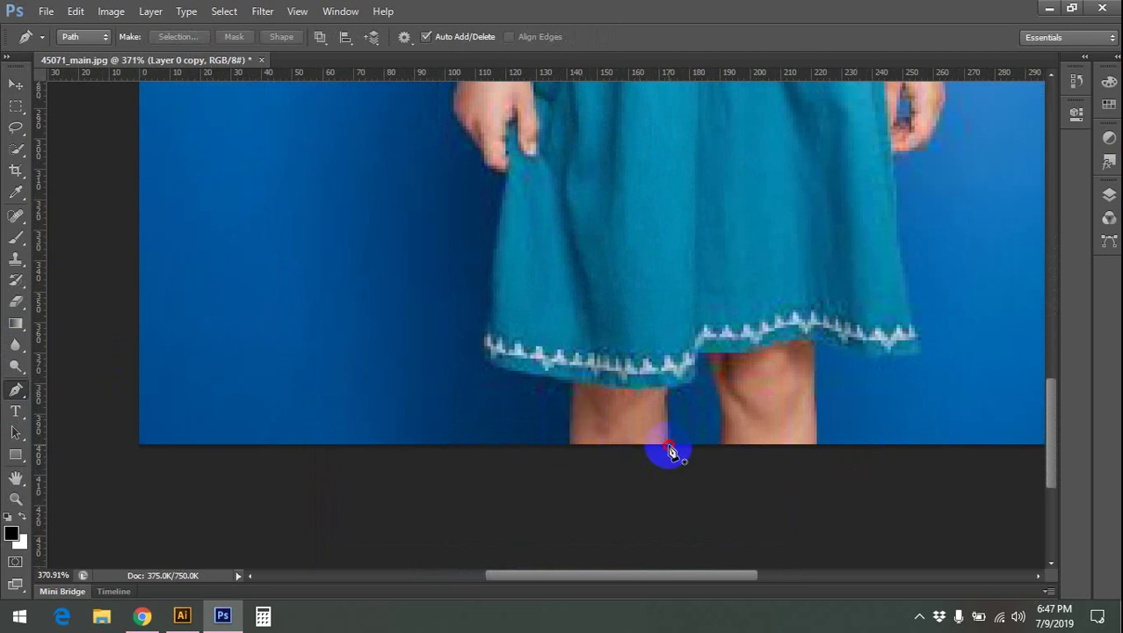
pyautogui.click(570, 444)
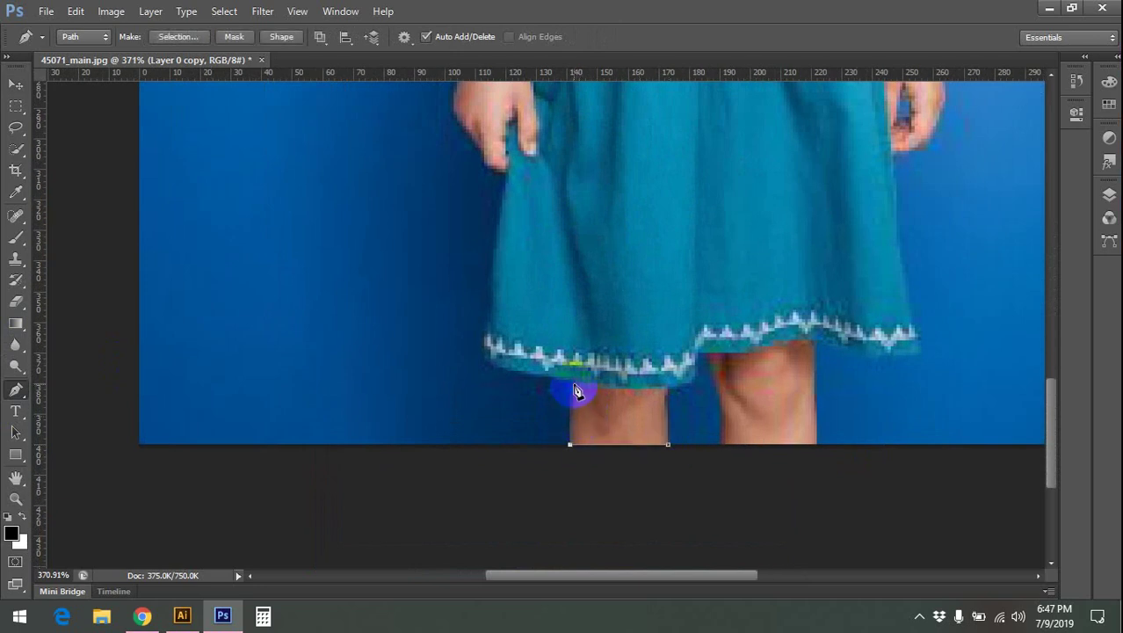
pyautogui.moveTo(488, 352)
pyautogui.mouseDown()
pyautogui.moveTo(727, 482)
pyautogui.moveTo(720, 471)
pyautogui.mouseUp()
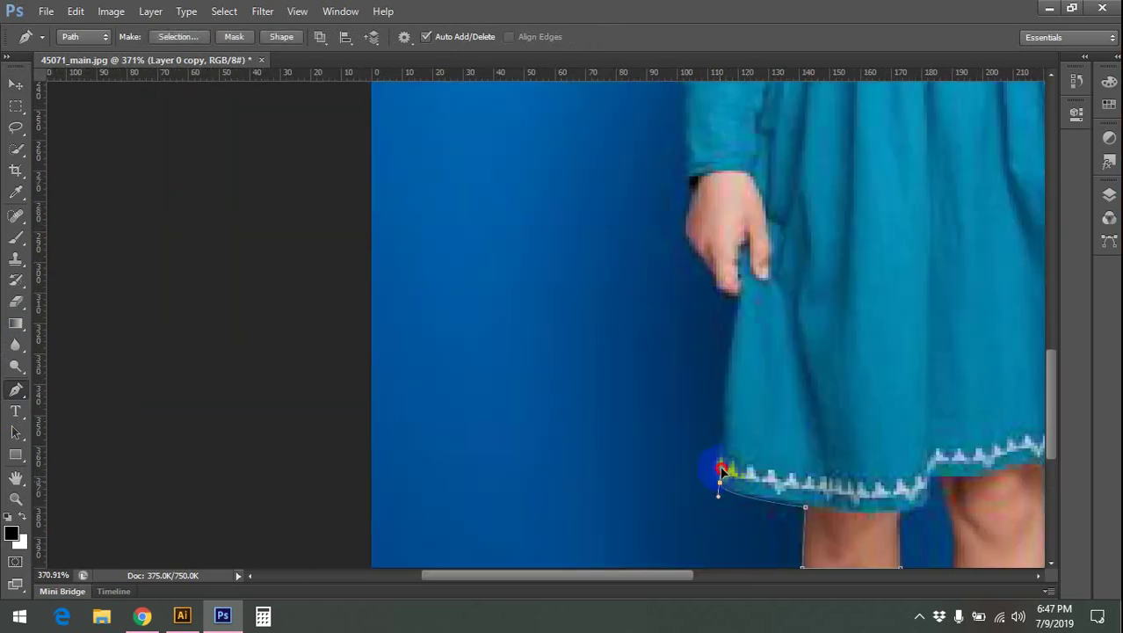
pyautogui.keyDown('alt'); pyautogui.click(720, 490); pyautogui.keyUp('alt')
pyautogui.moveTo(735, 327); pyautogui.dragTo(743, 292)
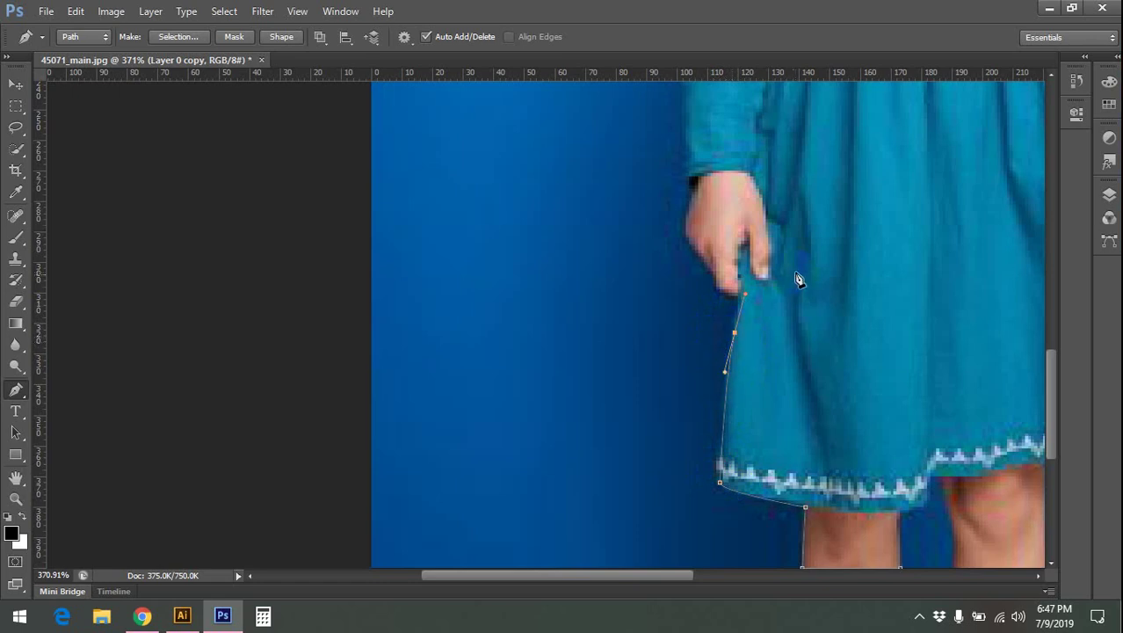
pyautogui.keyDown('alt'); pyautogui.click(736, 336); pyautogui.keyUp('alt')
pyautogui.moveTo(745, 293); pyautogui.dragTo(758, 328)
# - Redo the segment from the skirt anchor and continue the path toward the left-side hand
pyautogui.click(661, 283)
pyautogui.click(662, 309)
pyautogui.moveTo(764, 358); pyautogui.dragTo(852, 334)
pyautogui.scroll(2, 808, 356)
pyautogui.keyDown('alt'); pyautogui.click(710, 327); pyautogui.keyUp('alt')
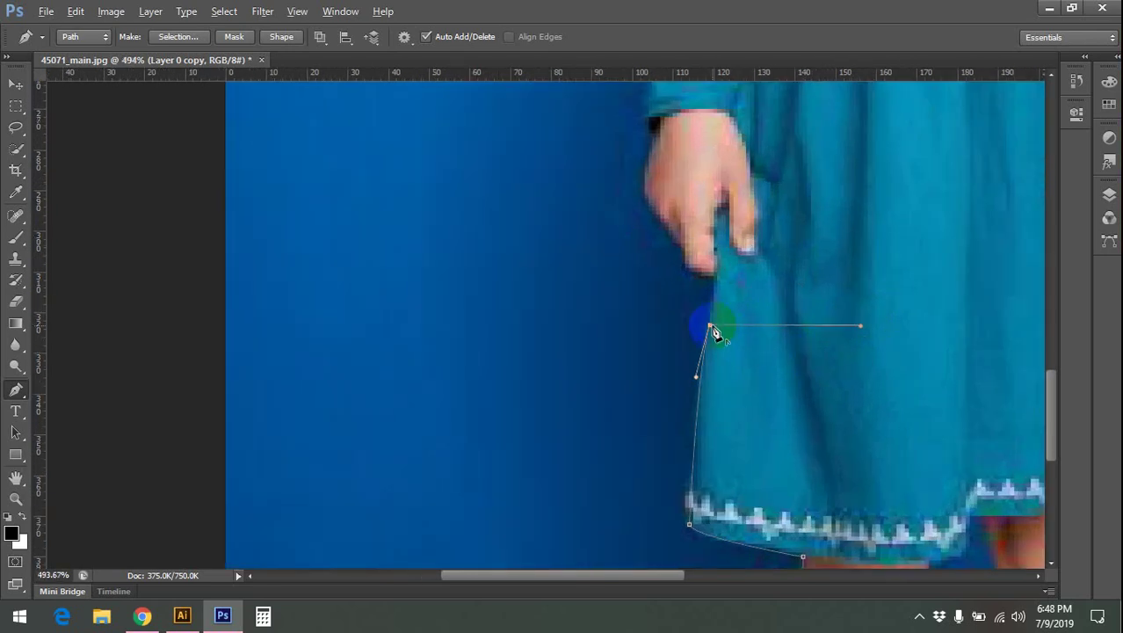
pyautogui.moveTo(712, 331)
pyautogui.mouseDown()
pyautogui.moveTo(731, 322)
pyautogui.moveTo(745, 352)
pyautogui.moveTo(716, 306)
pyautogui.mouseUp()
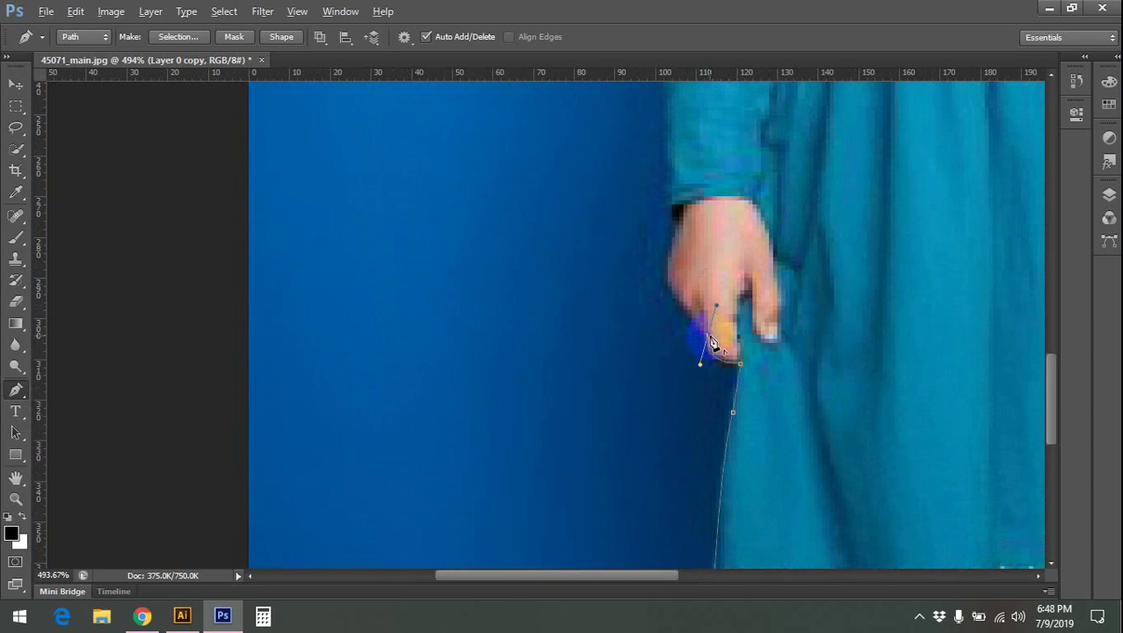
pyautogui.moveTo(701, 275)
pyautogui.mouseDown()
pyautogui.moveTo(711, 329)
pyautogui.moveTo(723, 307)
pyautogui.moveTo(697, 291)
pyautogui.mouseUp()
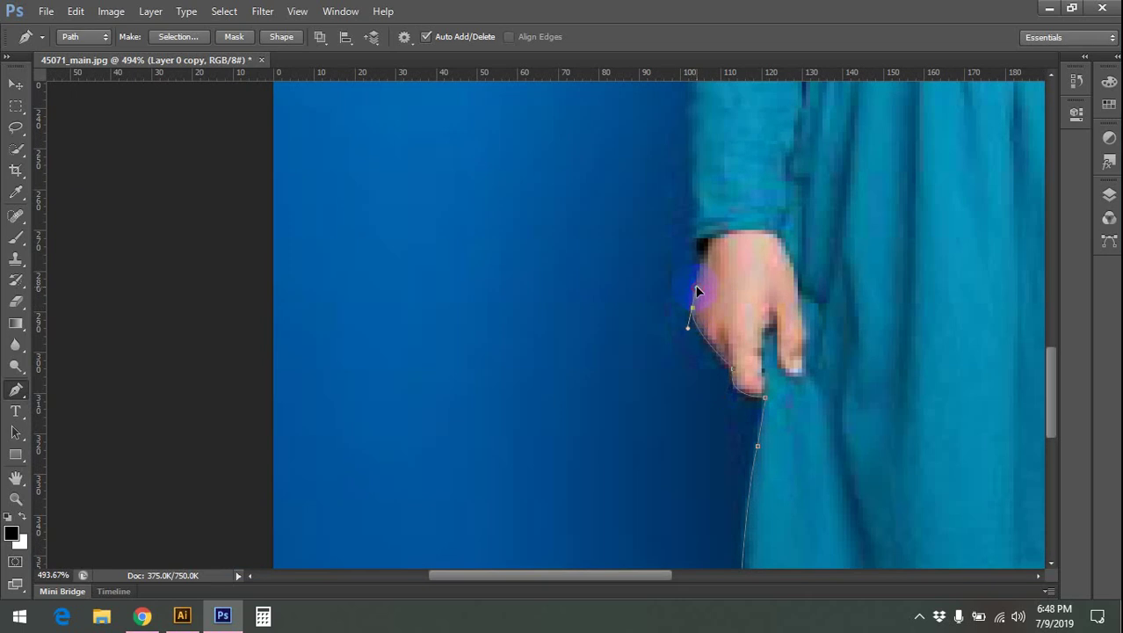
pyautogui.scroll(2, 735, 305)
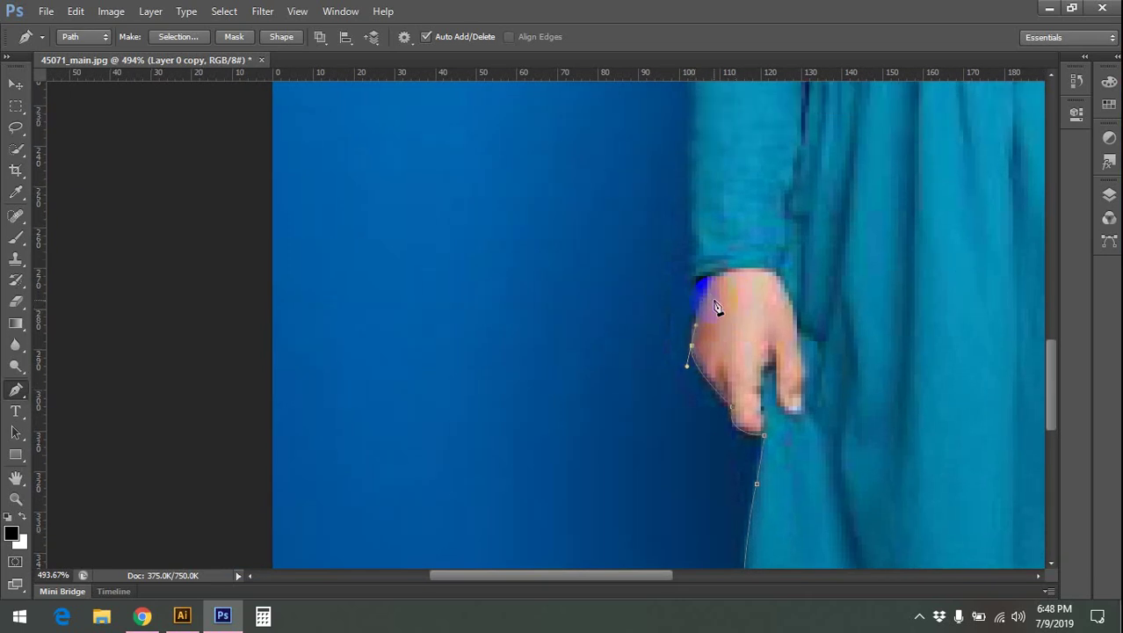
pyautogui.scroll(3, 715, 281)
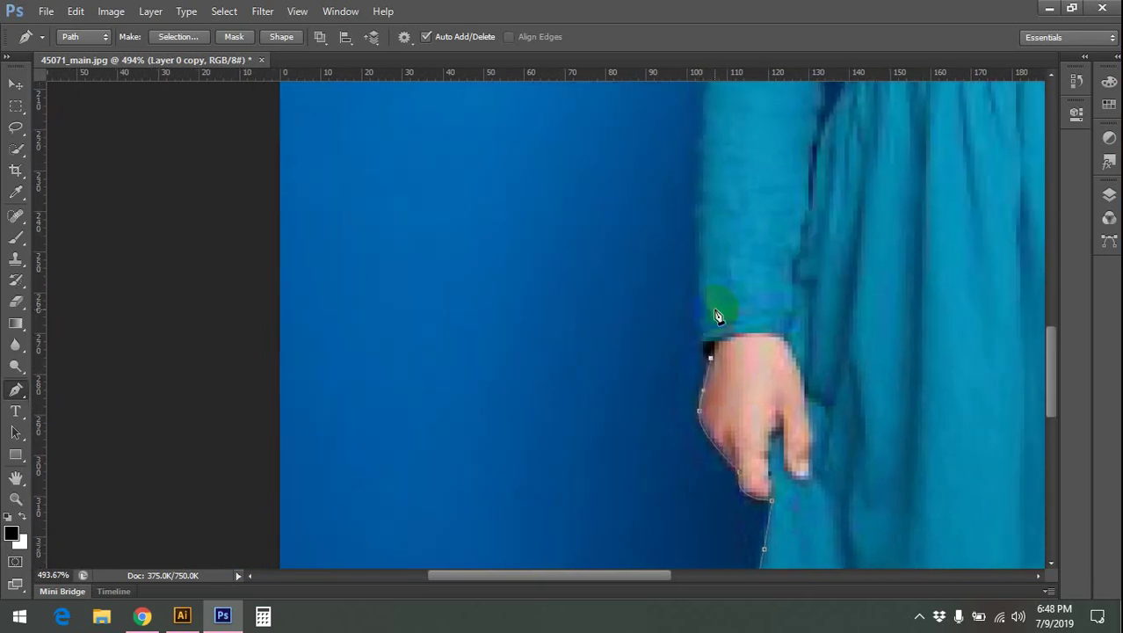
pyautogui.keyDown('alt'); pyautogui.scroll(-1, 713, 314); pyautogui.keyUp('alt')
pyautogui.scroll(1, 763, 301)
# - Add curved anchors up the sleeve edge, the shoulder and above the collar
pyautogui.moveTo(696, 208)
pyautogui.mouseDown()
pyautogui.moveTo(710, 170)
pyautogui.moveTo(665, 342)
pyautogui.mouseUp()
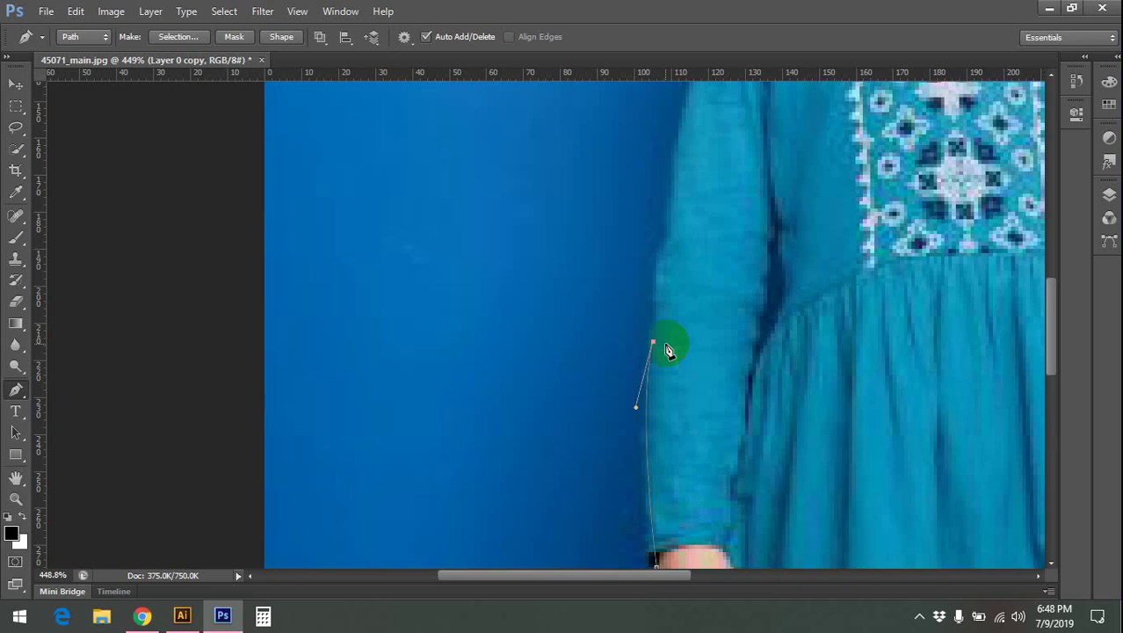
pyautogui.moveTo(647, 353); pyautogui.dragTo(655, 345)
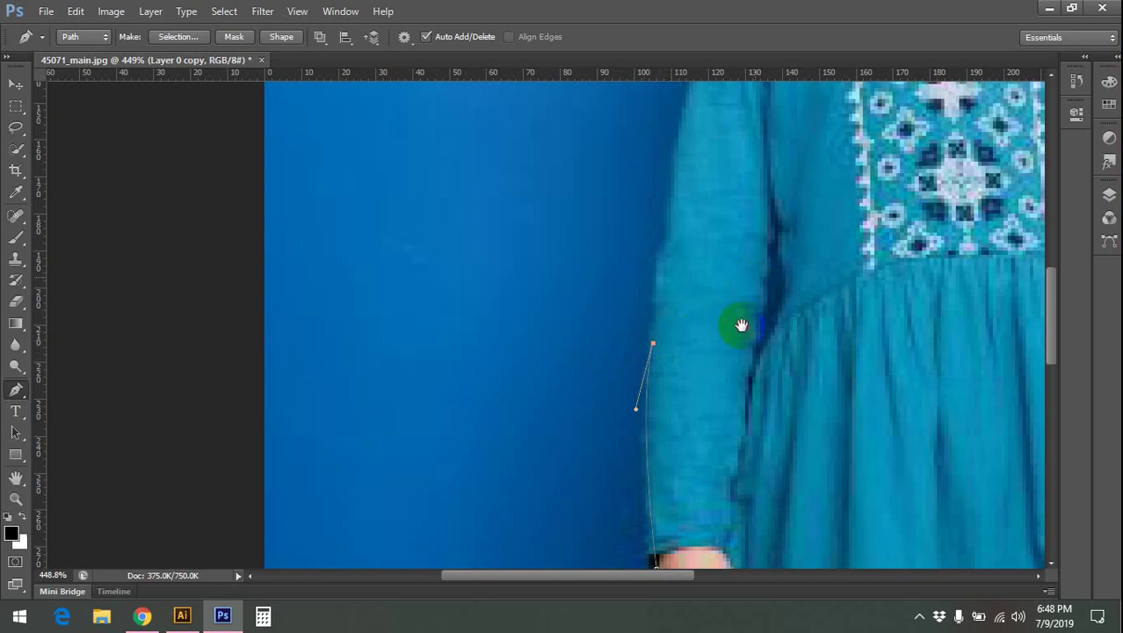
pyautogui.moveTo(755, 273)
pyautogui.mouseDown()
pyautogui.moveTo(738, 334)
pyautogui.moveTo(723, 333)
pyautogui.mouseUp()
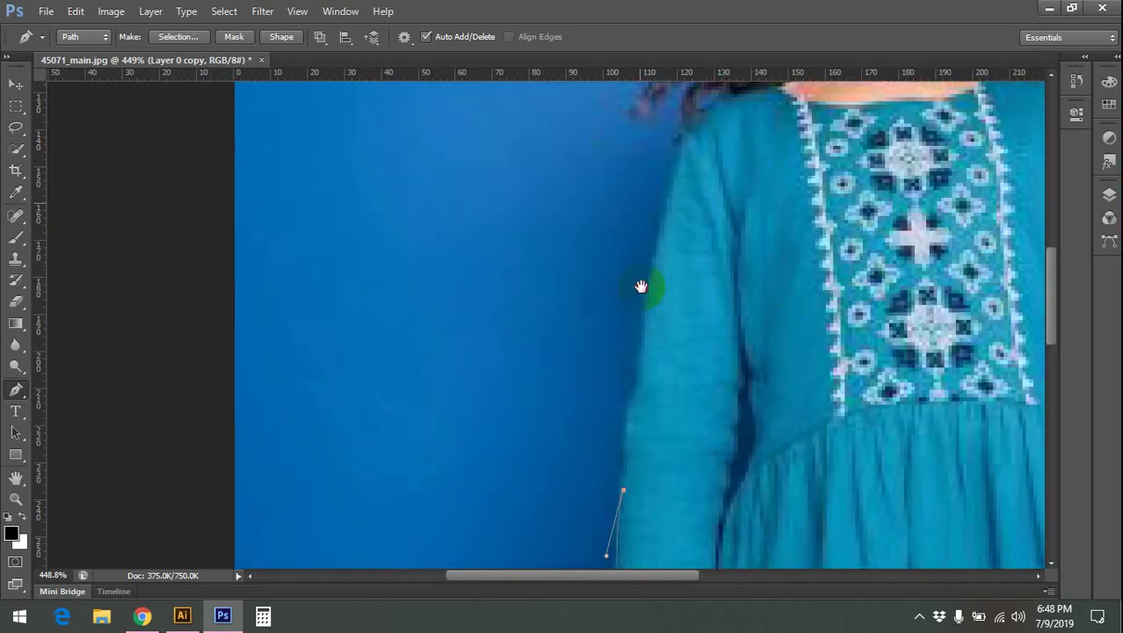
pyautogui.moveTo(657, 284)
pyautogui.mouseDown()
pyautogui.moveTo(644, 261)
pyautogui.moveTo(658, 233)
pyautogui.moveTo(676, 259)
pyautogui.moveTo(644, 358)
pyautogui.mouseUp()
pyautogui.moveTo(627, 298)
pyautogui.mouseDown()
pyautogui.moveTo(654, 274)
pyautogui.moveTo(617, 345)
pyautogui.moveTo(635, 325)
pyautogui.moveTo(562, 407)
pyautogui.mouseUp()
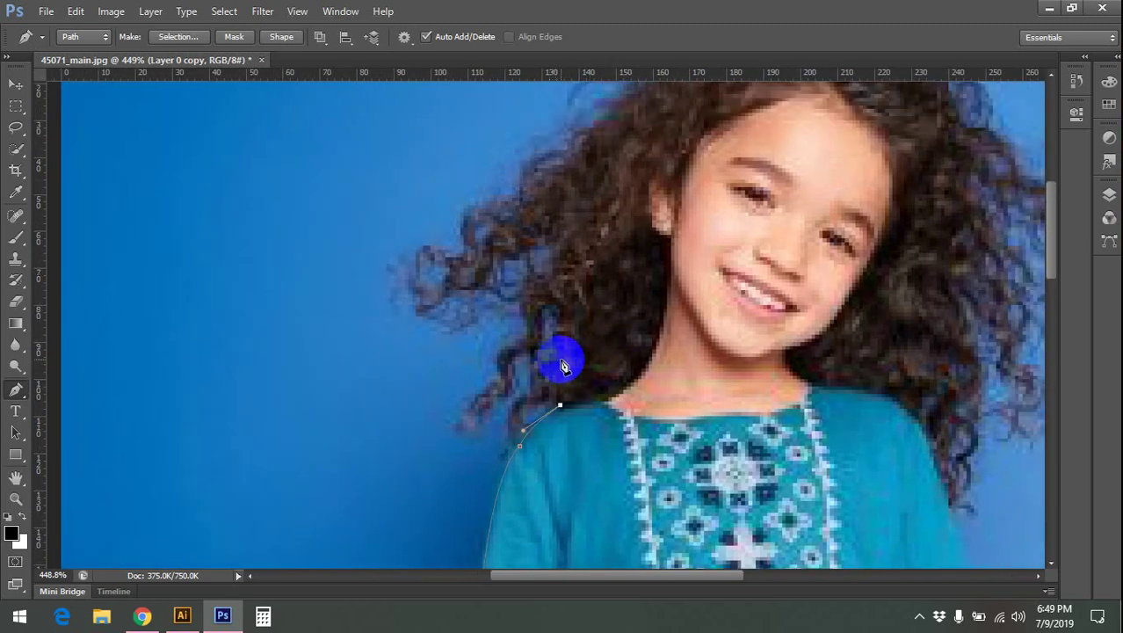
pyautogui.moveTo(560, 362); pyautogui.dragTo(634, 308)
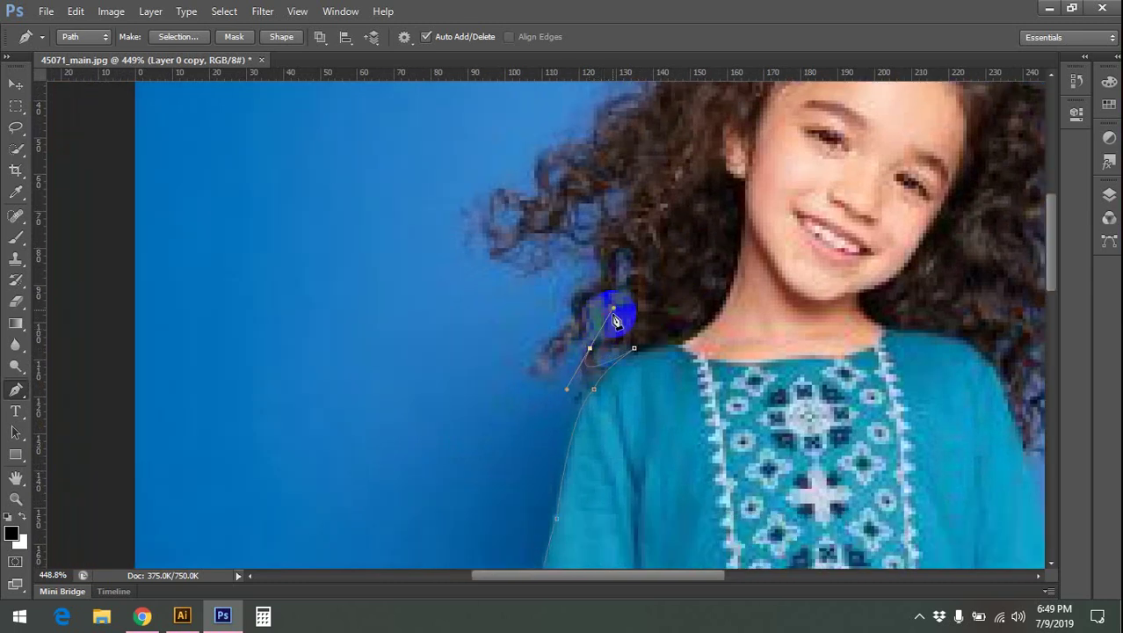
pyautogui.moveTo(596, 333)
pyautogui.mouseDown()
pyautogui.moveTo(639, 318)
pyautogui.moveTo(543, 378)
pyautogui.mouseUp()
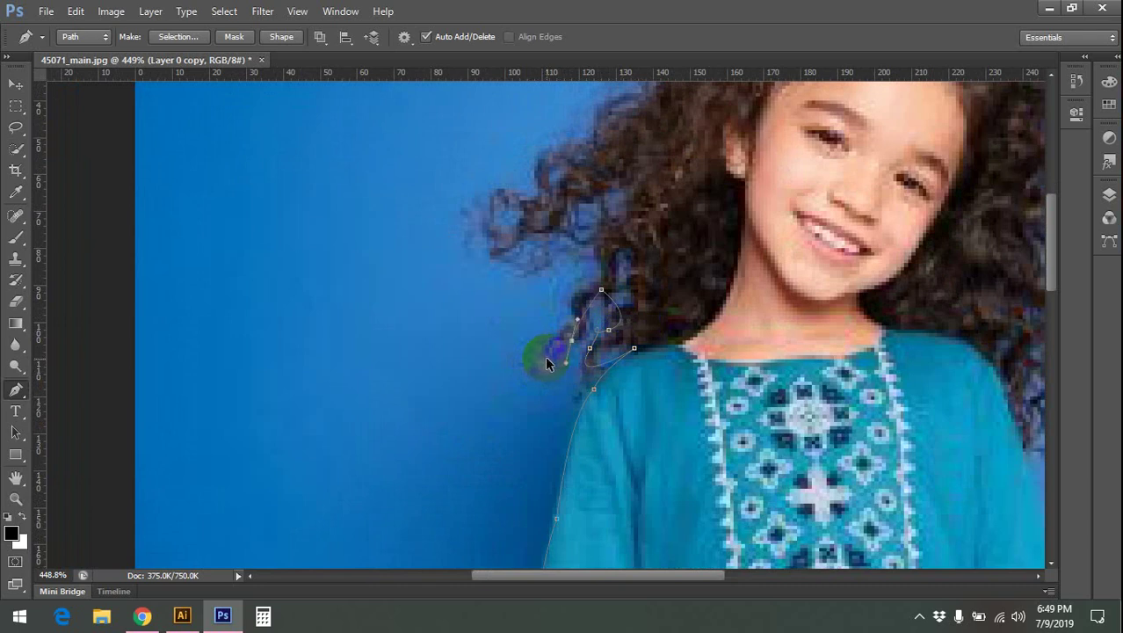
# - Undo the stray looping segment and add smooth anchors along the hair edge
pyautogui.hotkey('ctrl', 'alt', 'z')
pyautogui.hotkey('ctrl', 'alt', 'z')
pyautogui.hotkey('ctrl', 'alt', 'z')
pyautogui.moveTo(652, 312); pyautogui.dragTo(642, 352)
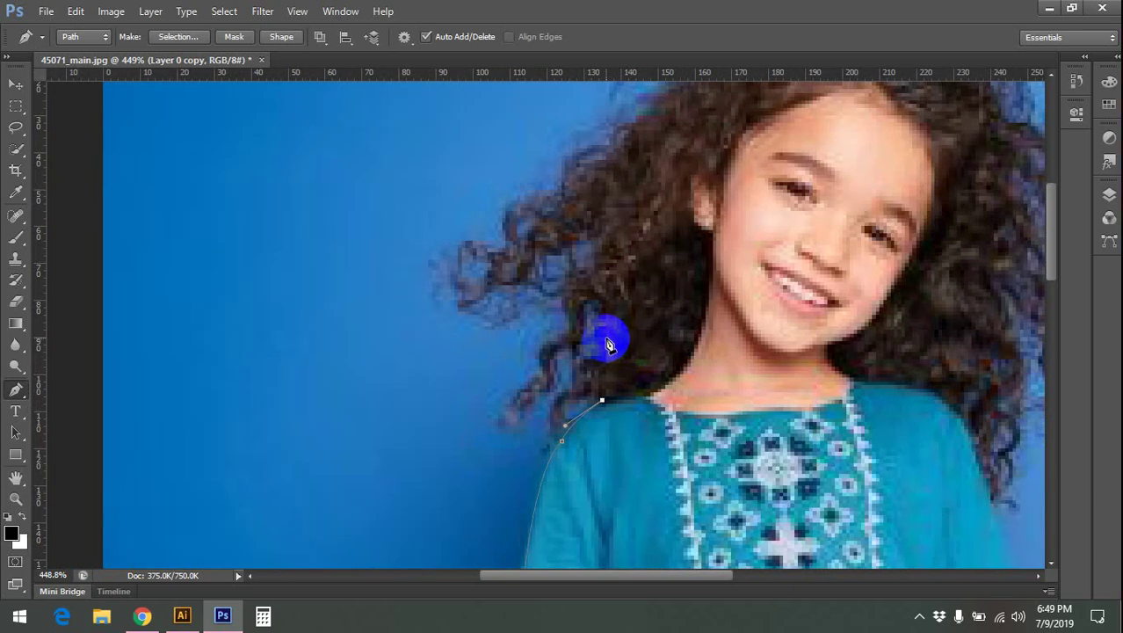
pyautogui.moveTo(607, 339); pyautogui.dragTo(622, 289)
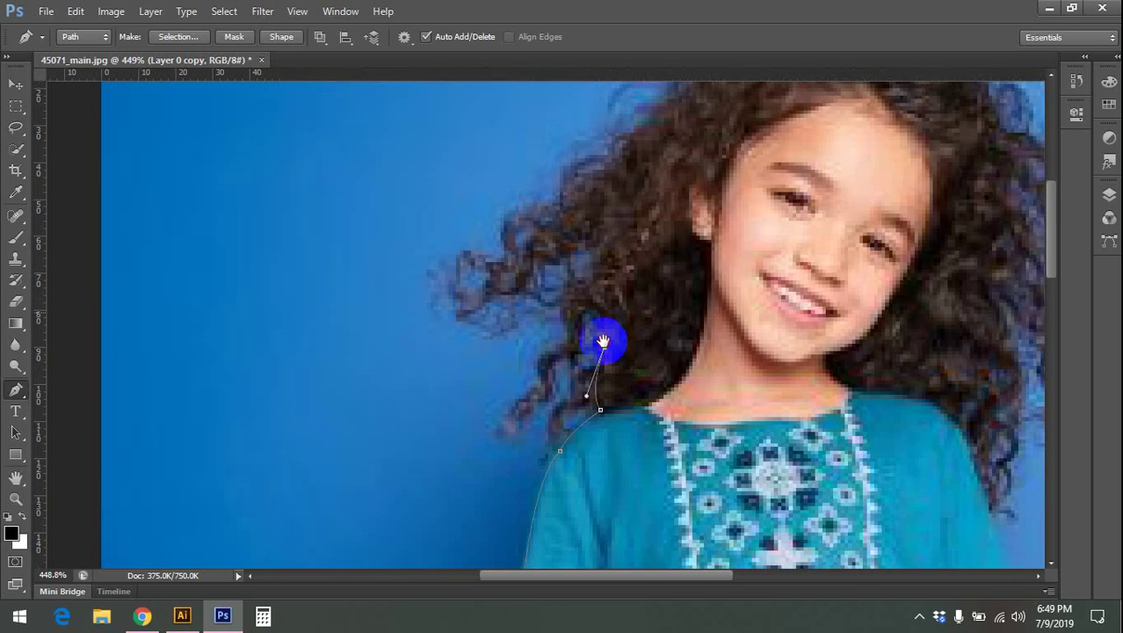
pyautogui.scroll(3, 606, 341)
pyautogui.moveTo(584, 349)
pyautogui.mouseDown()
pyautogui.moveTo(591, 337)
pyautogui.moveTo(539, 449)
pyautogui.moveTo(513, 448)
pyautogui.moveTo(552, 378)
pyautogui.moveTo(542, 388)
pyautogui.mouseUp()
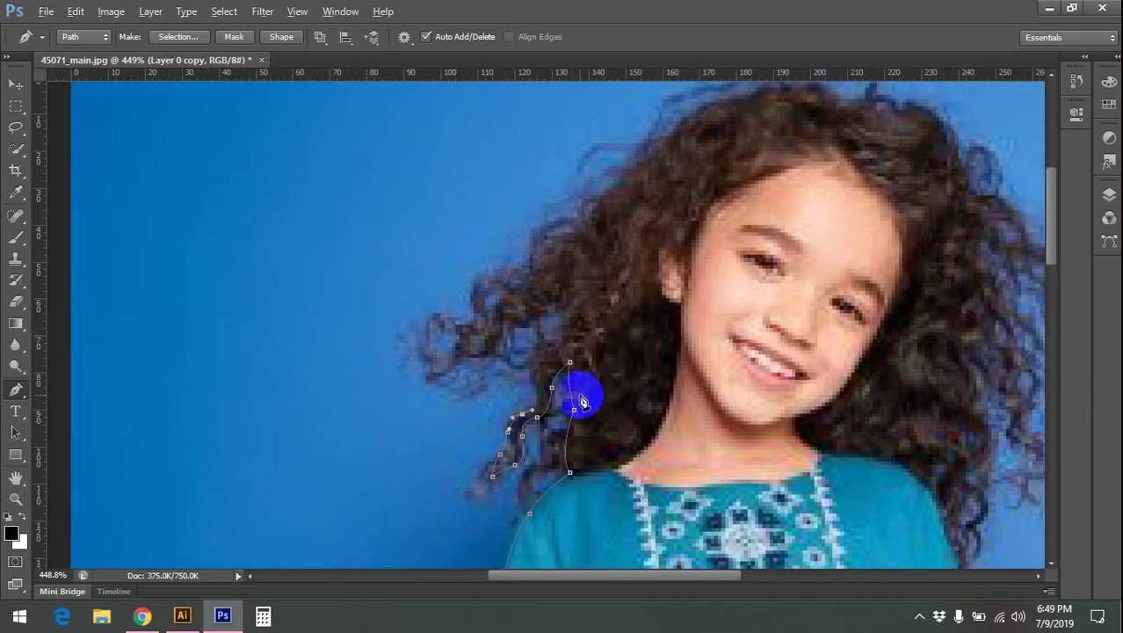
# - Trace anchors around the left-side curly hair strand and back up
pyautogui.click(537, 384)
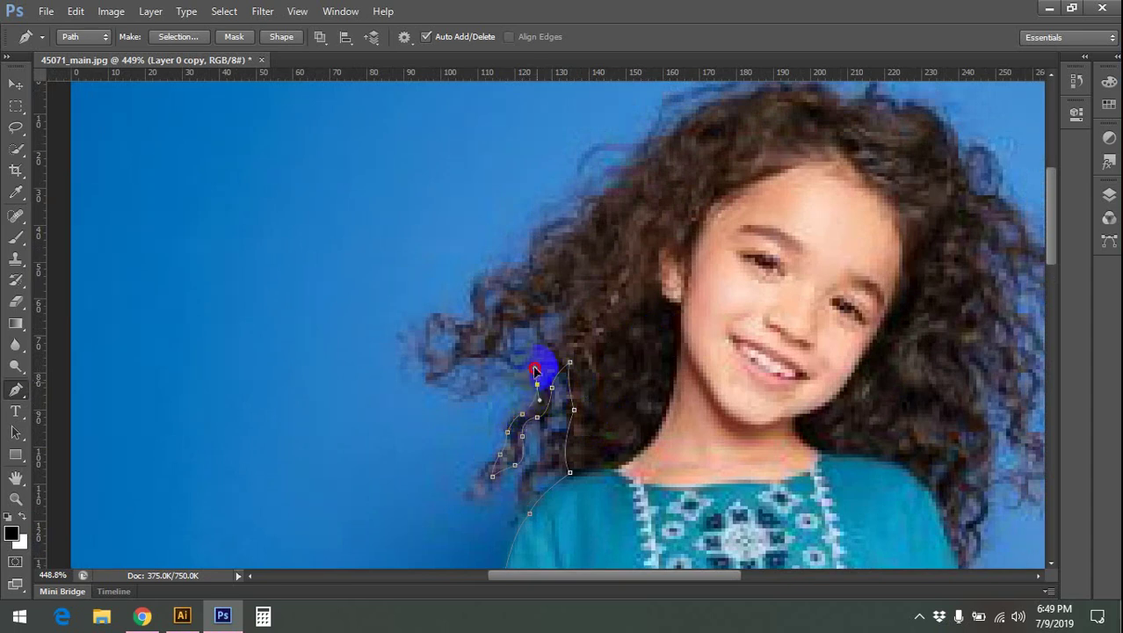
pyautogui.click(539, 355)
pyautogui.moveTo(563, 335); pyautogui.dragTo(571, 315)
pyautogui.click(552, 310)
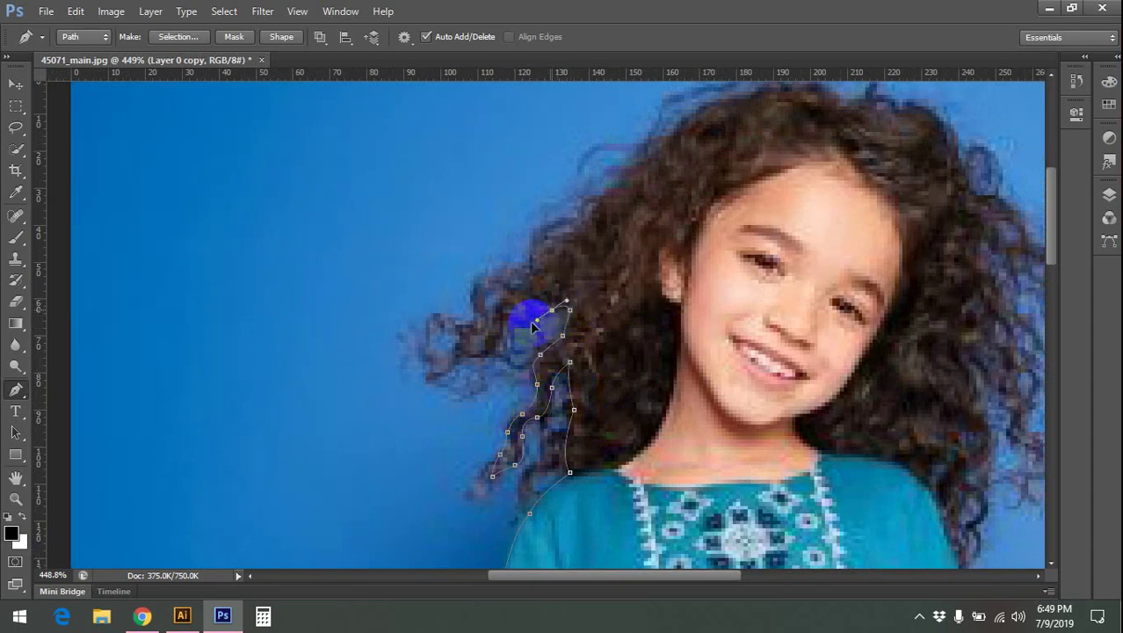
pyautogui.click(524, 333)
pyautogui.click(499, 344)
pyautogui.click(477, 354)
pyautogui.click(467, 337)
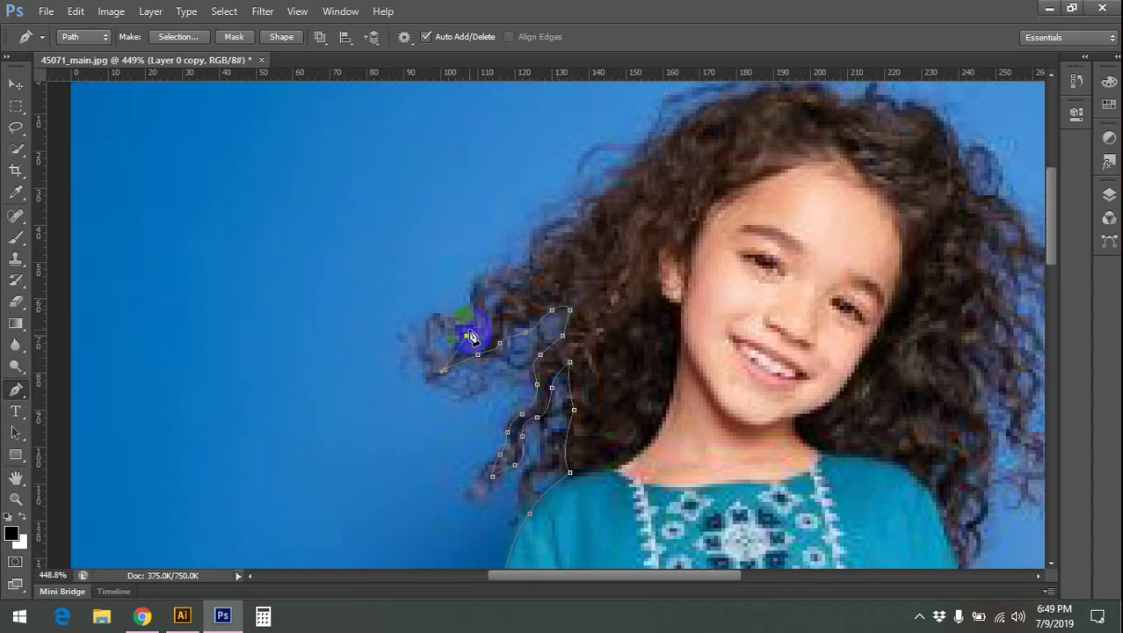
pyautogui.click(500, 306)
pyautogui.click(511, 289)
# - Extend the path up the hair outline and across the top of the head
pyautogui.moveTo(564, 258); pyautogui.dragTo(455, 346)
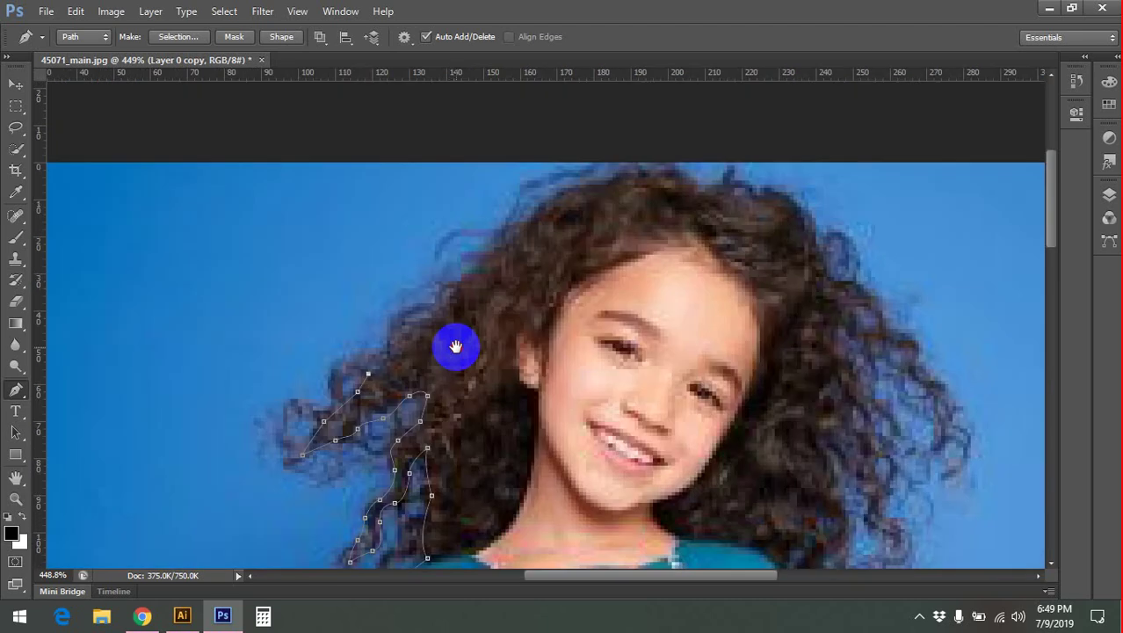
pyautogui.click(476, 268)
pyautogui.moveTo(527, 225); pyautogui.dragTo(534, 220)
pyautogui.click(560, 199)
pyautogui.click(596, 180)
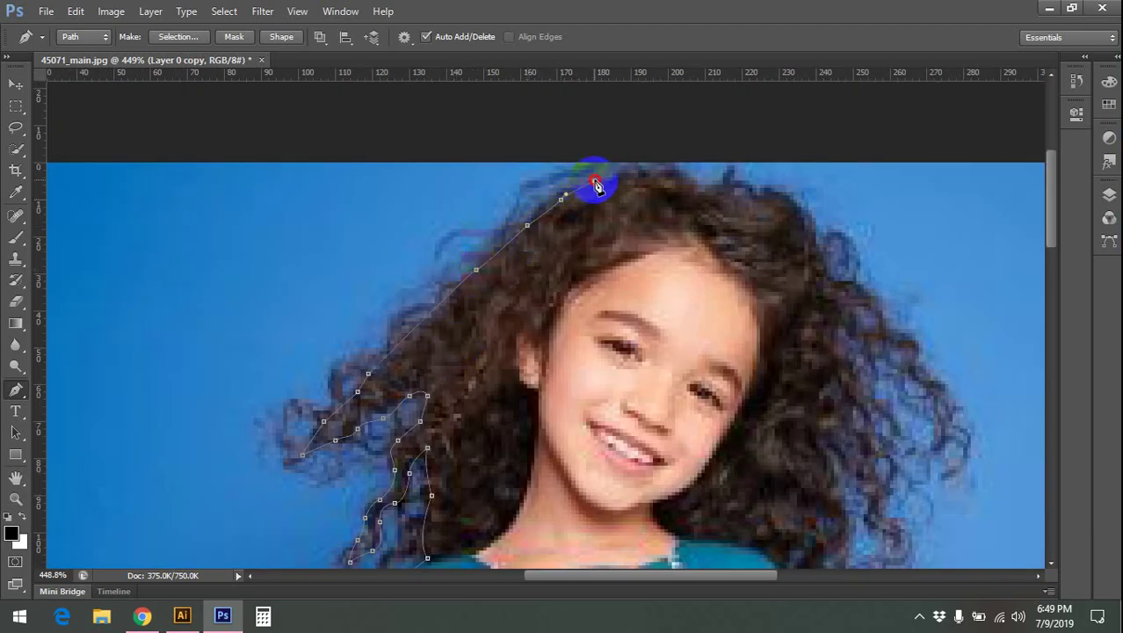
pyautogui.moveTo(642, 178)
pyautogui.mouseDown()
pyautogui.moveTo(674, 183)
pyautogui.moveTo(435, 220)
pyautogui.moveTo(476, 230)
pyautogui.mouseUp()
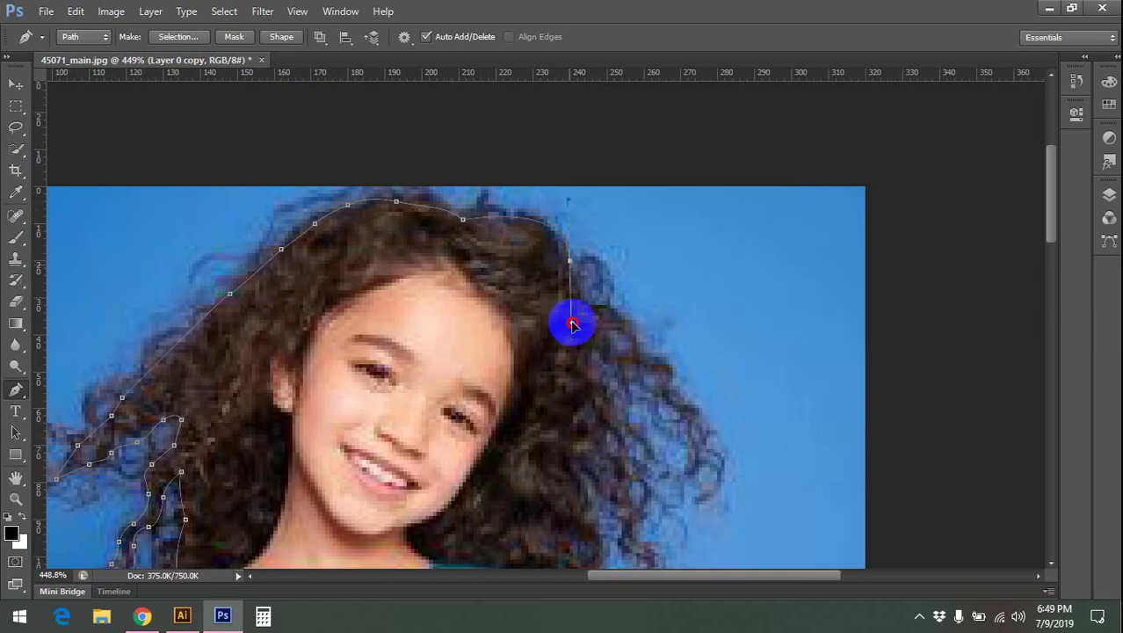
# - Place anchors over the hair top and down the right side of the hair
pyautogui.moveTo(567, 262); pyautogui.dragTo(648, 270)
pyautogui.click(630, 255)
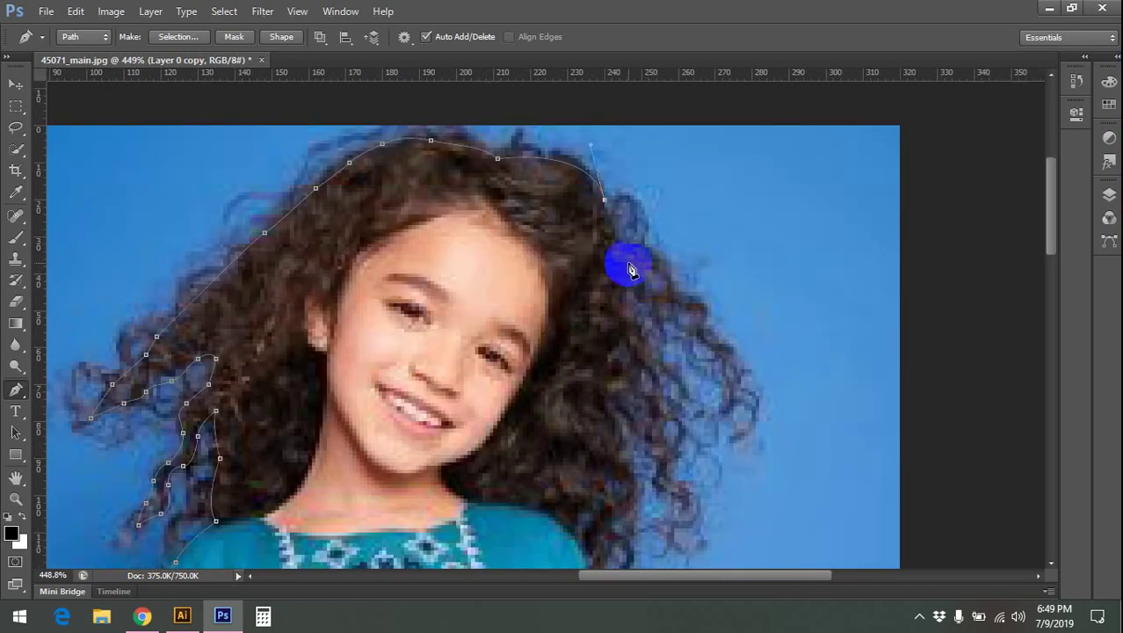
pyautogui.click(634, 313)
pyautogui.click(645, 362)
pyautogui.moveTo(622, 407)
pyautogui.mouseDown()
pyautogui.moveTo(611, 426)
pyautogui.moveTo(690, 300)
pyautogui.mouseUp()
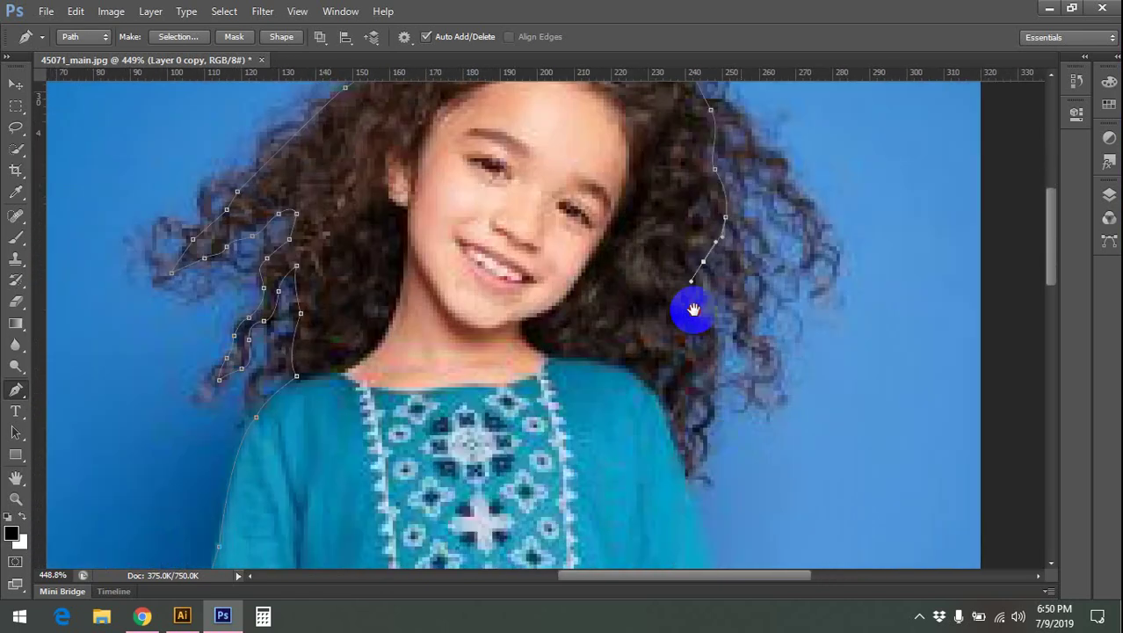
pyautogui.click(701, 358)
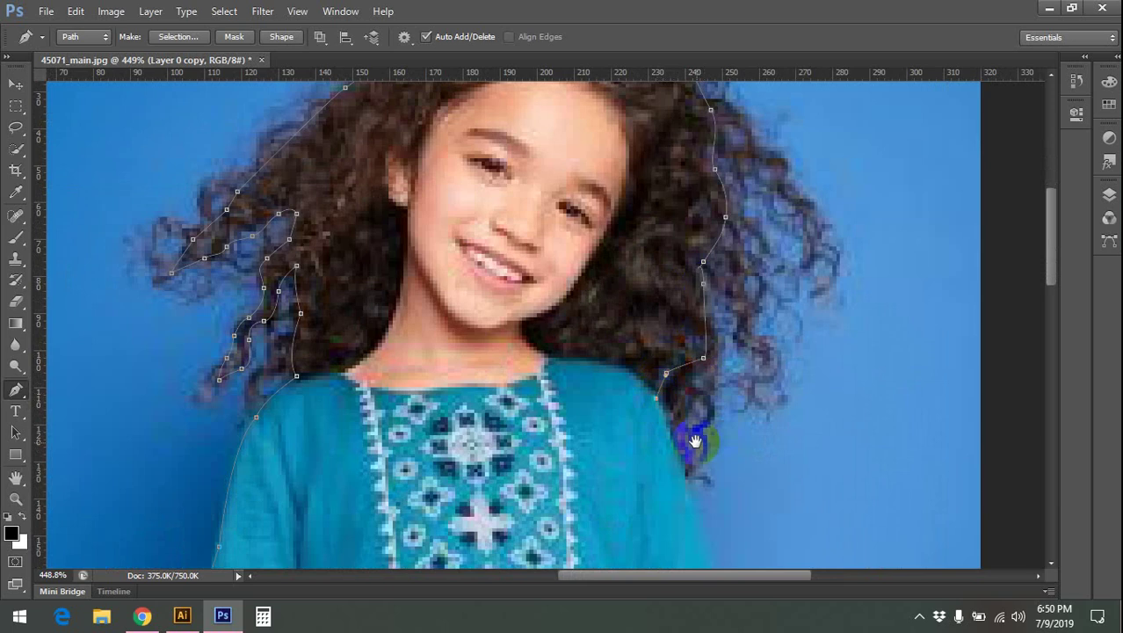
# - Continue the path past the right shoulder and down the right sleeve edge
pyautogui.moveTo(688, 410); pyautogui.dragTo(657, 288)
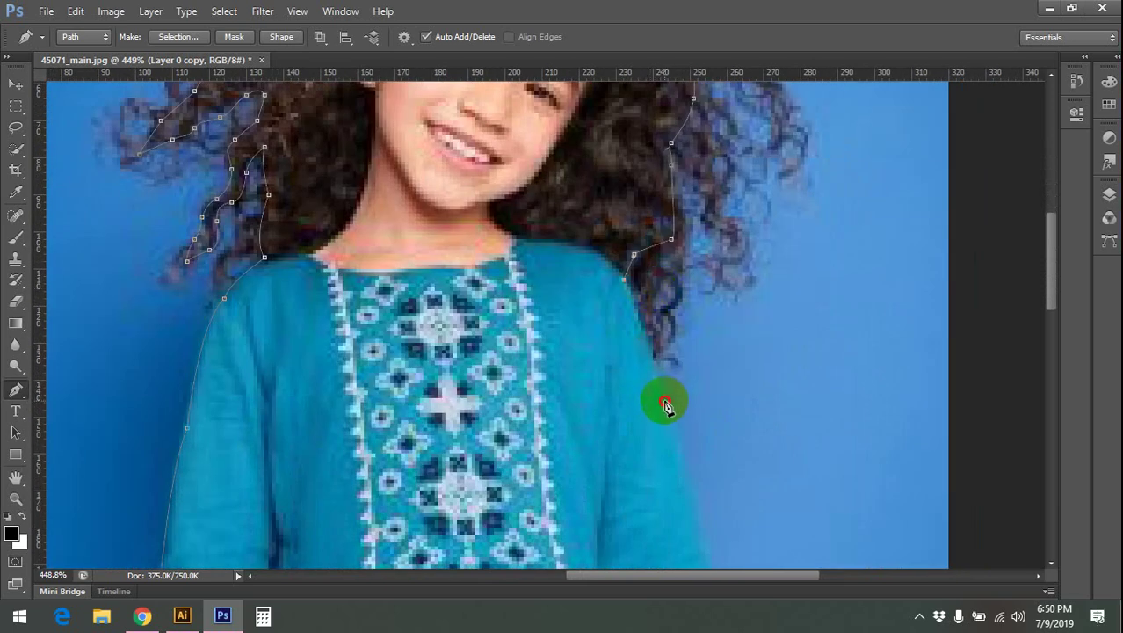
pyautogui.moveTo(663, 401); pyautogui.dragTo(679, 479)
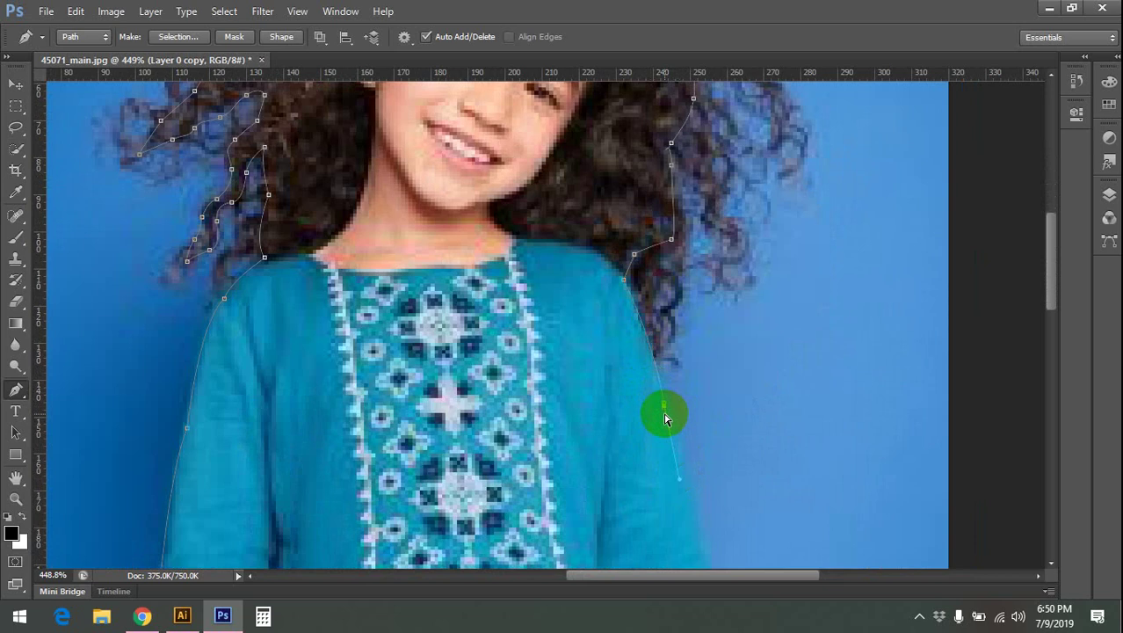
pyautogui.moveTo(664, 401); pyautogui.dragTo(682, 306)
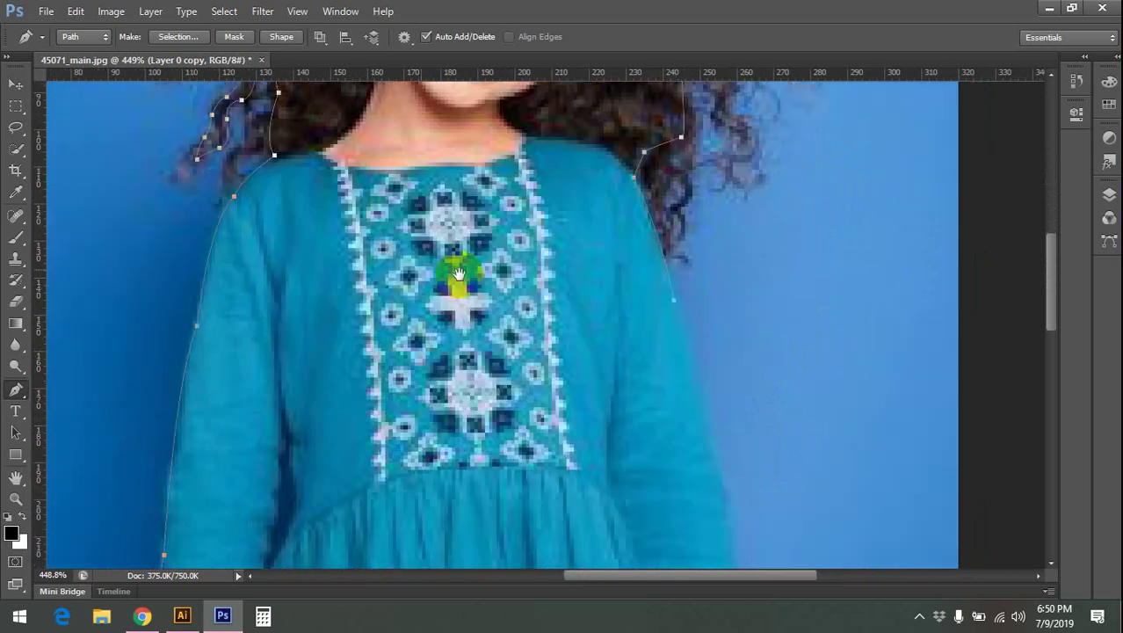
pyautogui.keyDown('ctrl'); pyautogui.click(697, 378); pyautogui.keyUp('ctrl')
pyautogui.click(673, 299)
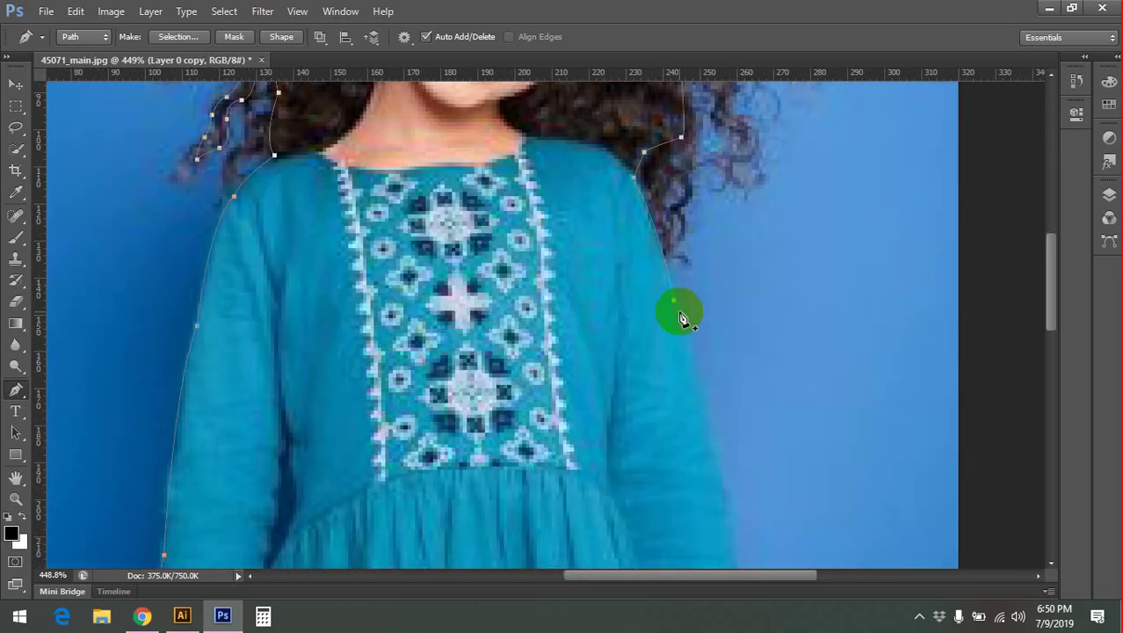
pyautogui.click(689, 376)
# - Add a curved anchor further down the right sleeve toward the cuff
pyautogui.press('super')
pyautogui.press('super')
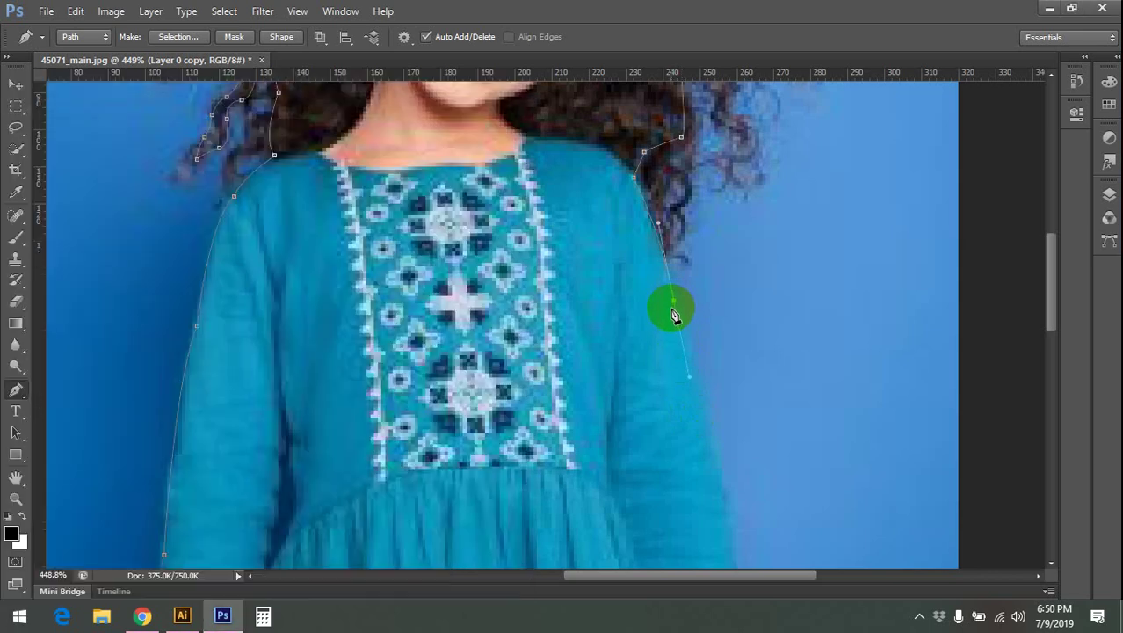
pyautogui.scroll(-3, 707, 343)
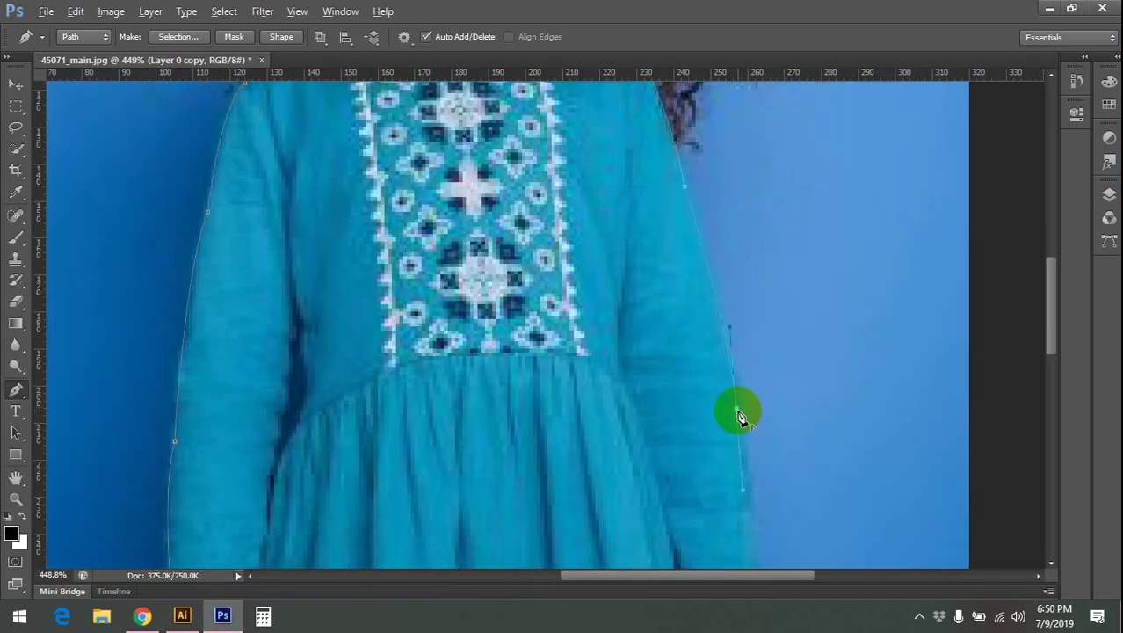
pyautogui.moveTo(737, 407)
pyautogui.mouseDown()
pyautogui.moveTo(743, 455)
pyautogui.moveTo(767, 483)
pyautogui.mouseUp()
pyautogui.scroll(-3, 765, 352)
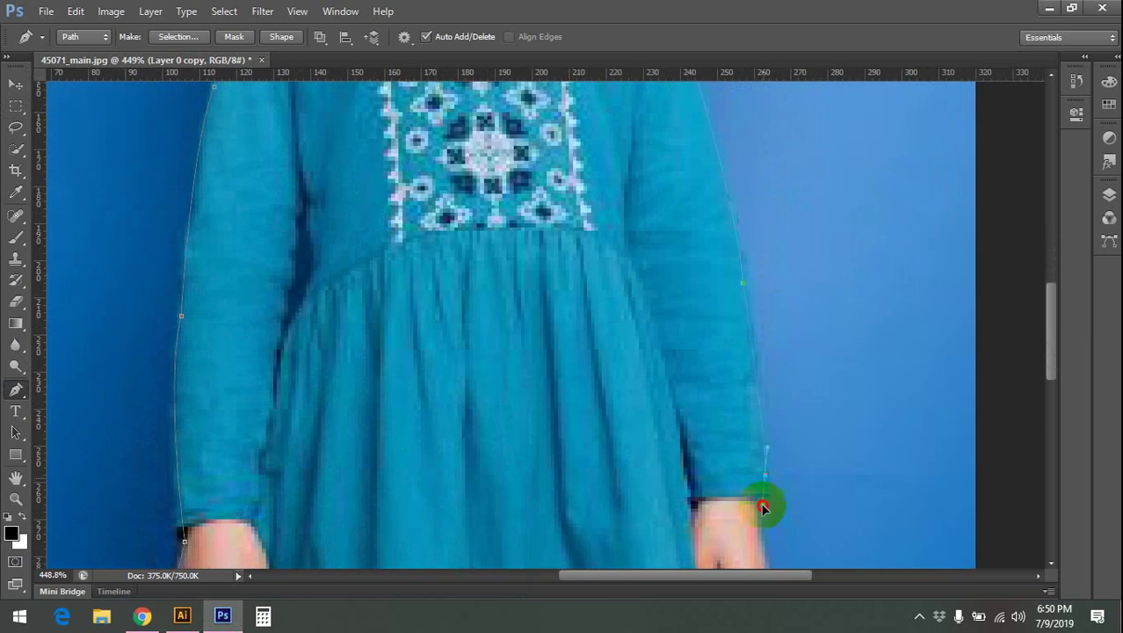
pyautogui.scroll(-4, 765, 492)
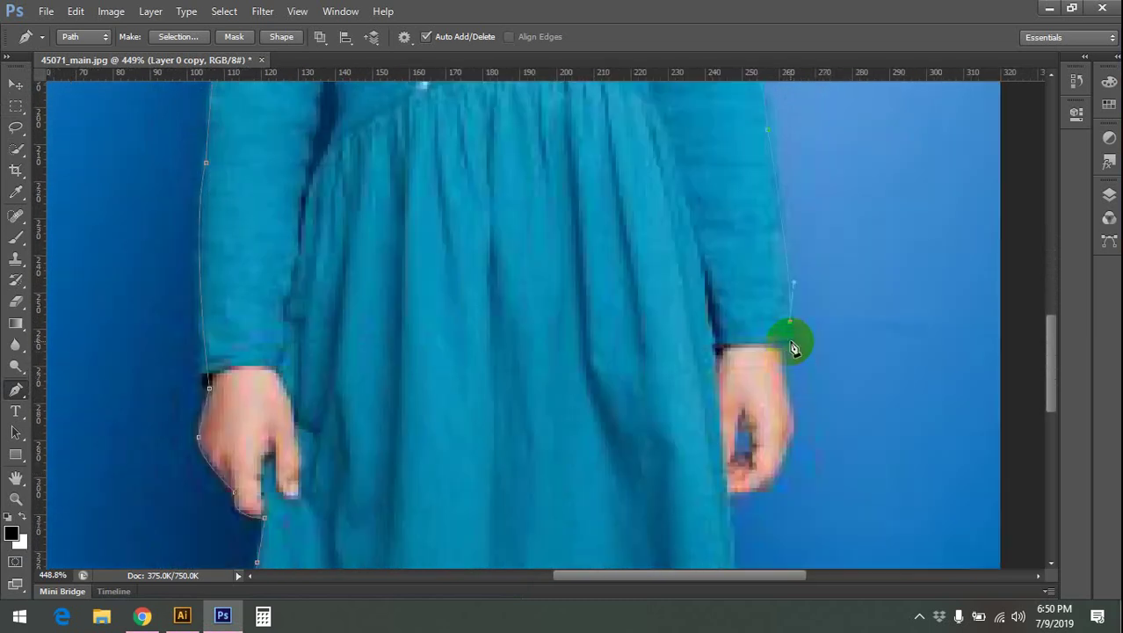
pyautogui.scroll(-3, 785, 377)
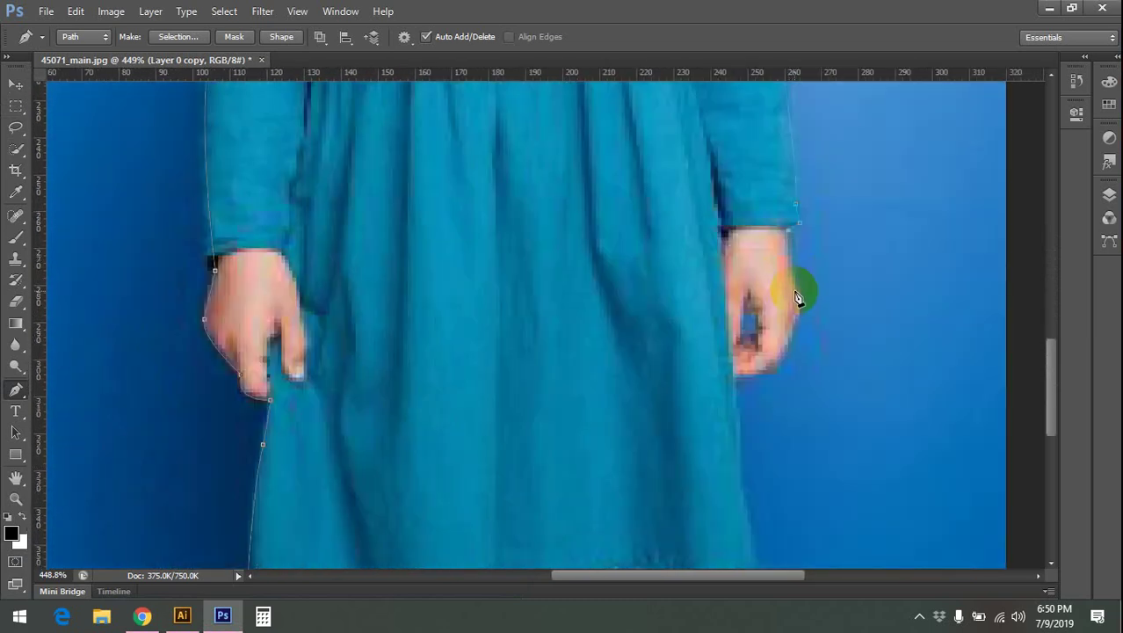
# - Place curved Pen anchors below the right hand and along the dress hem to the knee
pyautogui.moveTo(743, 378)
pyautogui.mouseDown()
pyautogui.moveTo(698, 380)
pyautogui.moveTo(777, 239)
pyautogui.mouseUp()
pyautogui.keyDown('alt'); pyautogui.click(743, 380); pyautogui.keyUp('alt')
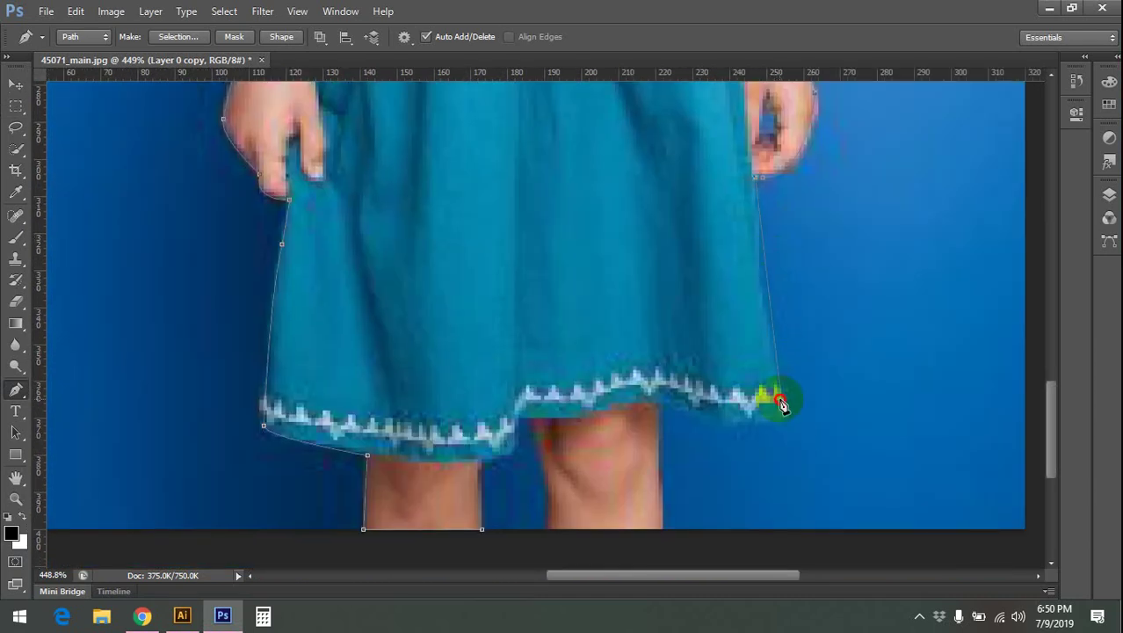
pyautogui.moveTo(780, 400); pyautogui.dragTo(797, 451)
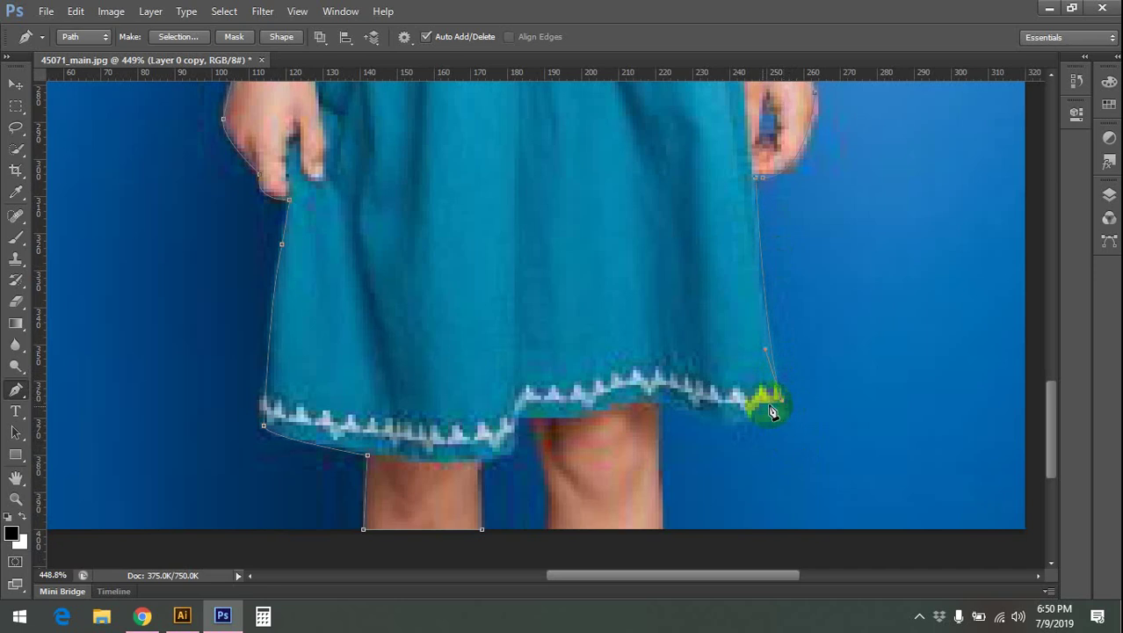
pyautogui.moveTo(771, 404)
pyautogui.mouseDown()
pyautogui.moveTo(752, 320)
pyautogui.moveTo(882, 294)
pyautogui.moveTo(802, 327)
pyautogui.mouseUp()
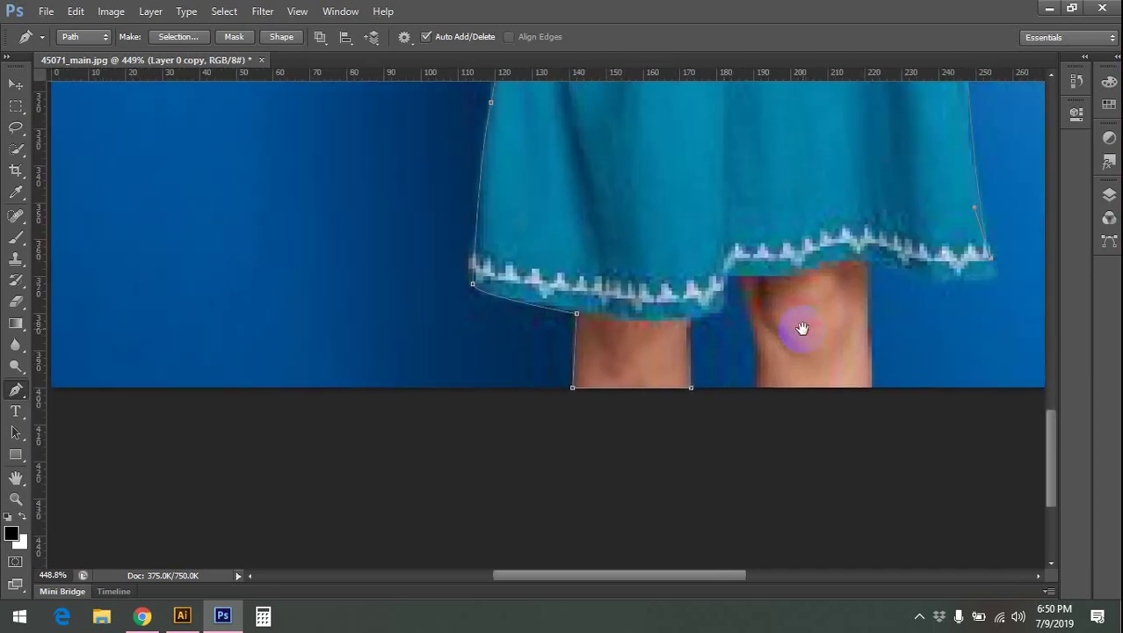
pyautogui.moveTo(919, 265); pyautogui.dragTo(834, 239)
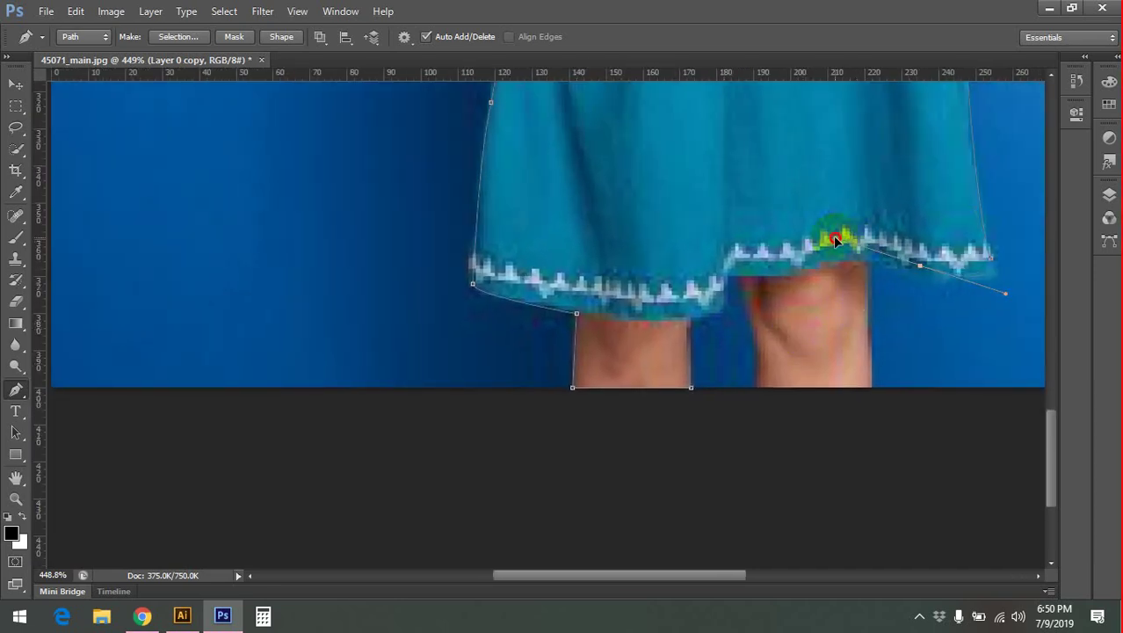
pyautogui.keyDown('alt'); pyautogui.click(918, 266); pyautogui.keyUp('alt')
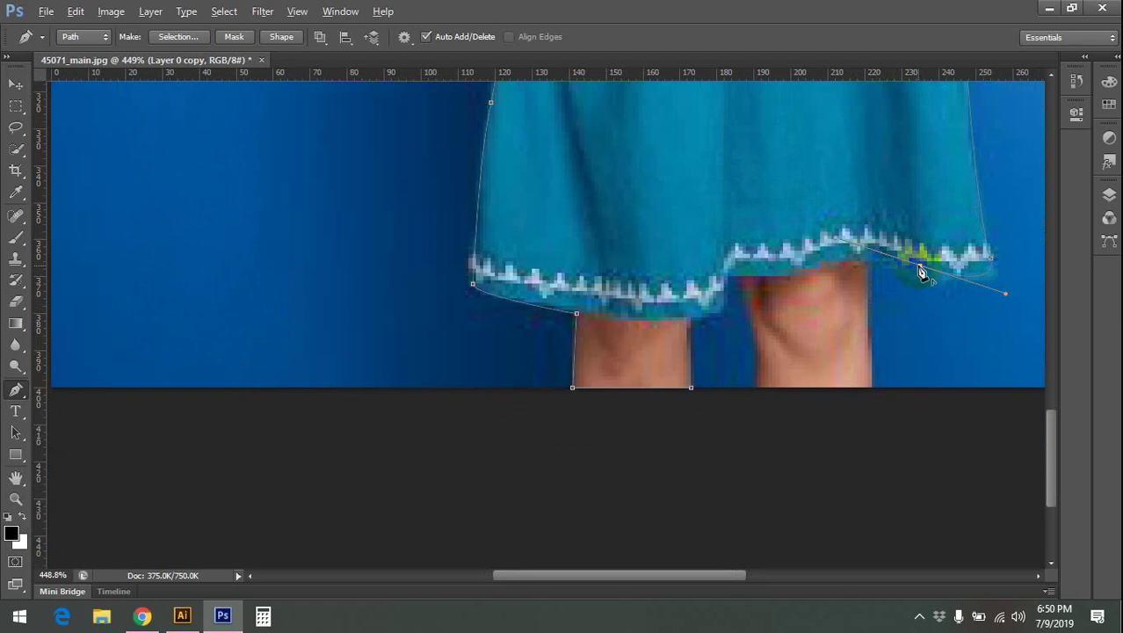
pyautogui.click(866, 262)
# - Trace around the knees and close the outline at the image's bottom edge
pyautogui.moveTo(851, 281); pyautogui.dragTo(786, 233)
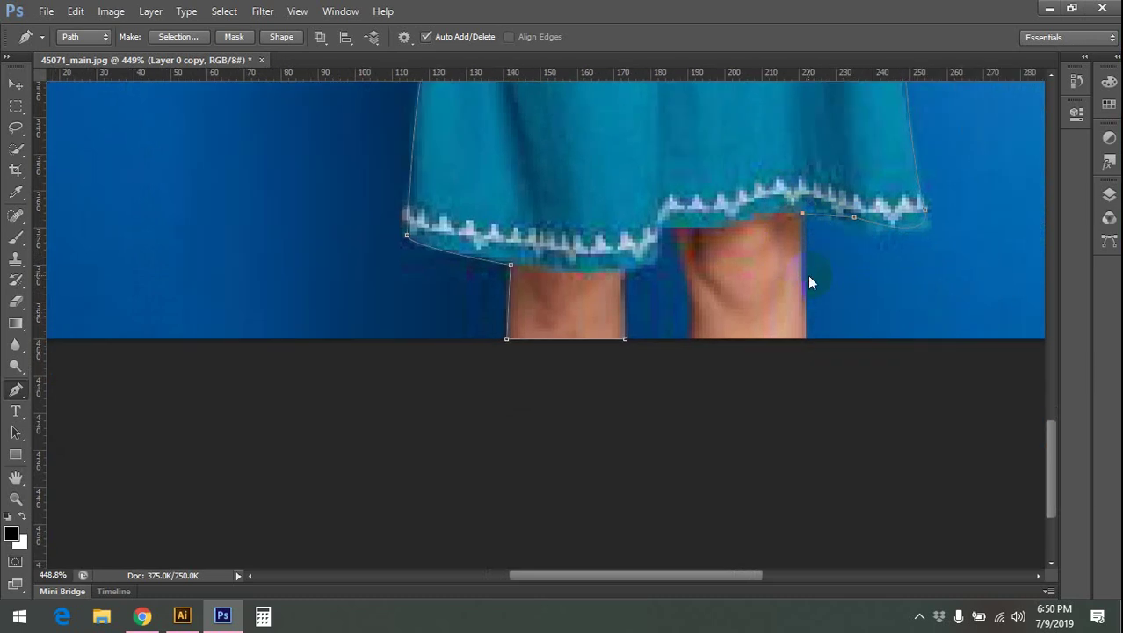
pyautogui.rightClick(808, 275)
pyautogui.click(807, 342)
pyautogui.moveTo(677, 340)
pyautogui.mouseDown()
pyautogui.moveTo(721, 337)
pyautogui.moveTo(693, 230)
pyautogui.moveTo(650, 274)
pyautogui.mouseUp()
pyautogui.click(650, 348)
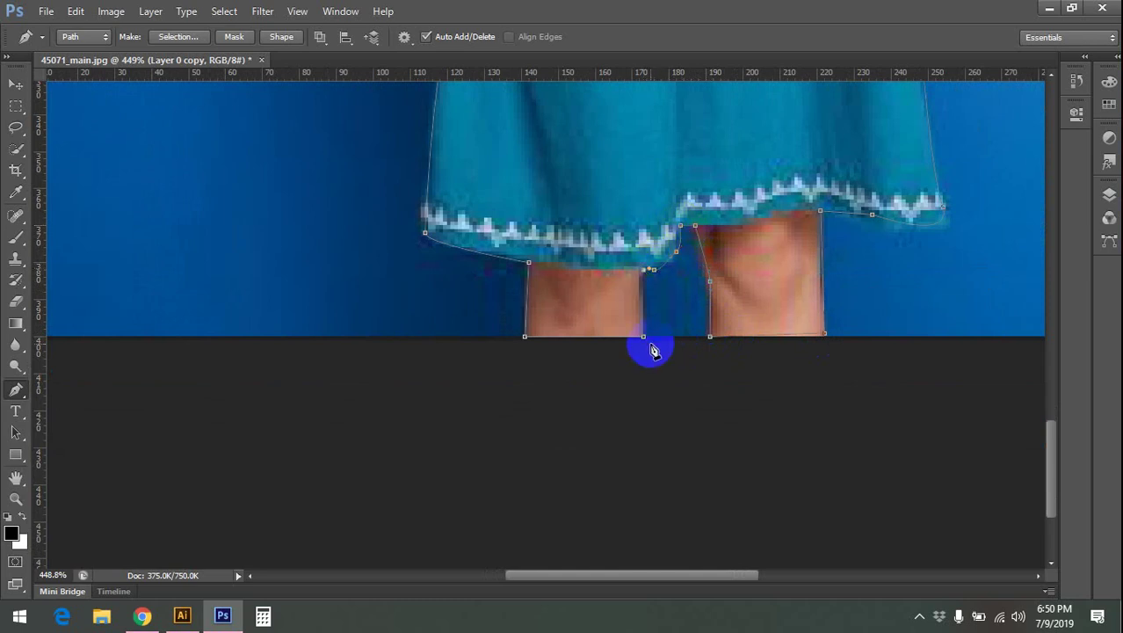
pyautogui.scroll(-4, 645, 344)
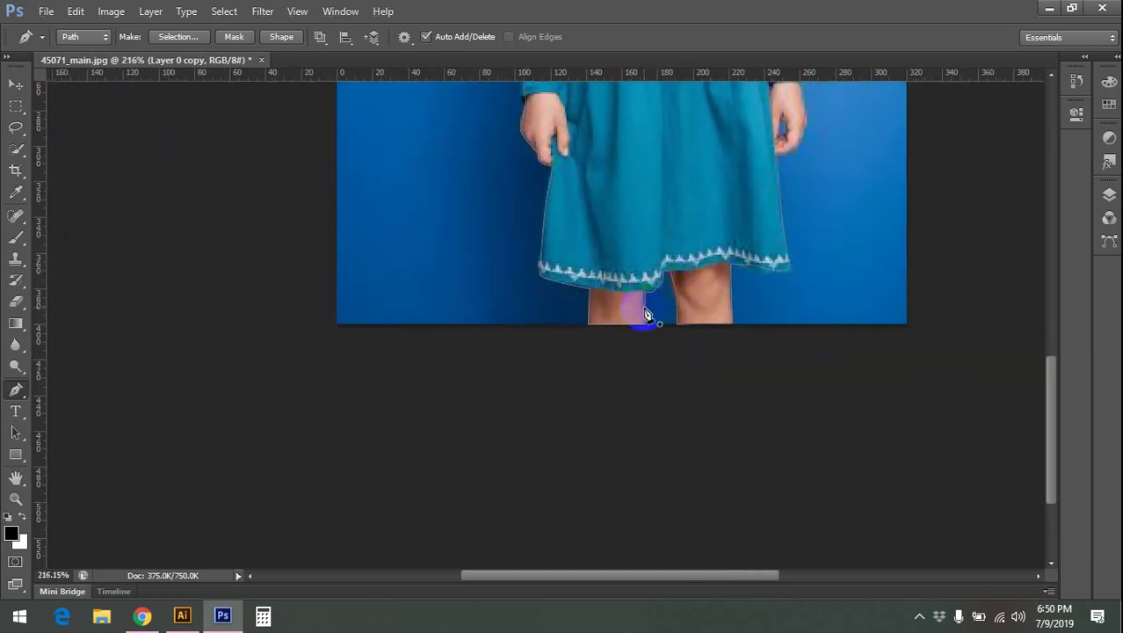
pyautogui.moveTo(659, 229); pyautogui.dragTo(643, 322)
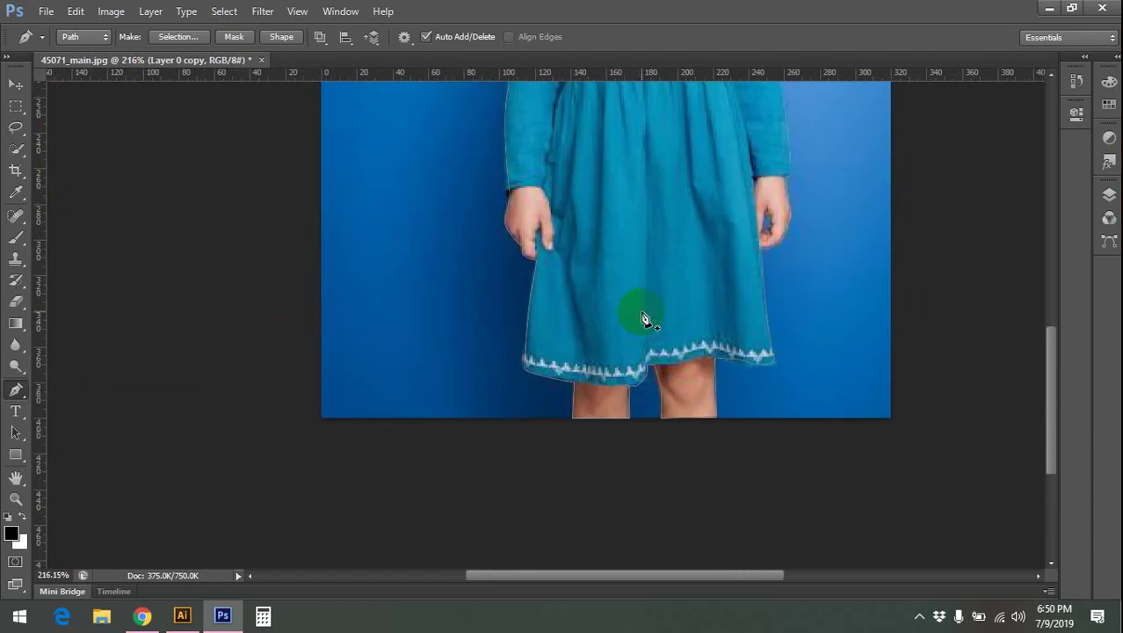
pyautogui.moveTo(658, 278); pyautogui.dragTo(648, 356)
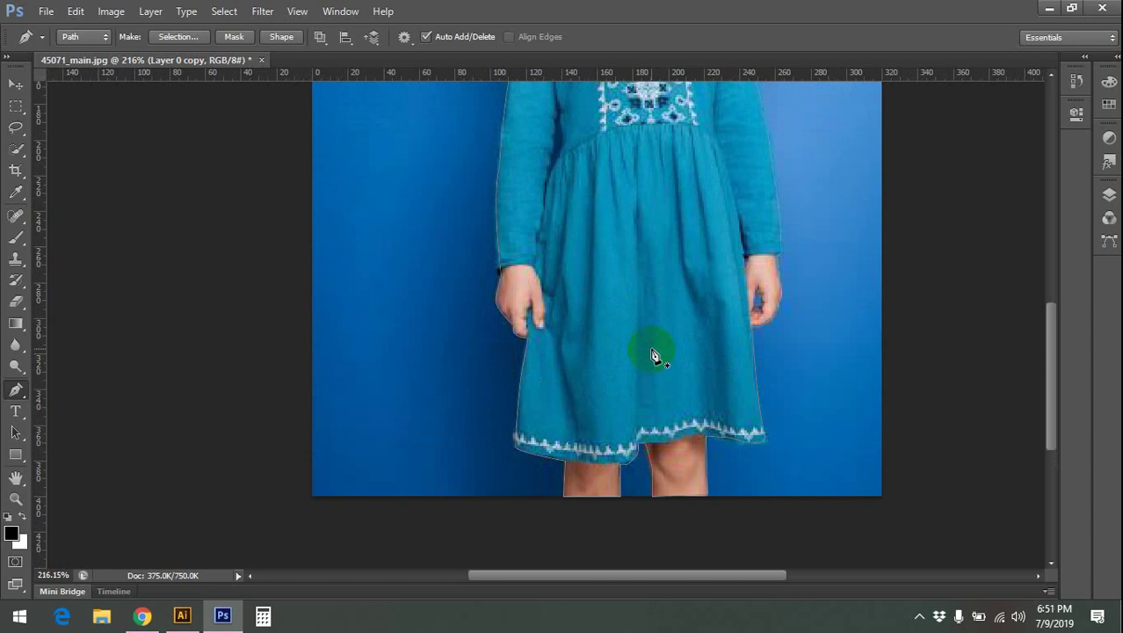
# - Convert the traced path into a selection with a 0.5-pixel feather radius using Make Selection
pyautogui.rightClick(563, 200)
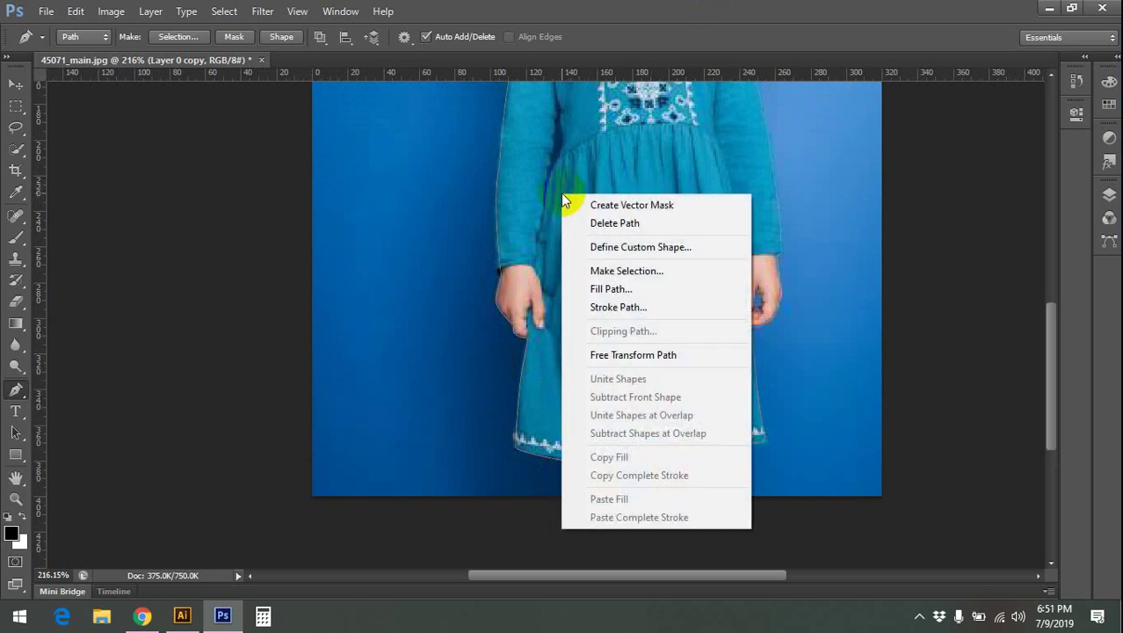
pyautogui.click(642, 265)
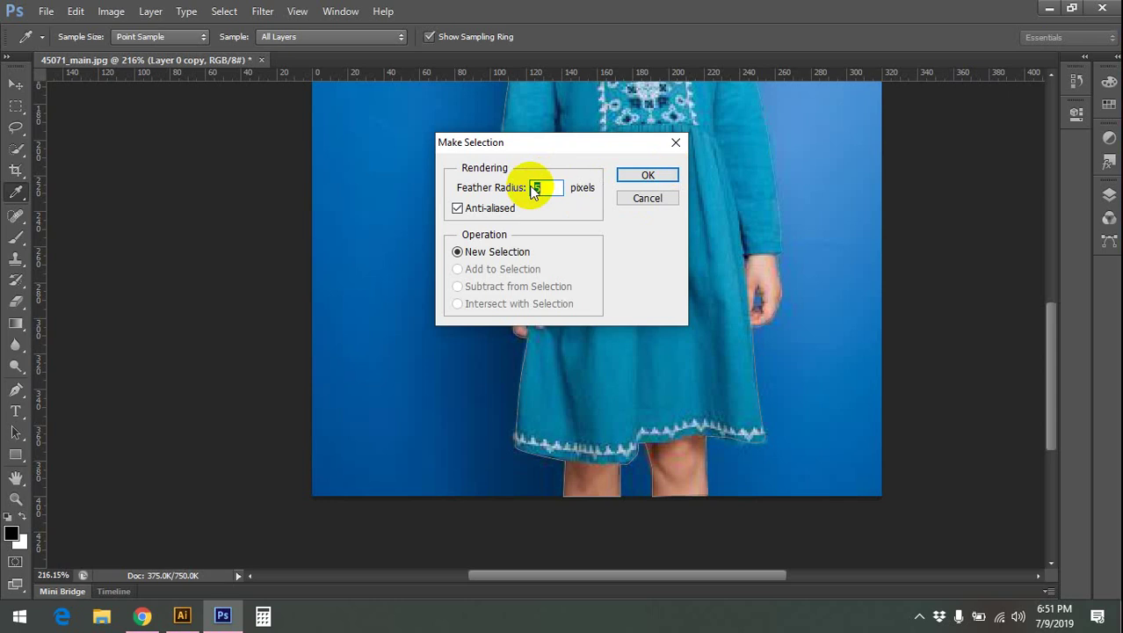
pyautogui.press('BackSpace')
pyautogui.write('.5')
pyautogui.click(648, 175)
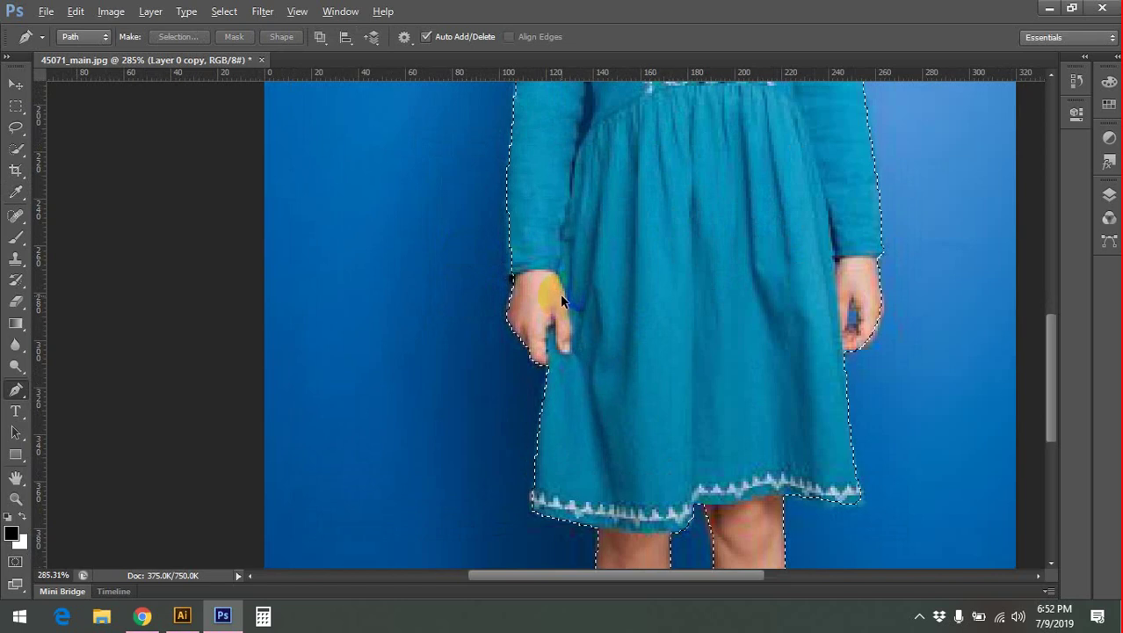
# - Show the Layers panel listing Layer 0 copy above the hidden Layer 0
pyautogui.moveTo(531, 314)
pyautogui.mouseDown()
pyautogui.moveTo(647, 204)
pyautogui.moveTo(585, 370)
pyautogui.mouseUp()
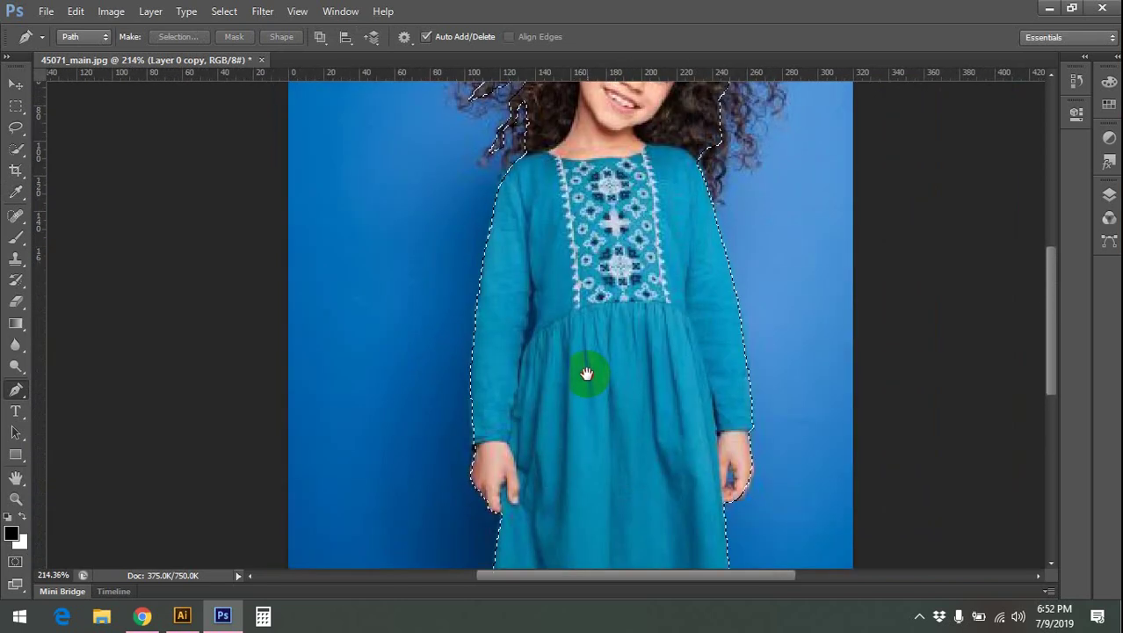
pyautogui.click(1109, 201)
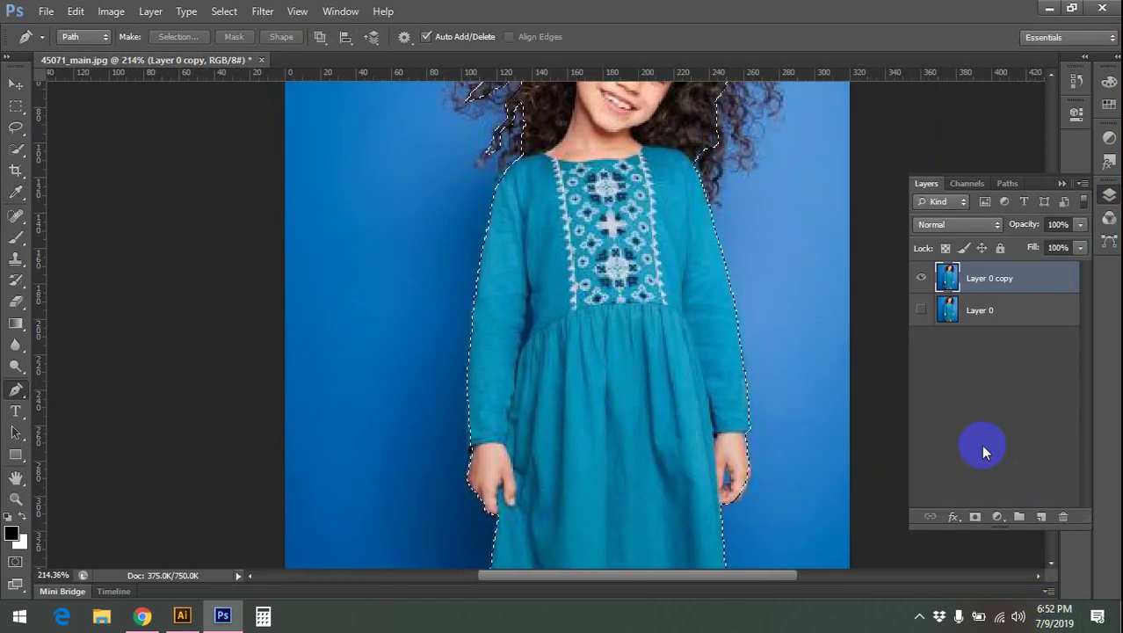
pyautogui.scroll(-1, 711, 413)
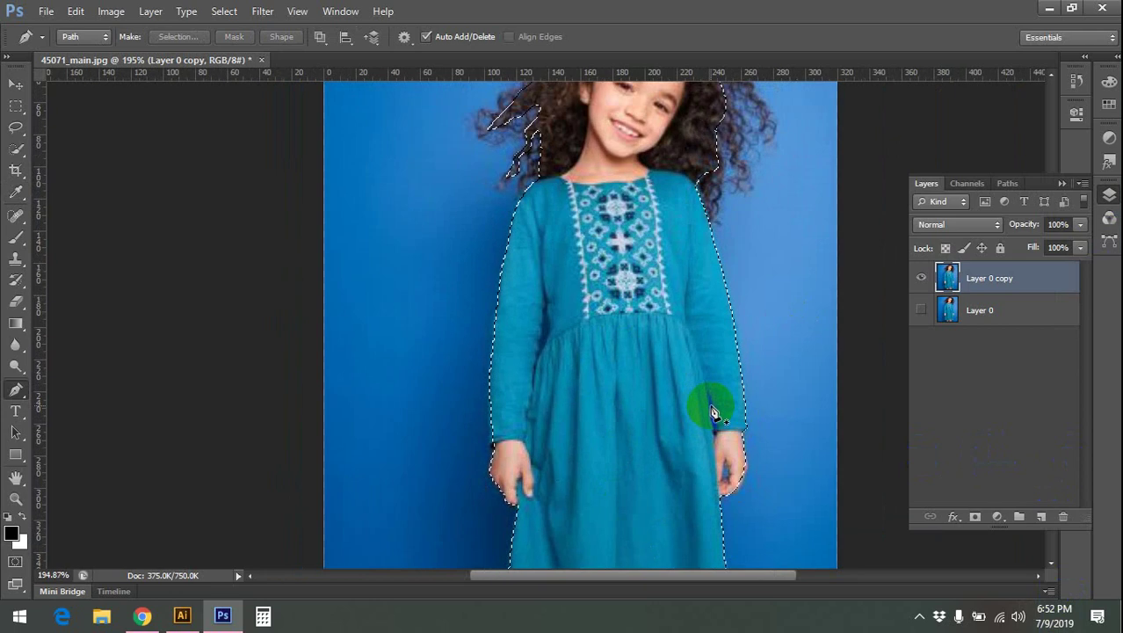
pyautogui.scroll(2, 694, 361)
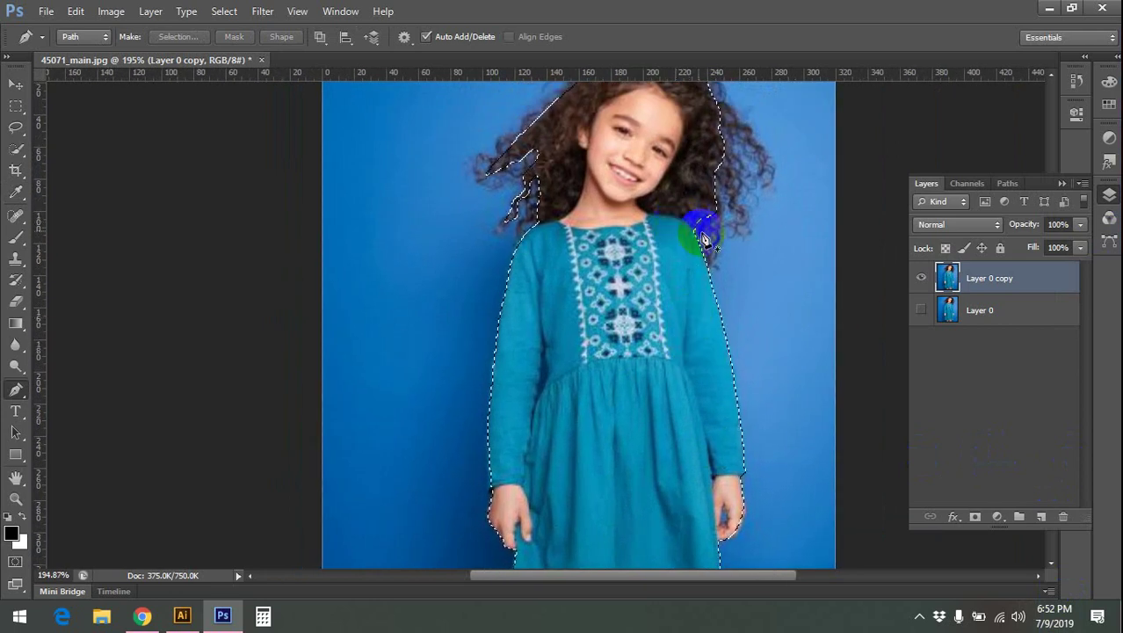
pyautogui.hscroll(1, 703, 237)
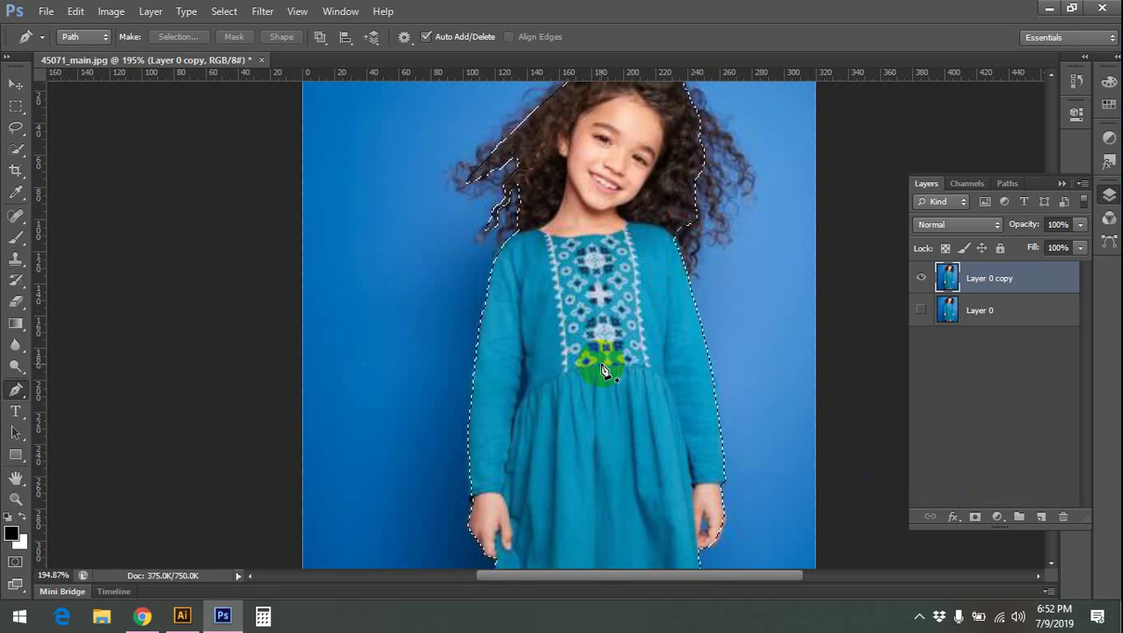
# - Cancel the Save As dialog and undo an accidental deletion of the selected girl
pyautogui.press('Delete')
pyautogui.hotkey('ctrl', 'shift', 's')
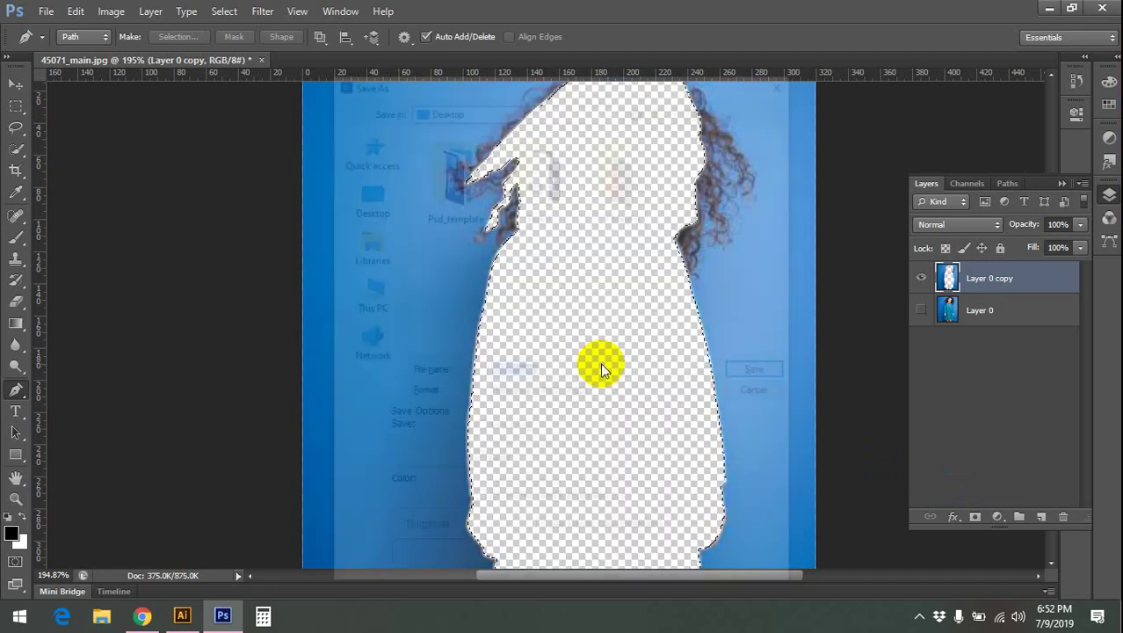
pyautogui.click(760, 395)
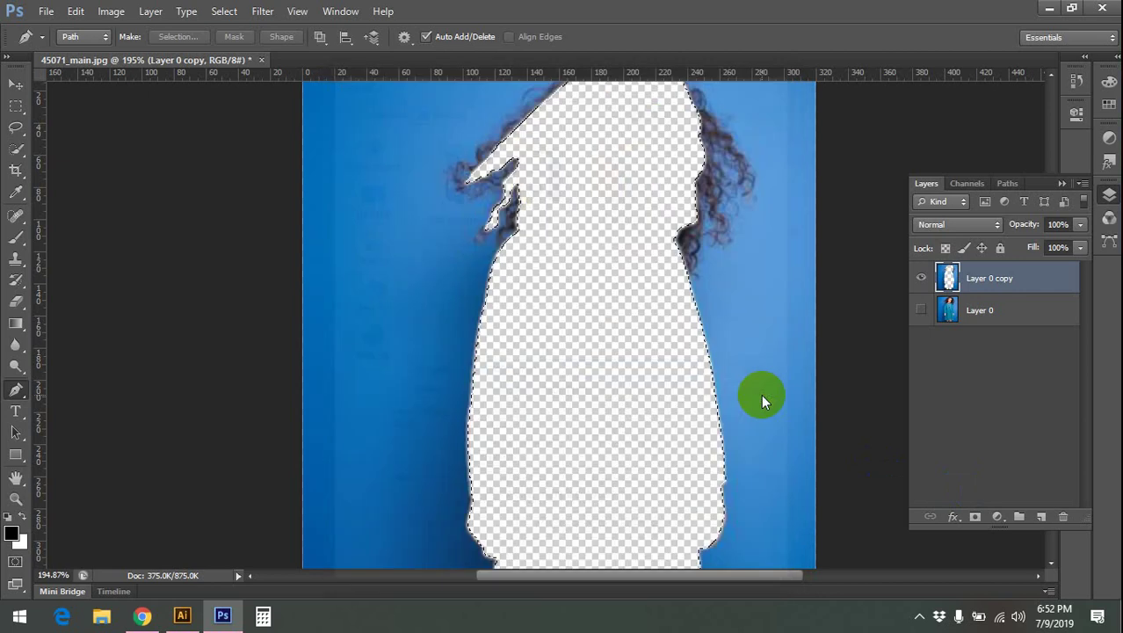
pyautogui.hotkey('ctrl', 'z')
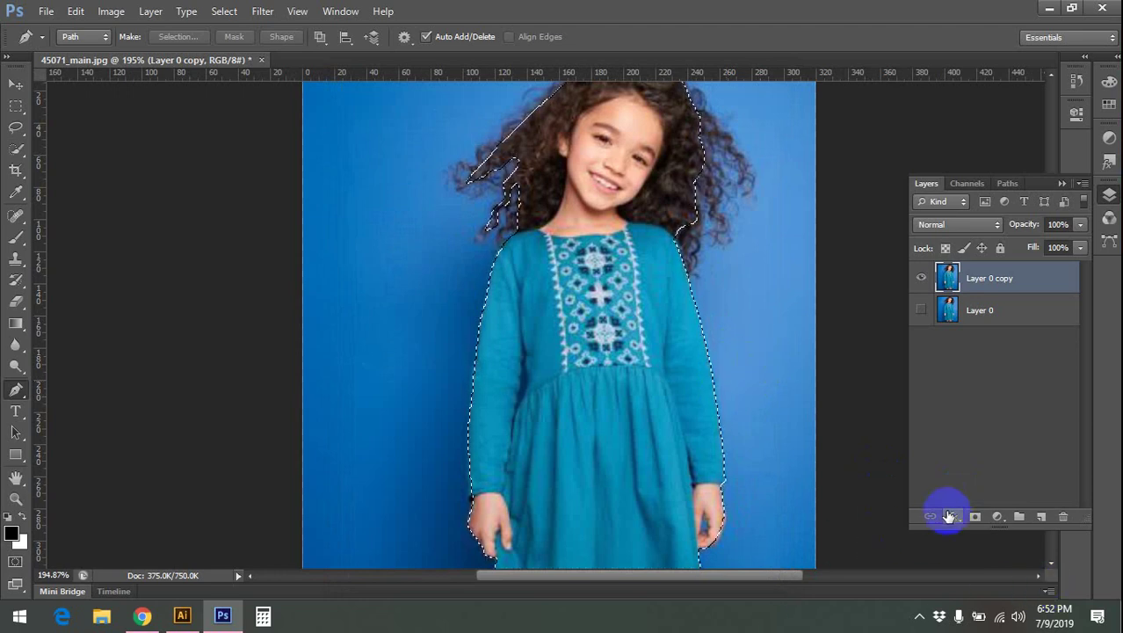
pyautogui.click(976, 517)
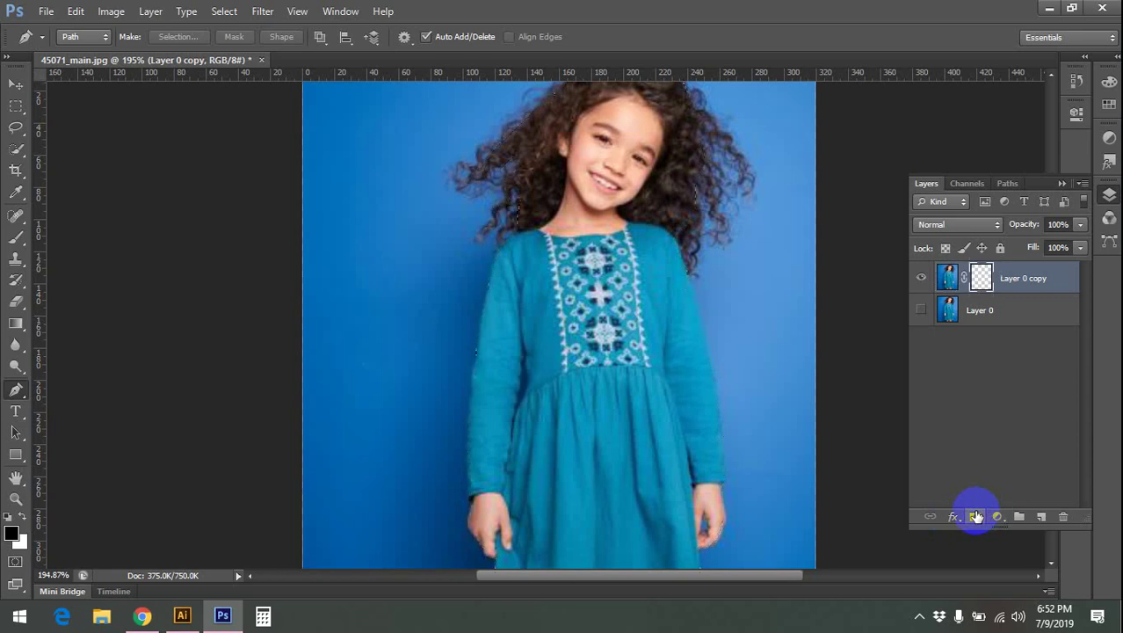
pyautogui.click(982, 278)
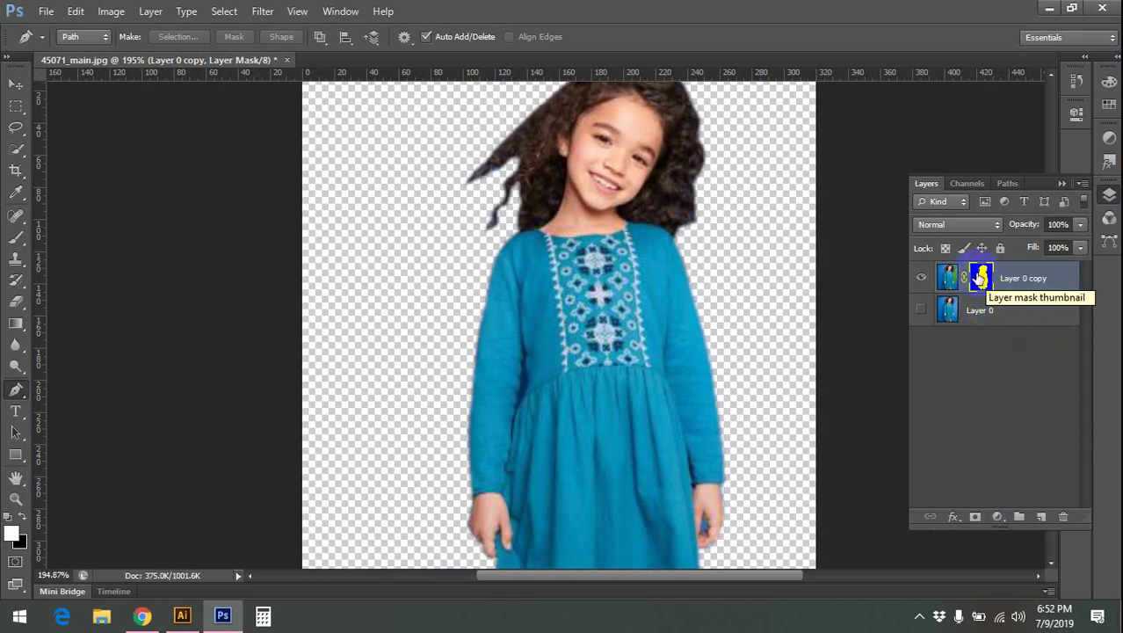
pyautogui.rightClick(982, 278)
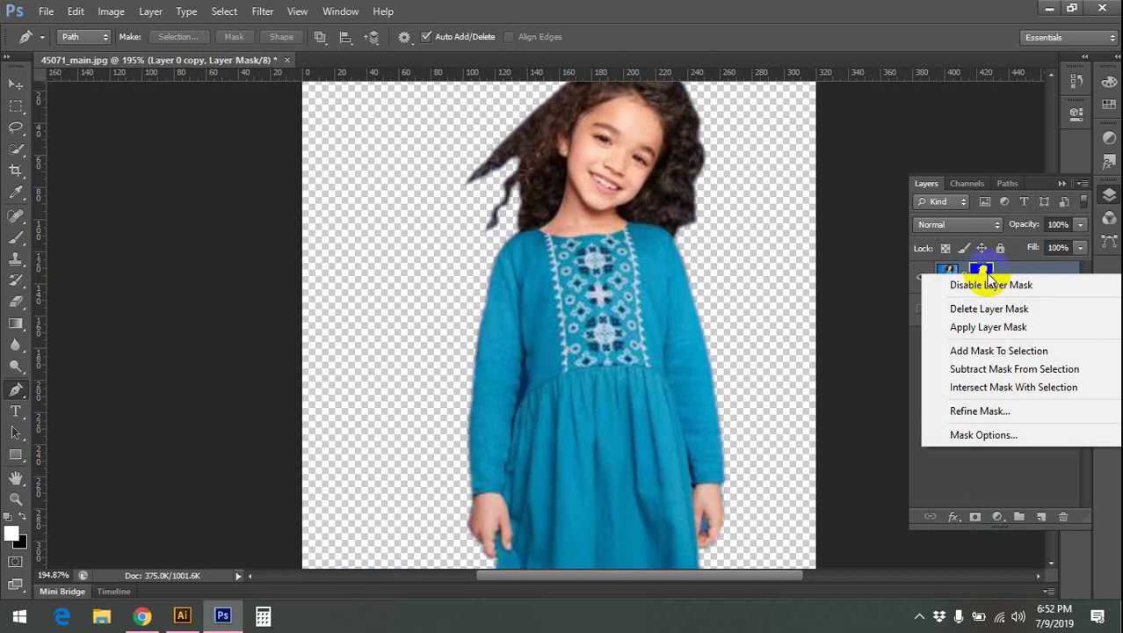
pyautogui.click(979, 412)
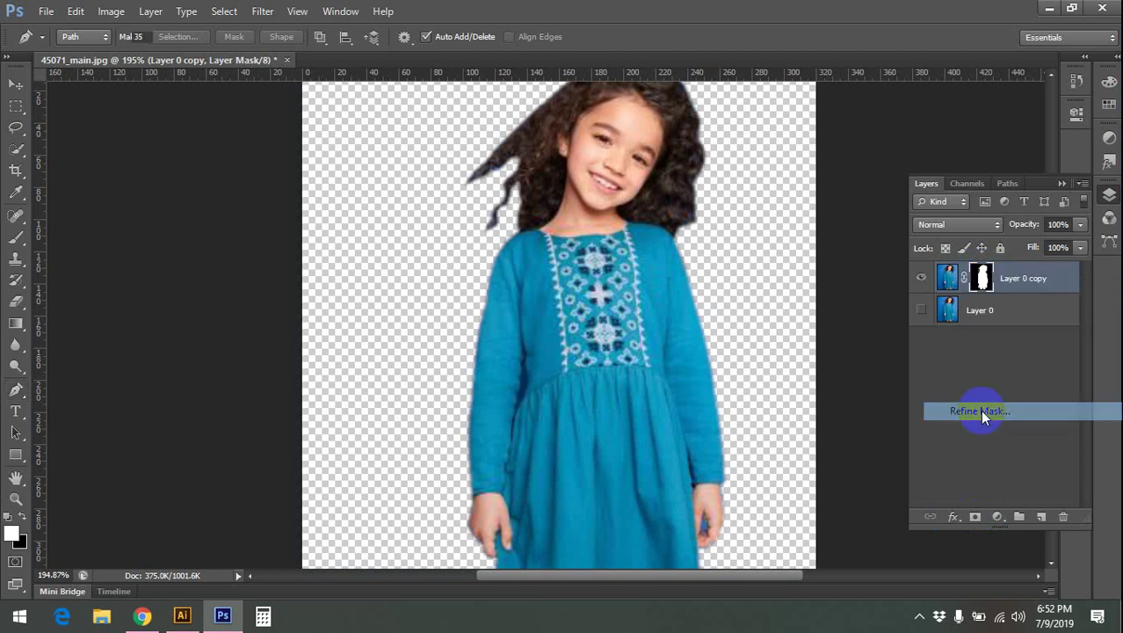
pyautogui.moveTo(525, 77); pyautogui.dragTo(837, 90)
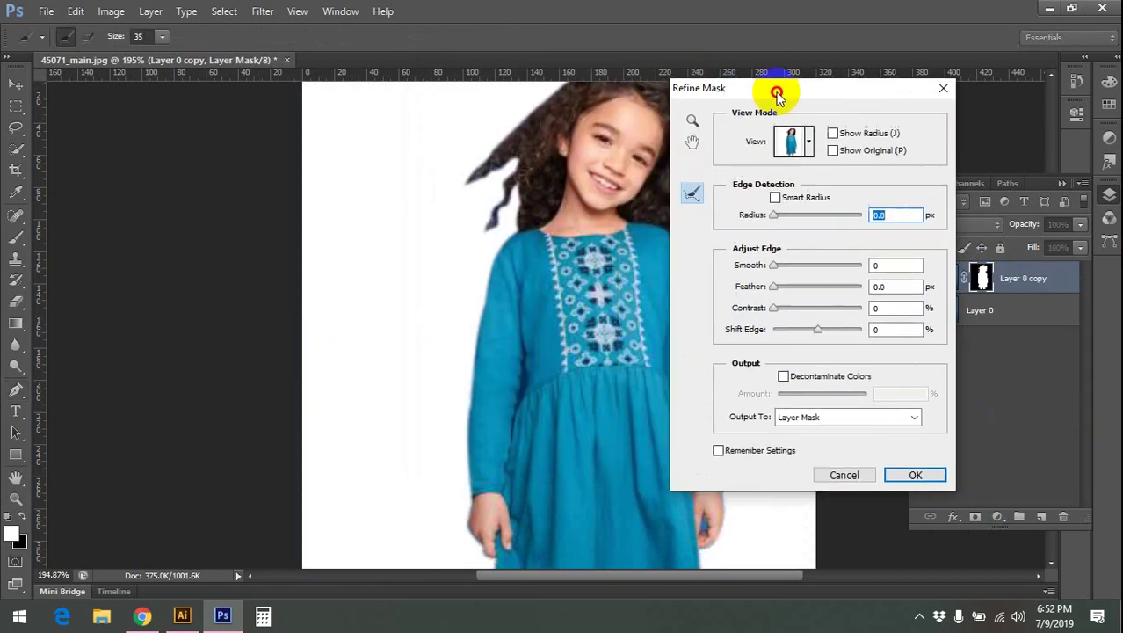
pyautogui.click(857, 134)
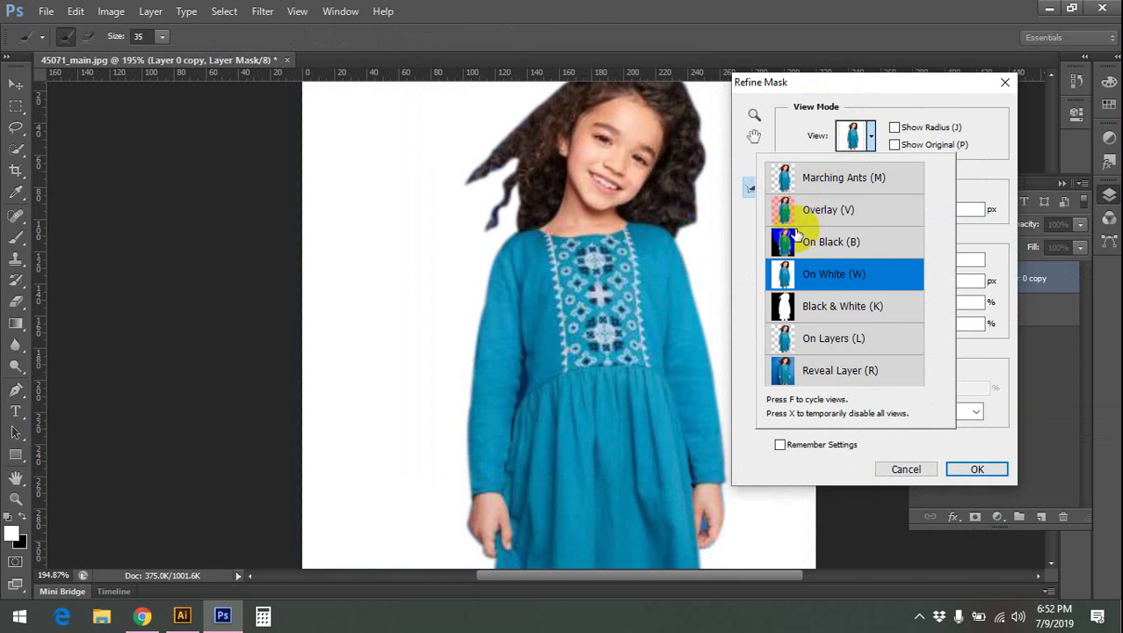
pyautogui.click(905, 468)
pyautogui.rightClick(981, 276)
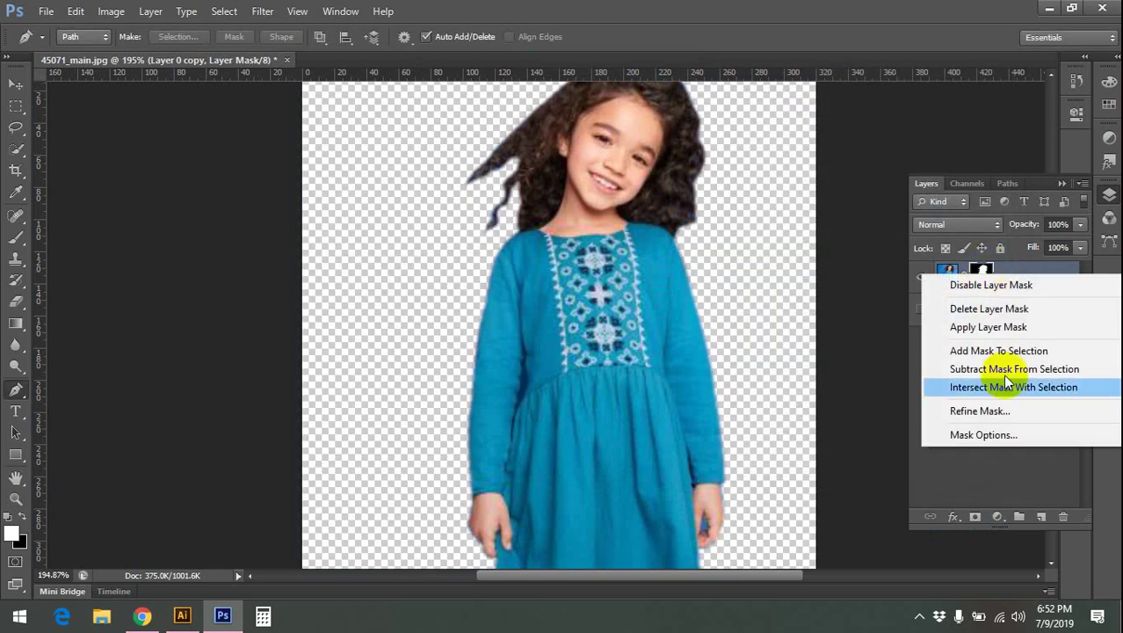
pyautogui.click(981, 413)
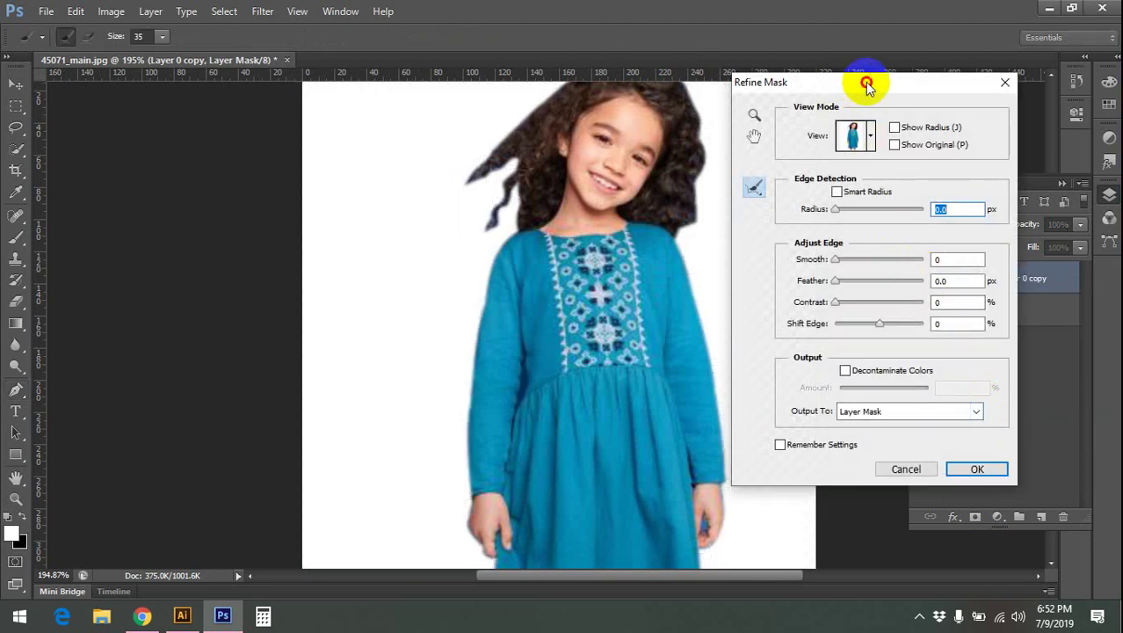
pyautogui.moveTo(868, 77); pyautogui.dragTo(904, 79)
pyautogui.click(908, 131)
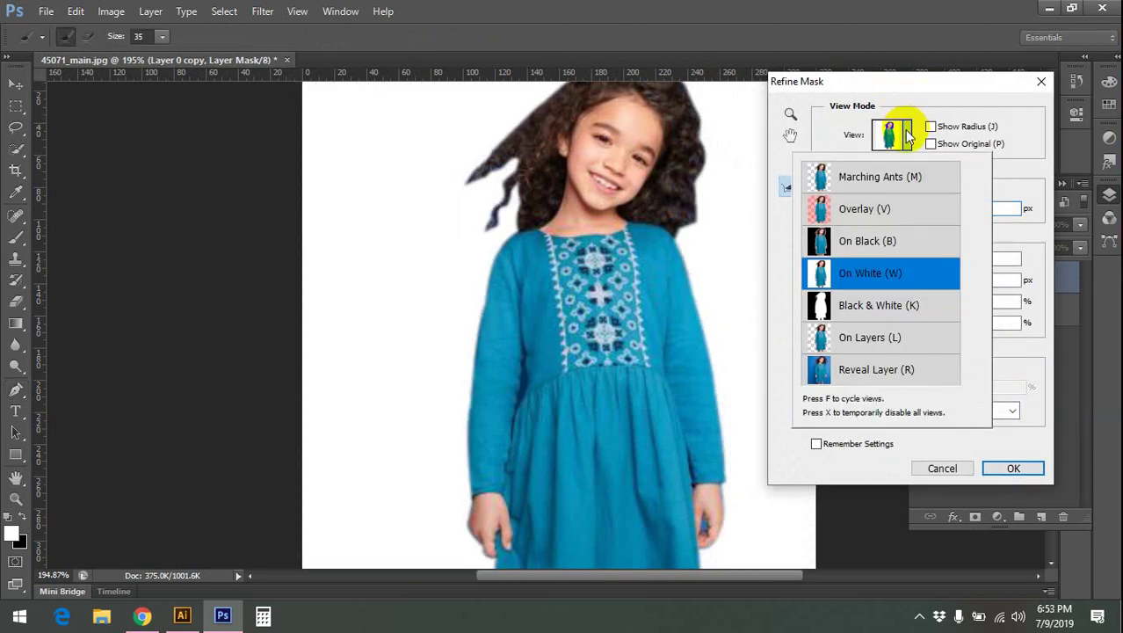
pyautogui.click(907, 139)
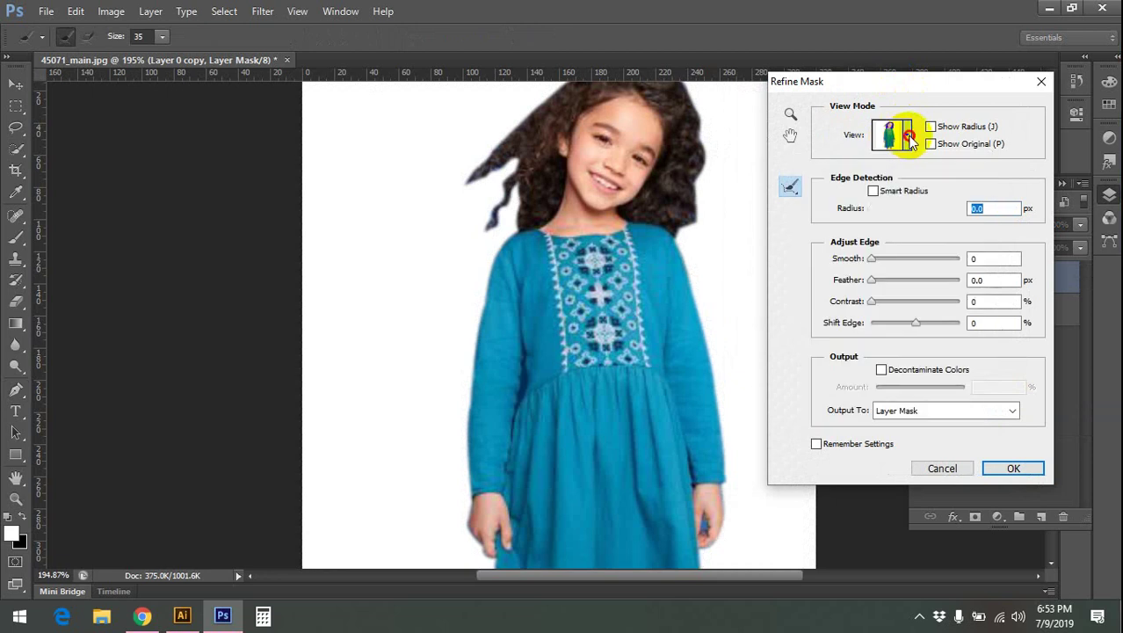
pyautogui.click(907, 136)
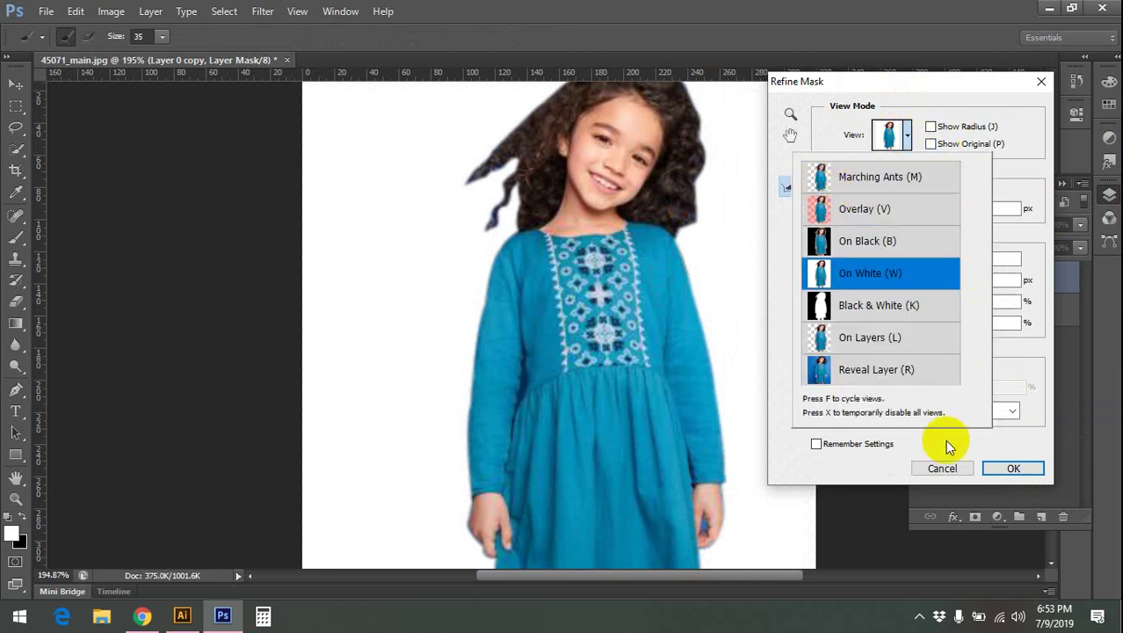
pyautogui.click(942, 468)
pyautogui.click(943, 468)
pyautogui.click(977, 517)
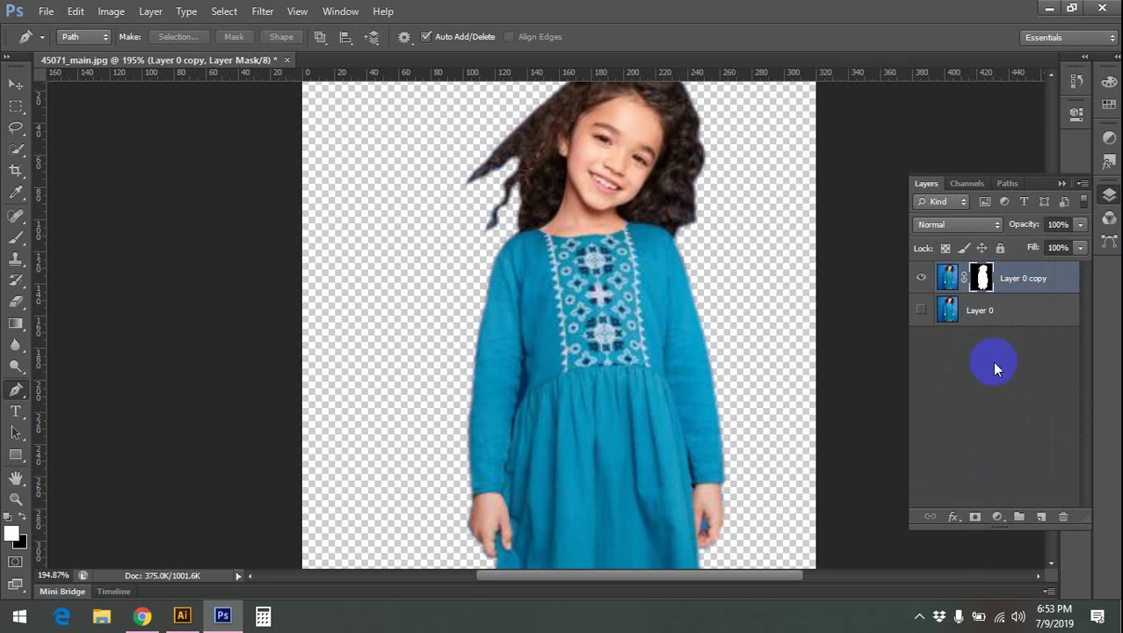
# - Redo the layer mask on Layer 0 copy from the selection and show the mask's context menu
pyautogui.hotkey('ctrl', 'z')
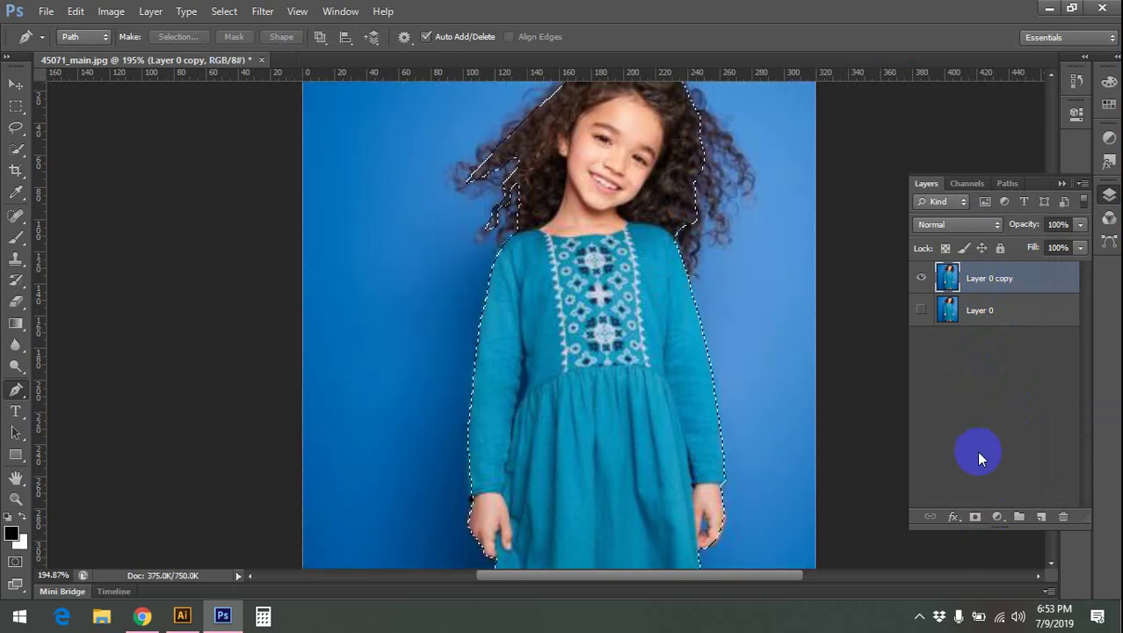
pyautogui.click(974, 518)
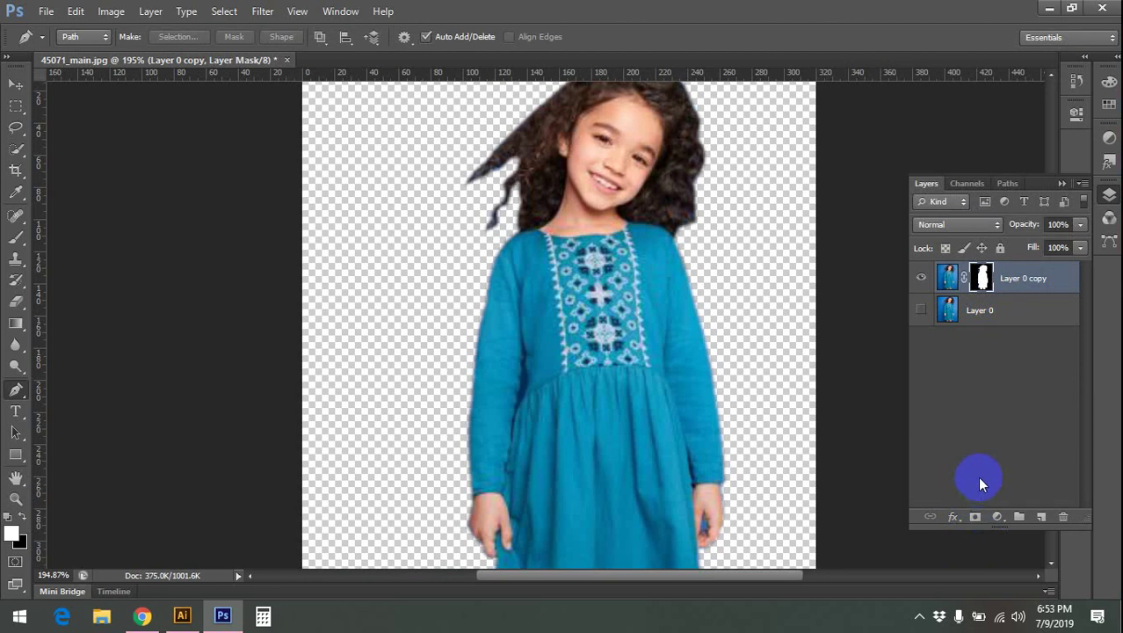
pyautogui.rightClick(980, 273)
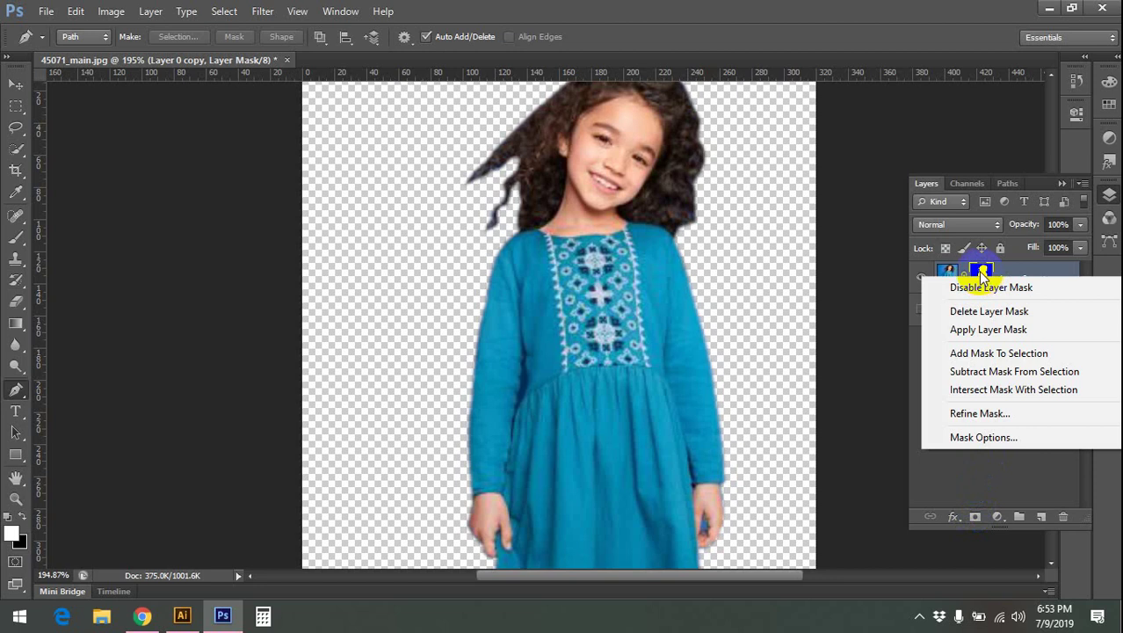
pyautogui.click(969, 476)
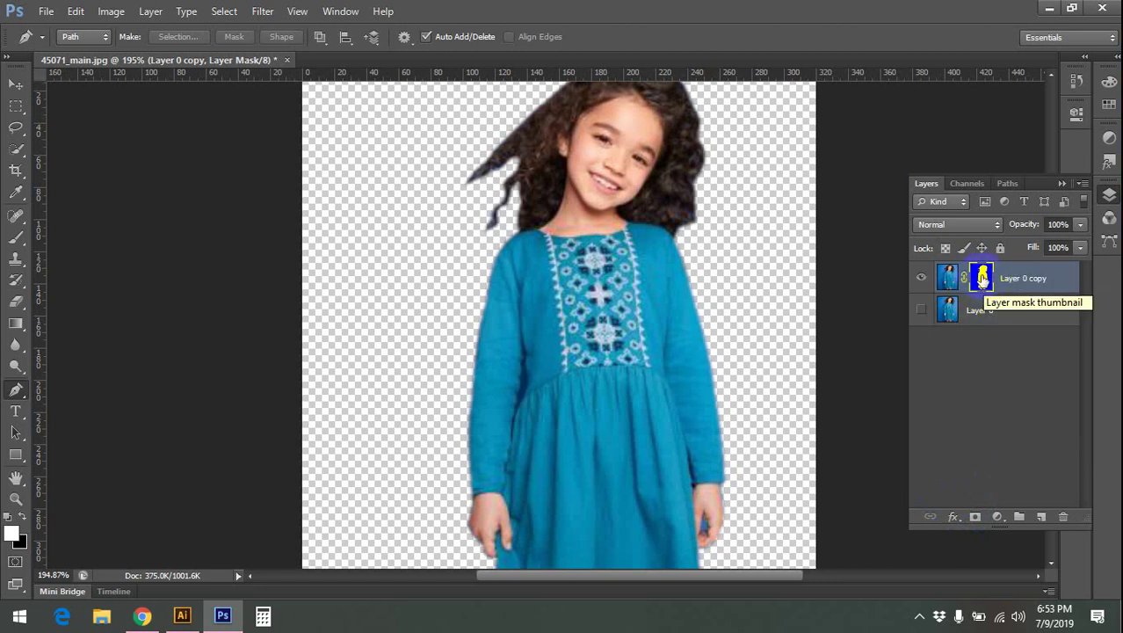
pyautogui.rightClick(982, 278)
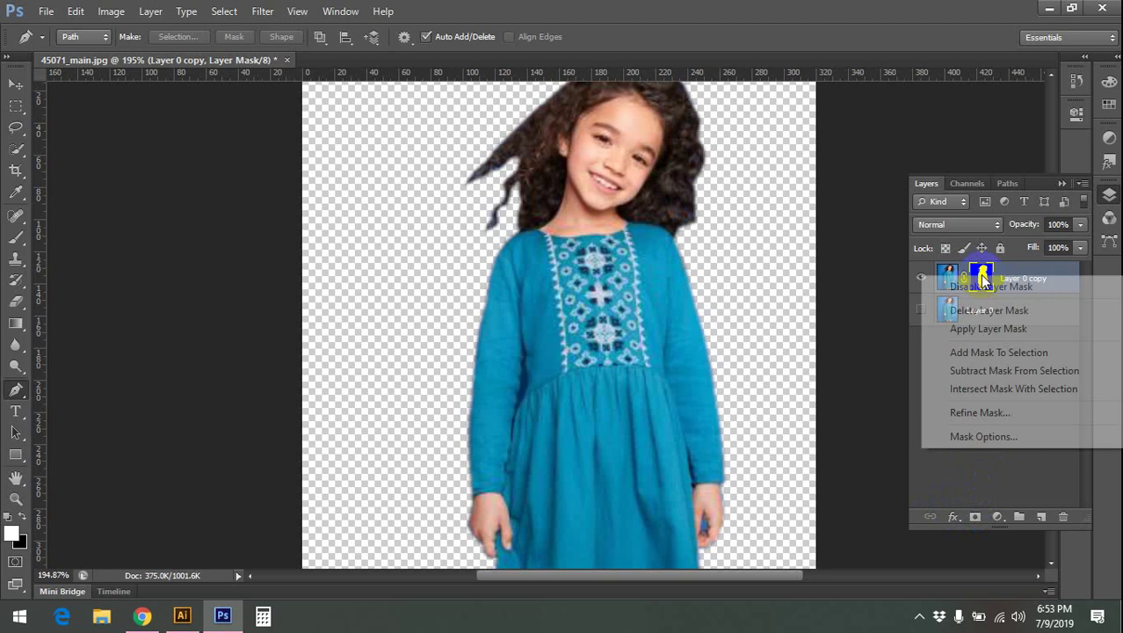
# - Open Refine Mask and settle on the On White preview after trying black and mask views
pyautogui.click(984, 412)
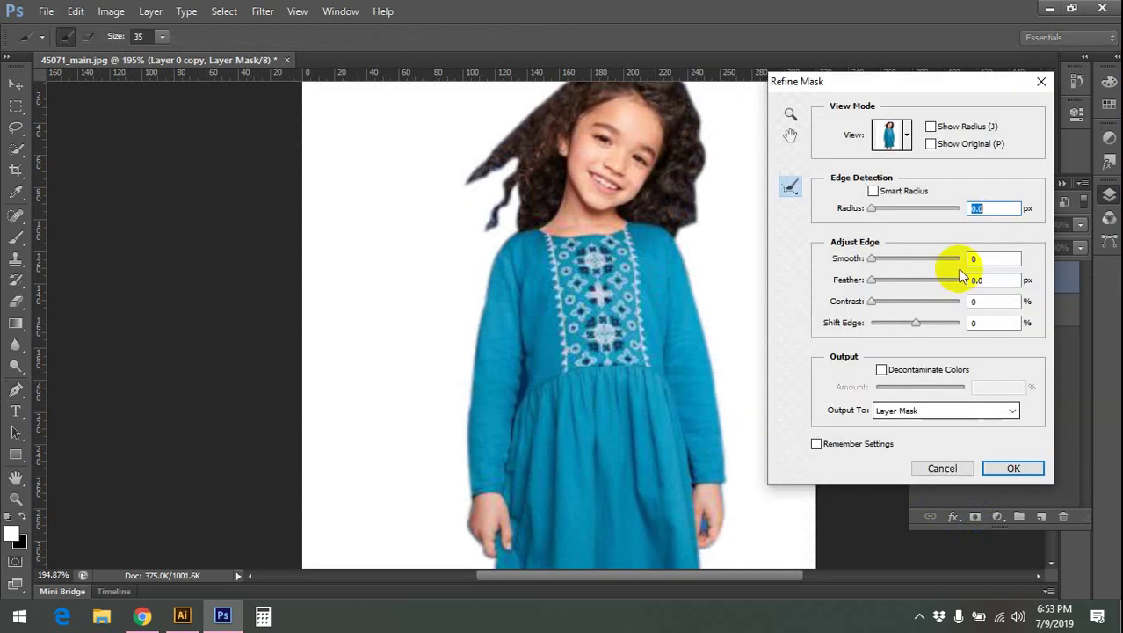
pyautogui.click(905, 137)
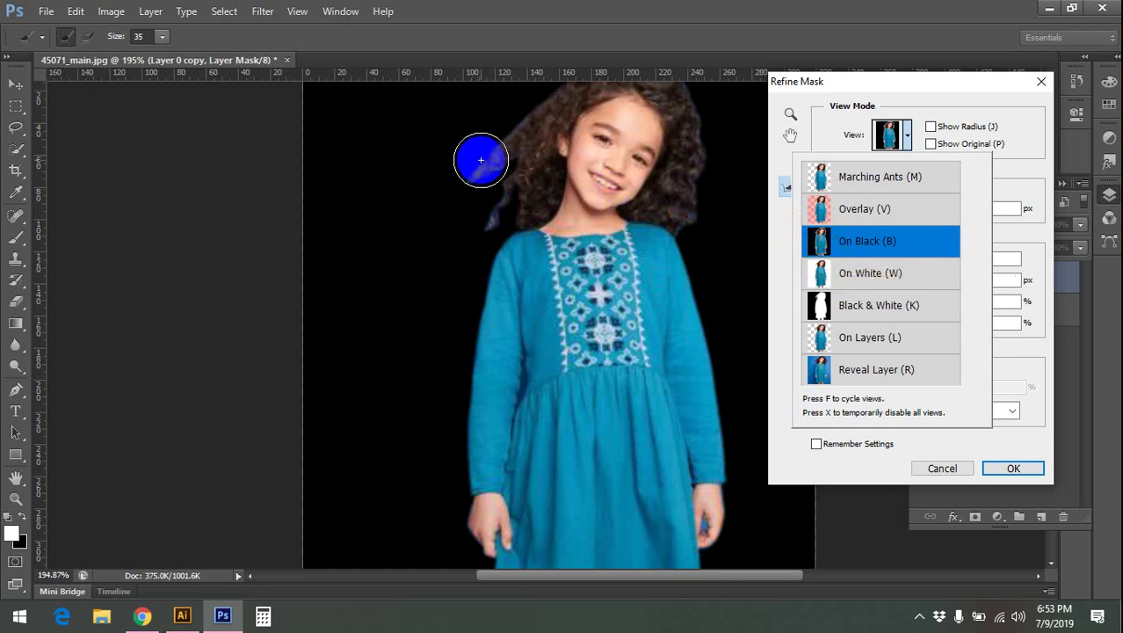
pyautogui.click(475, 165)
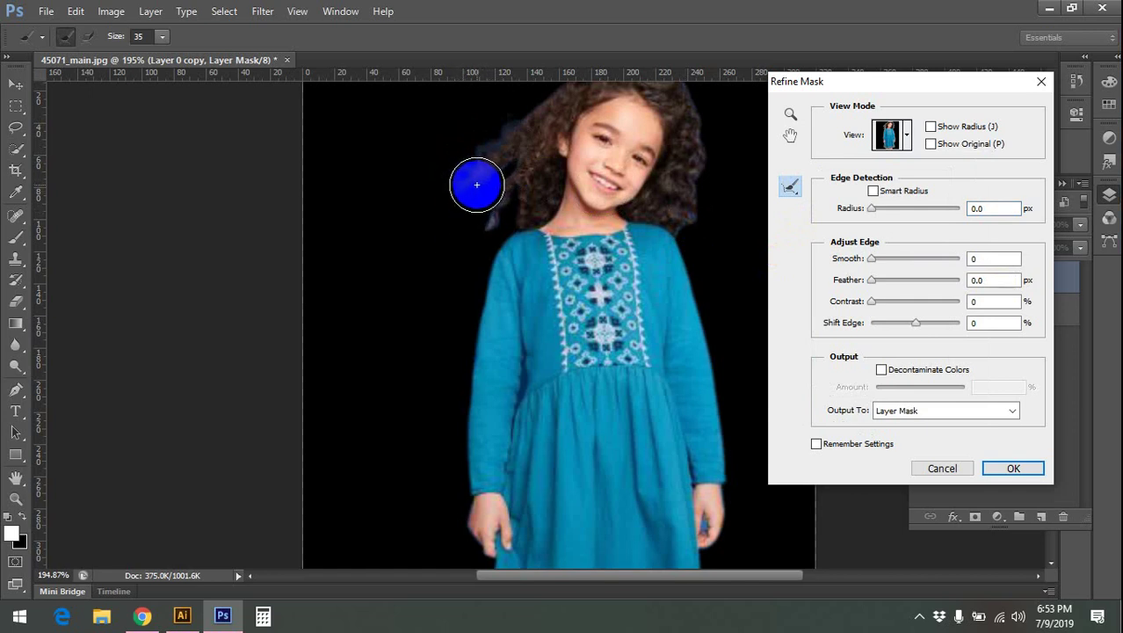
pyautogui.click(903, 136)
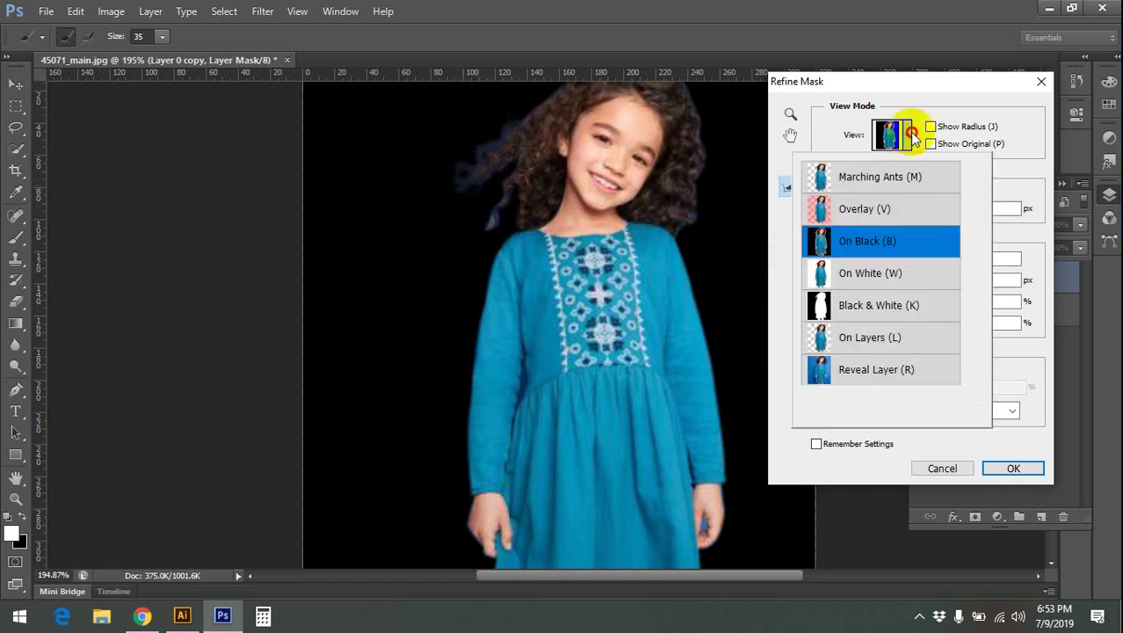
pyautogui.click(842, 278)
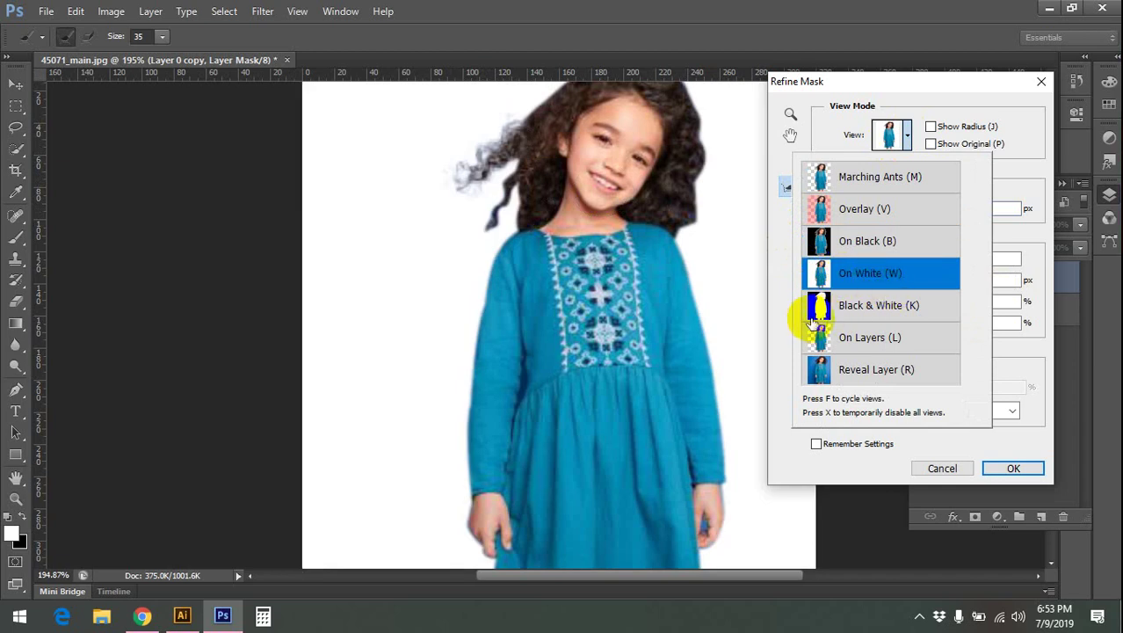
pyautogui.click(825, 307)
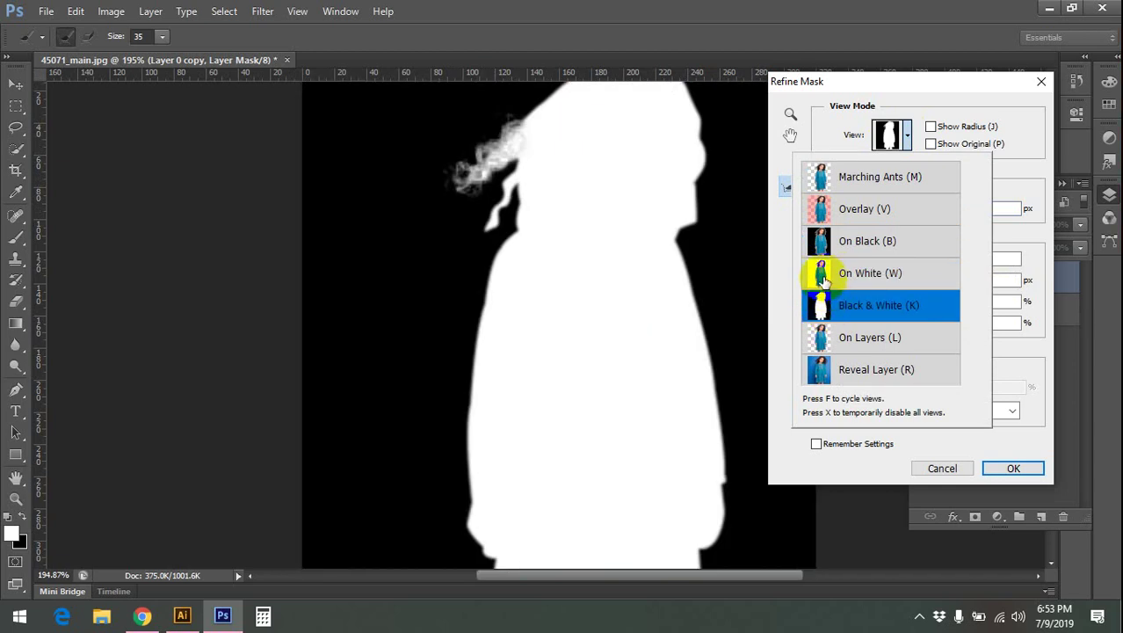
pyautogui.click(823, 278)
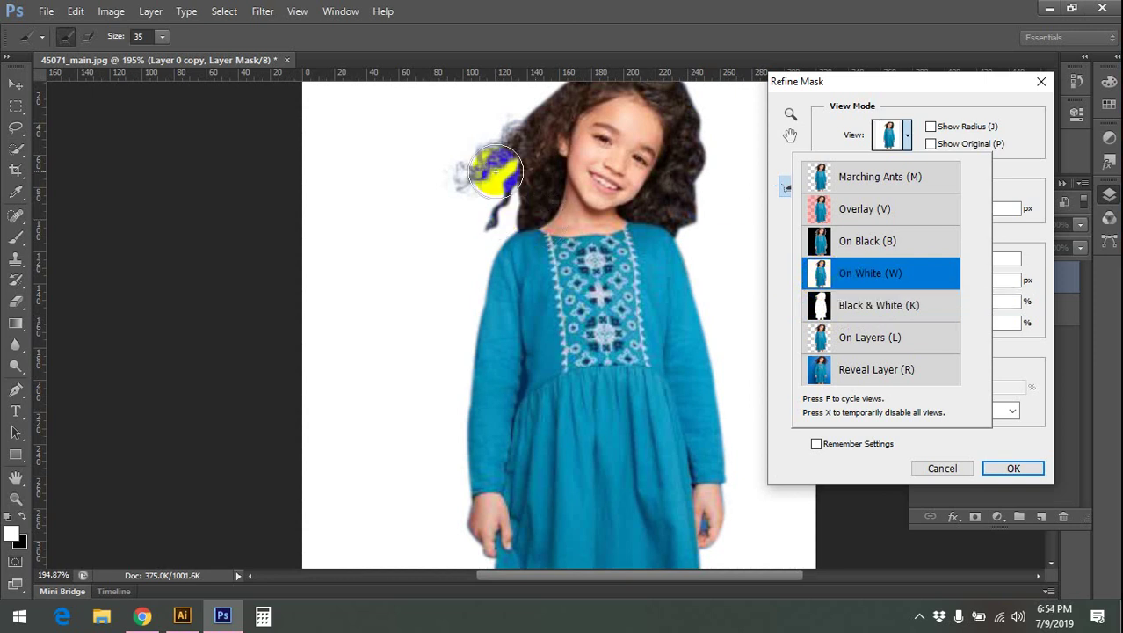
# - Zoom in and brush Refine Radius over the left hair strands, adjusting brush size
pyautogui.scroll(-1, 567, 185)
pyautogui.scroll(1, 575, 112)
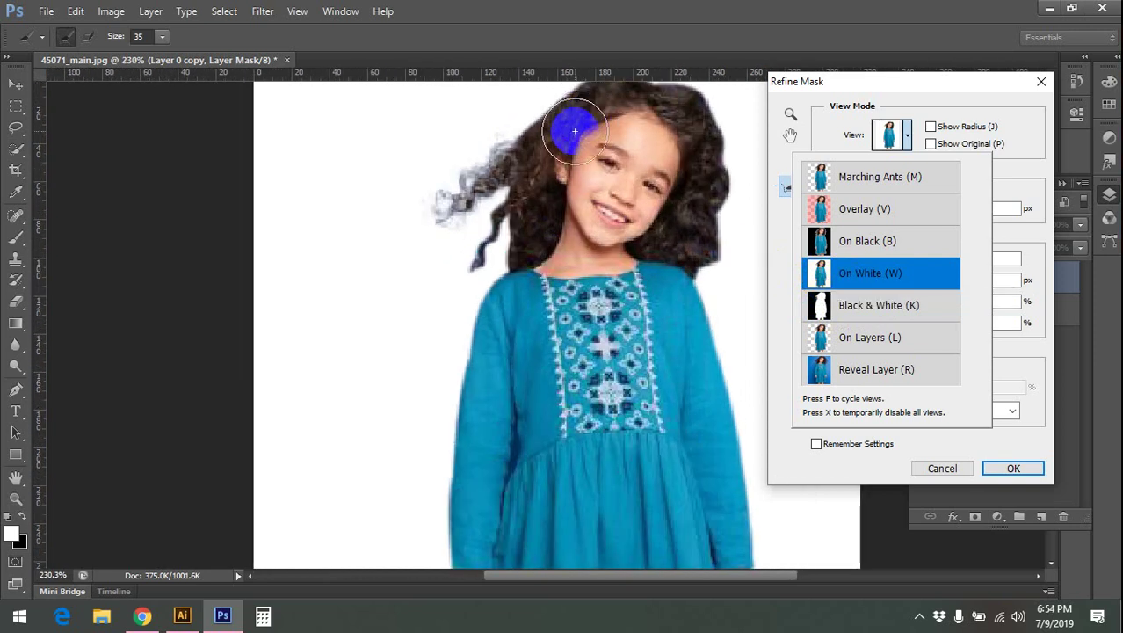
pyautogui.click(572, 115)
pyautogui.scroll(1, 536, 193)
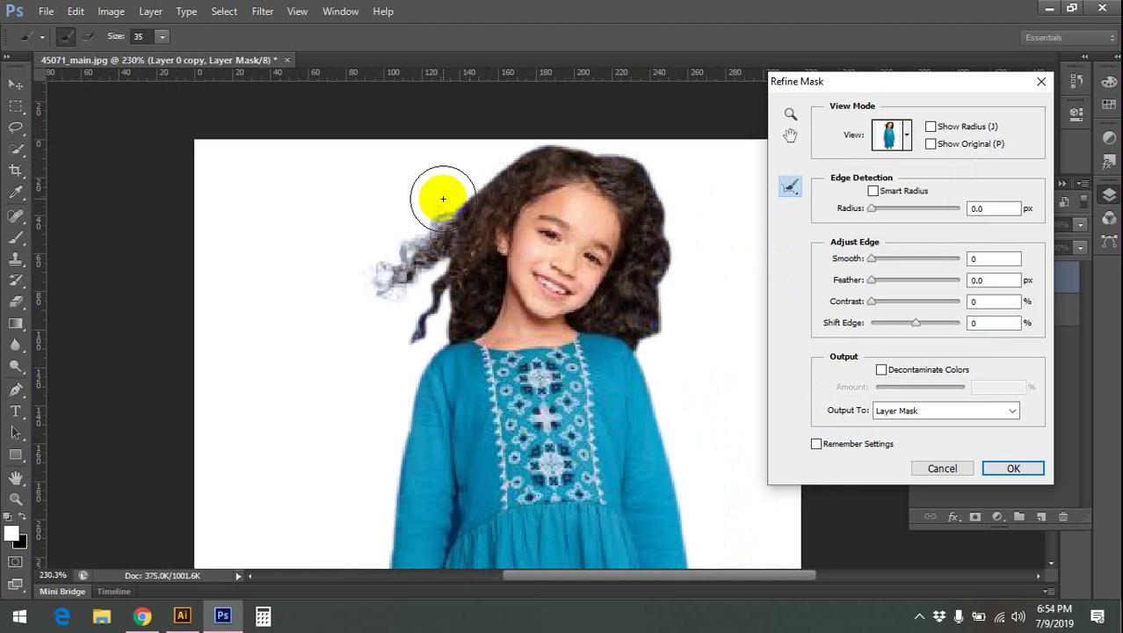
pyautogui.click(494, 180)
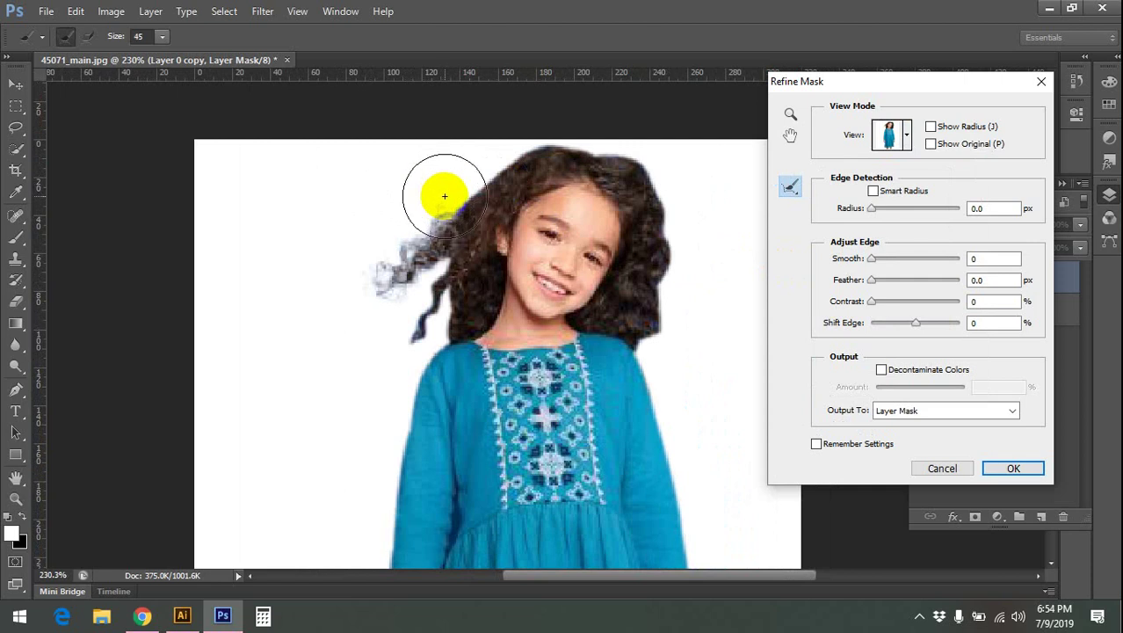
pyautogui.moveTo(444, 194); pyautogui.dragTo(449, 197)
pyautogui.press(']')
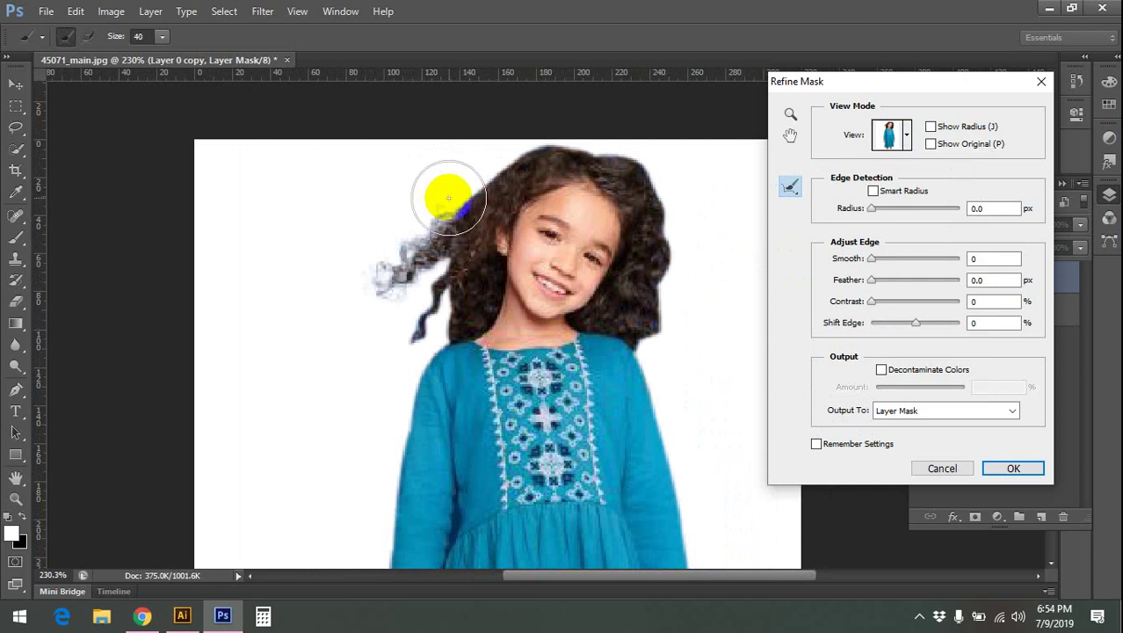
pyautogui.press(']')
pyautogui.press(']')
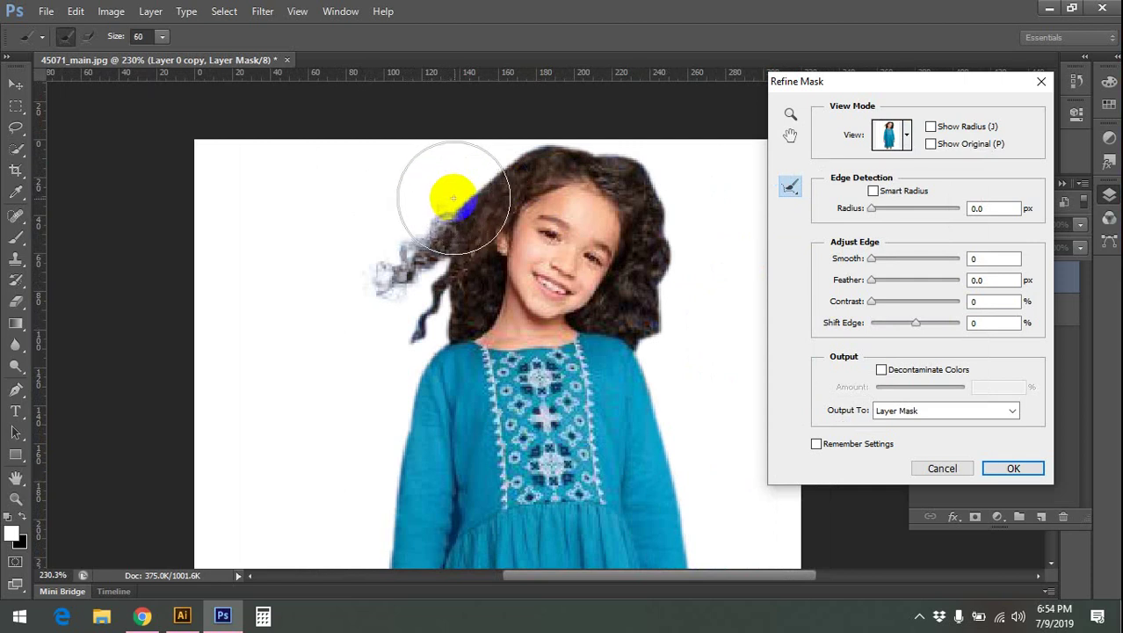
pyautogui.press('[')
pyautogui.press('[')
pyautogui.press('[')
pyautogui.press('[')
pyautogui.moveTo(465, 171)
pyautogui.mouseDown()
pyautogui.moveTo(474, 173)
pyautogui.moveTo(396, 250)
pyautogui.mouseUp()
pyautogui.press('[')
# - Refine the hair edge along the top of her head and down the right side
pyautogui.moveTo(484, 183); pyautogui.dragTo(365, 221)
pyautogui.moveTo(473, 180); pyautogui.dragTo(476, 178)
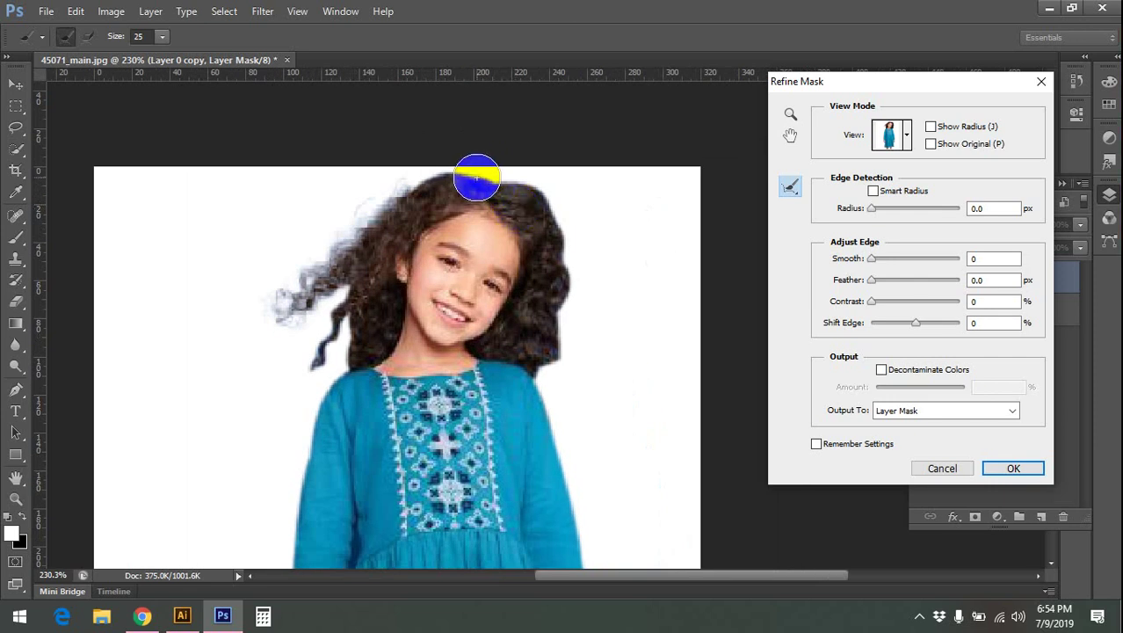
pyautogui.moveTo(476, 179)
pyautogui.mouseDown()
pyautogui.moveTo(526, 186)
pyautogui.moveTo(571, 219)
pyautogui.moveTo(576, 347)
pyautogui.mouseUp()
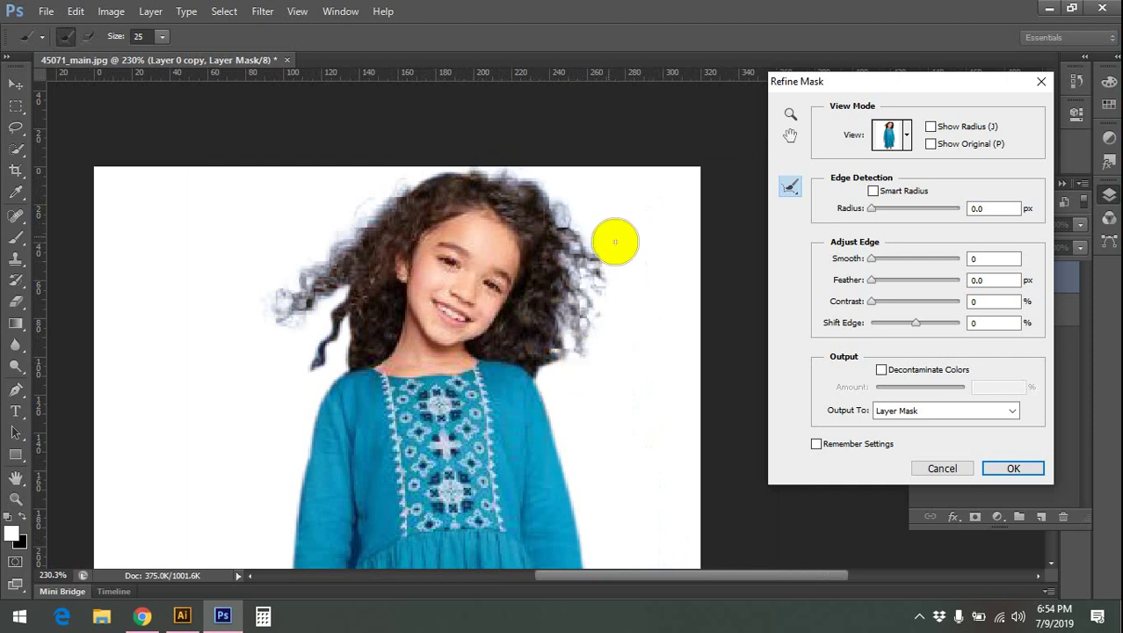
pyautogui.scroll(-1, 624, 298)
pyautogui.moveTo(582, 303); pyautogui.dragTo(558, 348)
pyautogui.scroll(-3, 584, 299)
pyautogui.hscroll(1, 582, 235)
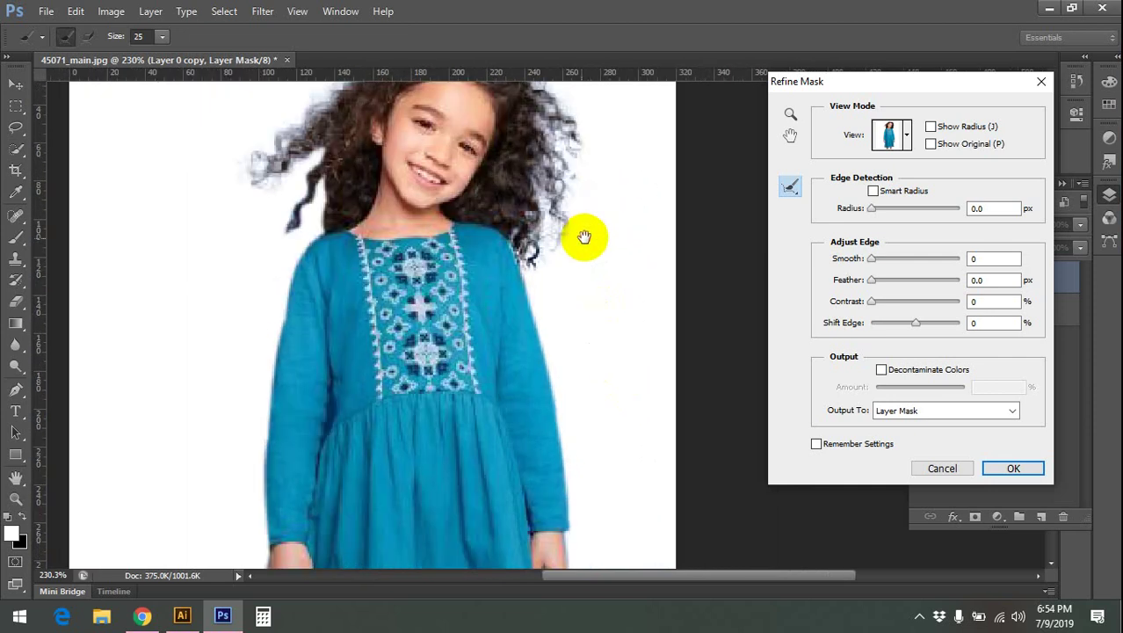
pyautogui.scroll(-2, 472, 248)
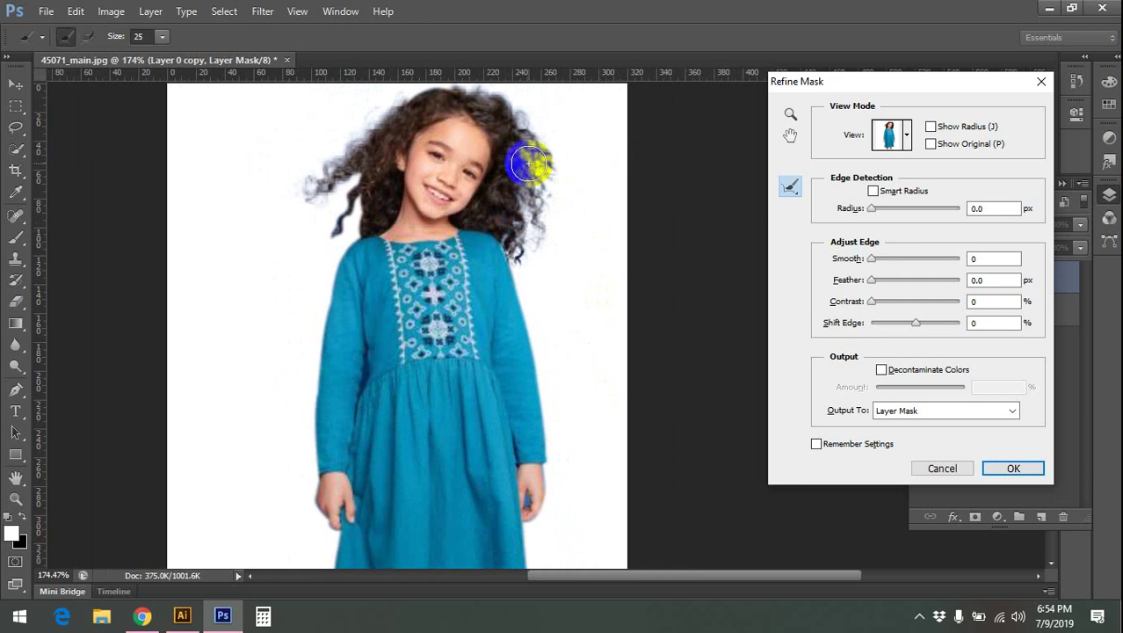
pyautogui.moveTo(534, 165); pyautogui.dragTo(579, 195)
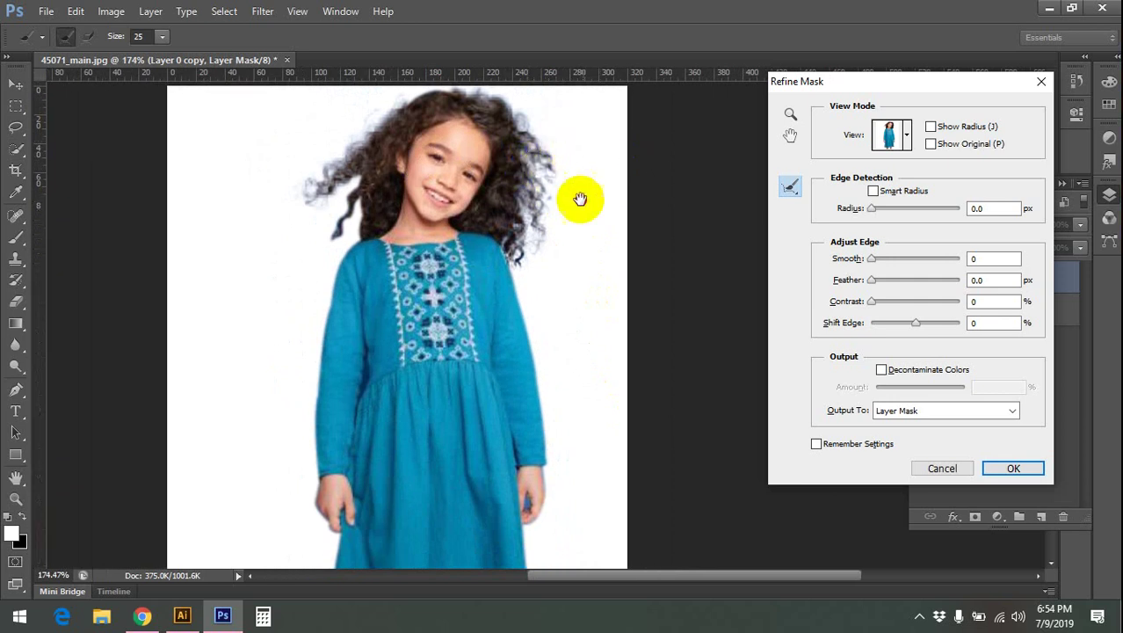
# - Accept the refined mask with OK and zoom out
pyautogui.click(987, 471)
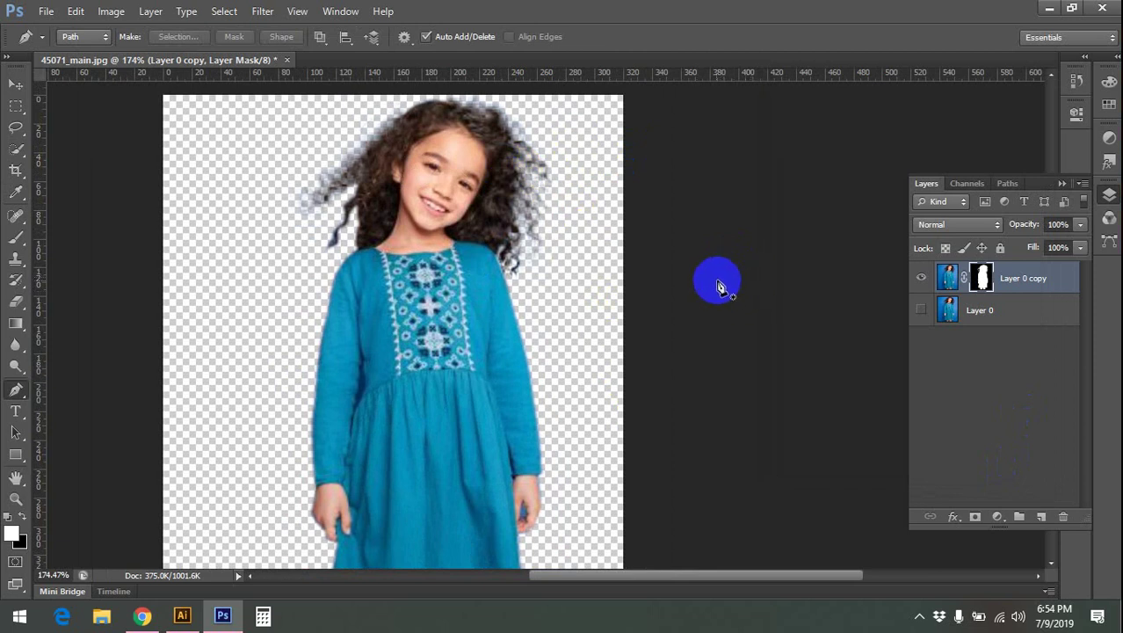
pyautogui.scroll(-2, 527, 273)
pyautogui.scroll(-1, 579, 136)
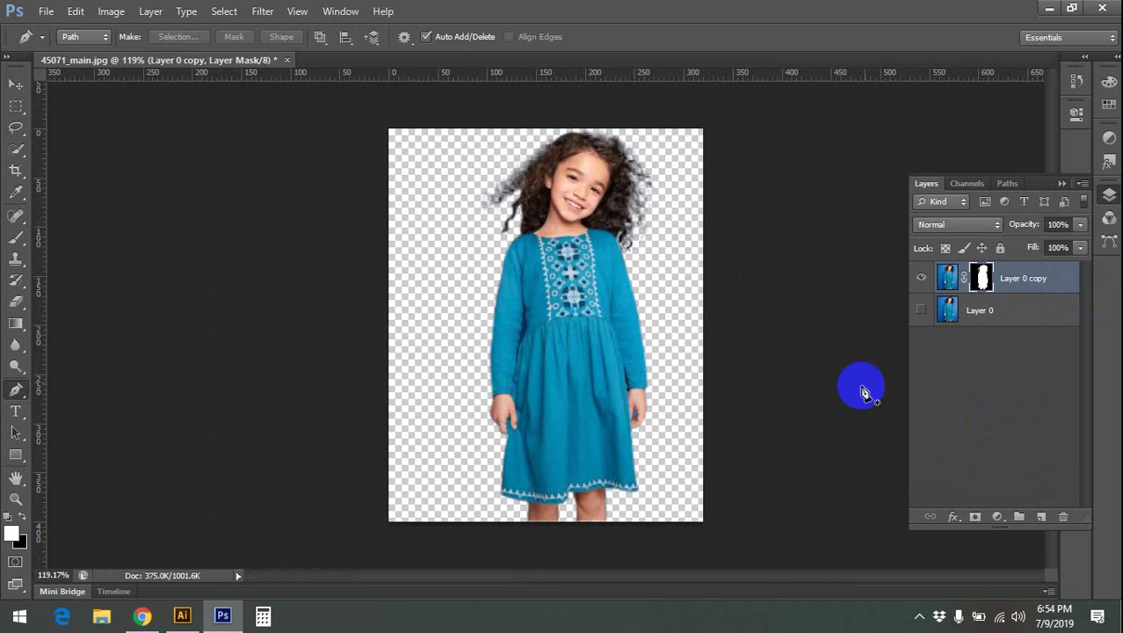
# - Load the Layer 0 copy mask as a selection around the girl
pyautogui.click(981, 278)
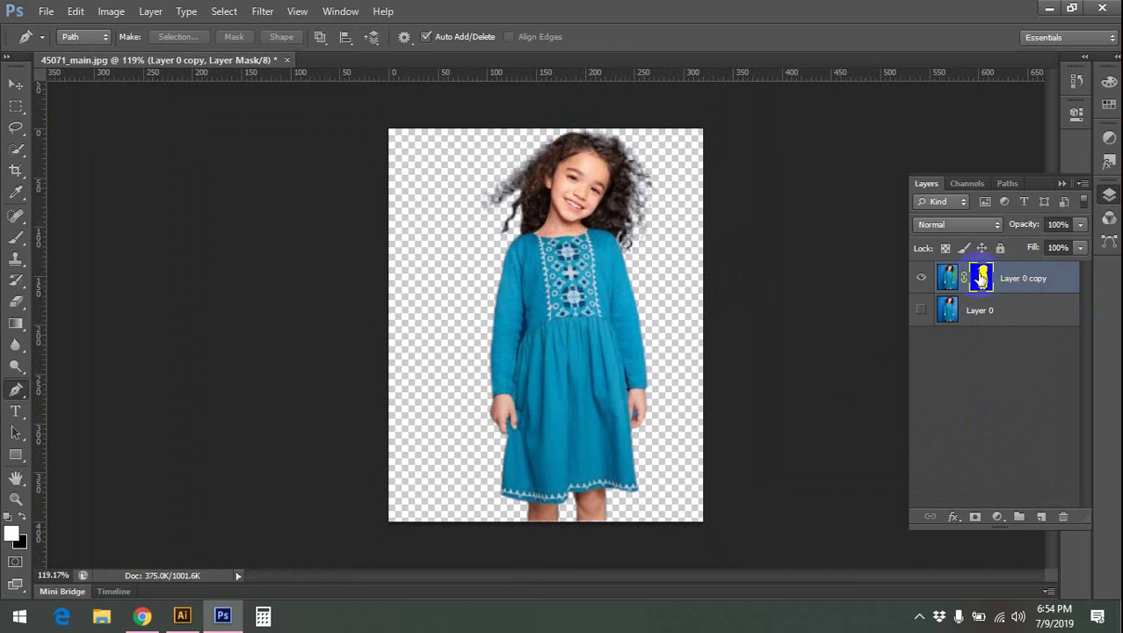
pyautogui.click(957, 280)
pyautogui.click(984, 294)
pyautogui.moveTo(984, 297); pyautogui.dragTo(987, 283)
pyautogui.click(980, 328)
pyautogui.click(982, 278)
pyautogui.moveTo(981, 281); pyautogui.dragTo(983, 288)
pyautogui.moveTo(984, 286); pyautogui.dragTo(929, 216)
pyautogui.click(982, 278)
pyautogui.moveTo(989, 263); pyautogui.dragTo(984, 289)
pyautogui.keyDown('ctrl'); pyautogui.click(983, 287); pyautogui.keyUp('ctrl')
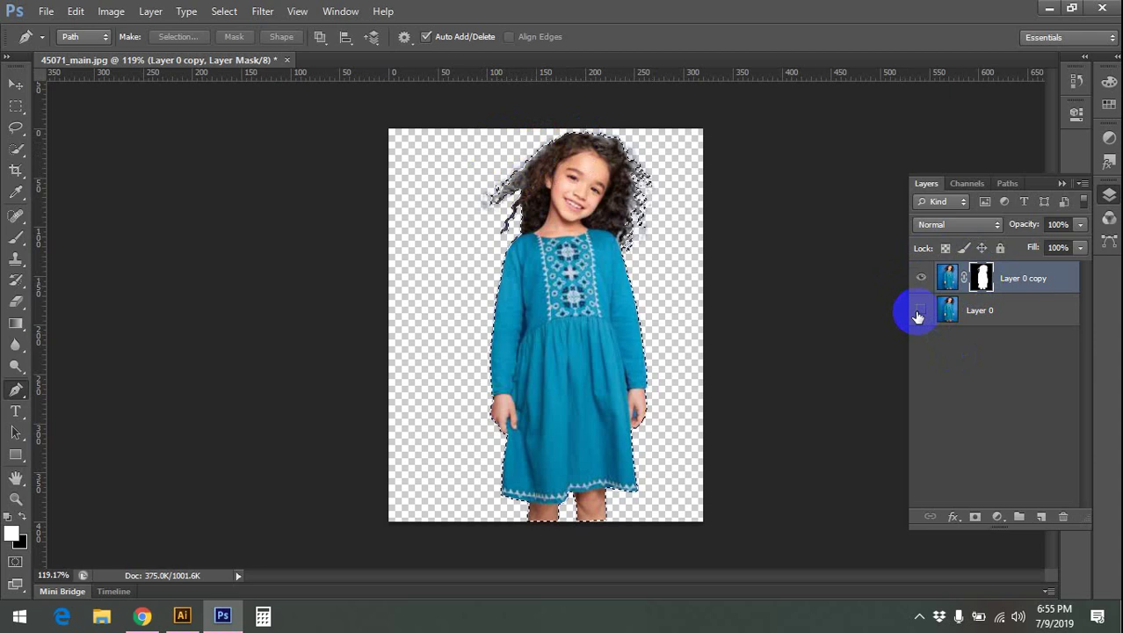
# - Duplicate the blue-background Layer 0 into Layer 0 copy 2 and hide the original
pyautogui.rightClick(979, 273)
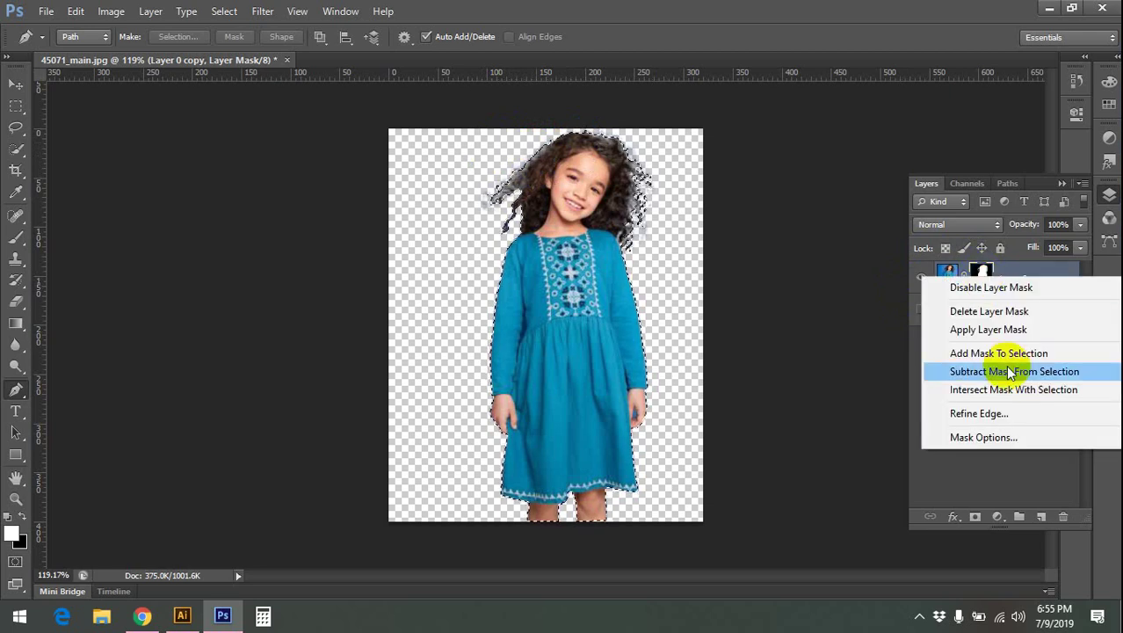
pyautogui.click(967, 470)
pyautogui.click(920, 309)
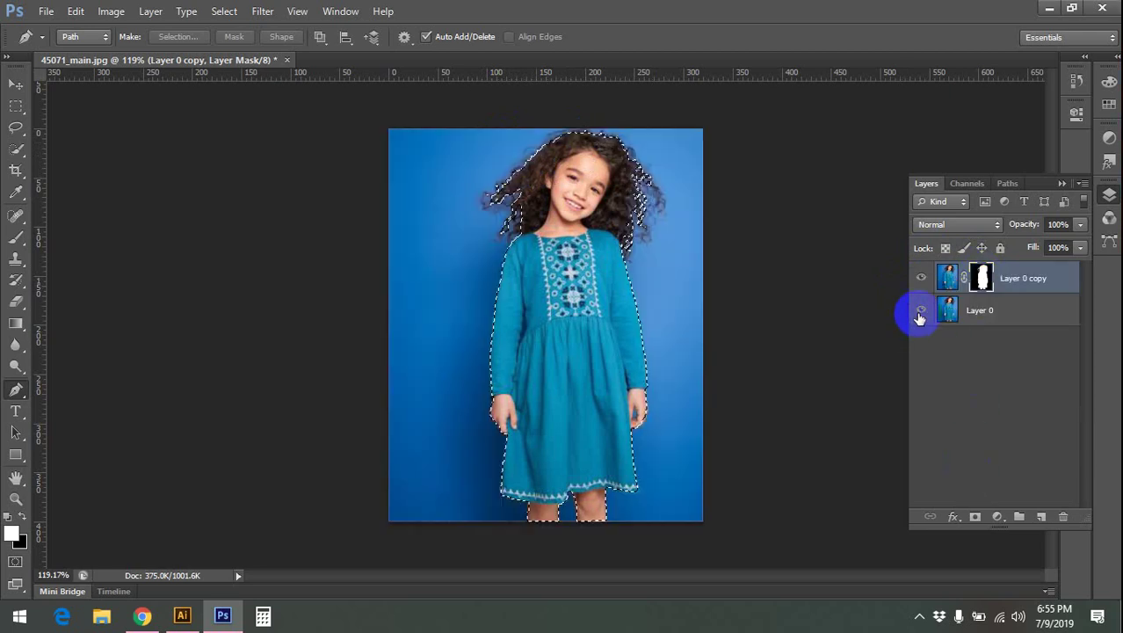
pyautogui.moveTo(996, 311); pyautogui.dragTo(1037, 514)
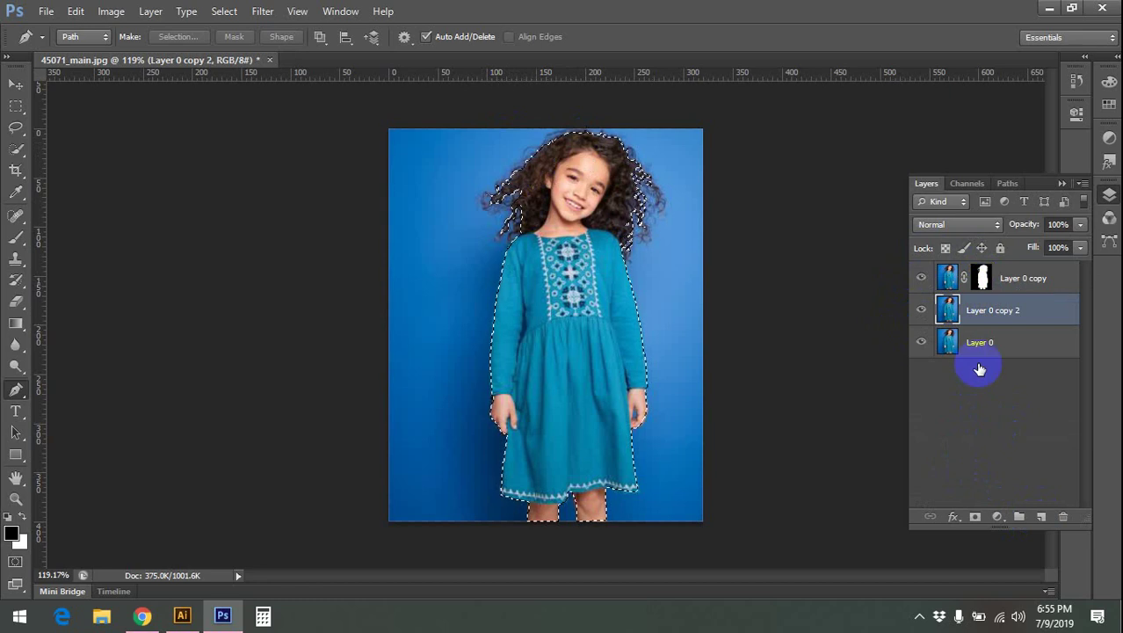
pyautogui.click(920, 342)
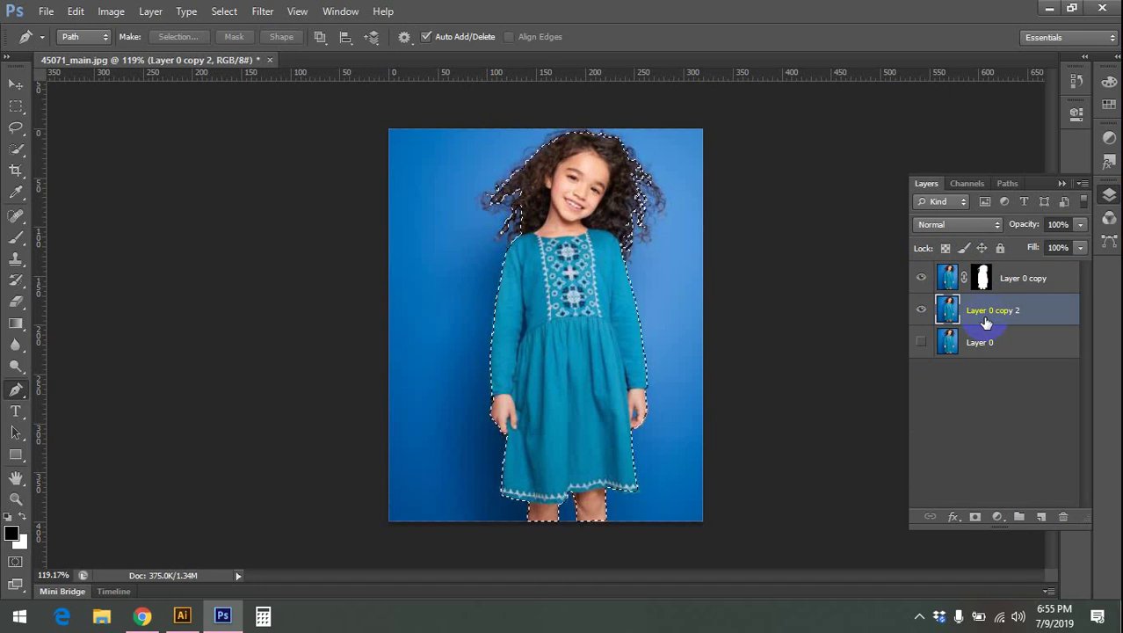
# - Copy the selected girl from Layer 0 copy 2 onto a new Layer 1 with Ctrl+J
pyautogui.hotkey('ctrl', 'shift', 'i')
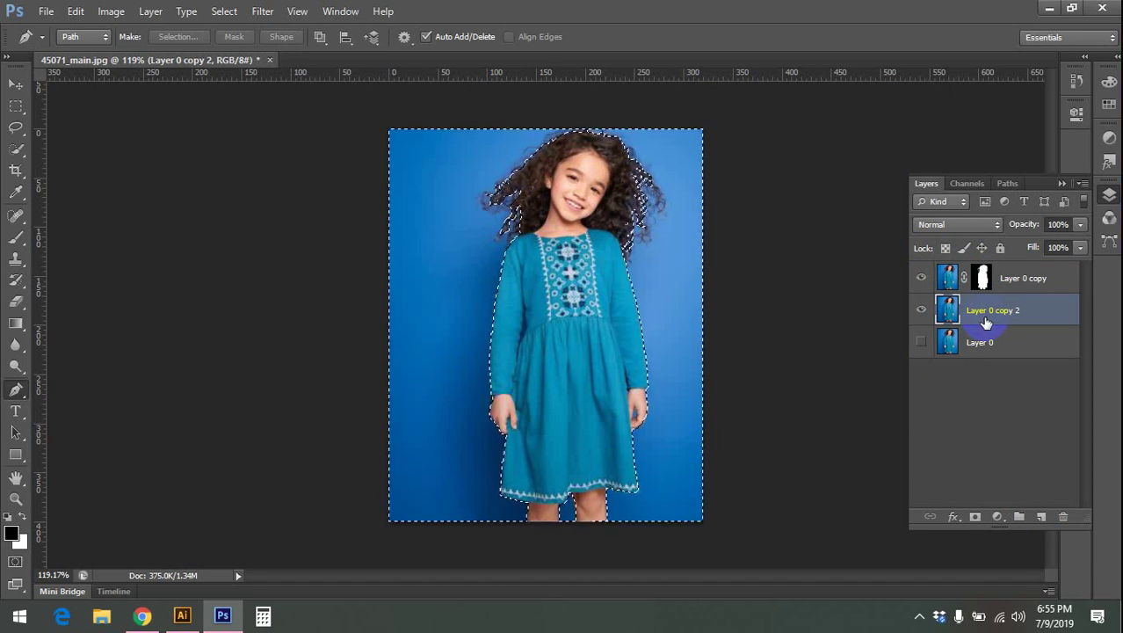
pyautogui.click(920, 274)
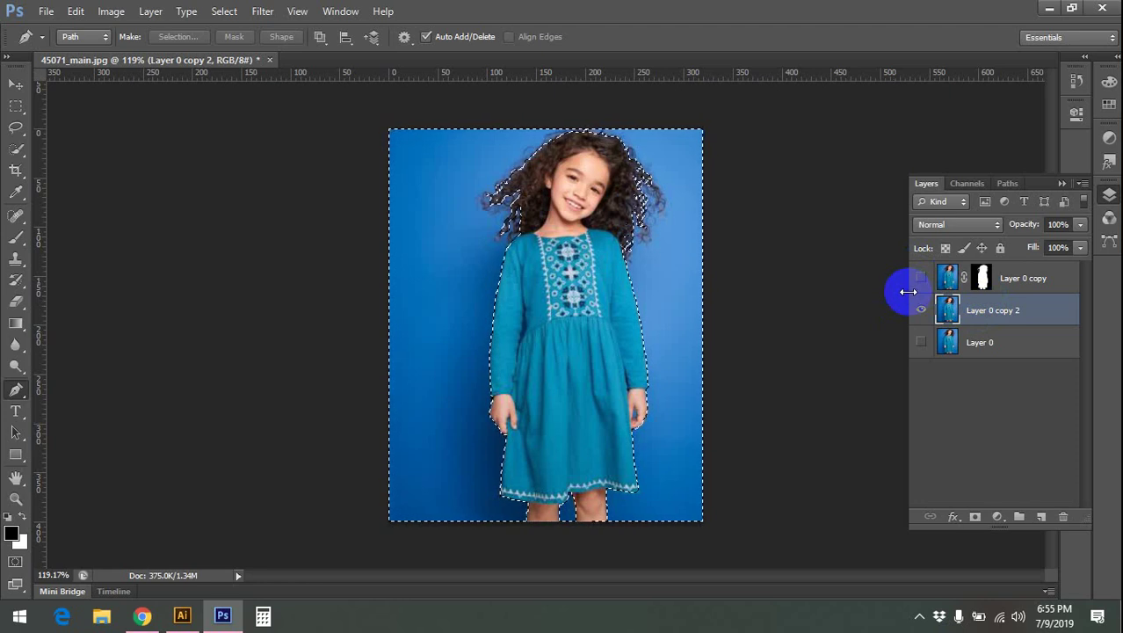
pyautogui.press('Delete')
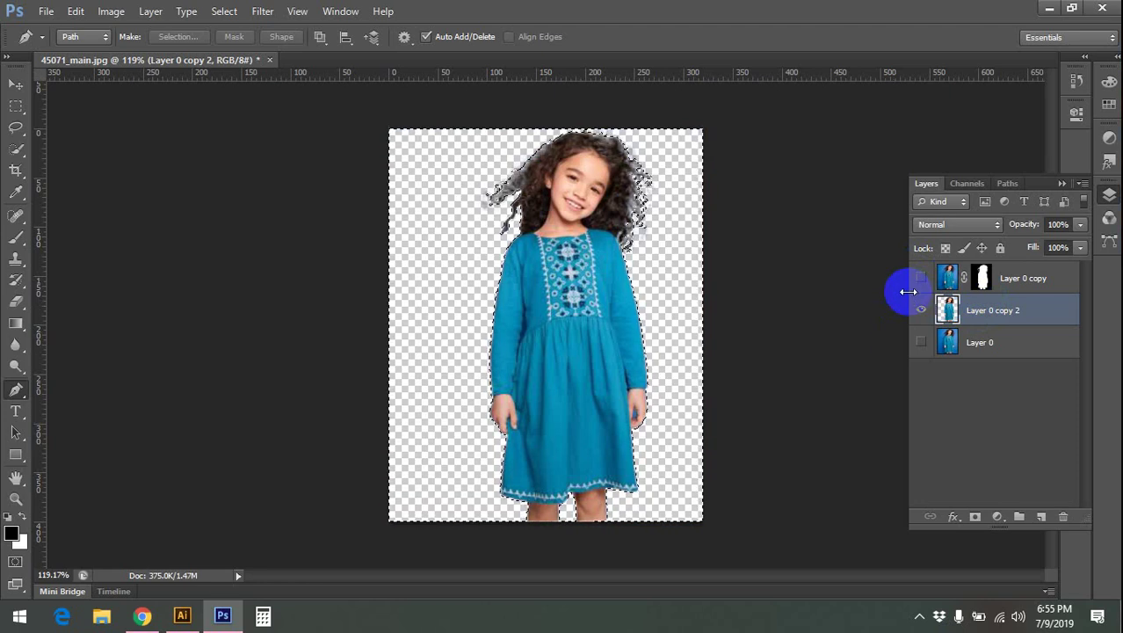
pyautogui.hotkey('ctrl', 'z')
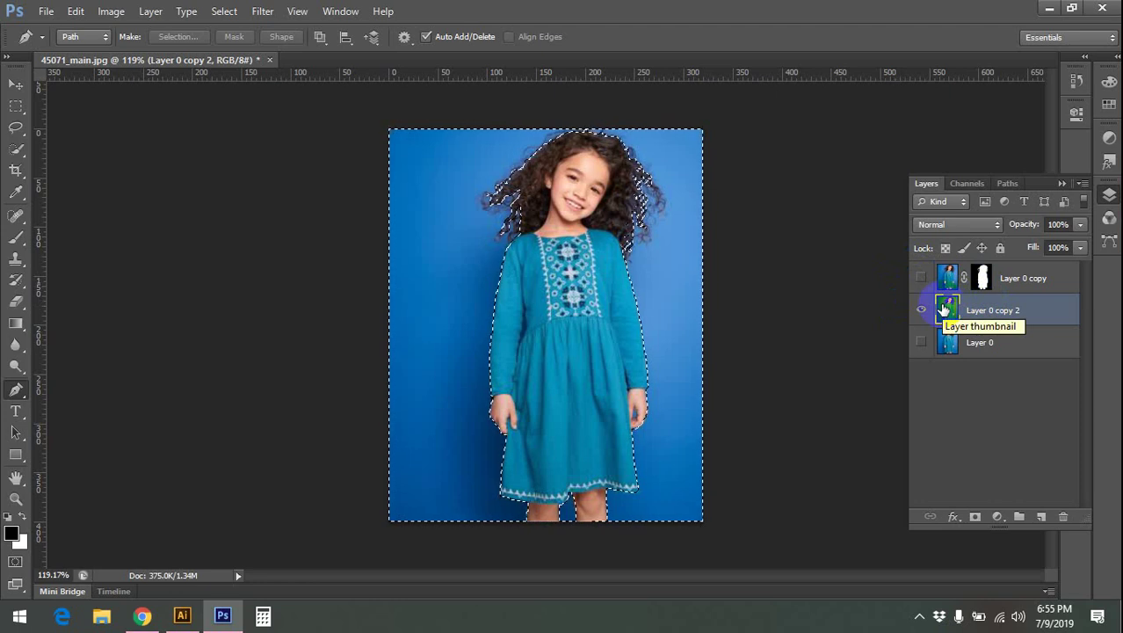
pyautogui.keyDown('ctrl'); pyautogui.click(944, 309); pyautogui.keyUp('ctrl')
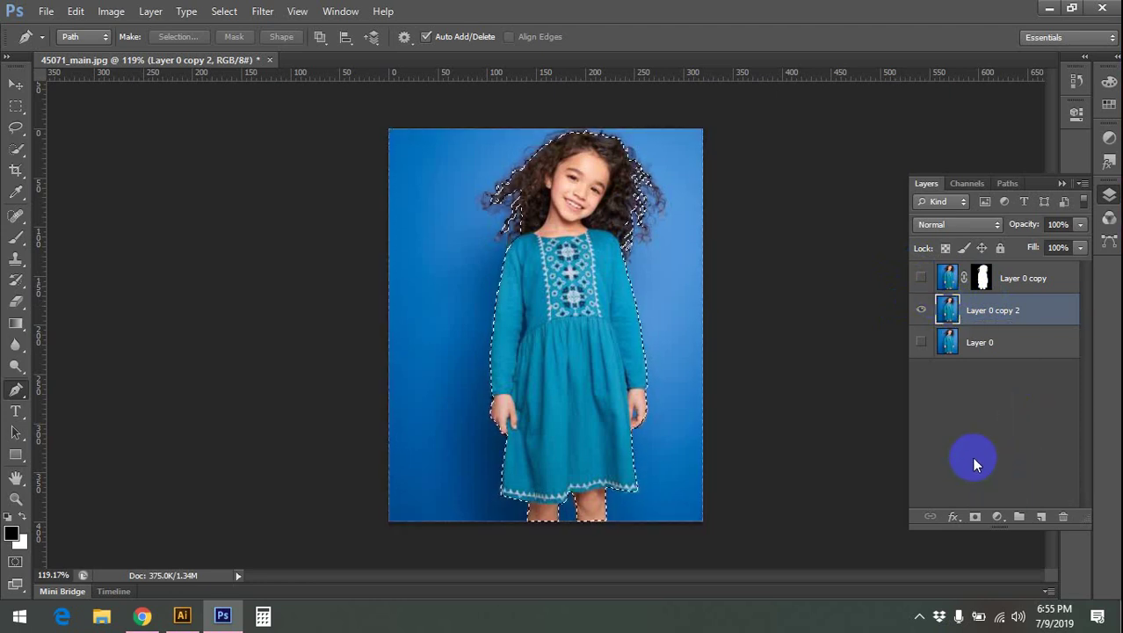
pyautogui.hotkey('ctrl', 'j')
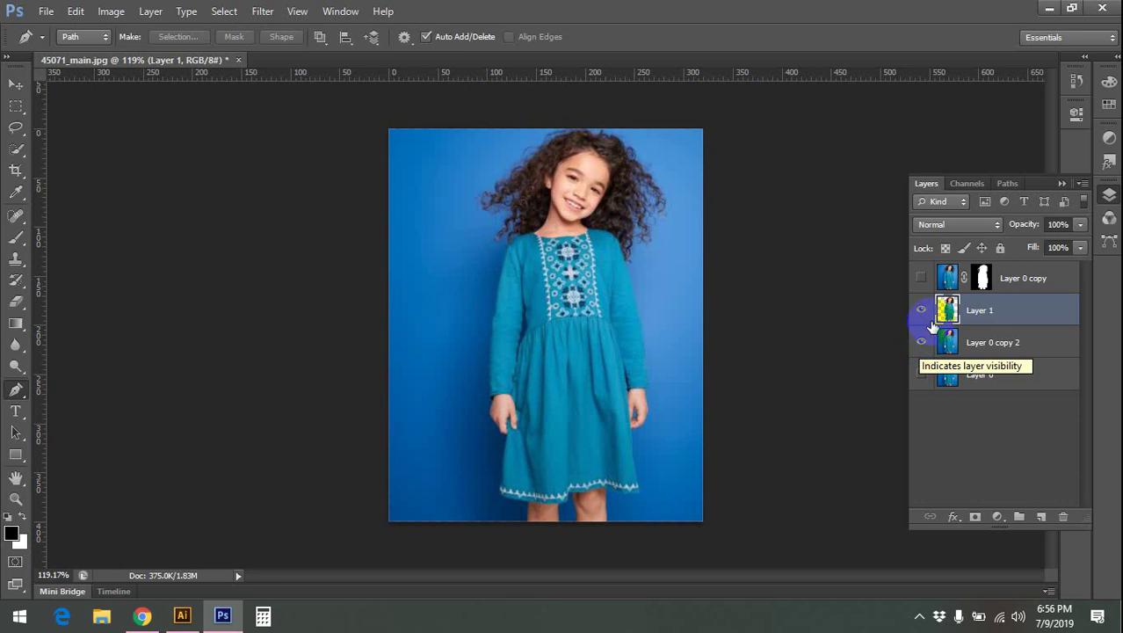
# - Hide Layer 0 copy 2 and add a new empty Layer 2 beneath Layer 1
pyautogui.click(921, 343)
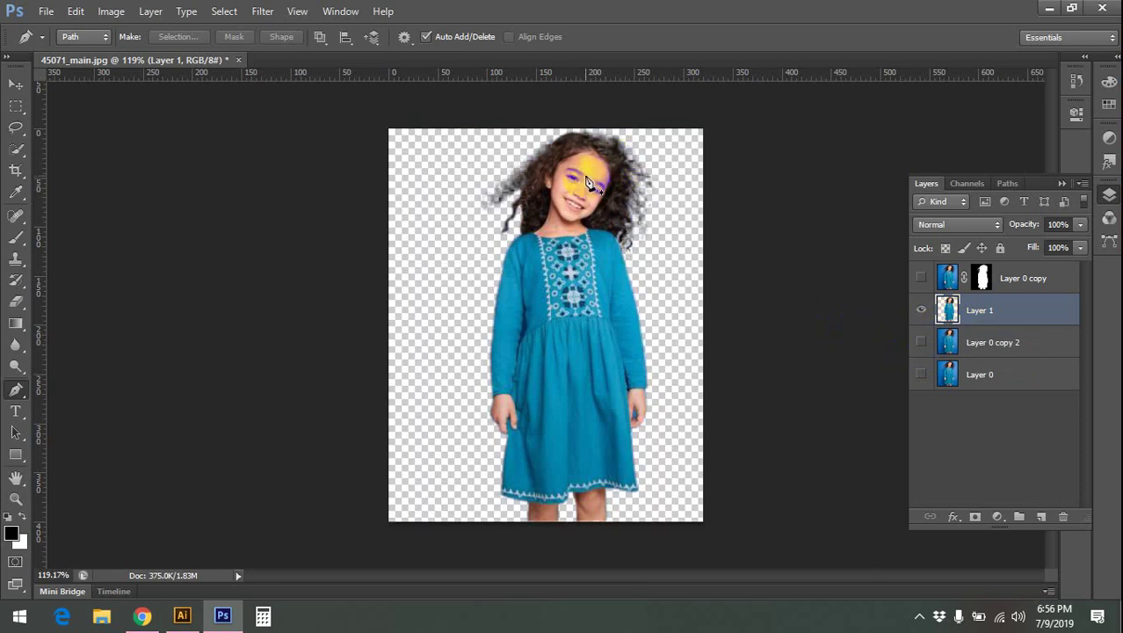
pyautogui.scroll(-1, 589, 182)
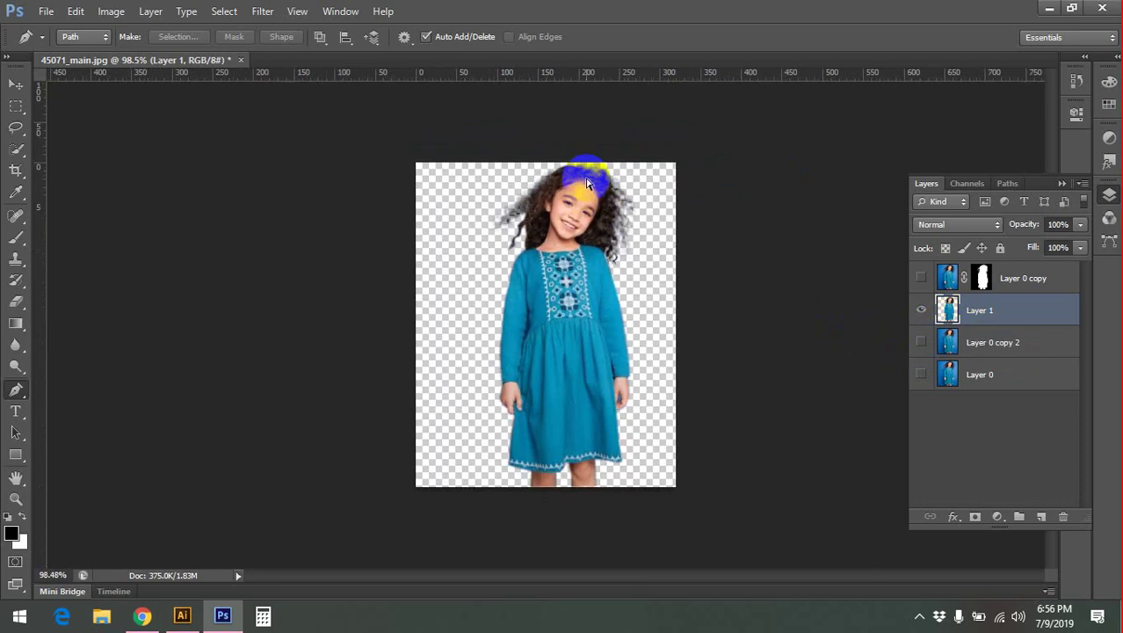
pyautogui.click(1034, 513)
pyautogui.moveTo(1023, 318); pyautogui.dragTo(1023, 347)
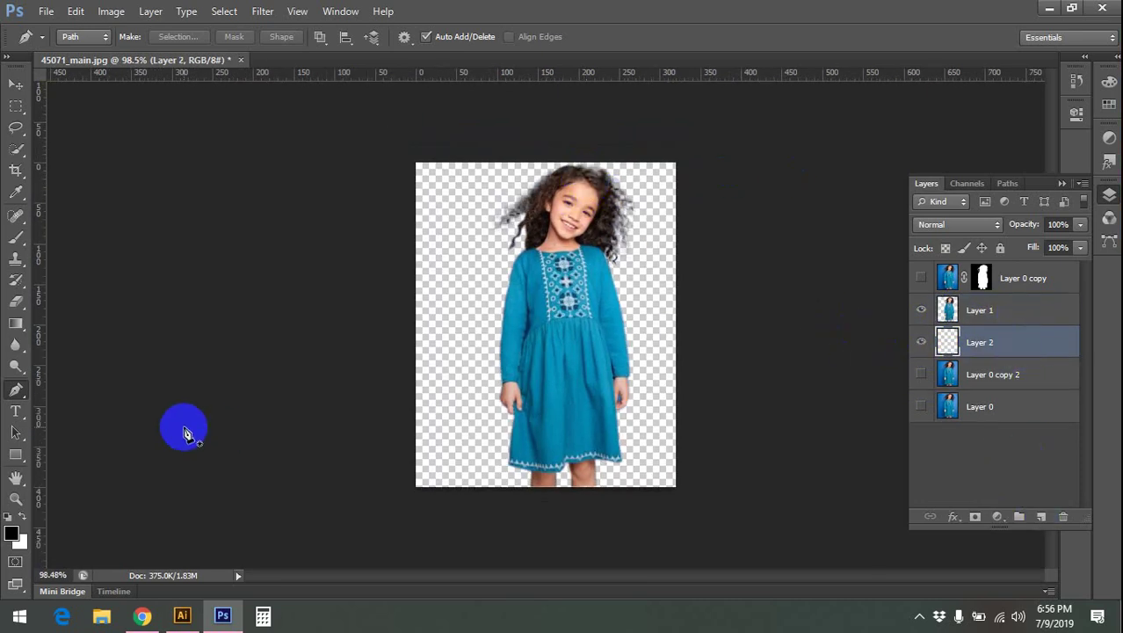
# - Test-fill Layer 2 with a lime-green background colour, then undo the fill
pyautogui.press('d')
pyautogui.click(19, 542)
pyautogui.click(582, 239)
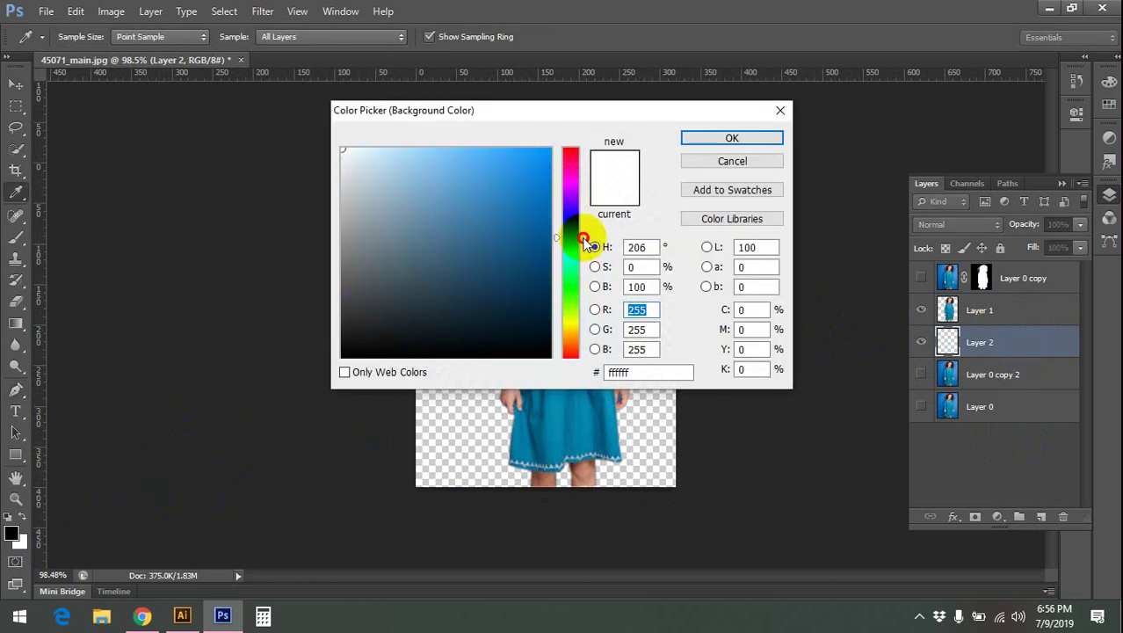
pyautogui.moveTo(582, 238)
pyautogui.mouseDown()
pyautogui.moveTo(575, 333)
pyautogui.moveTo(571, 308)
pyautogui.mouseUp()
pyautogui.moveTo(526, 202); pyautogui.dragTo(615, 149)
pyautogui.click(703, 138)
pyautogui.press('p')
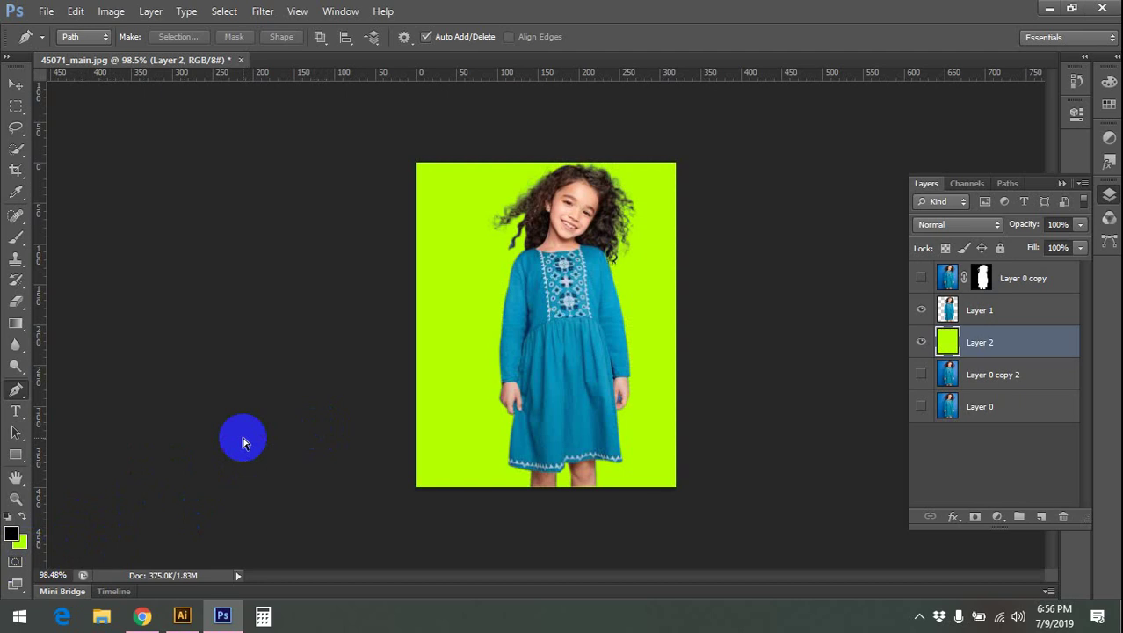
pyautogui.hotkey('ctrl', 'z')
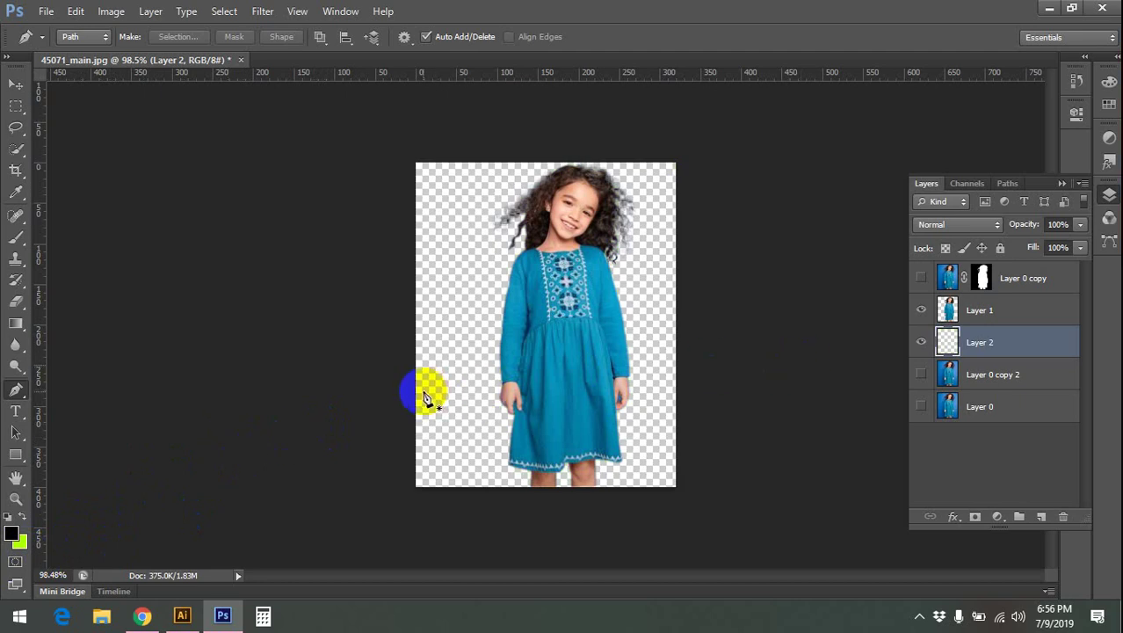
pyautogui.click(359, 398)
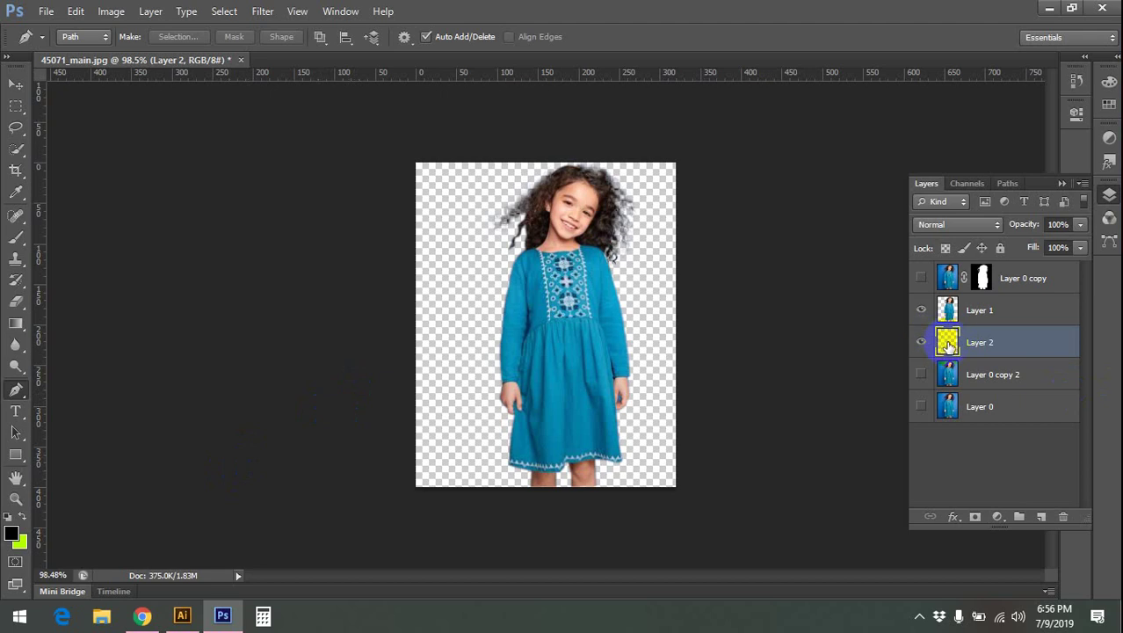
pyautogui.click(19, 539)
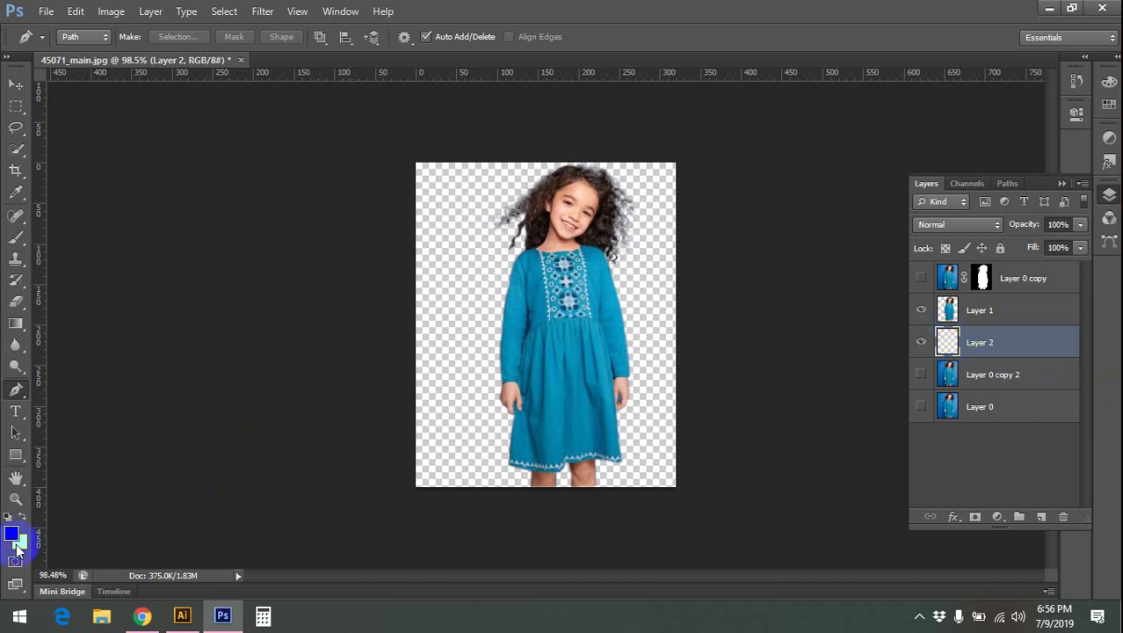
# - Choose golden yellow ffc600 as the background colour in the Color Picker
pyautogui.click(559, 247)
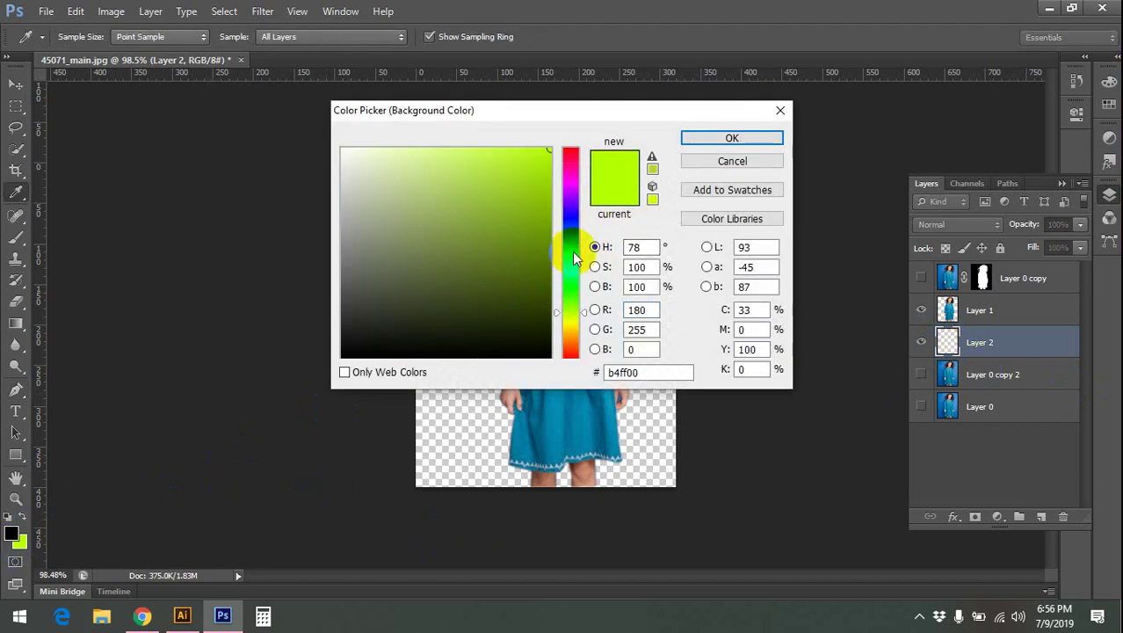
pyautogui.moveTo(559, 248); pyautogui.dragTo(571, 213)
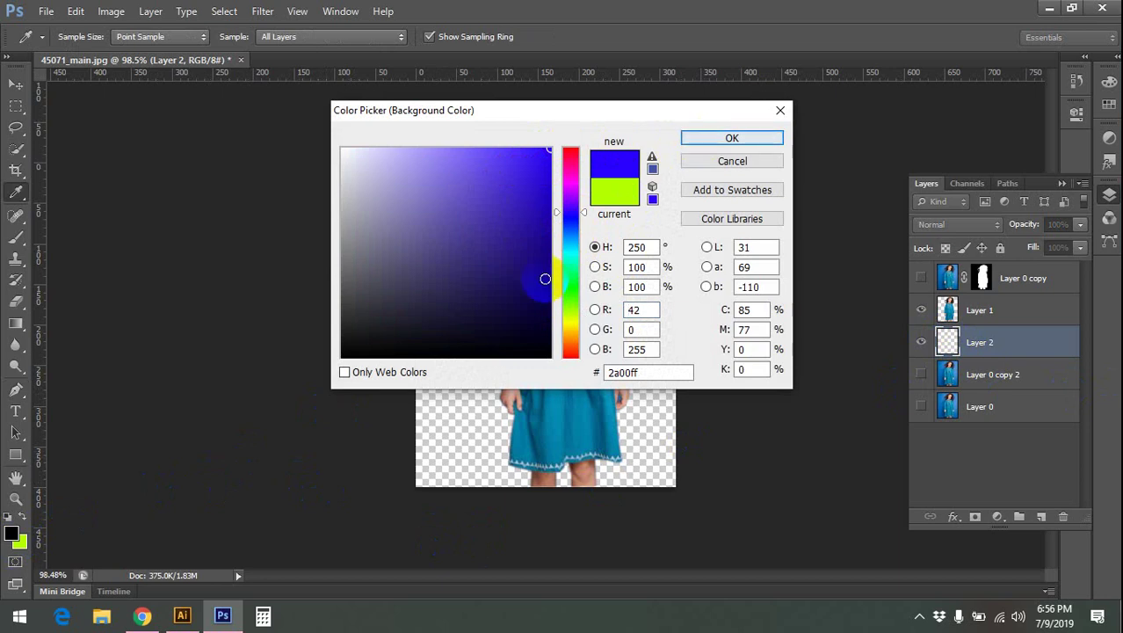
pyautogui.click(571, 331)
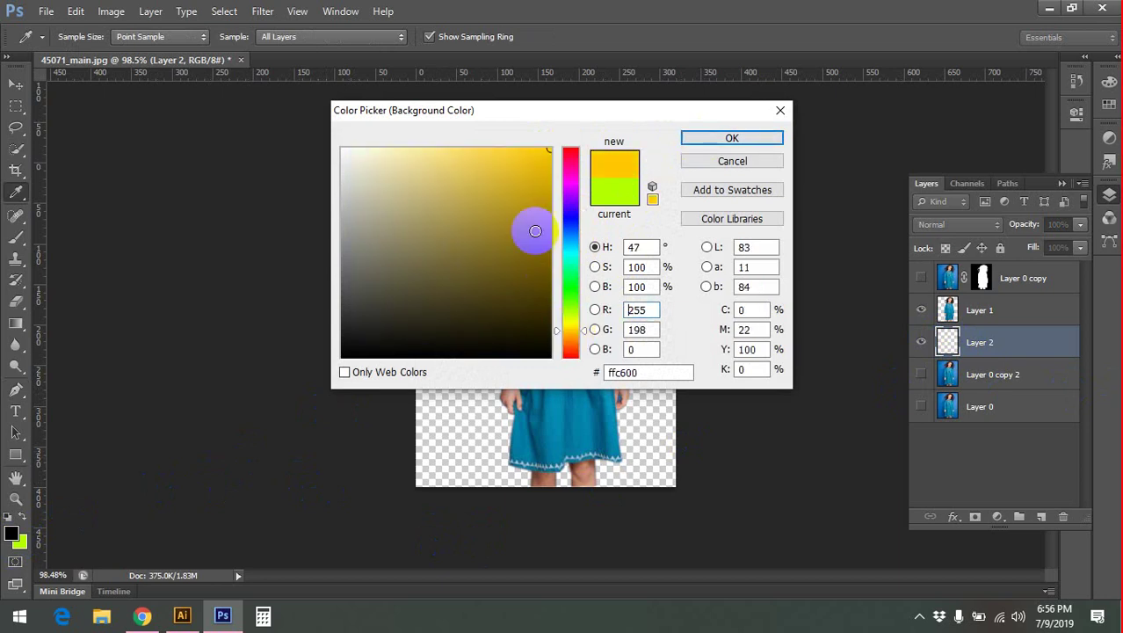
pyautogui.click(732, 138)
pyautogui.press('p')
pyautogui.hotkey('ctrl', 'BackSpace')
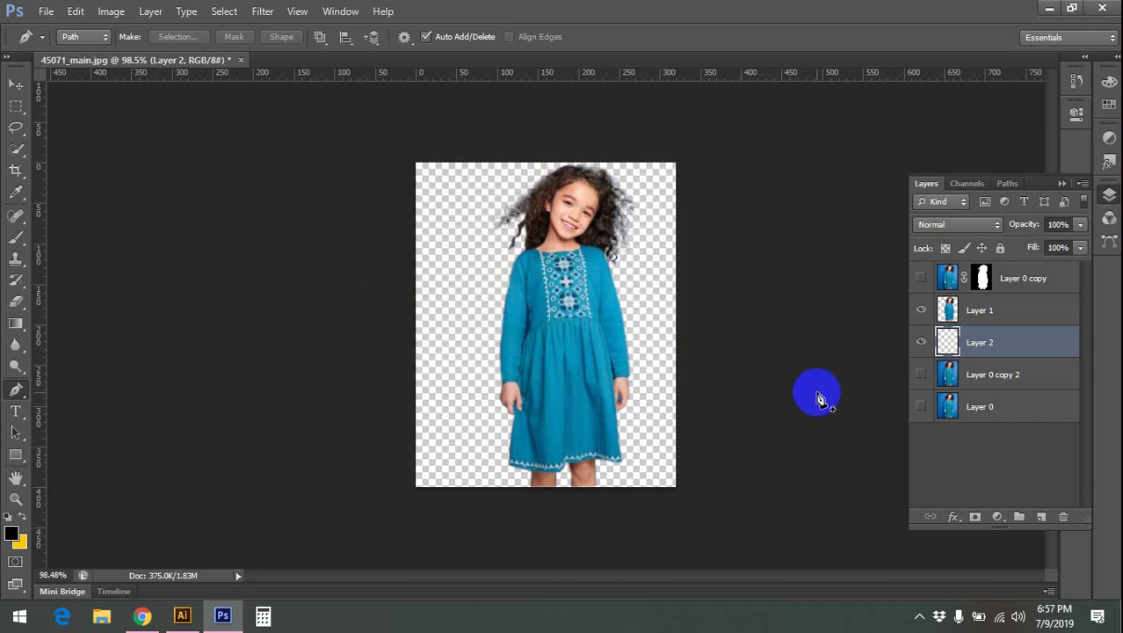
# - Fill Layer 2 yellow, hide it, and fill the area around the girl on Layer 1 yellow
pyautogui.hotkey('ctrl', 'BackSpace')
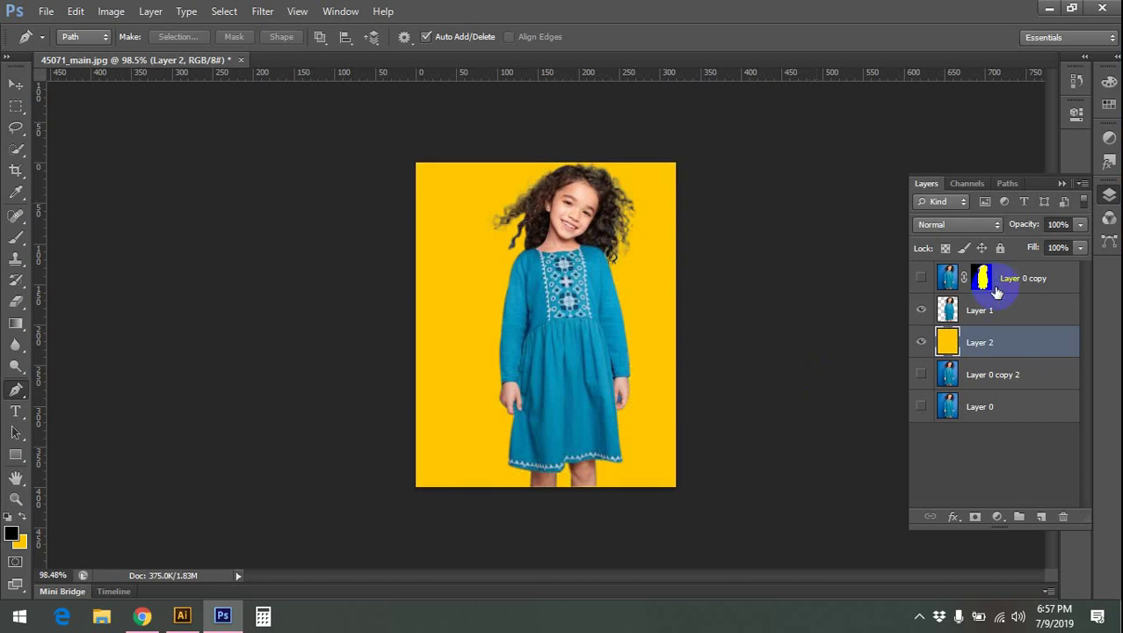
pyautogui.click(987, 306)
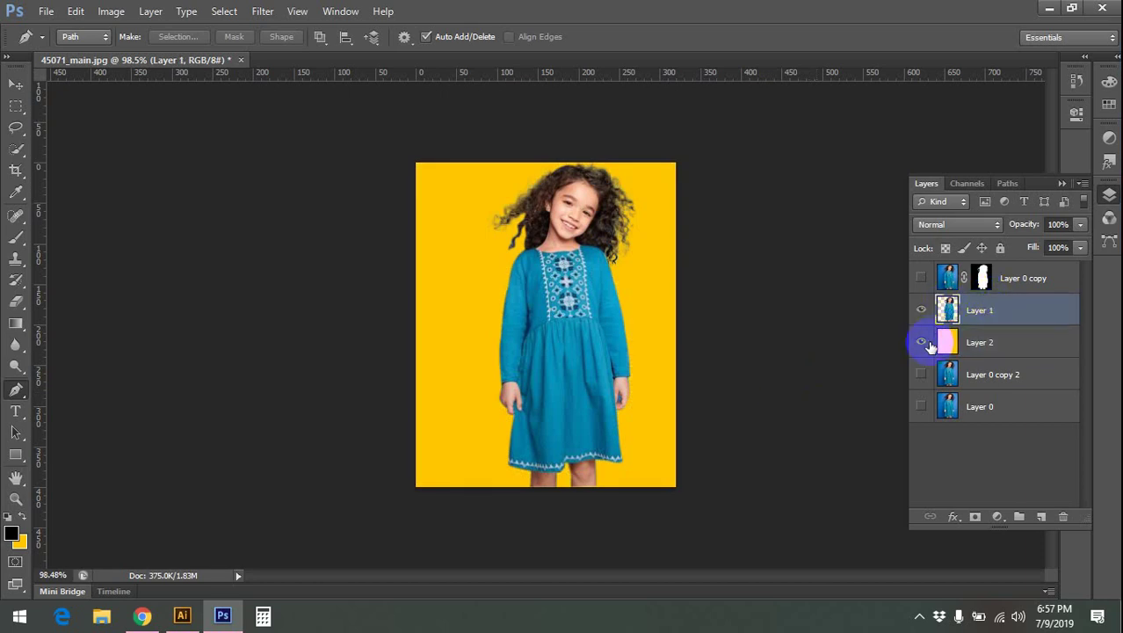
pyautogui.click(921, 341)
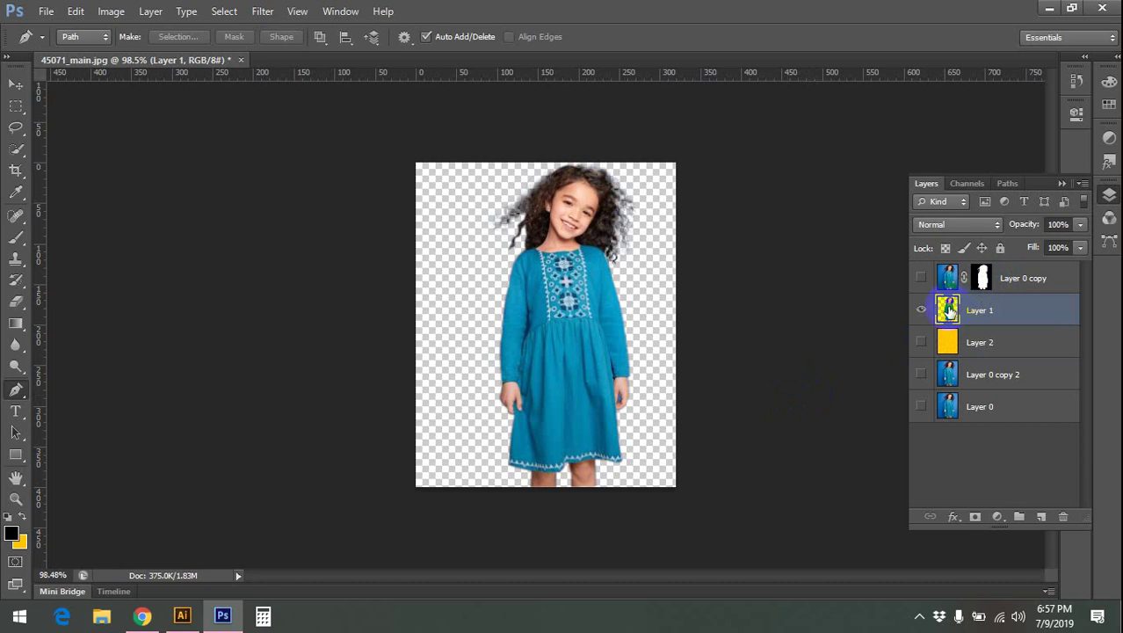
pyautogui.keyDown('ctrl'); pyautogui.click(947, 310); pyautogui.keyUp('ctrl')
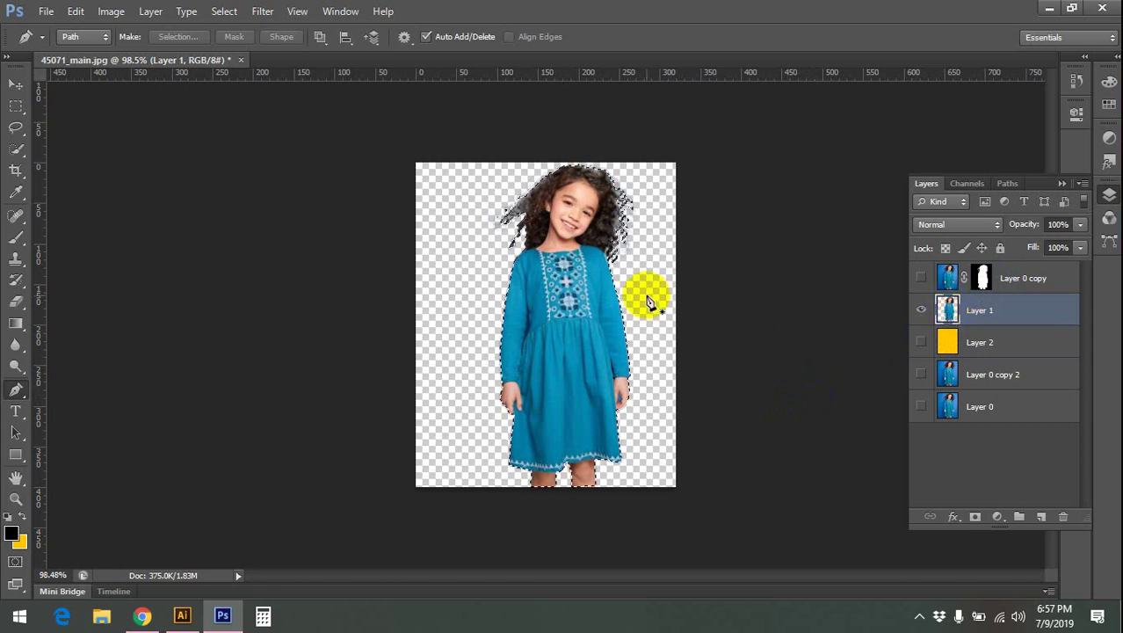
pyautogui.hotkey('ctrl', 'shift', 'i')
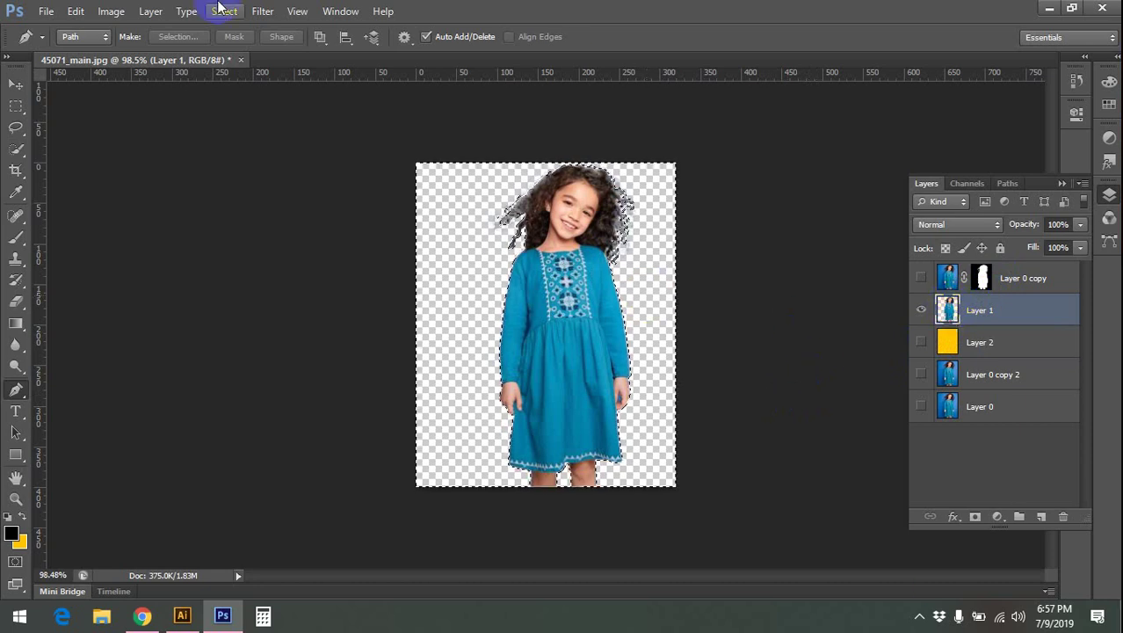
pyautogui.hotkey('ctrl', 'BackSpace')
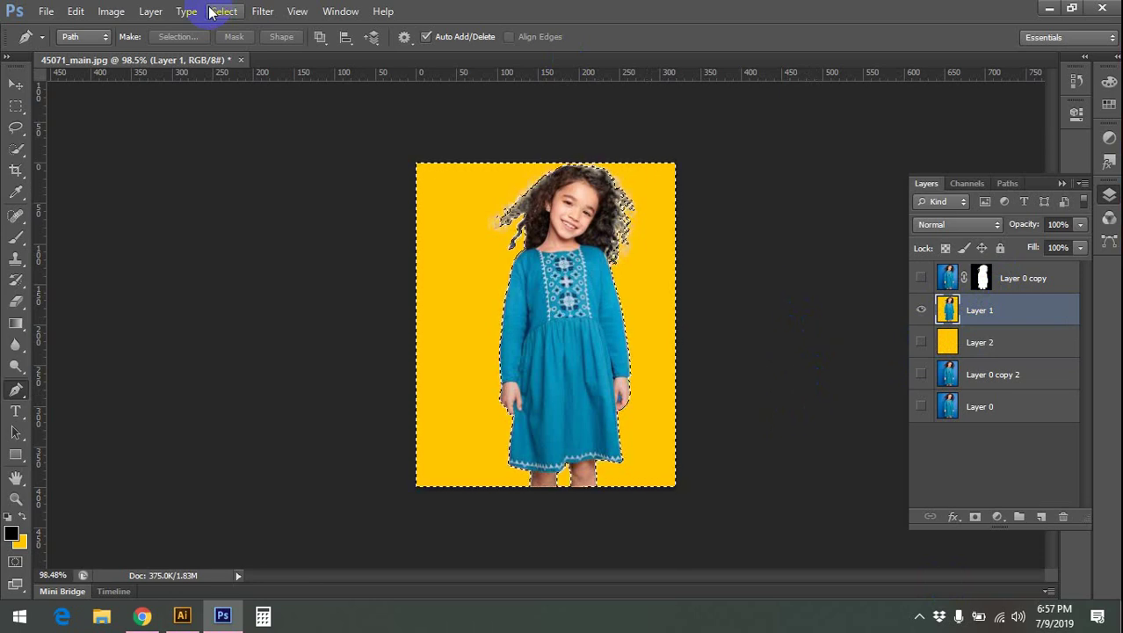
pyautogui.hotkey('ctrl', 'd')
# - Delete the yellow fill around the girl on Layer 1 and deselect
pyautogui.scroll(4, 527, 184)
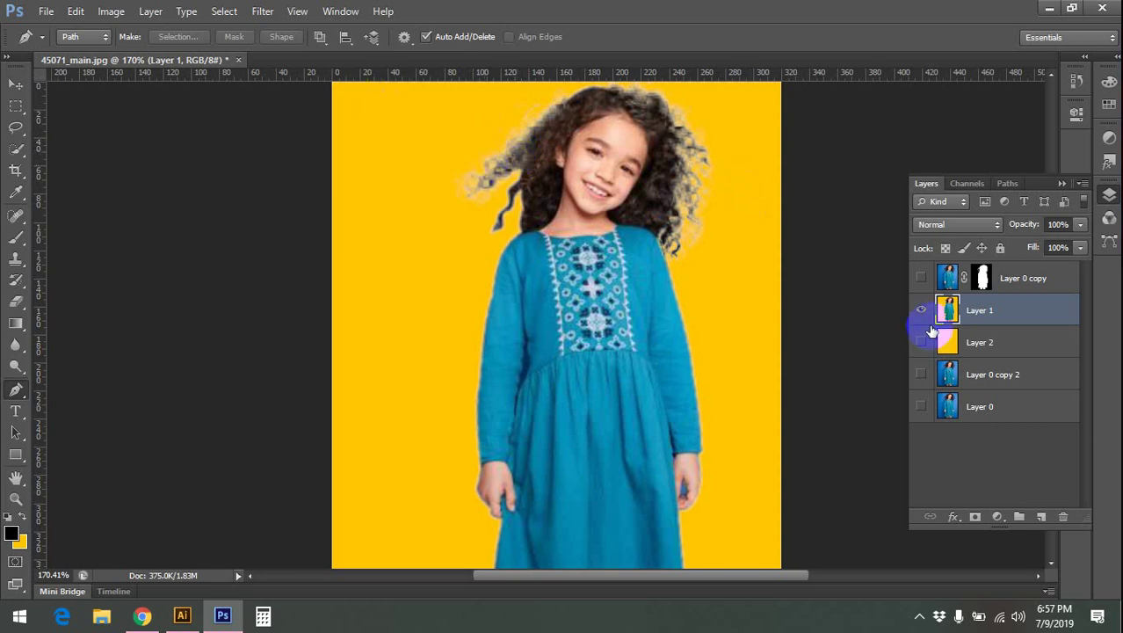
pyautogui.hotkey('ctrl', 'Return')
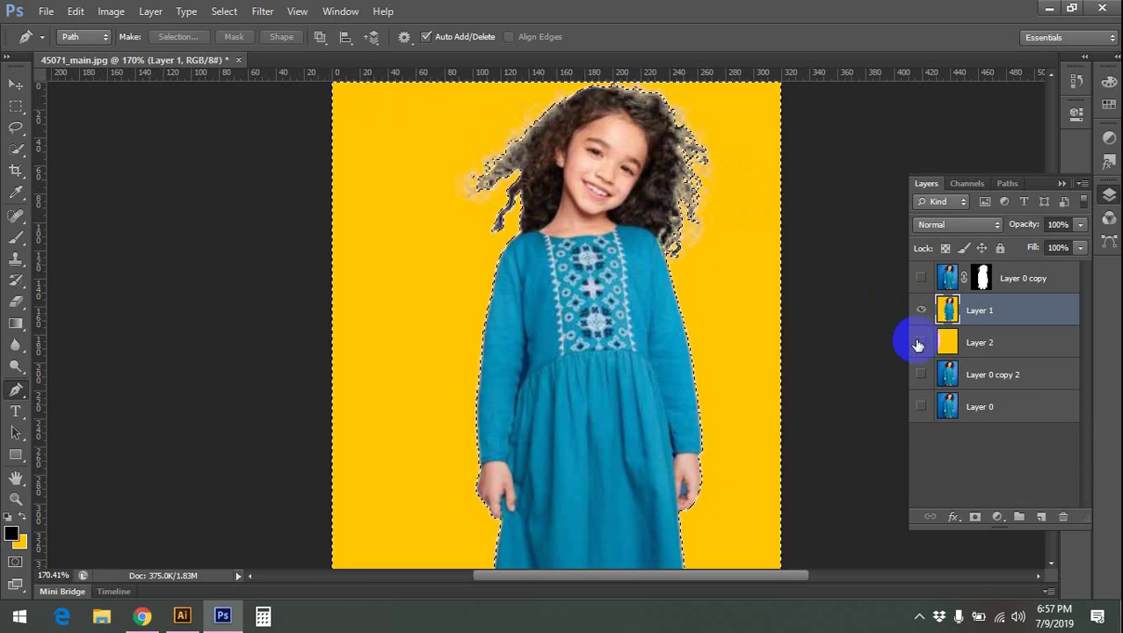
pyautogui.press('Delete')
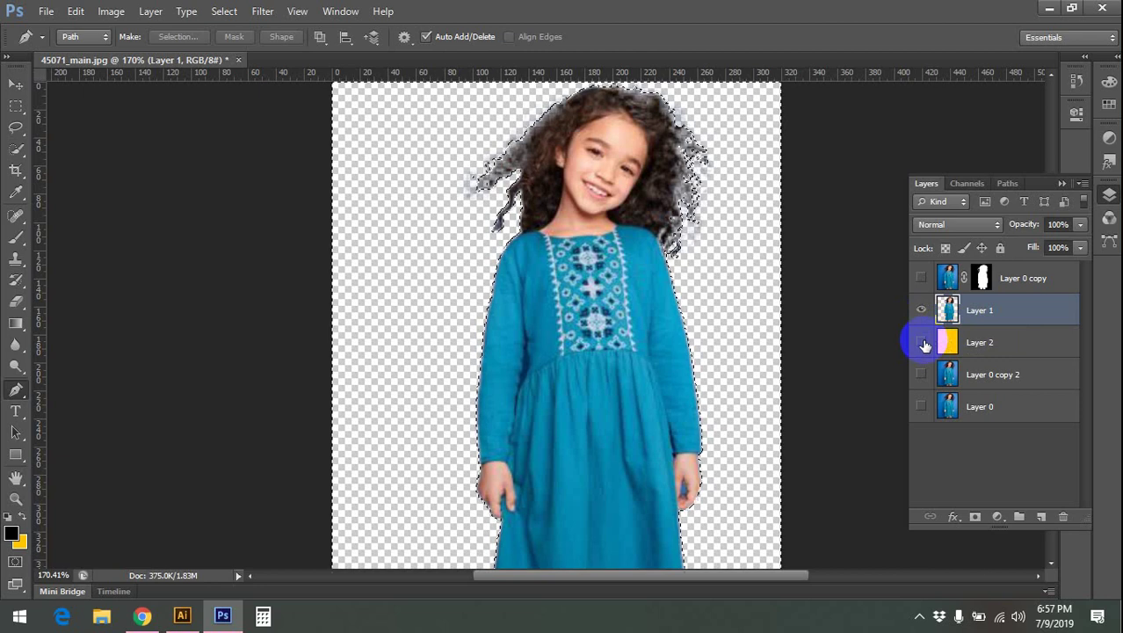
pyautogui.hotkey('ctrl', 'd')
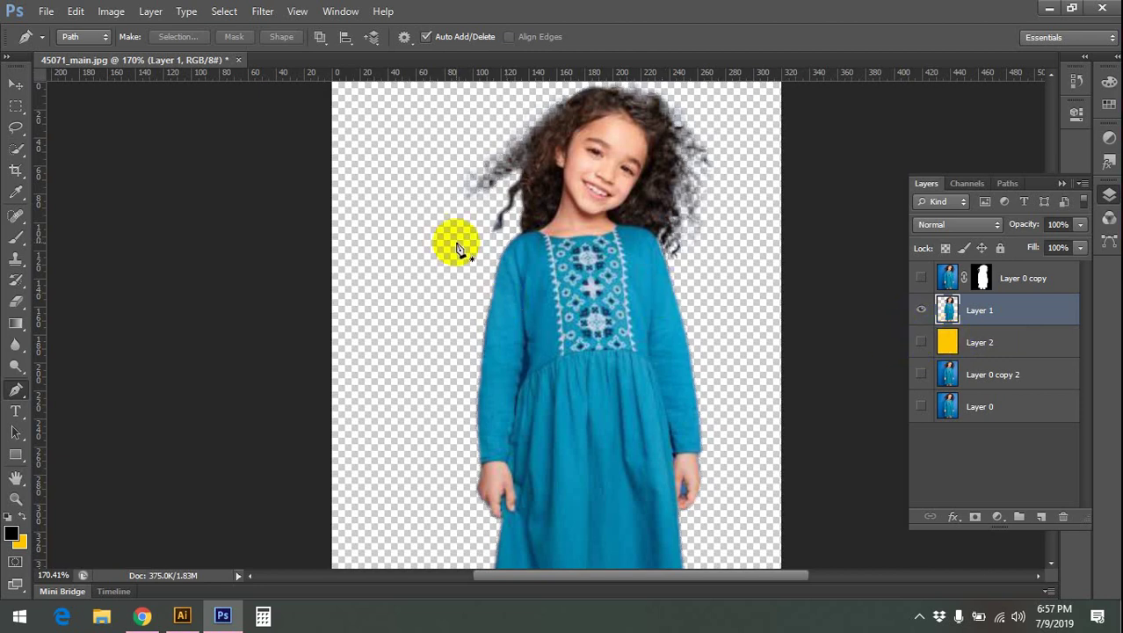
pyautogui.click(14, 88)
# - Open Save for Web and choose the PNG-24 preset
pyautogui.scroll(-1, 615, 294)
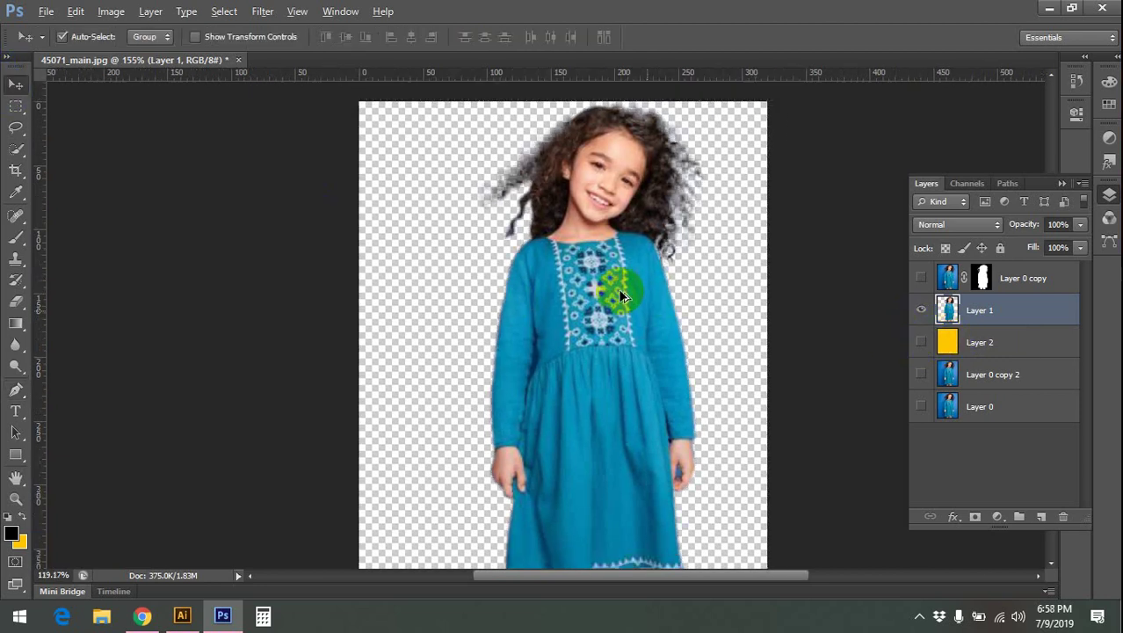
pyautogui.scroll(-3, 614, 293)
pyautogui.click(44, 10)
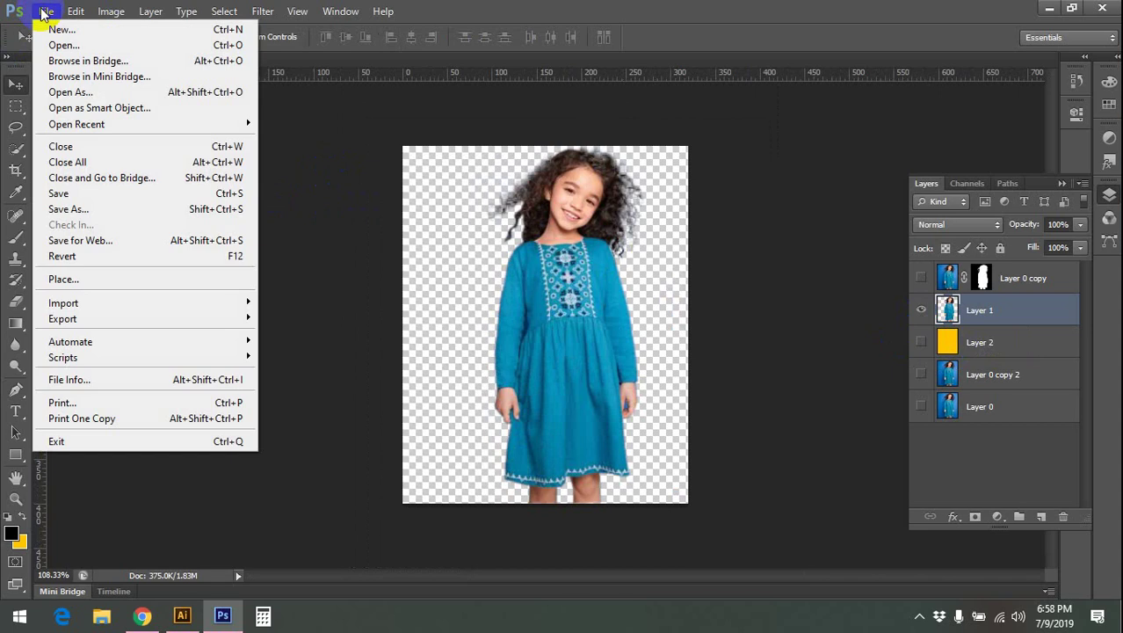
pyautogui.click(104, 239)
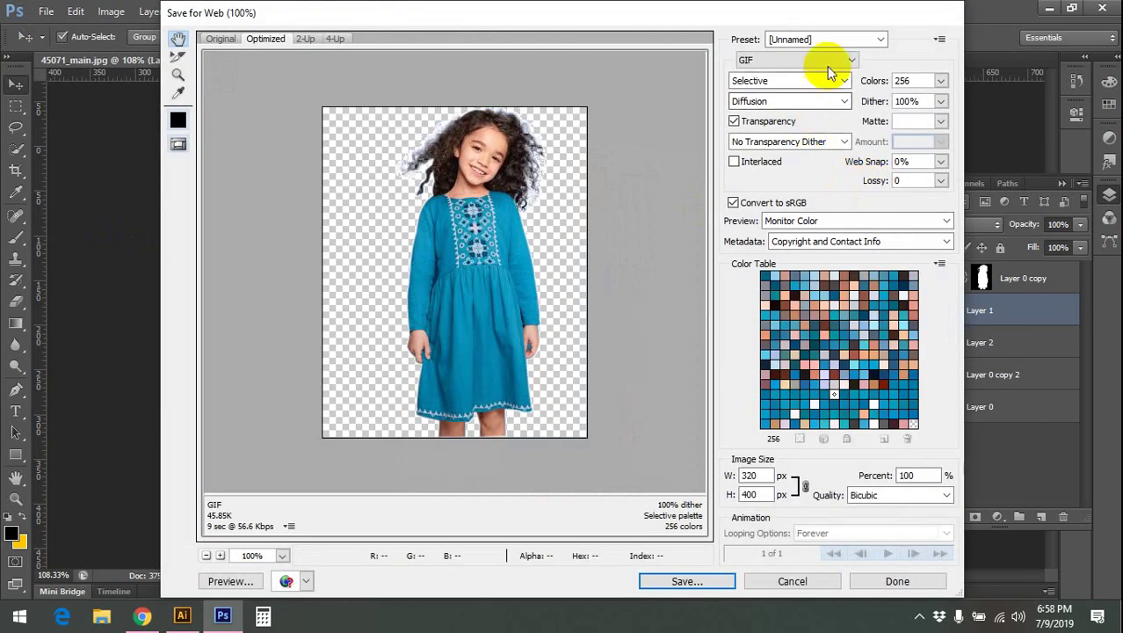
pyautogui.click(880, 40)
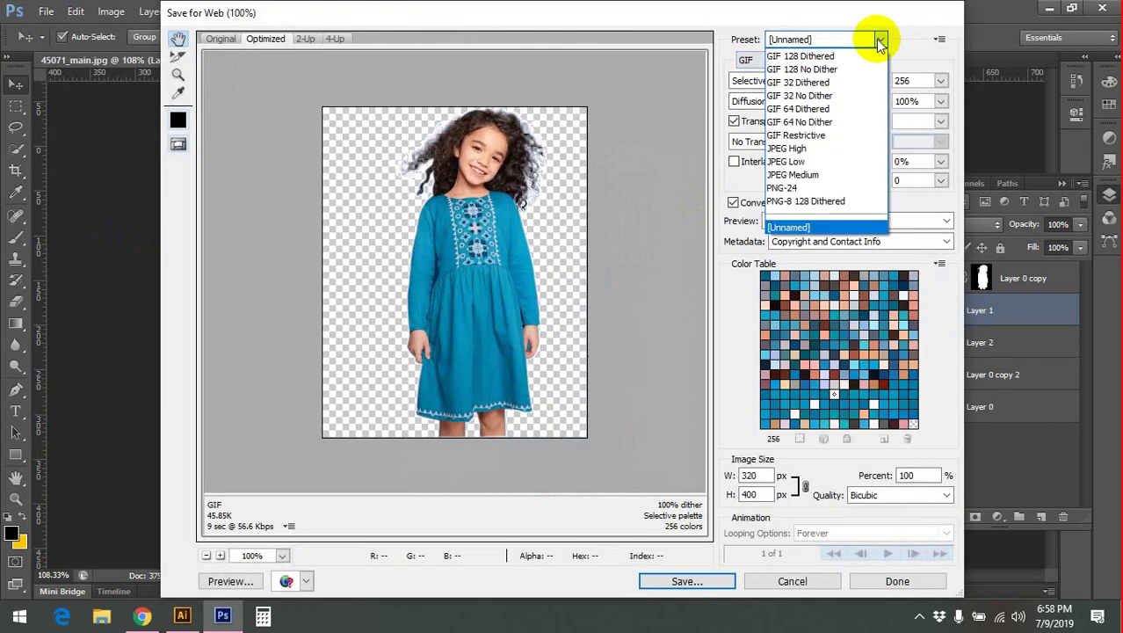
pyautogui.click(800, 187)
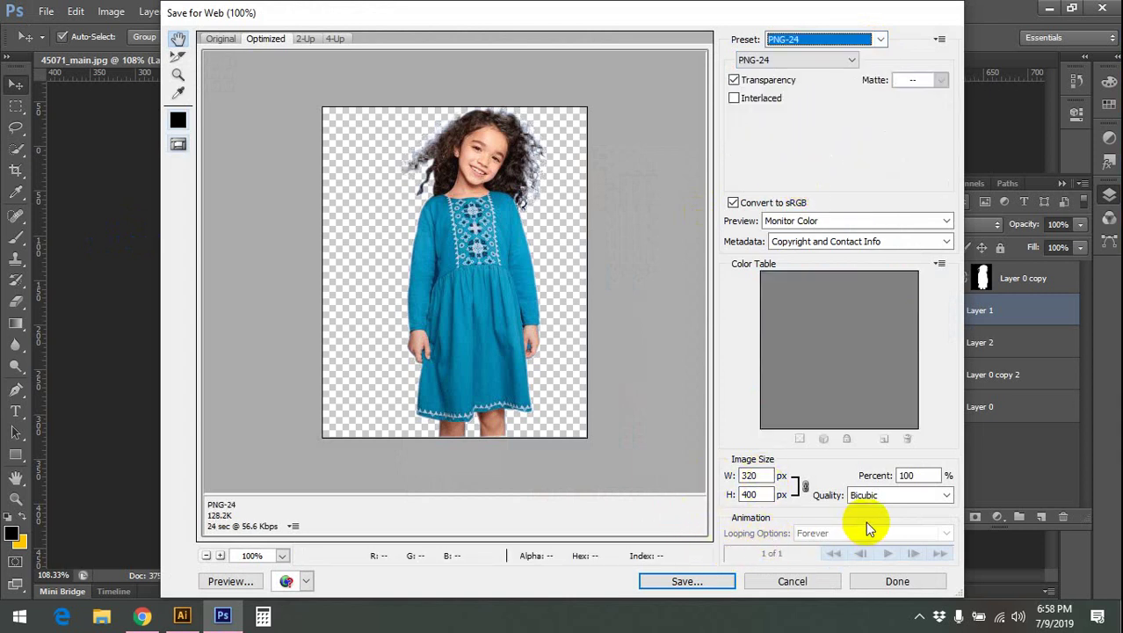
# - Open the save window, cancel it, and show the 4-Up comparison previews
pyautogui.click(708, 582)
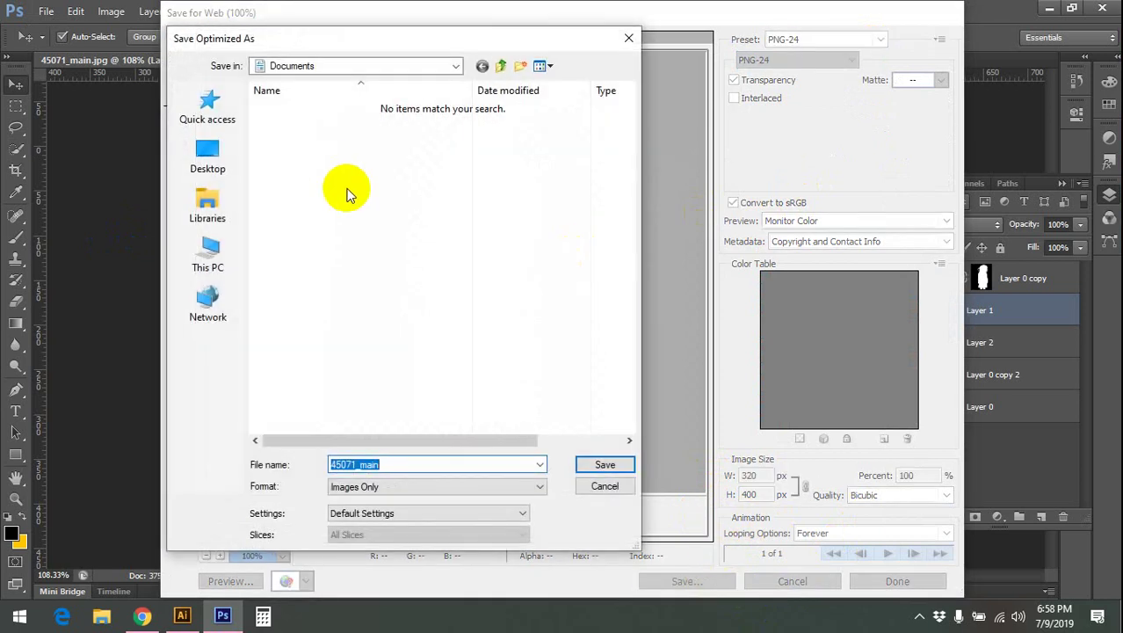
pyautogui.click(591, 491)
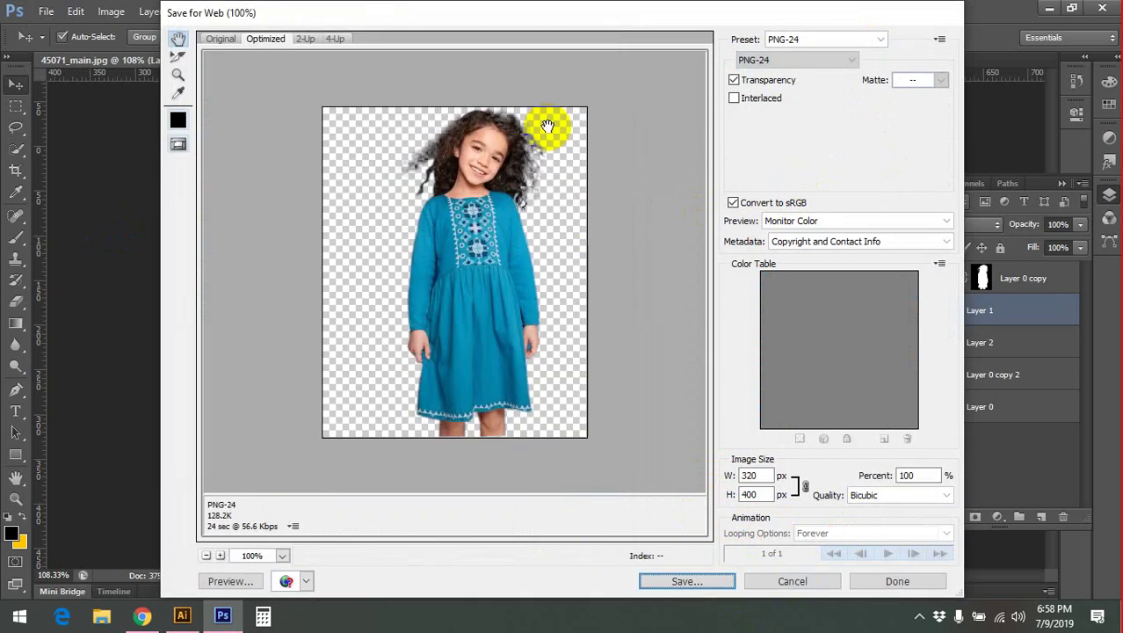
pyautogui.click(312, 37)
pyautogui.click(335, 38)
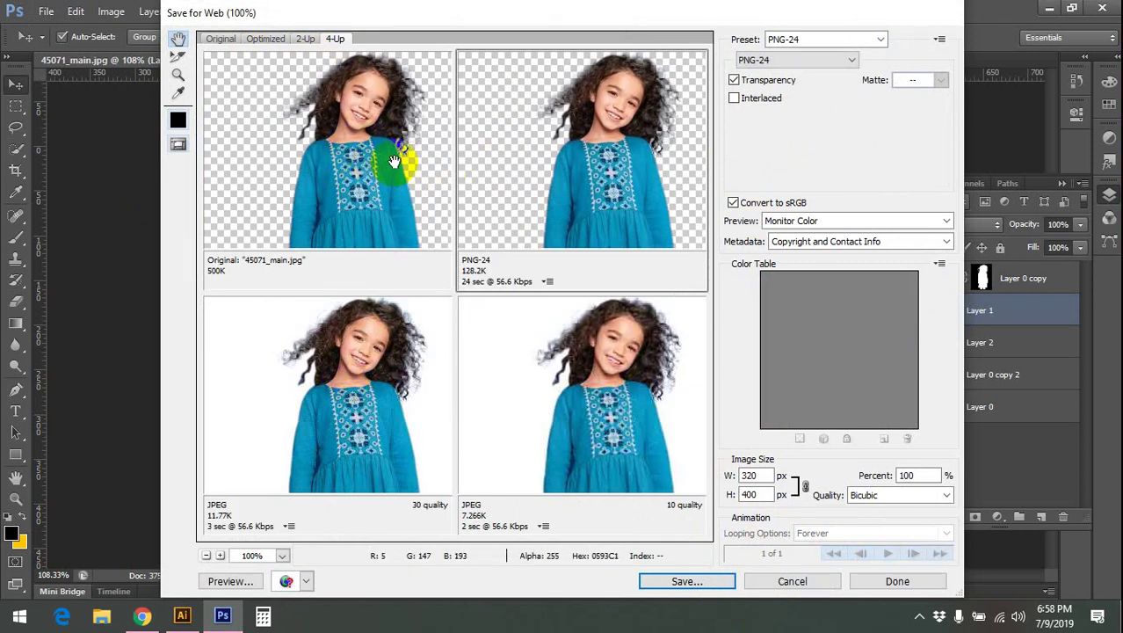
# - Compare original and PNG-24 previews in 2-Up, panning and checking the original's colour values
pyautogui.click(307, 48)
pyautogui.moveTo(527, 209)
pyautogui.mouseDown()
pyautogui.moveTo(519, 245)
pyautogui.moveTo(529, 246)
pyautogui.mouseUp()
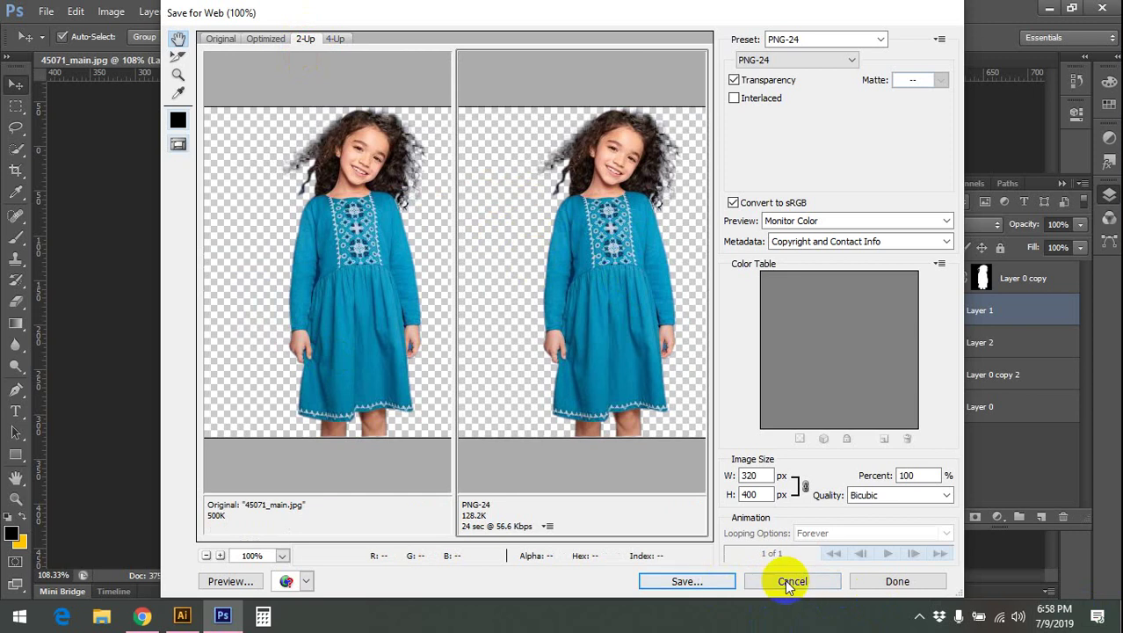
pyautogui.moveTo(479, 238)
pyautogui.mouseDown()
pyautogui.moveTo(394, 220)
pyautogui.moveTo(414, 244)
pyautogui.moveTo(521, 253)
pyautogui.mouseUp()
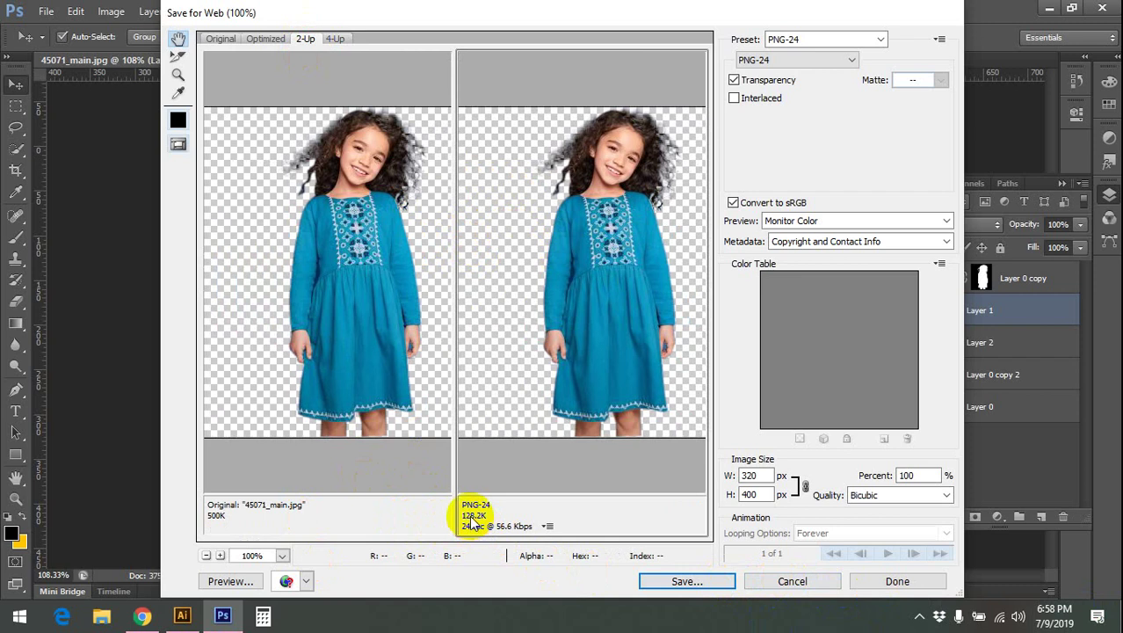
pyautogui.click(358, 302)
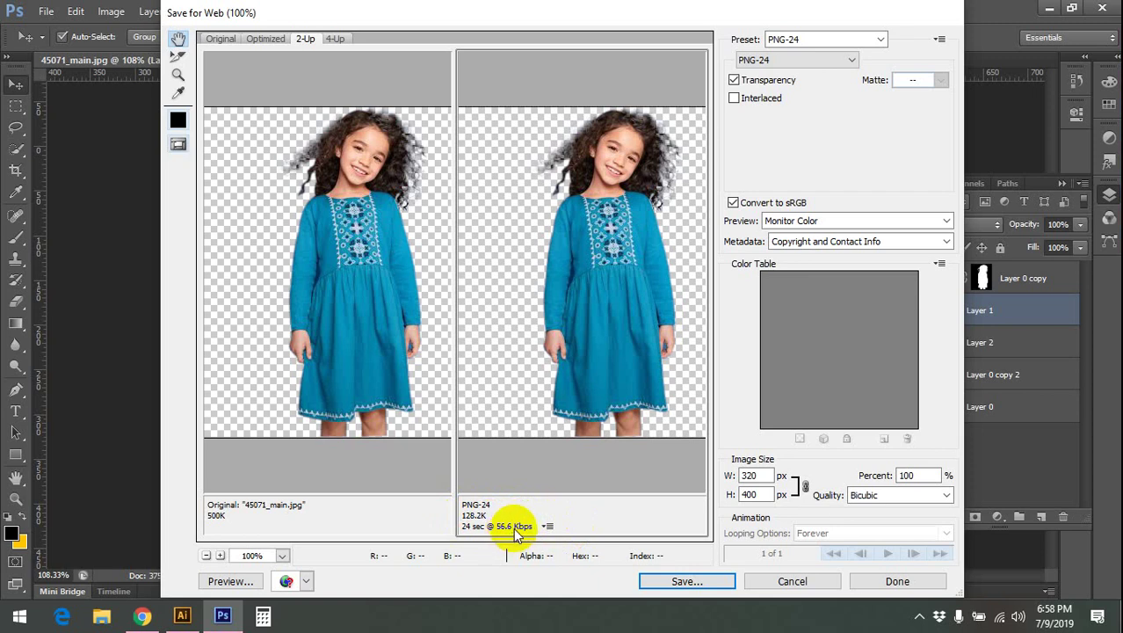
pyautogui.click(394, 200)
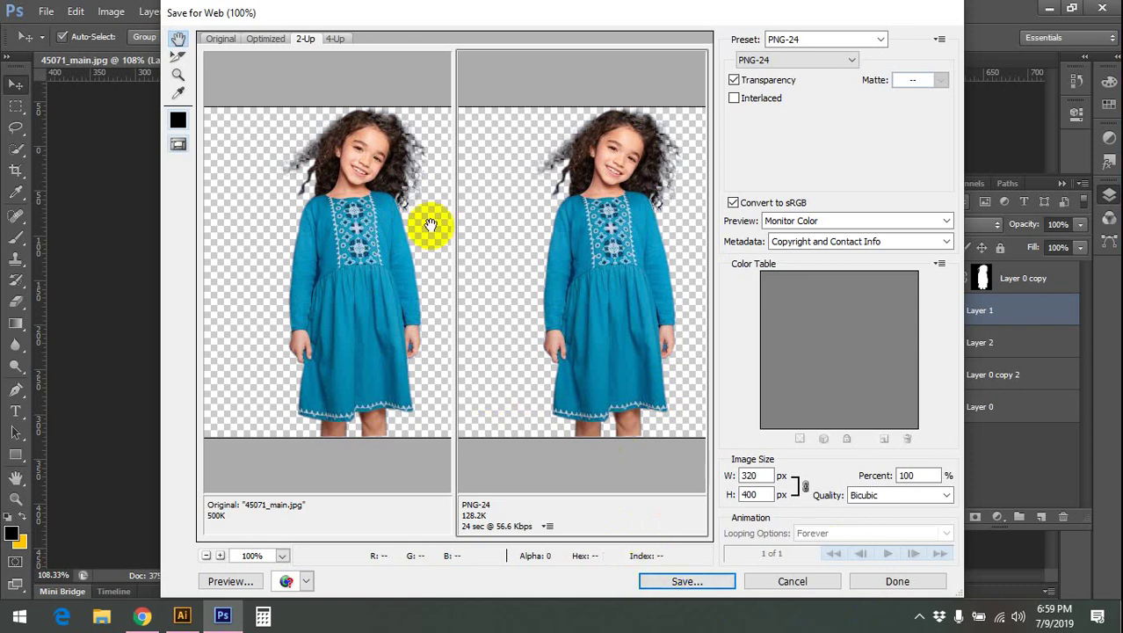
# - Return to the Optimized preview and save the PNG as 45071_main on the Desktop
pyautogui.click(255, 42)
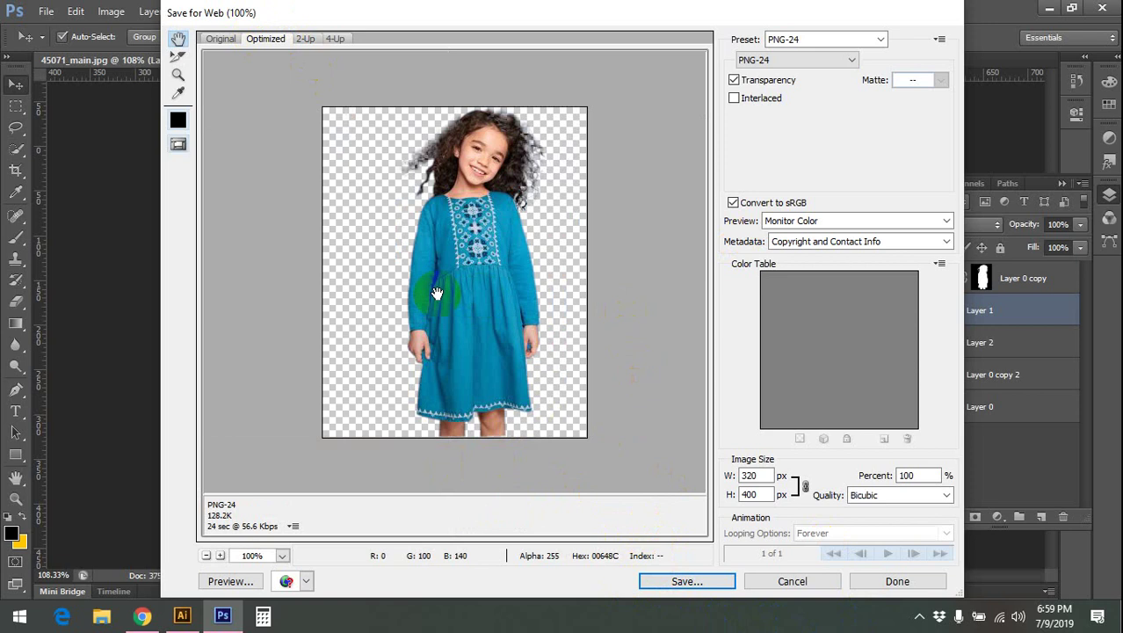
pyautogui.click(699, 583)
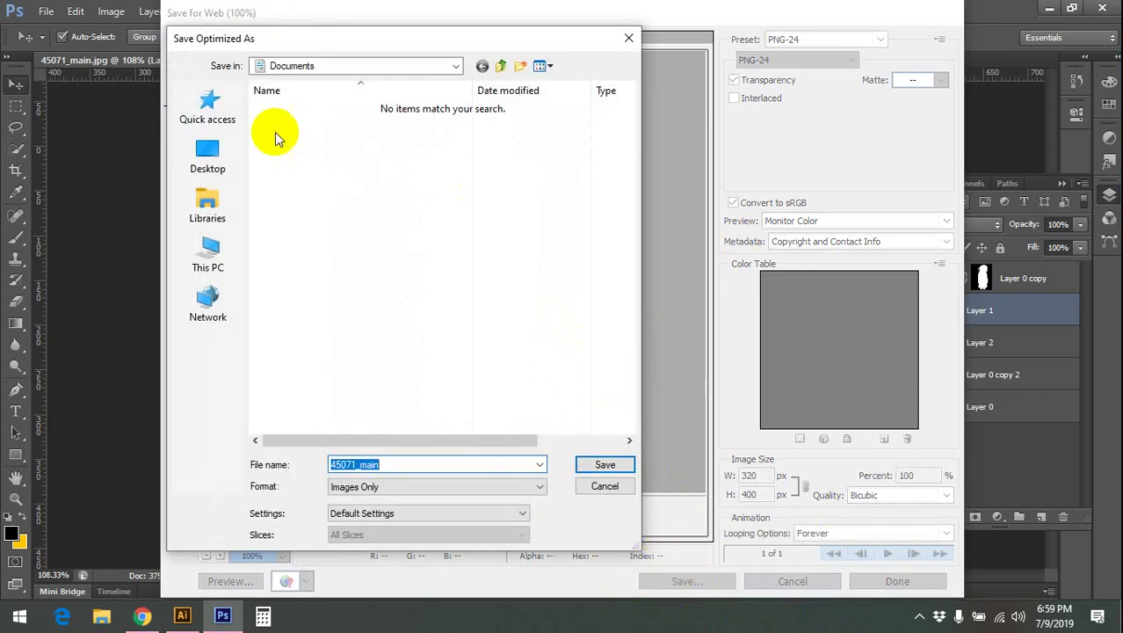
pyautogui.click(225, 153)
pyautogui.click(601, 464)
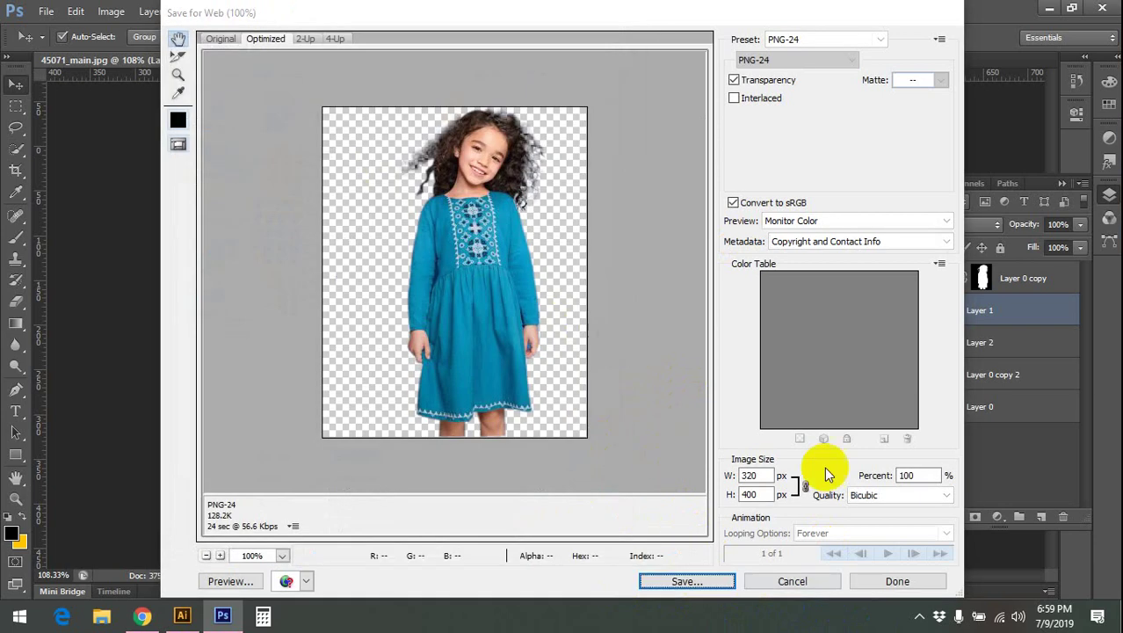
pyautogui.scroll(-2, 545, 307)
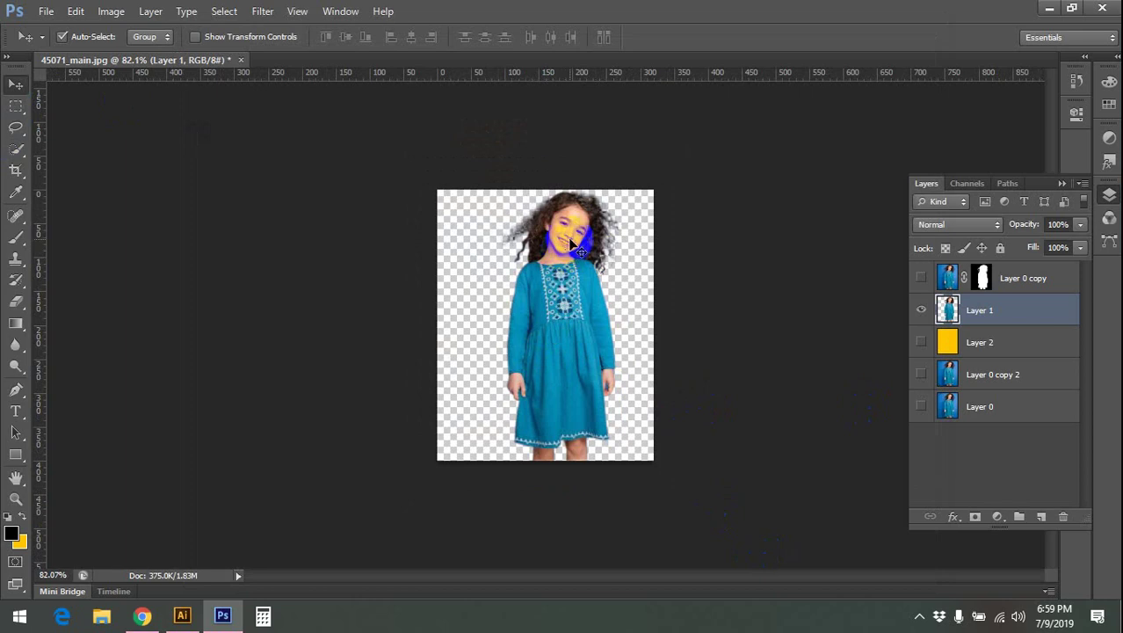
# - Collapse the Layers panel and bring it back
pyautogui.scroll(-1, 571, 163)
pyautogui.scroll(3, 554, 206)
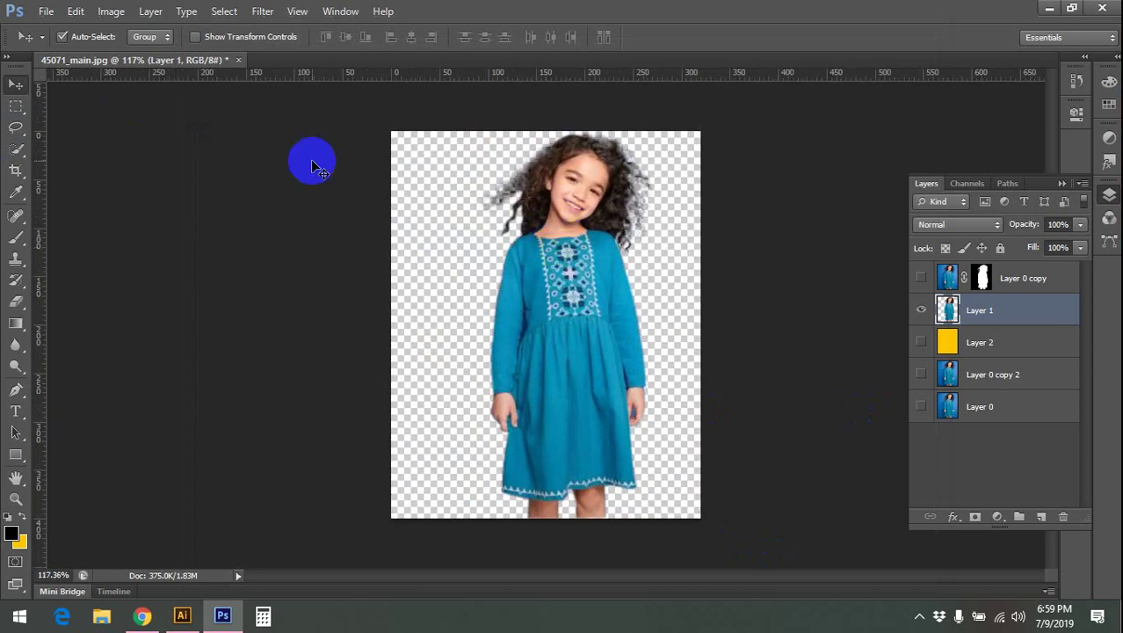
pyautogui.click(1063, 182)
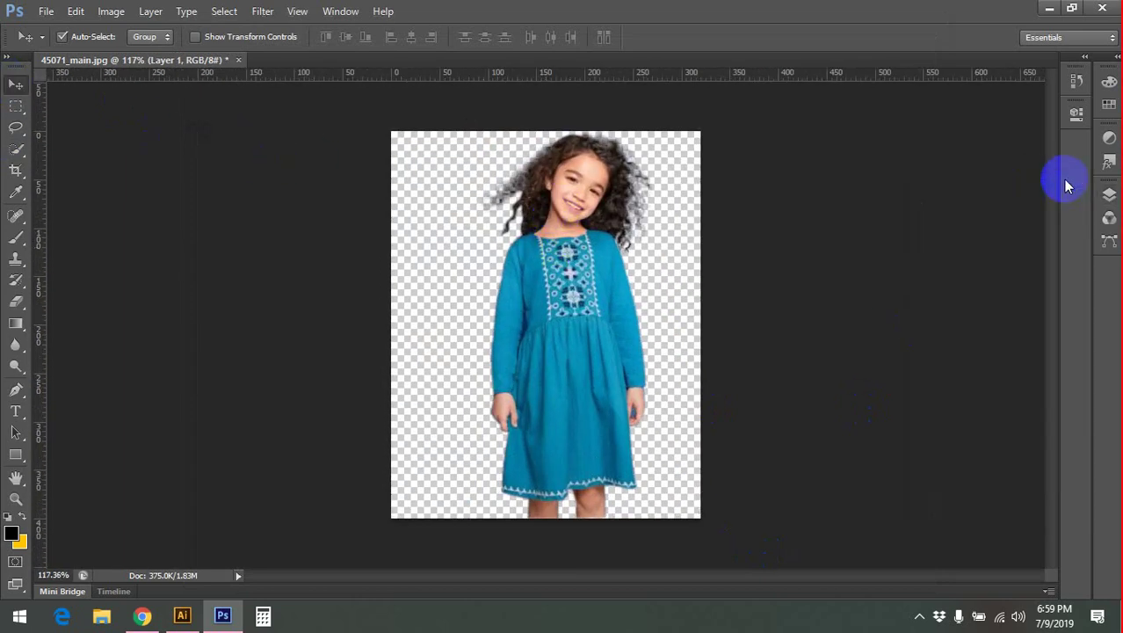
pyautogui.click(1109, 195)
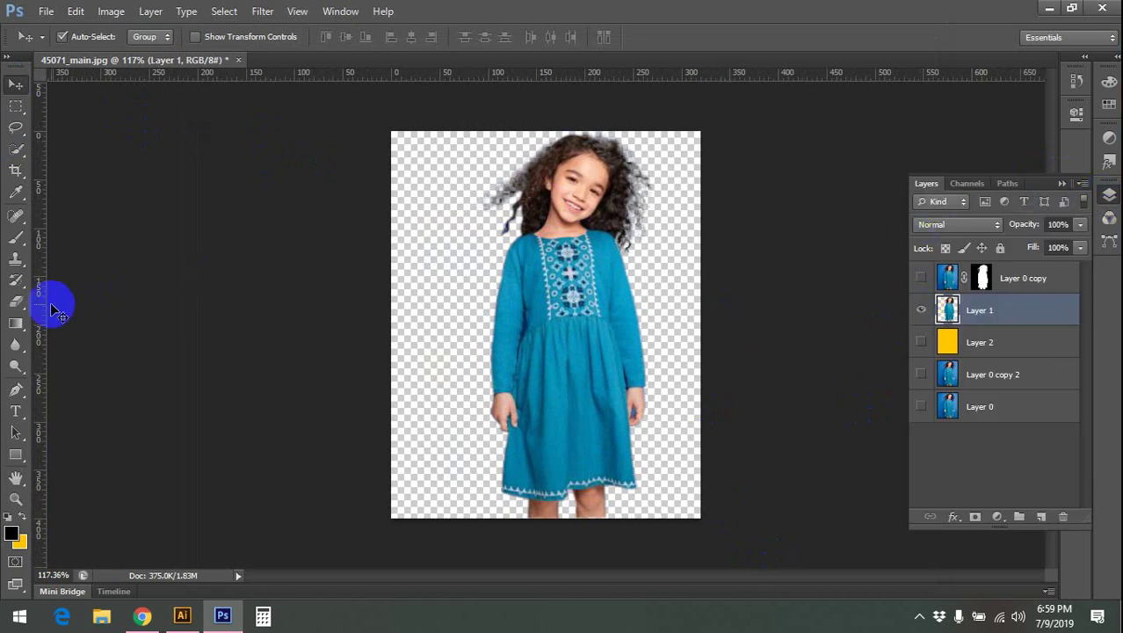
# - Look through the eraser variants, then switch to the Move tool and hide Layer 1
pyautogui.click(19, 310)
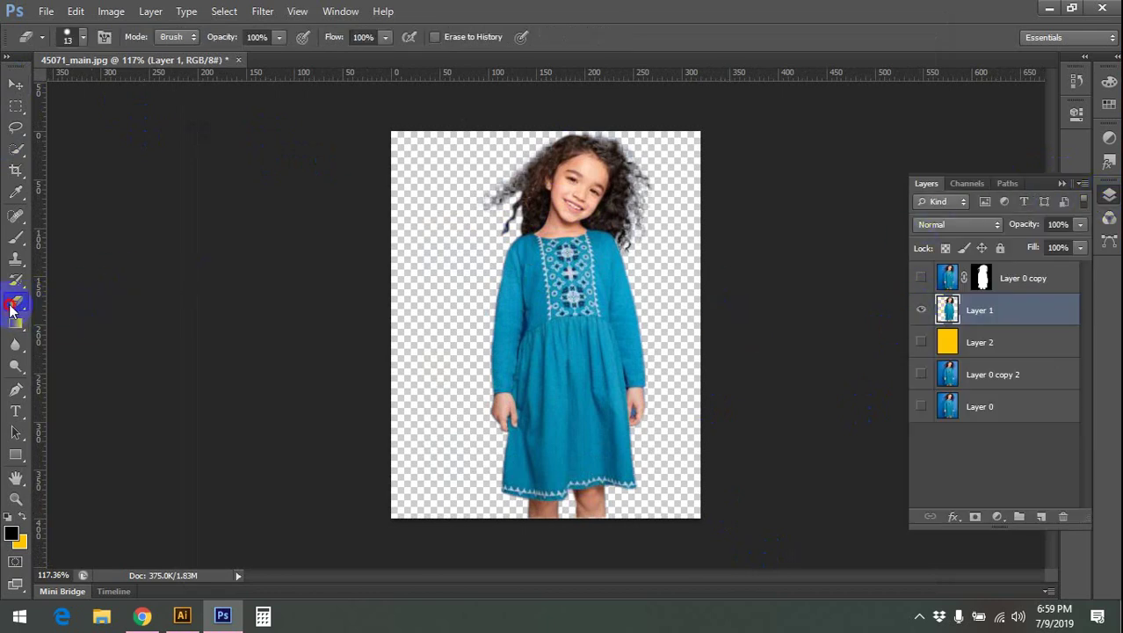
pyautogui.rightClick(13, 310)
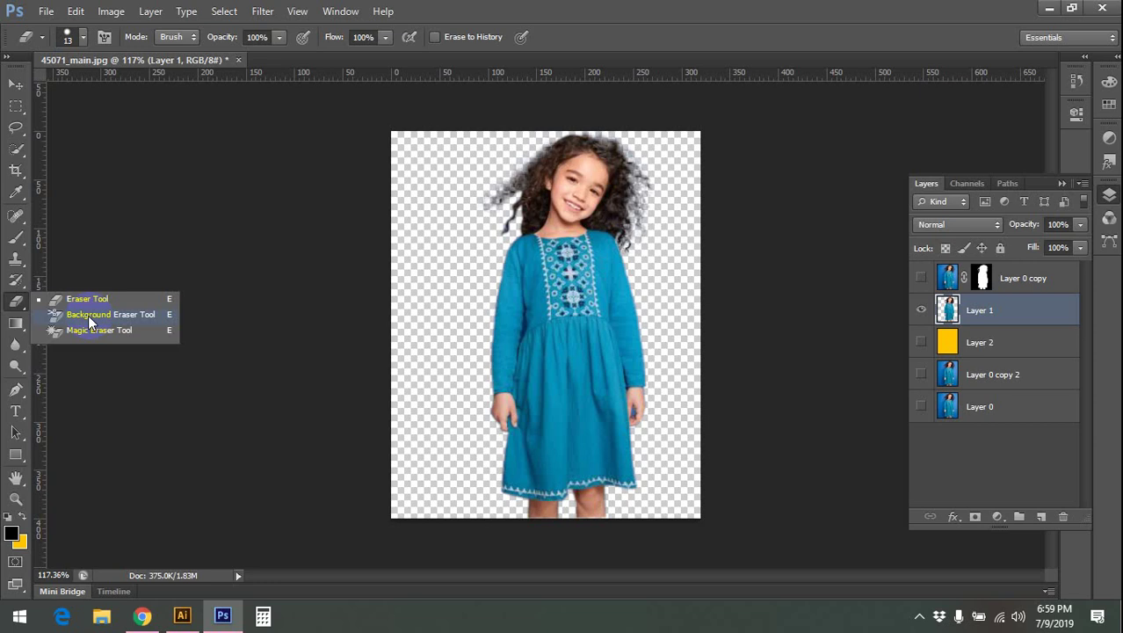
pyautogui.click(9, 85)
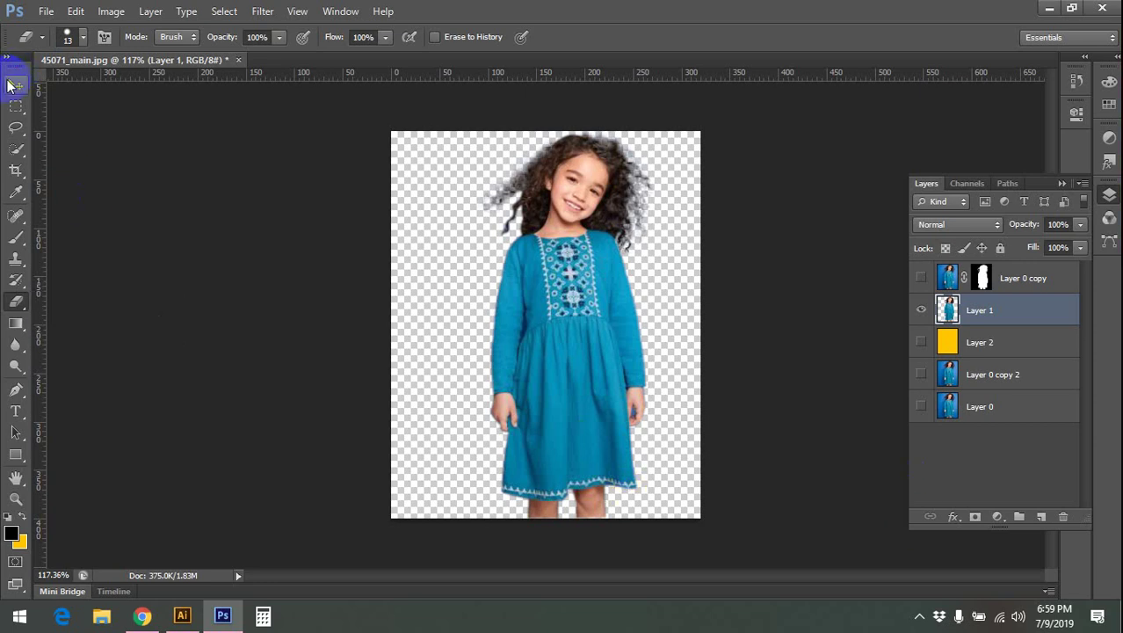
pyautogui.click(9, 84)
pyautogui.click(920, 310)
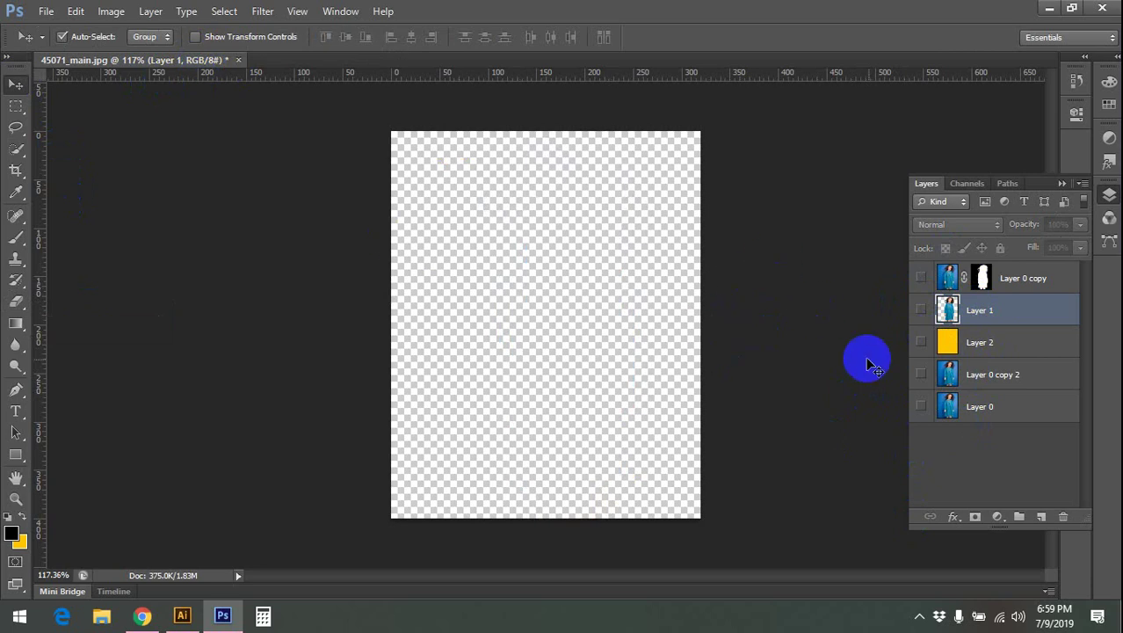
# - Show Layer 0 and try selecting and toggling visibility of the four upper layers
pyautogui.click(920, 406)
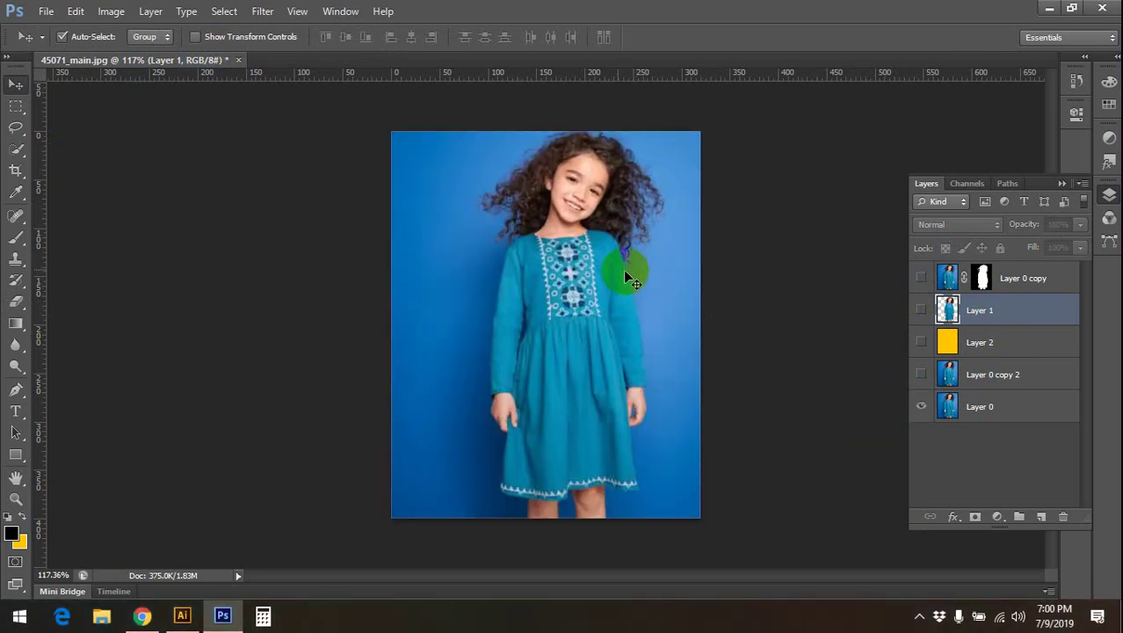
pyautogui.click(981, 410)
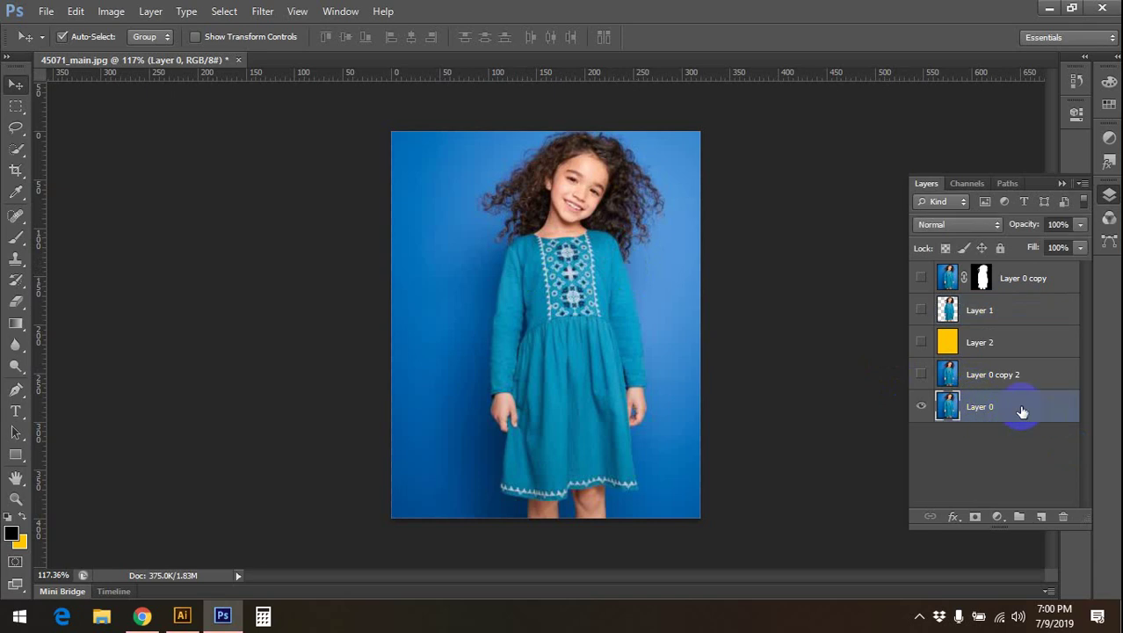
pyautogui.click(990, 380)
pyautogui.keyDown('shift'); pyautogui.click(1030, 280); pyautogui.keyUp('shift')
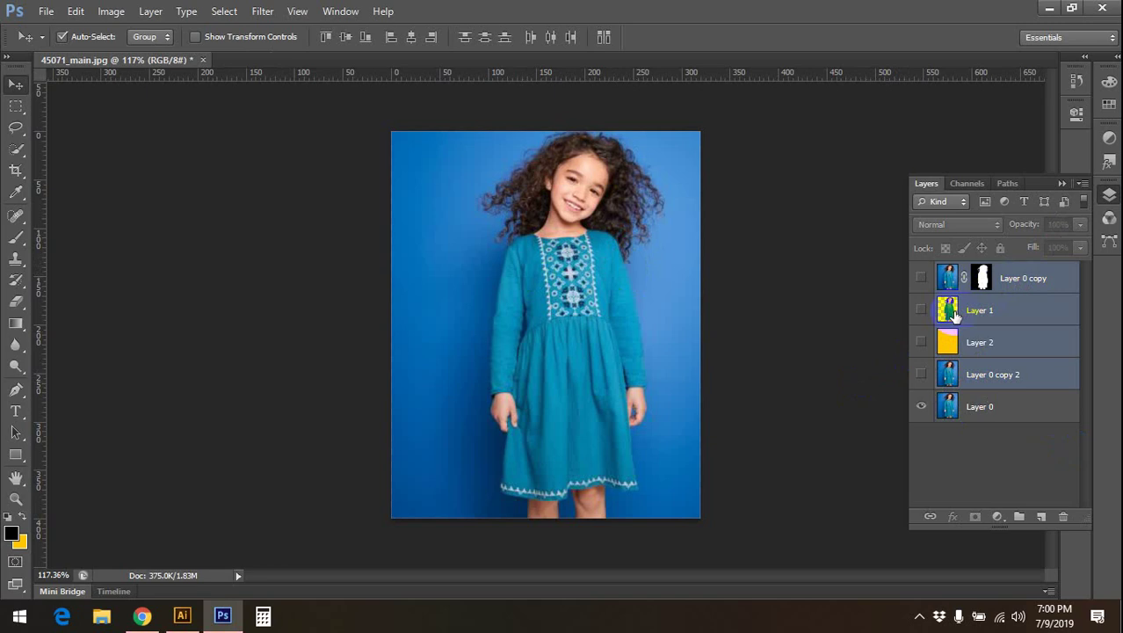
pyautogui.click(977, 474)
pyautogui.click(1024, 295)
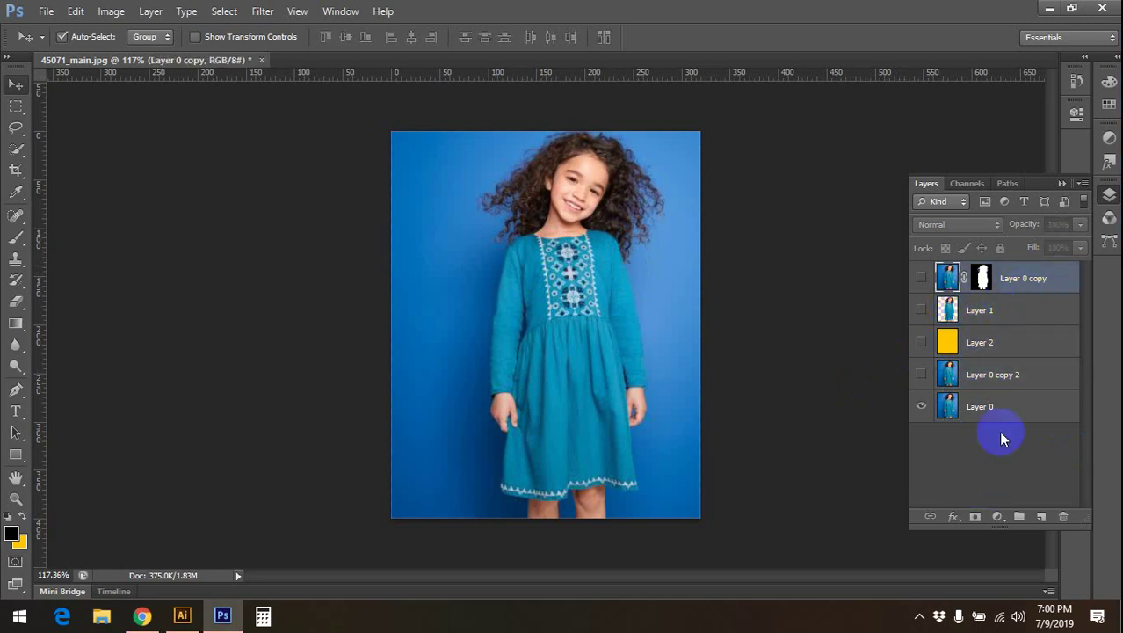
pyautogui.click(1002, 303)
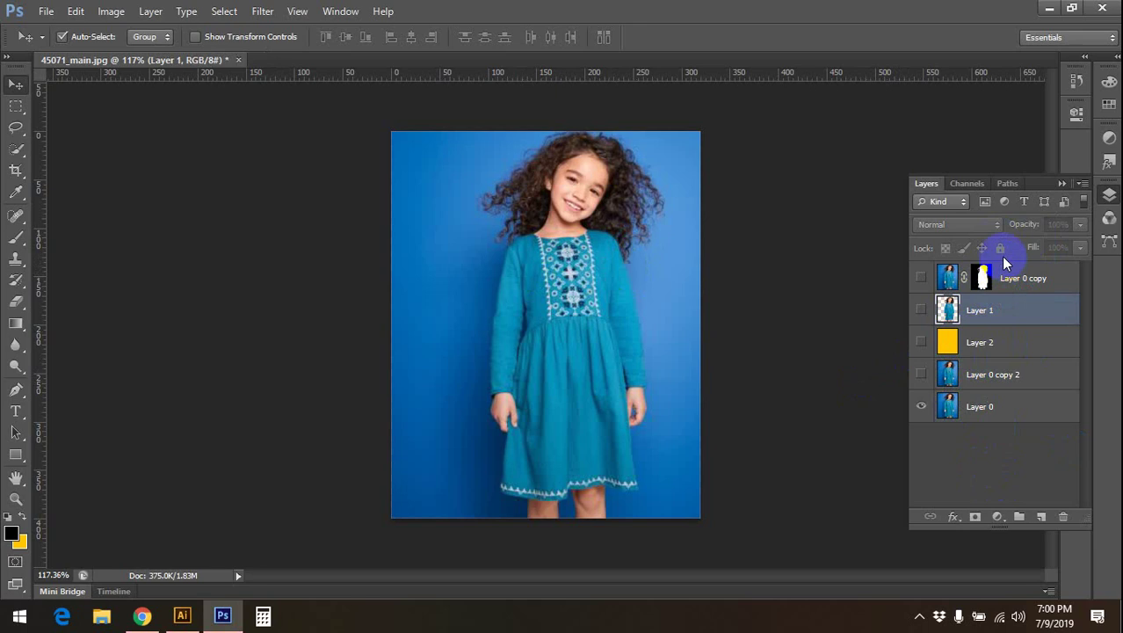
pyautogui.moveTo(921, 278); pyautogui.dragTo(921, 373)
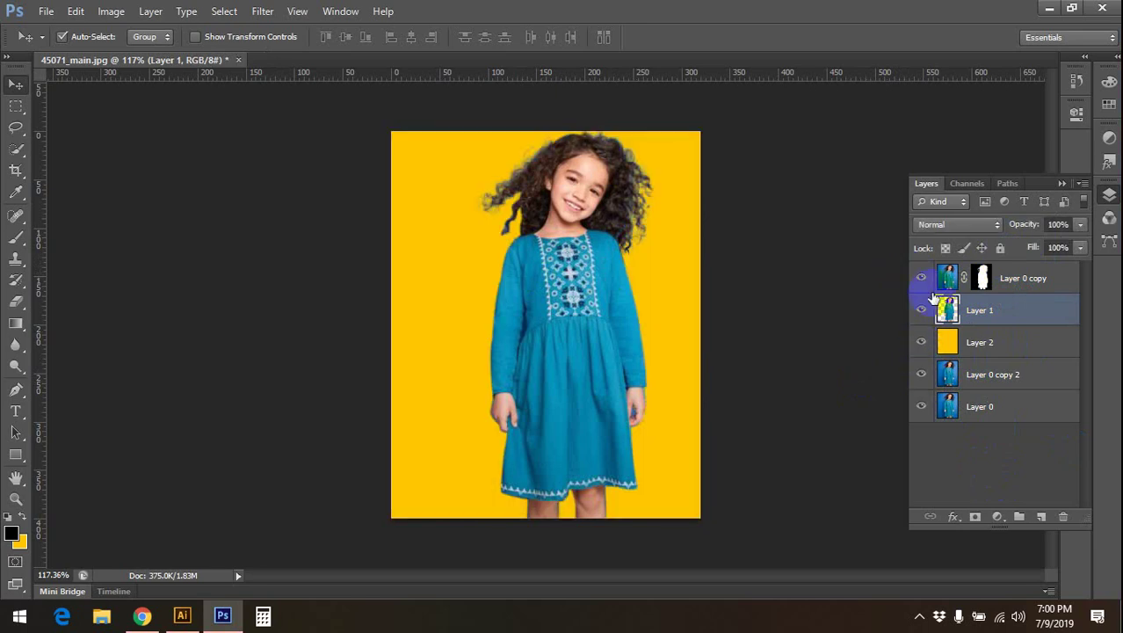
pyautogui.moveTo(923, 278); pyautogui.dragTo(919, 373)
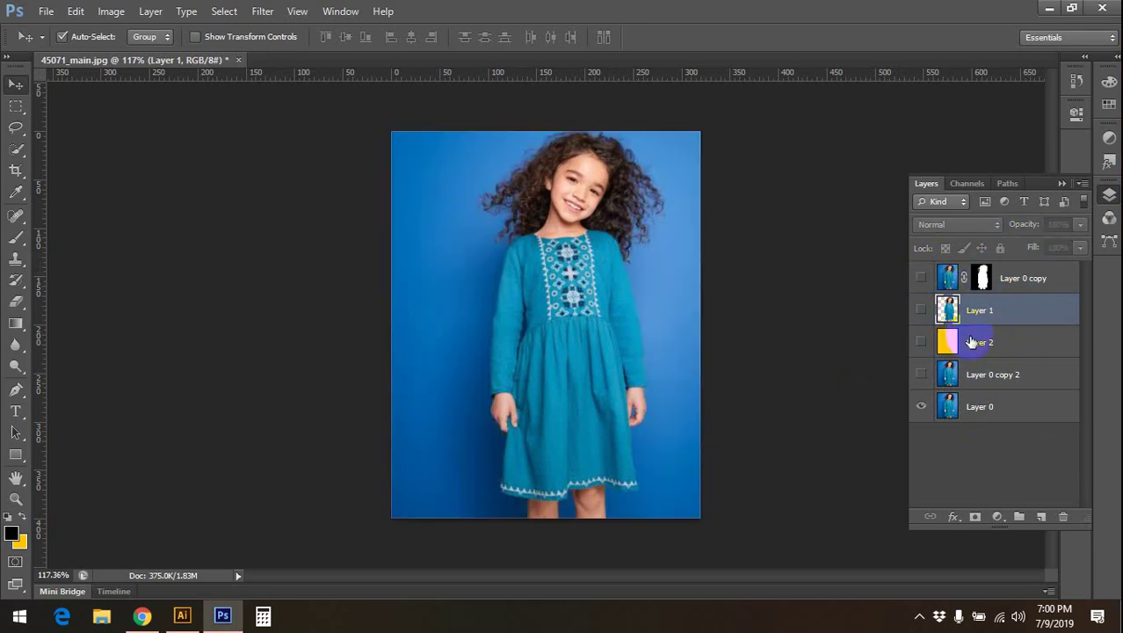
# - Undo a stray grouping of Layer 1, then group the four upper layers into Group 1
pyautogui.hotkey('ctrl', 'g')
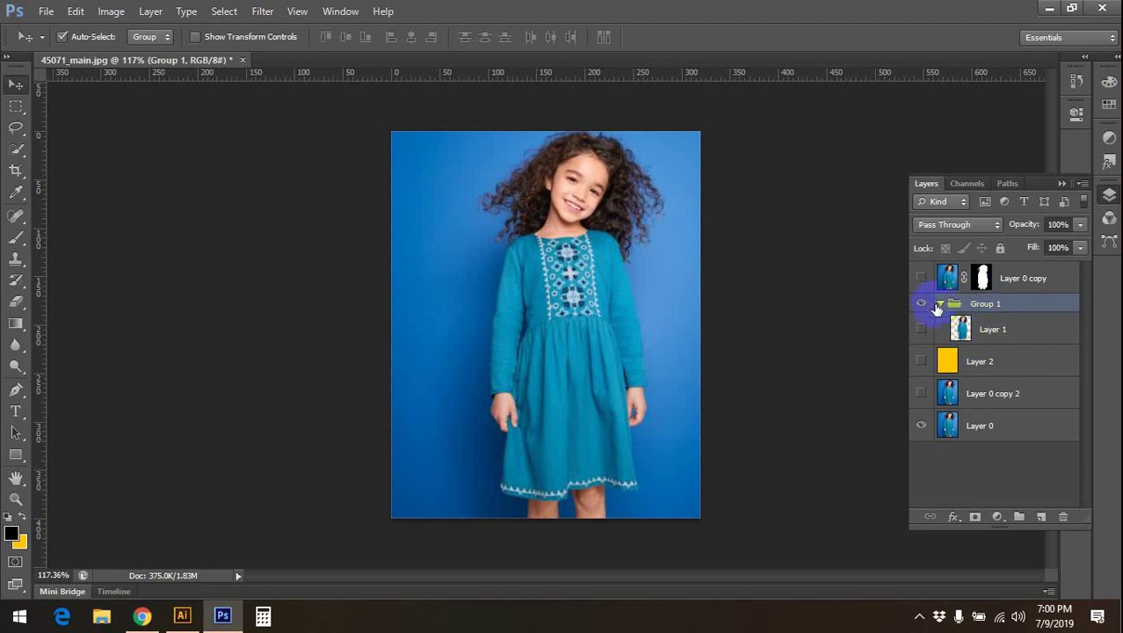
pyautogui.hotkey('ctrl', 'shift', 'g')
pyautogui.keyDown('ctrl'); pyautogui.click(1020, 281); pyautogui.keyUp('ctrl')
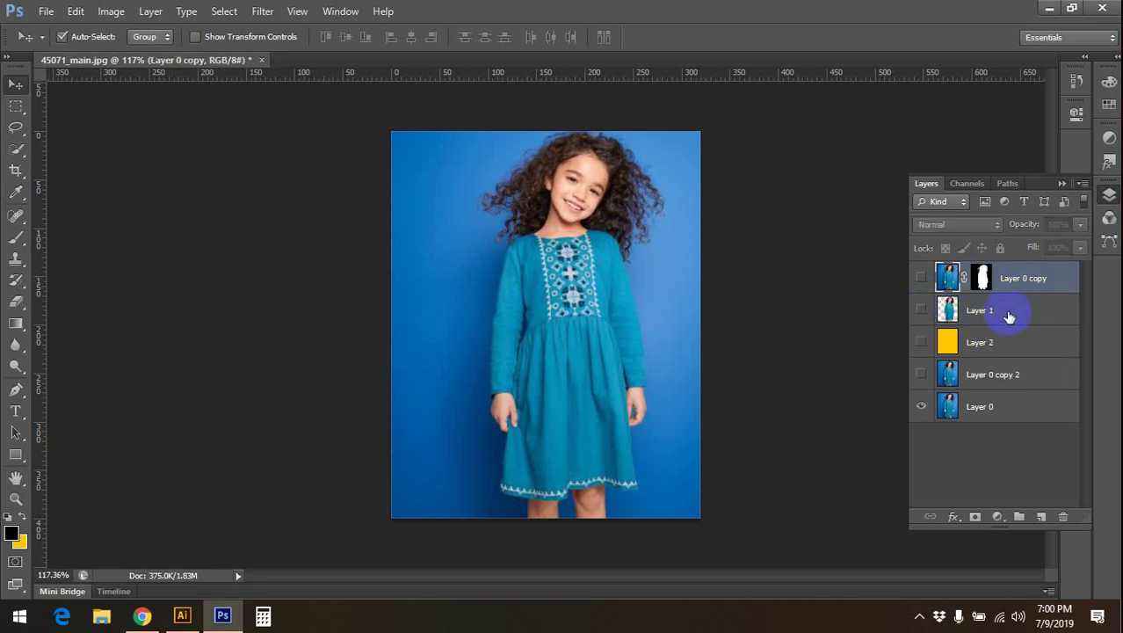
pyautogui.keyDown('ctrl'); pyautogui.click(1003, 345); pyautogui.keyUp('ctrl')
pyautogui.keyDown('ctrl'); pyautogui.click(1002, 376); pyautogui.keyUp('ctrl')
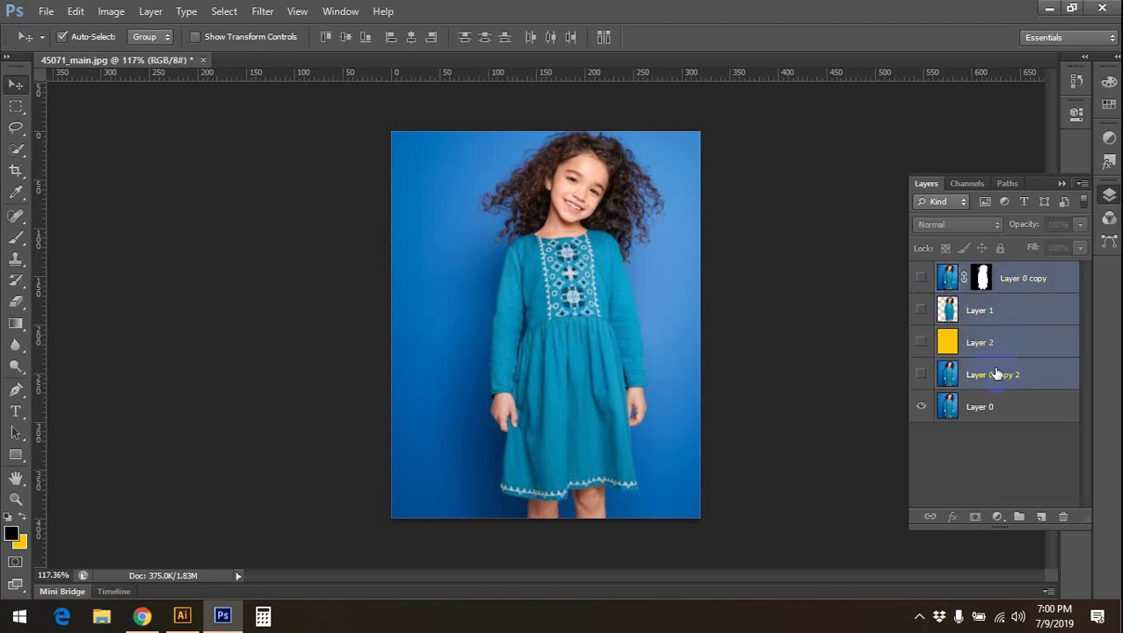
pyautogui.hotkey('ctrl', 'g')
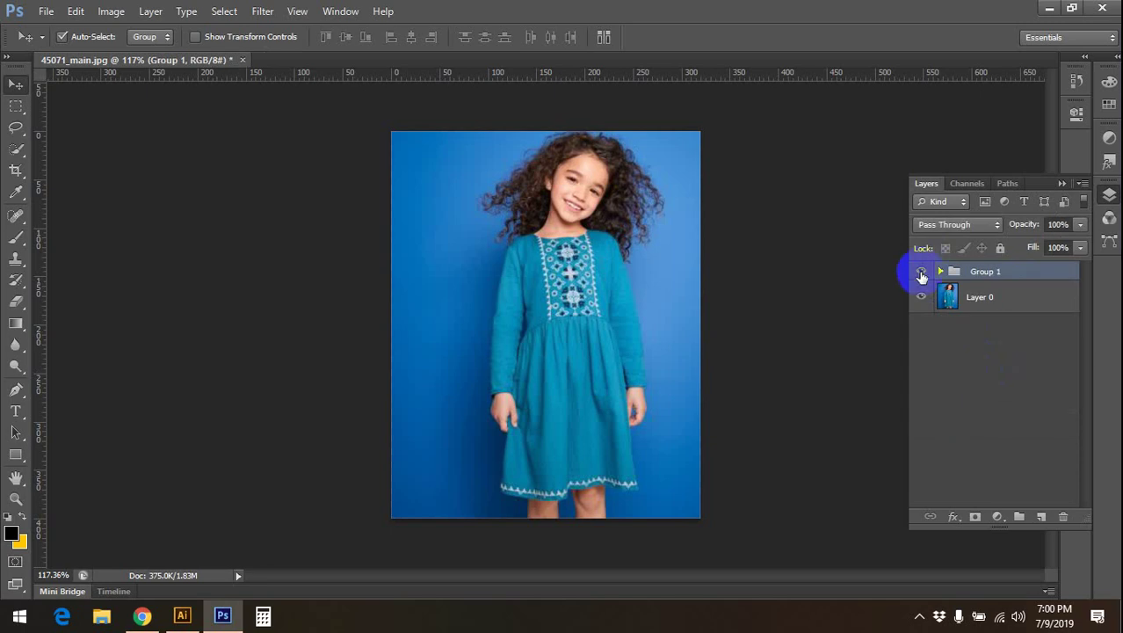
# - Toggle visibility to check the canvas, then select the photo layer Layer 0
pyautogui.click(920, 297)
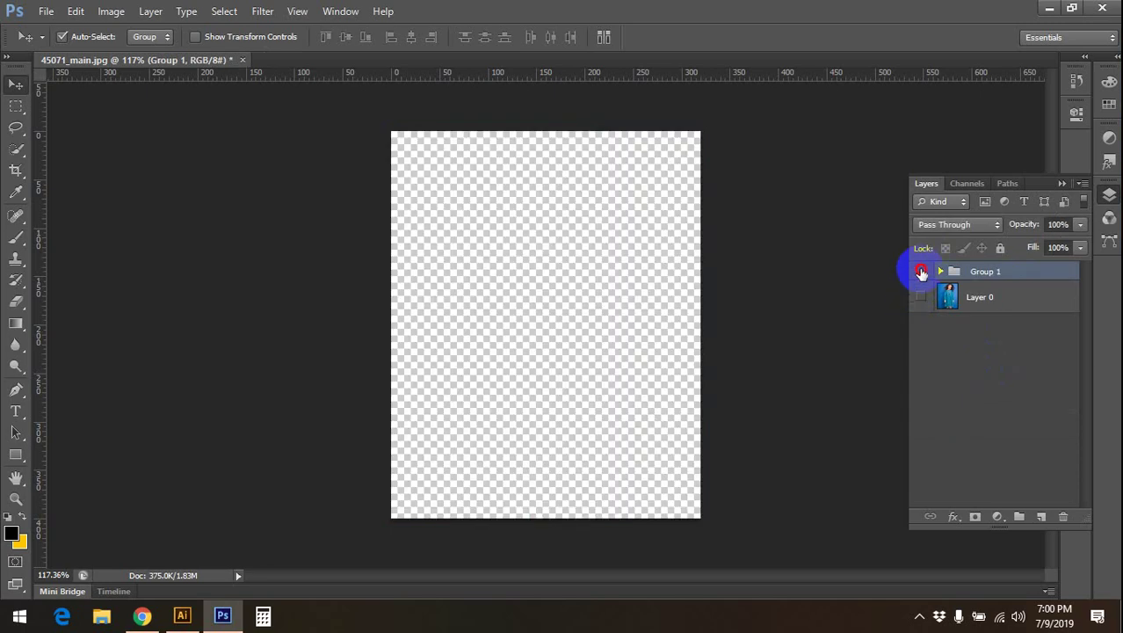
pyautogui.click(920, 297)
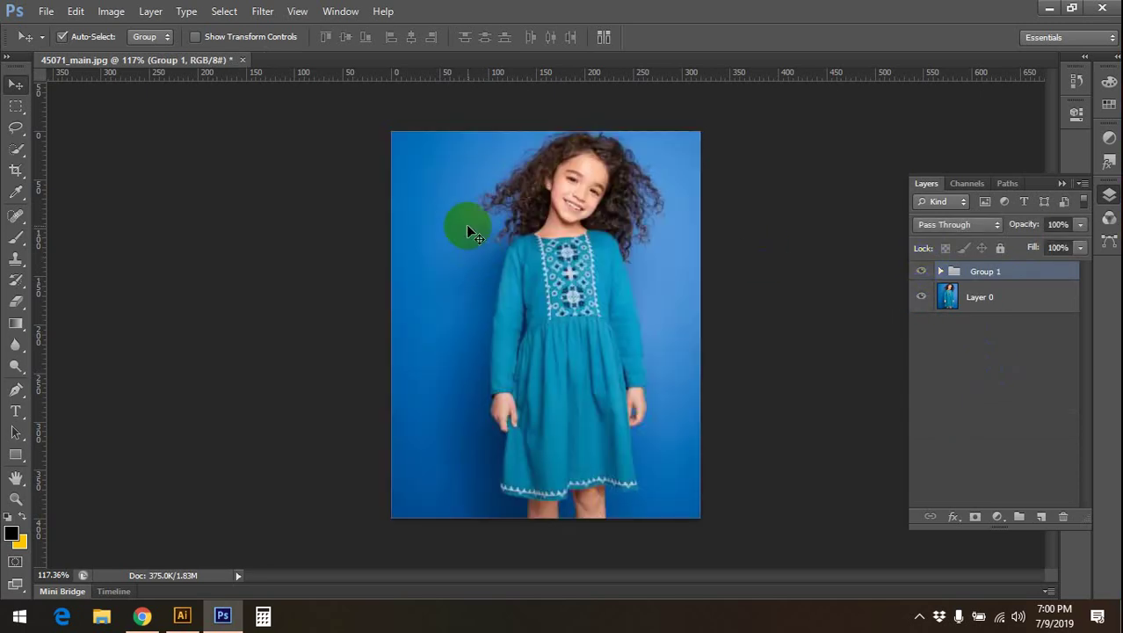
pyautogui.scroll(2, 441, 202)
pyautogui.scroll(2, 519, 241)
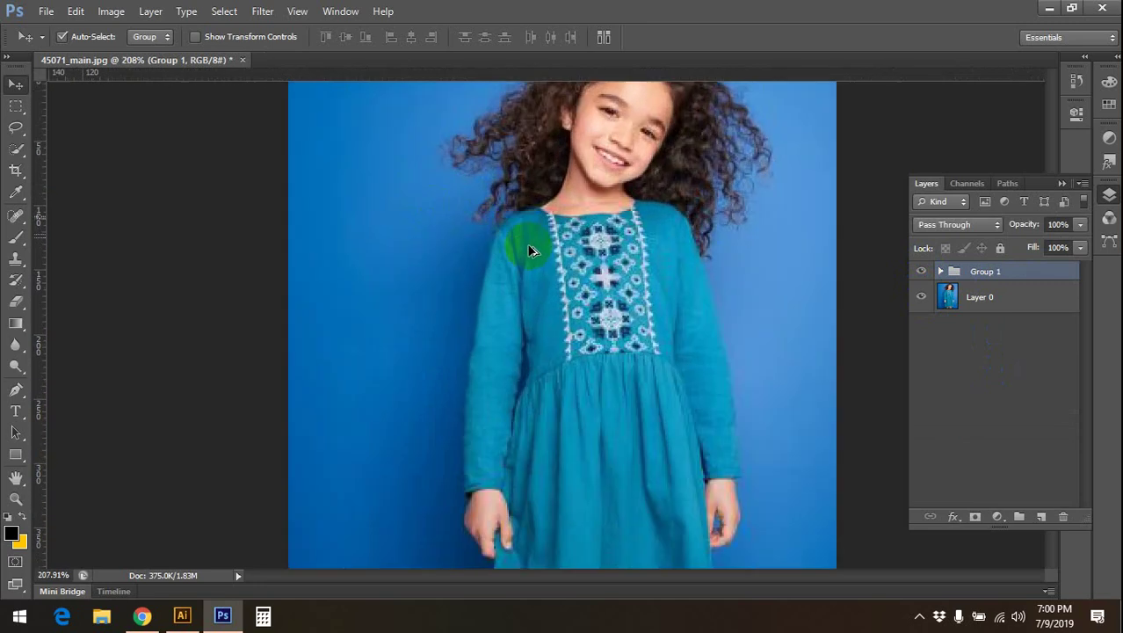
pyautogui.click(1007, 296)
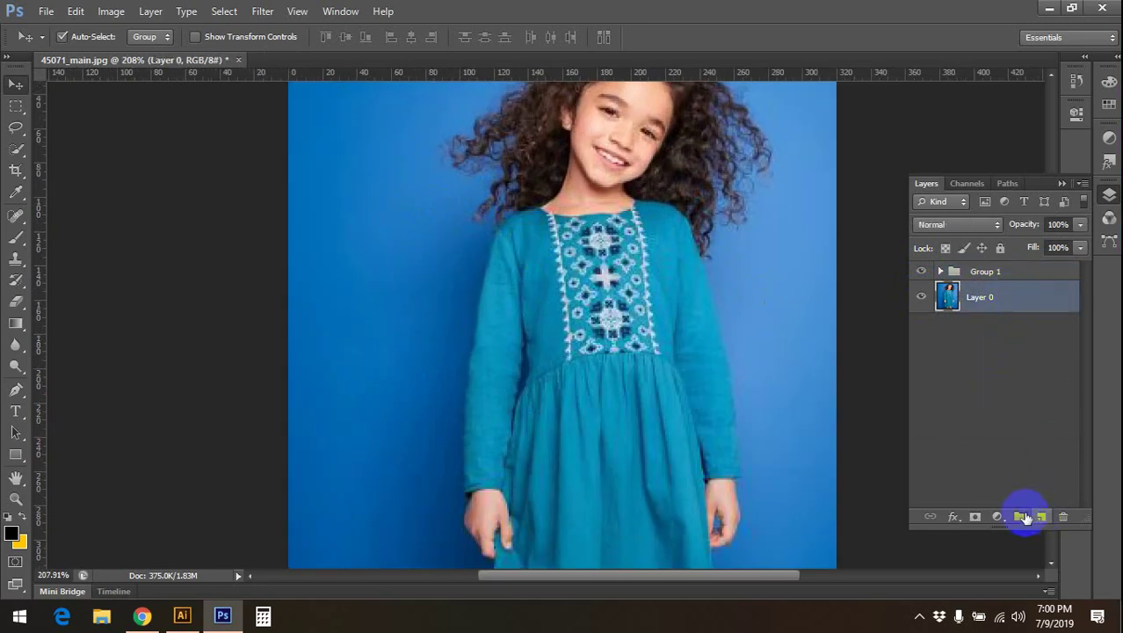
# - Duplicate Layer 0 as Layer 0 copy 3, hide the original, and inspect the dress embroidery
pyautogui.scroll(-1, 690, 277)
pyautogui.moveTo(770, 333); pyautogui.dragTo(731, 341)
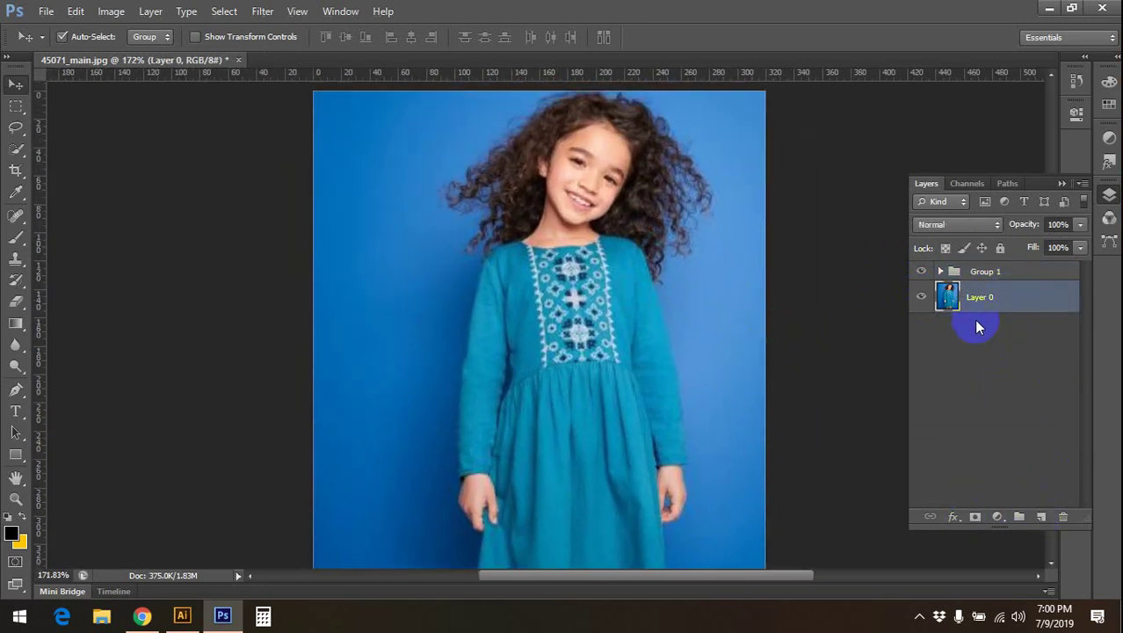
pyautogui.moveTo(978, 303); pyautogui.dragTo(1040, 517)
pyautogui.click(921, 328)
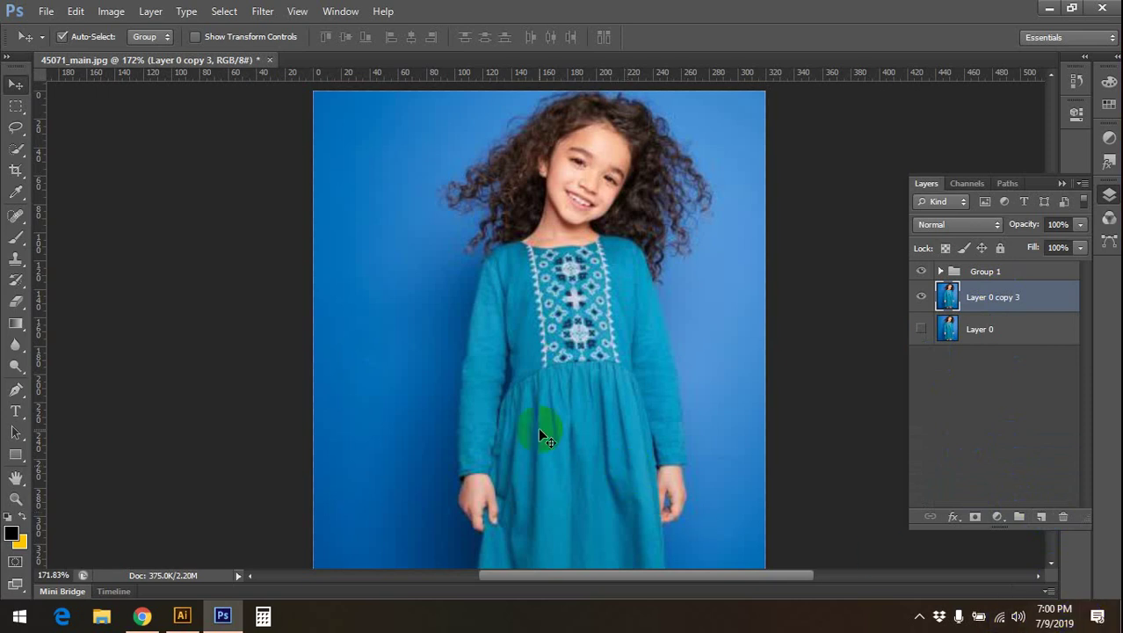
pyautogui.scroll(-3, 540, 433)
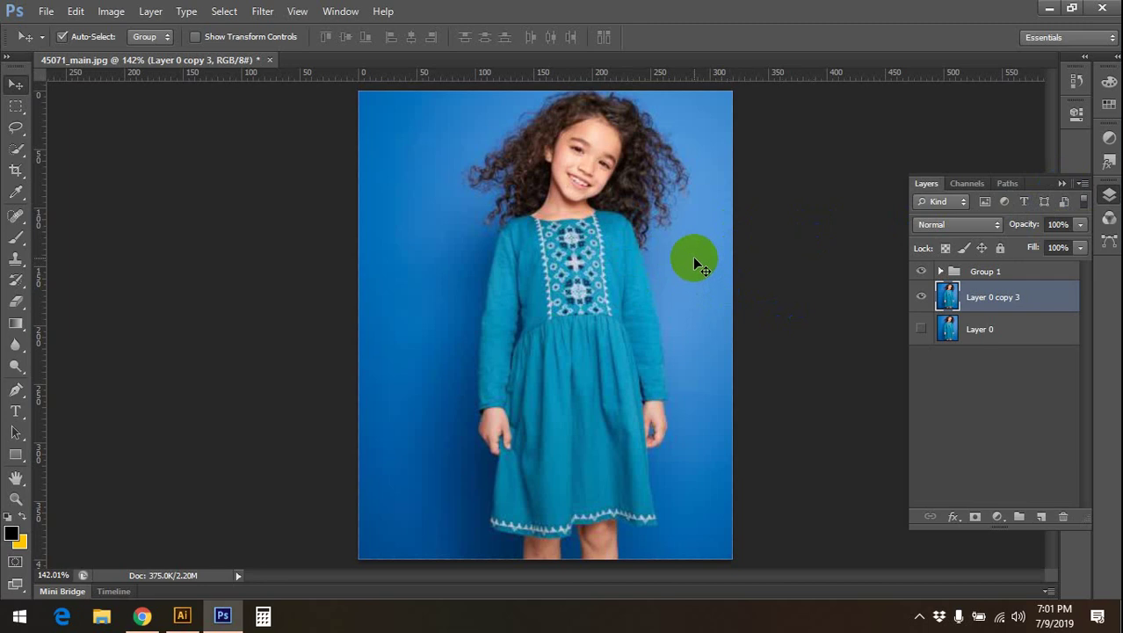
pyautogui.scroll(2, 588, 237)
pyautogui.moveTo(587, 246); pyautogui.dragTo(650, 207)
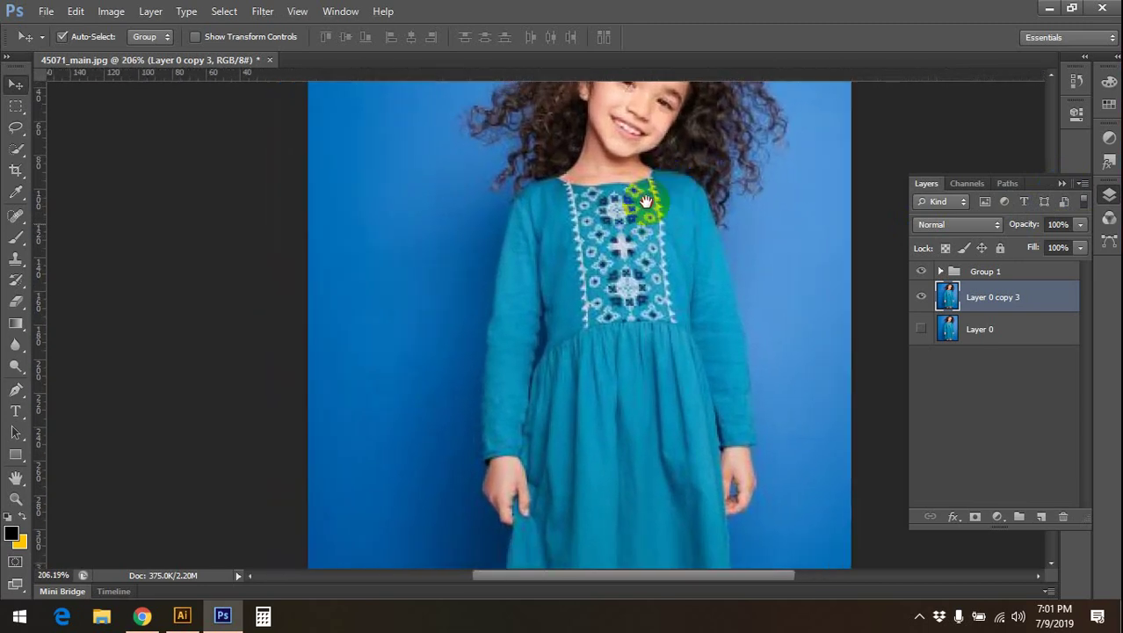
pyautogui.scroll(-2, 651, 208)
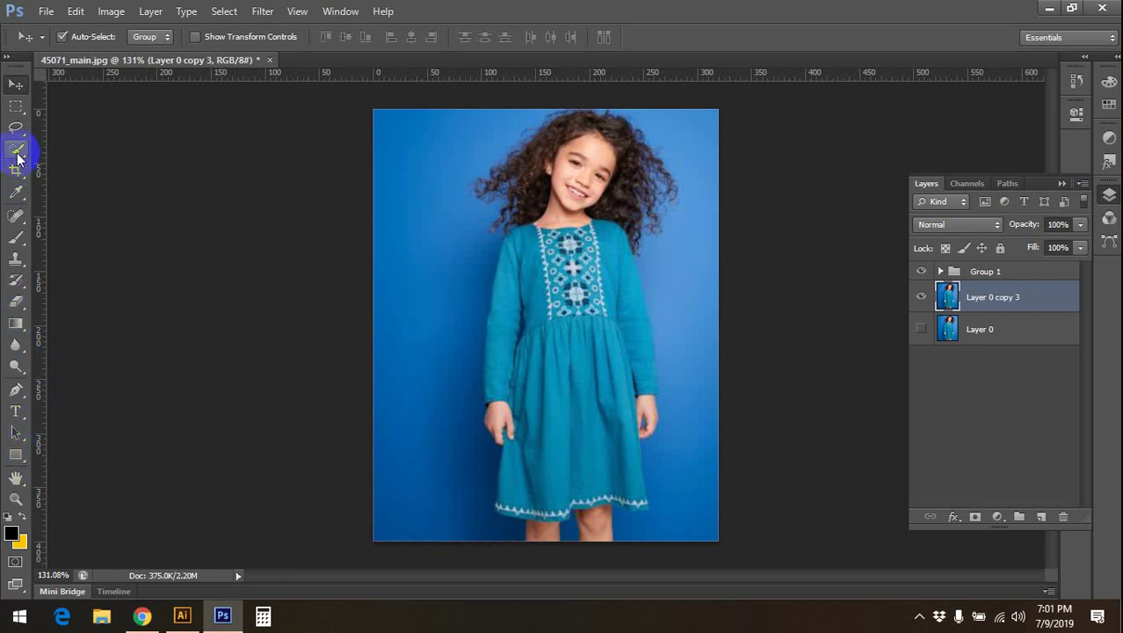
pyautogui.click(16, 389)
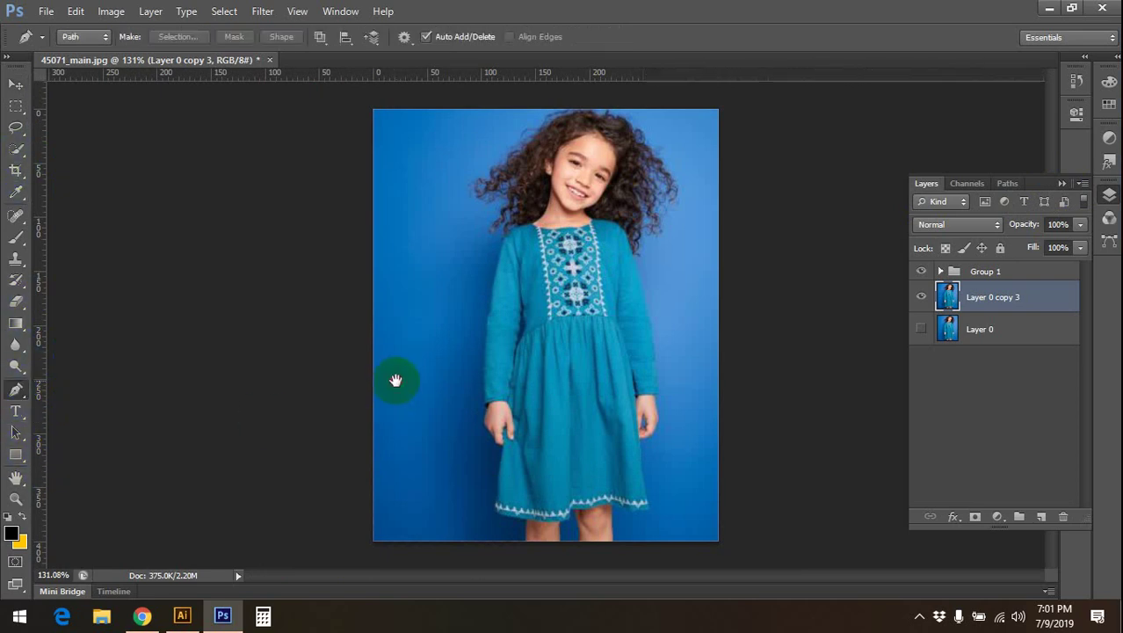
pyautogui.click(935, 273)
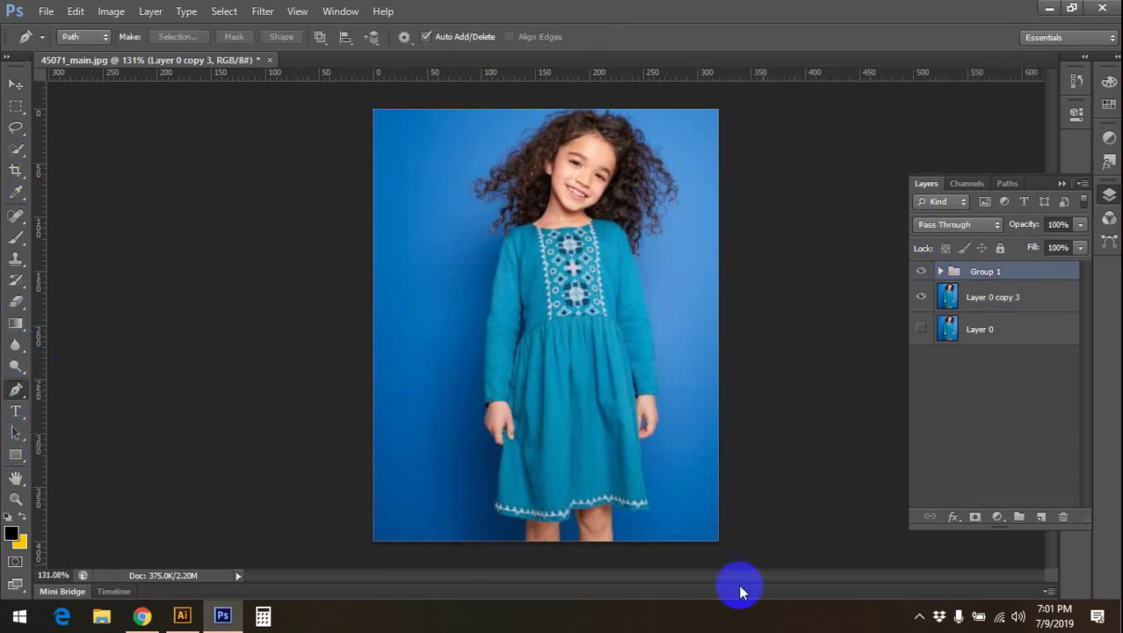
pyautogui.click(941, 273)
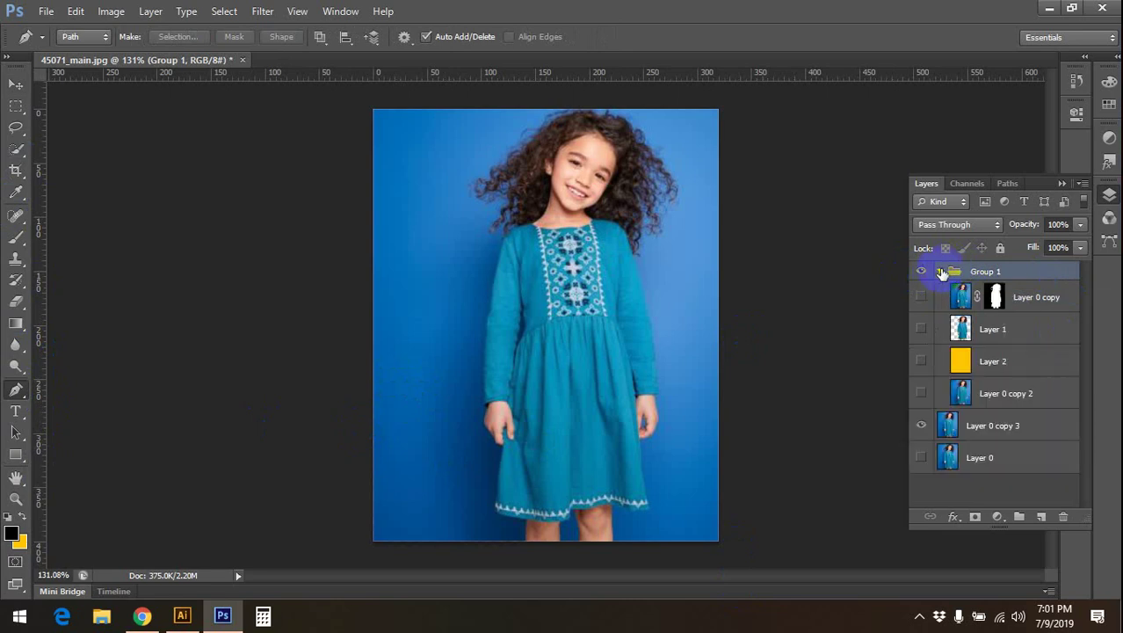
pyautogui.keyDown('ctrl'); pyautogui.click(996, 298); pyautogui.keyUp('ctrl')
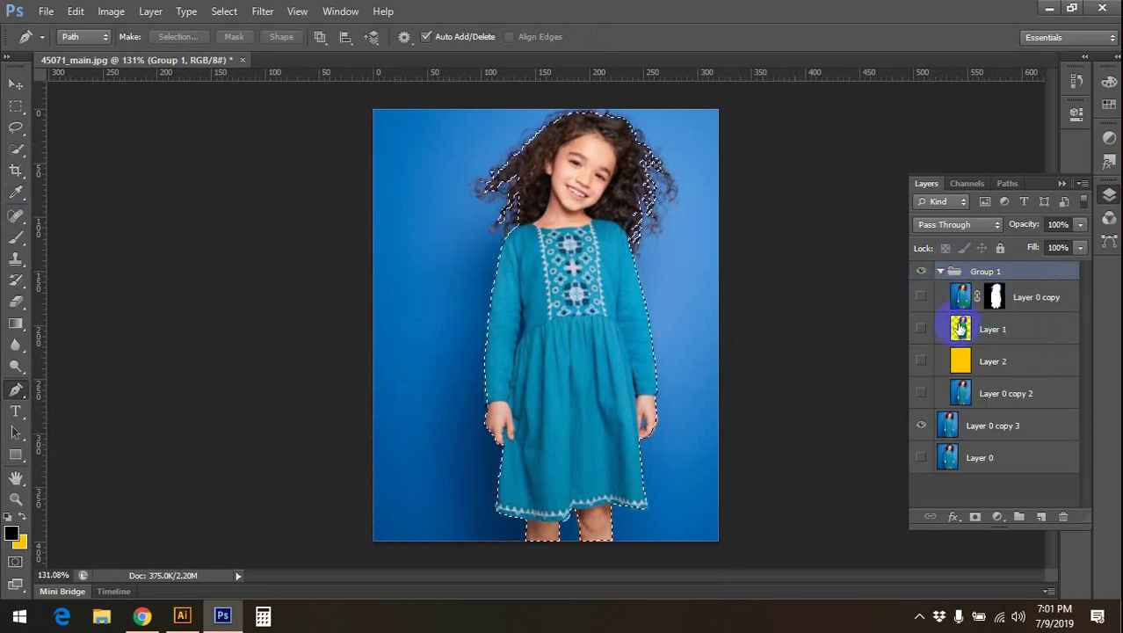
pyautogui.click(958, 325)
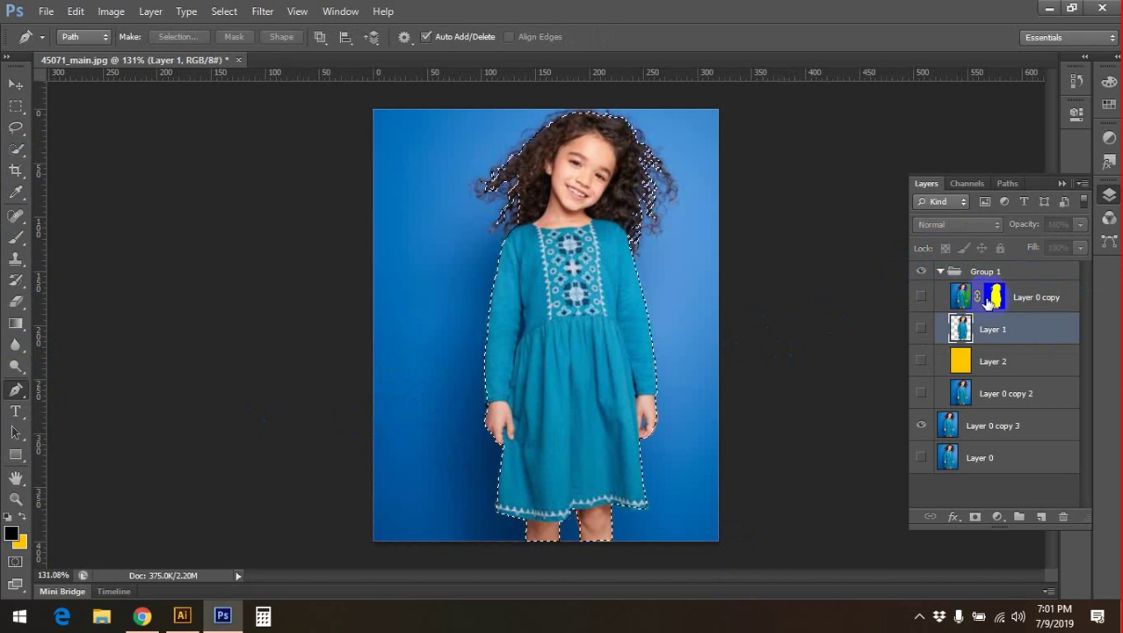
pyautogui.click(941, 271)
pyautogui.click(962, 297)
pyautogui.click(920, 329)
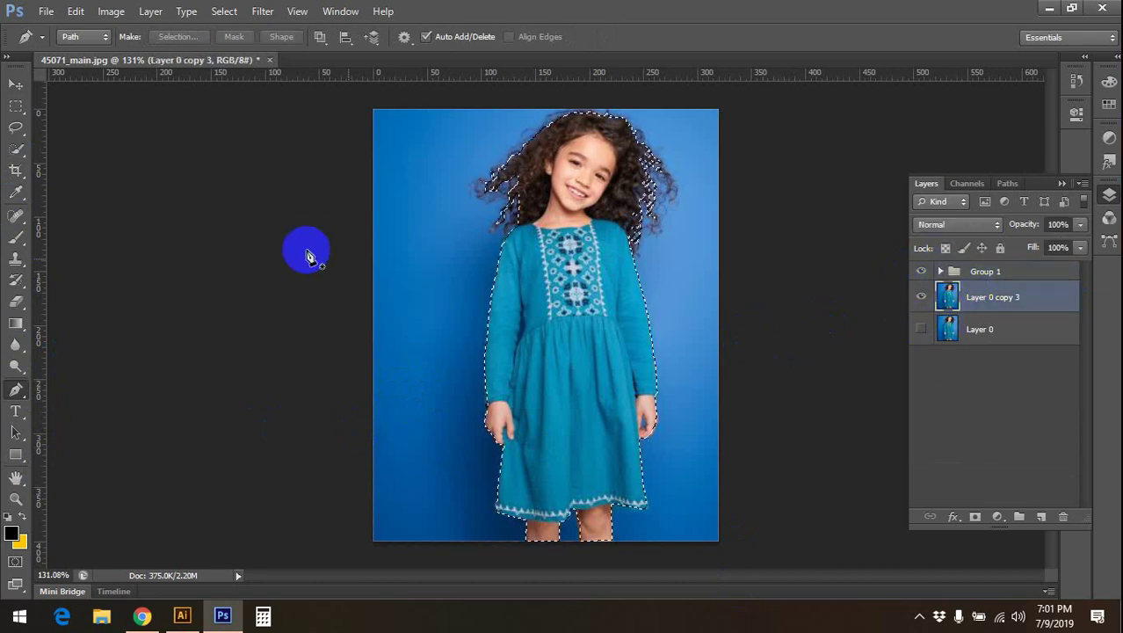
pyautogui.hotkey('ctrl', 'd')
# - Open the foreground Color Picker and close it without changing the colour
pyautogui.click(15, 84)
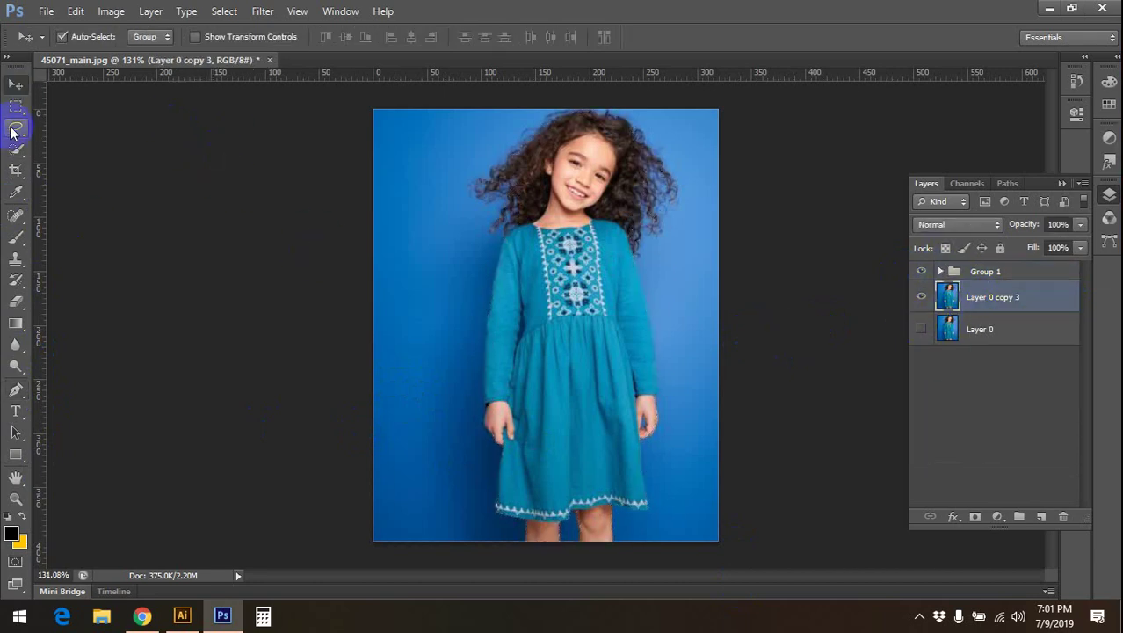
pyautogui.click(15, 303)
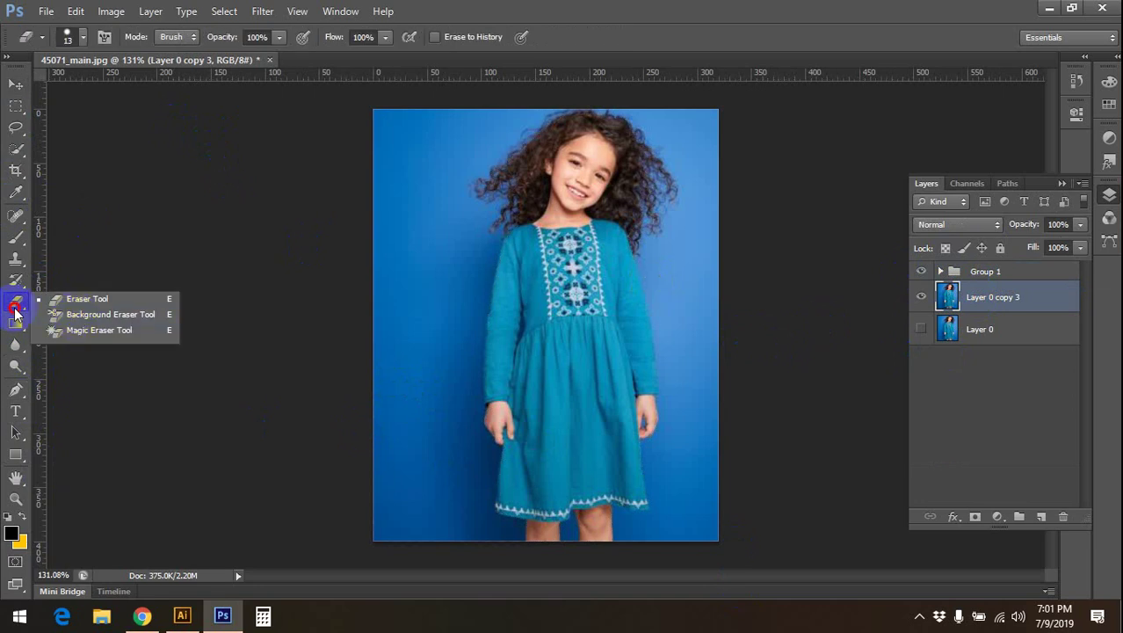
pyautogui.click(89, 314)
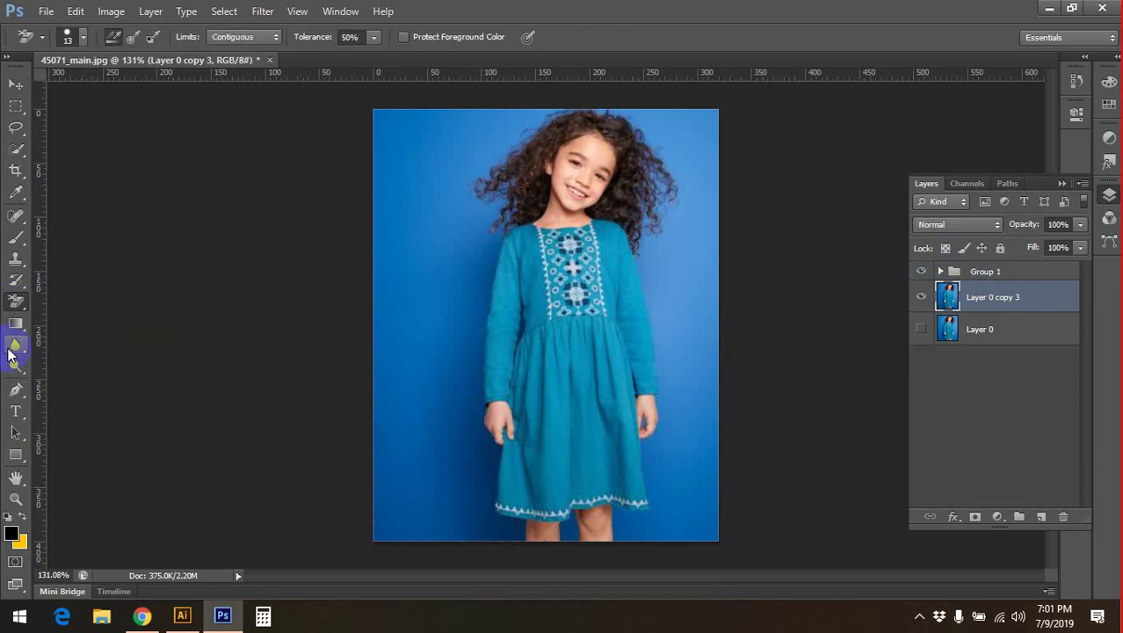
pyautogui.click(12, 533)
pyautogui.click(691, 161)
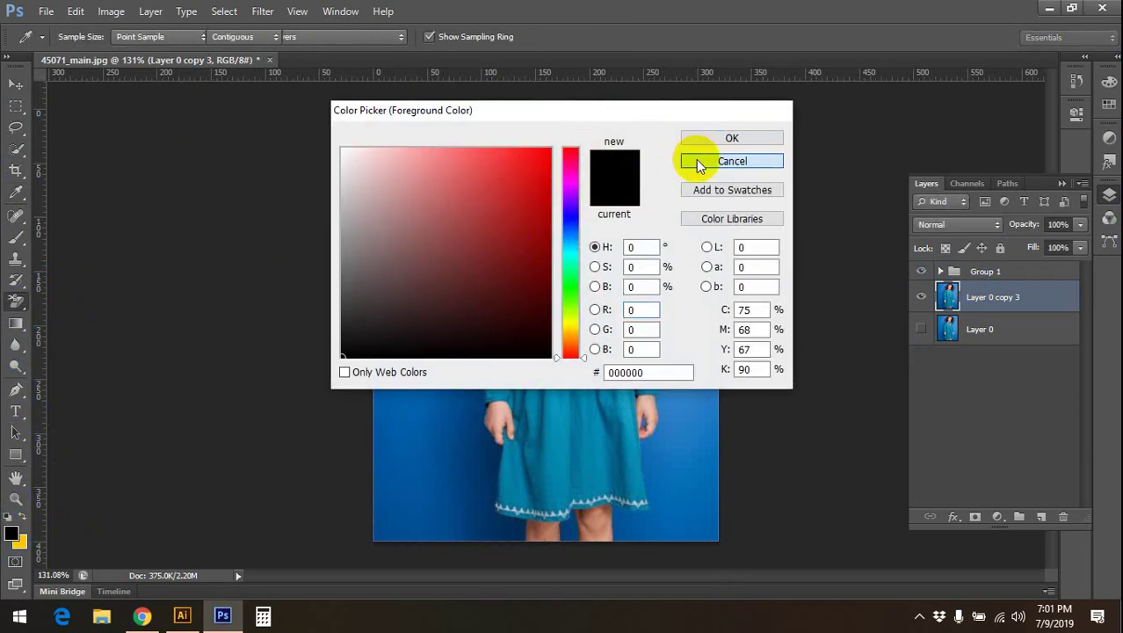
# - Sample the blue backdrop with the Eyedropper as the foreground colour, then view the dress
pyautogui.click(15, 193)
pyautogui.click(446, 297)
pyautogui.click(16, 84)
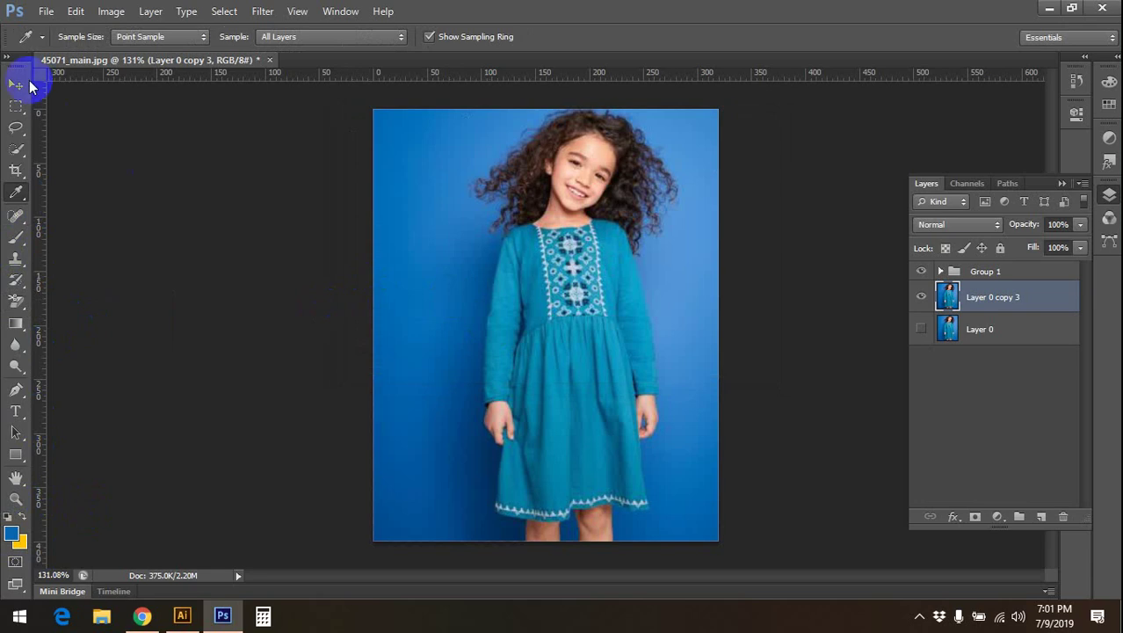
pyautogui.click(158, 135)
pyautogui.scroll(3, 415, 381)
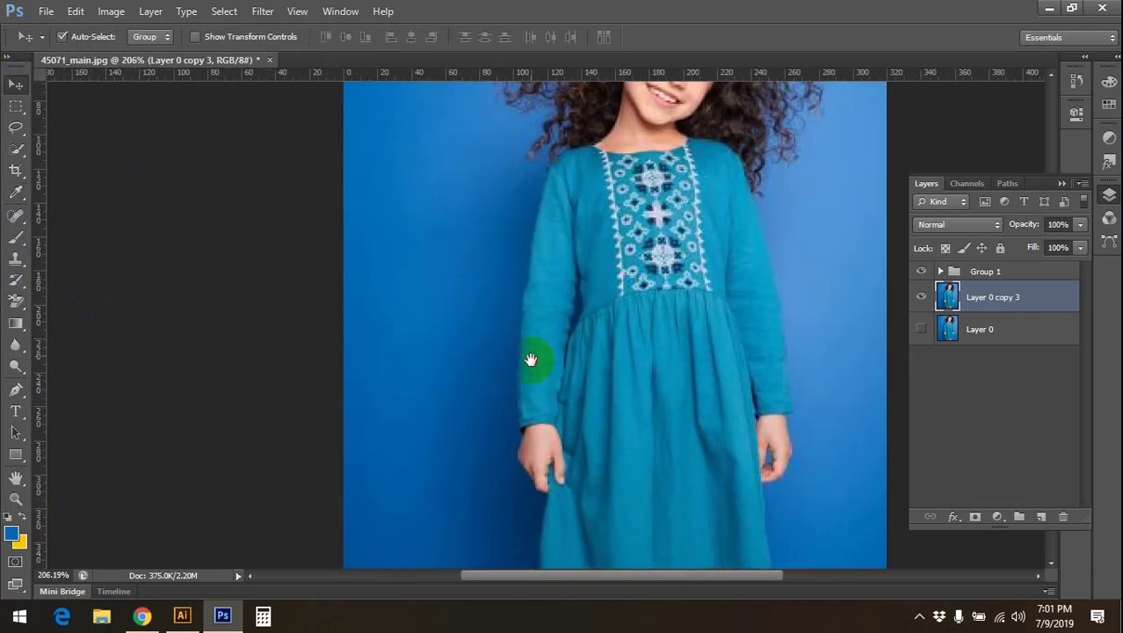
pyautogui.moveTo(532, 358); pyautogui.dragTo(507, 291)
pyautogui.scroll(-1, 509, 293)
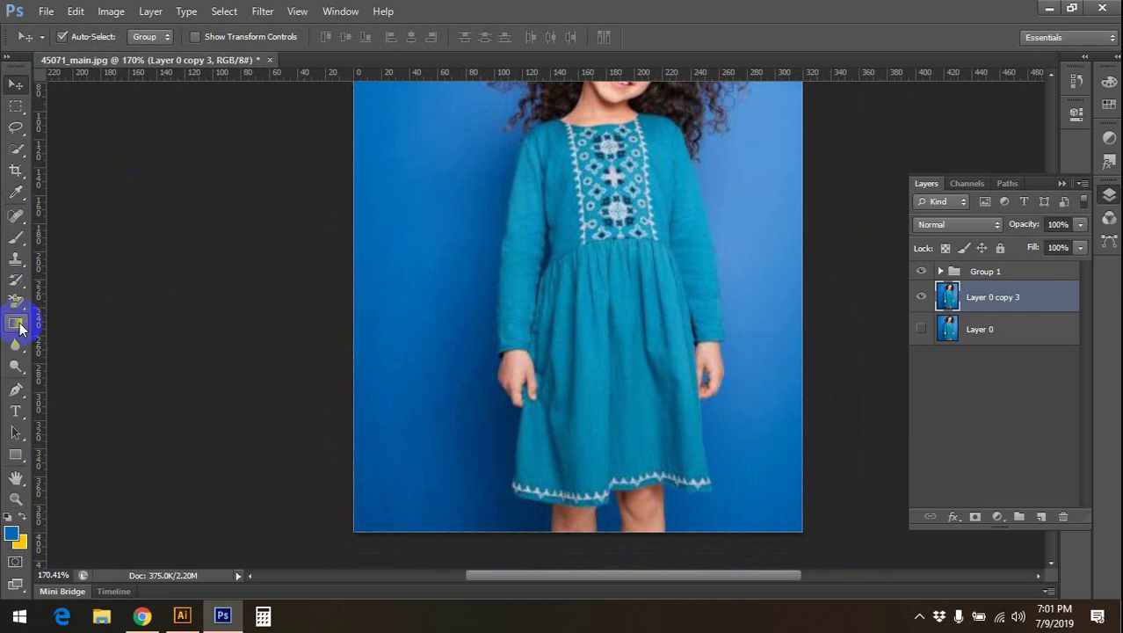
pyautogui.click(16, 389)
pyautogui.moveTo(499, 340); pyautogui.dragTo(462, 302)
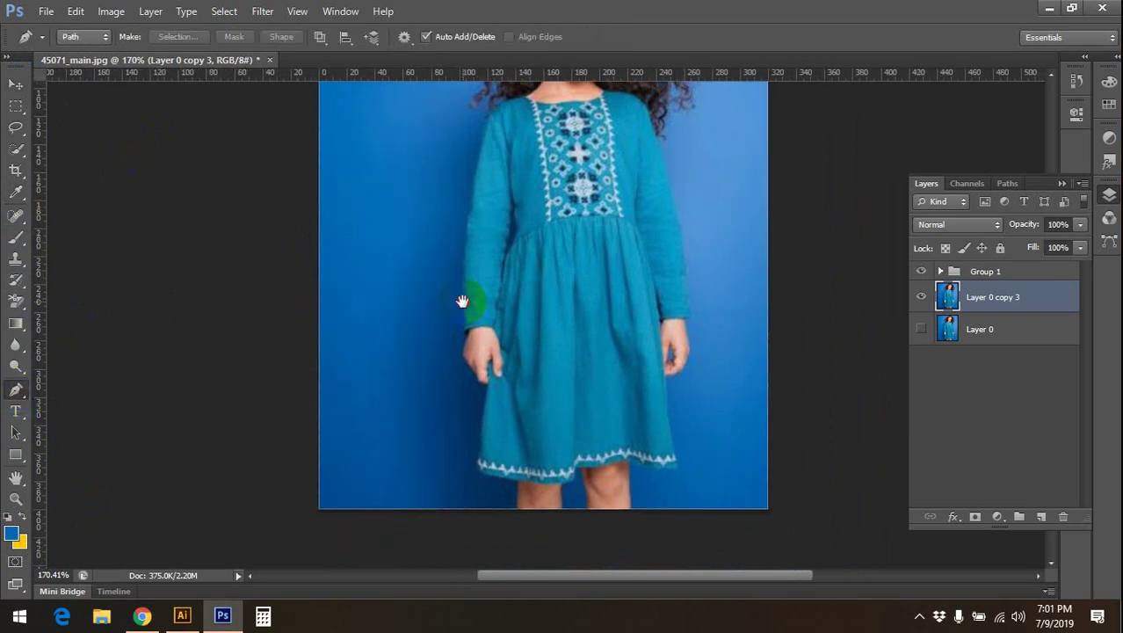
pyautogui.scroll(2, 477, 459)
pyautogui.scroll(1, 476, 460)
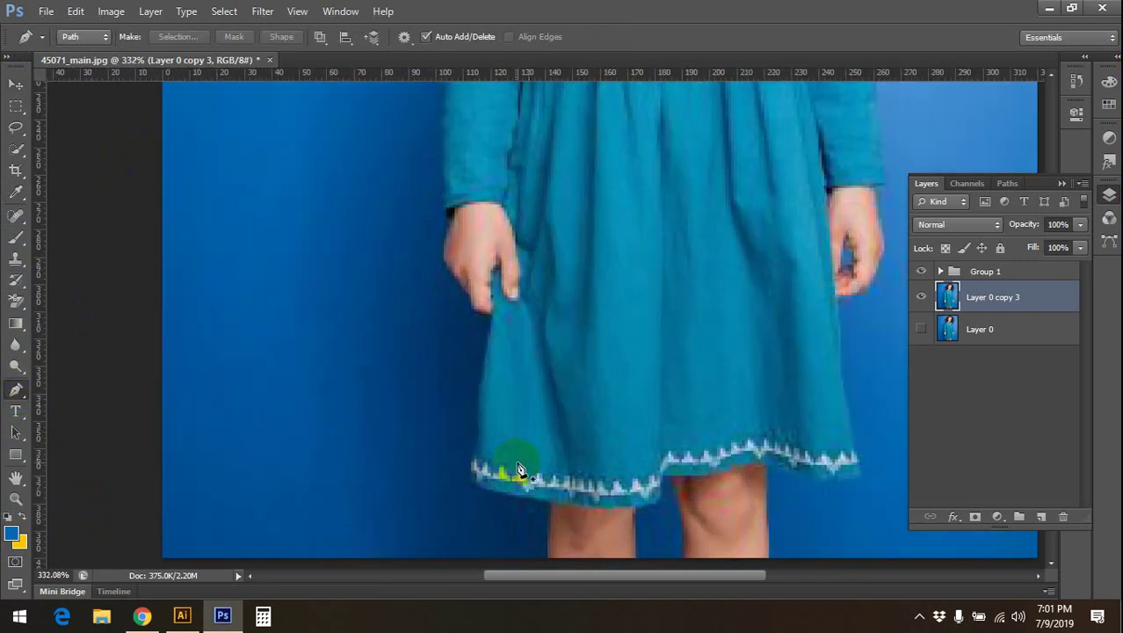
pyautogui.moveTo(514, 464); pyautogui.dragTo(559, 316)
pyautogui.click(591, 433)
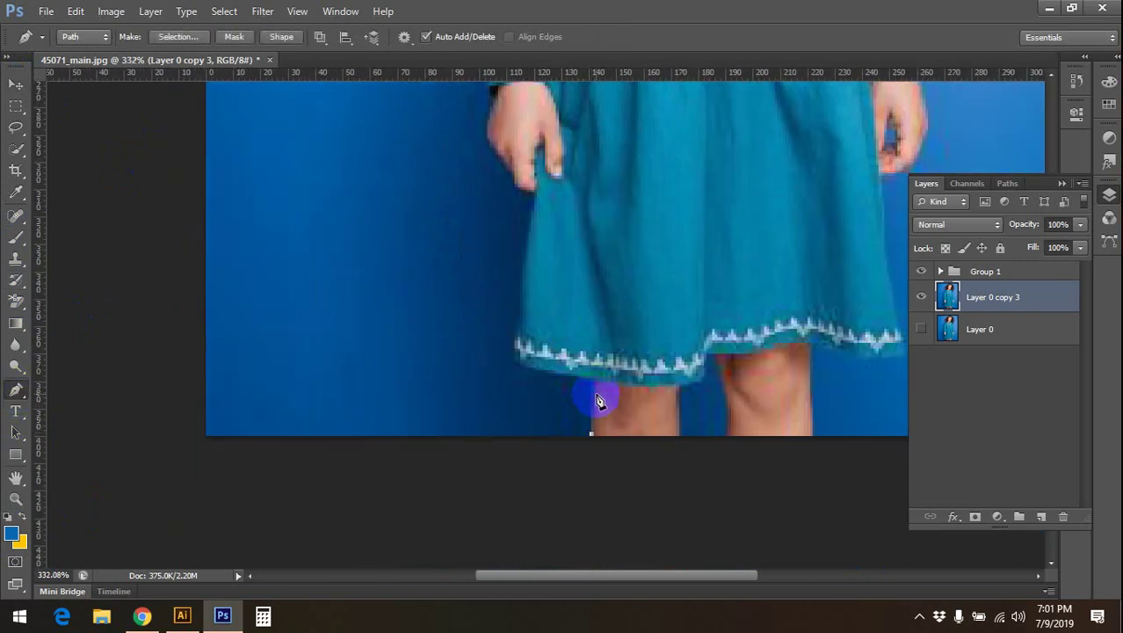
pyautogui.moveTo(516, 372); pyautogui.dragTo(592, 394)
pyautogui.click(592, 387)
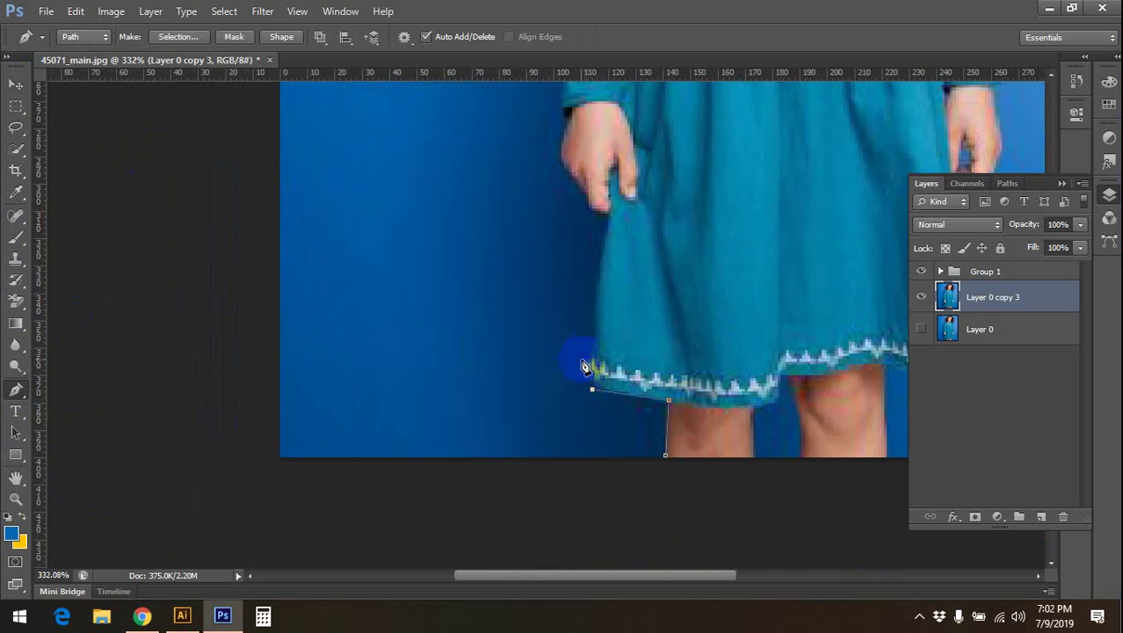
pyautogui.moveTo(493, 423); pyautogui.dragTo(479, 389)
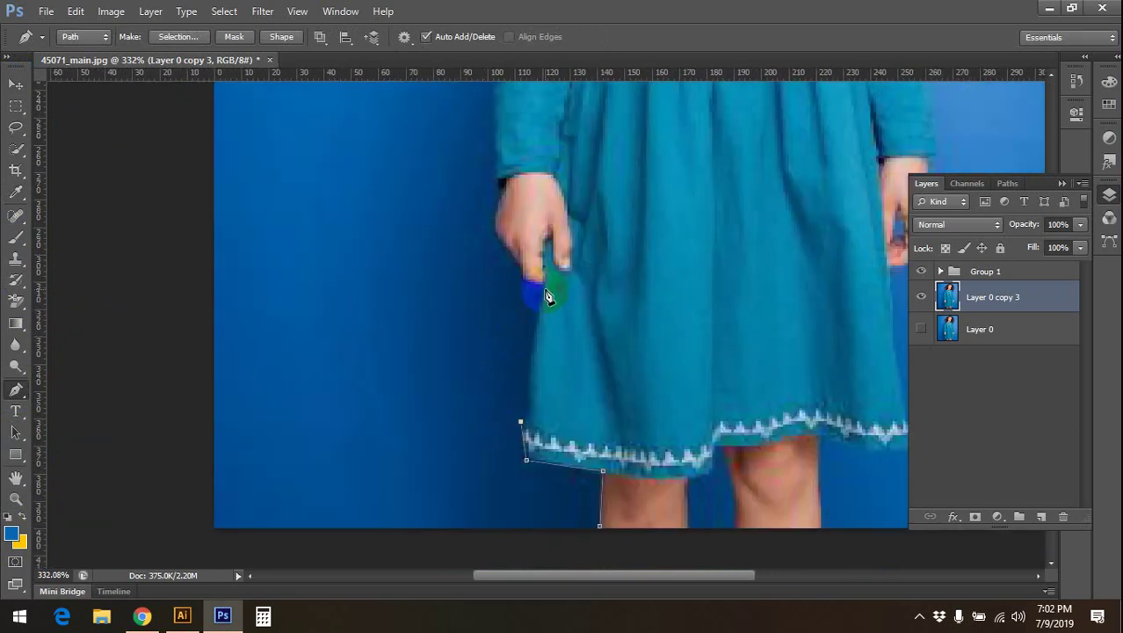
pyautogui.moveTo(554, 268); pyautogui.dragTo(550, 281)
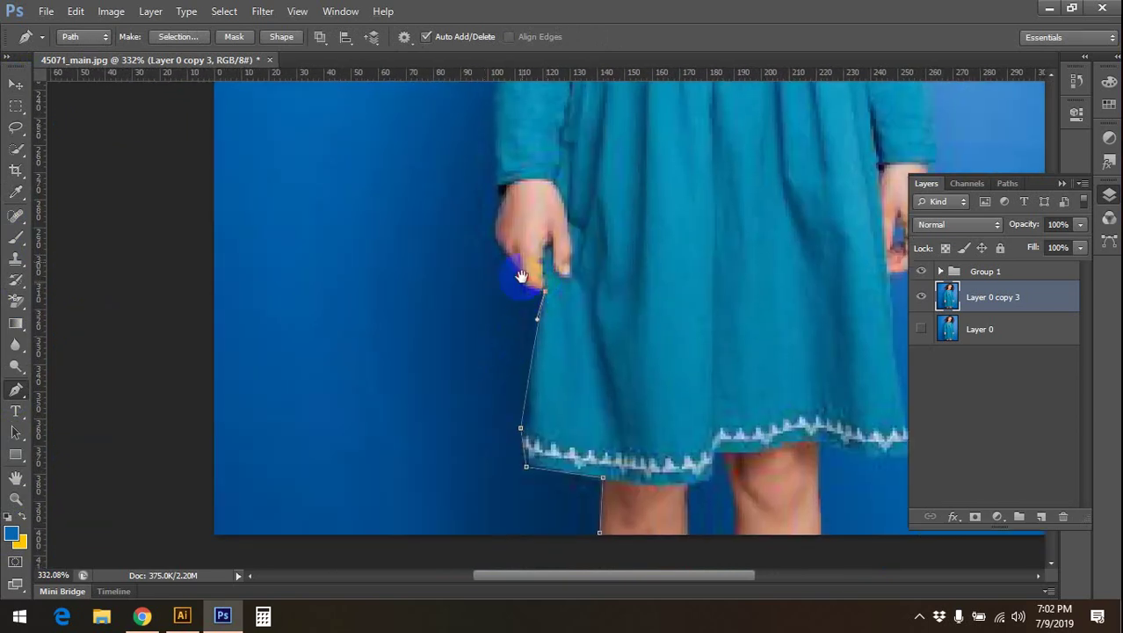
pyautogui.scroll(2, 527, 279)
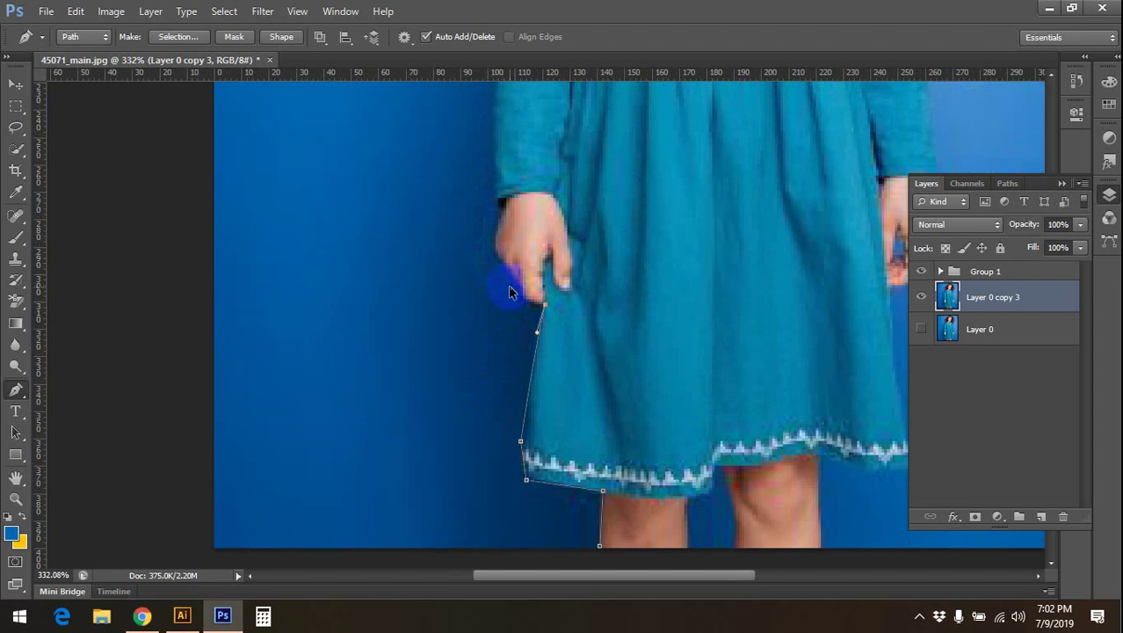
pyautogui.moveTo(552, 371); pyautogui.dragTo(509, 371)
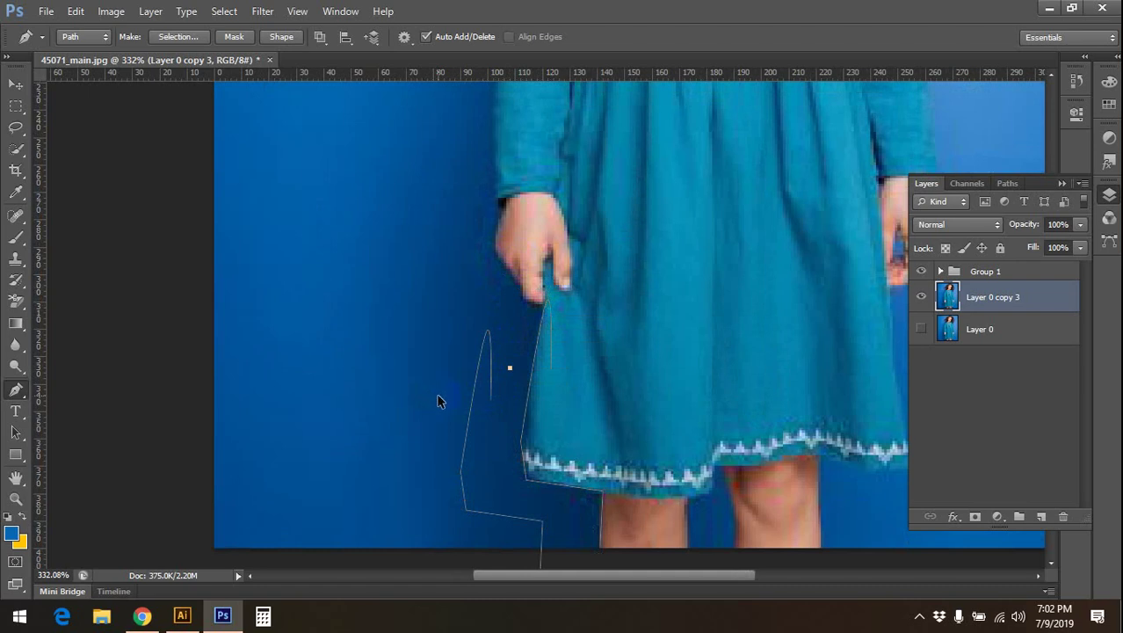
pyautogui.hotkey('ctrl', 'Return')
pyautogui.hotkey('ctrl', 'd')
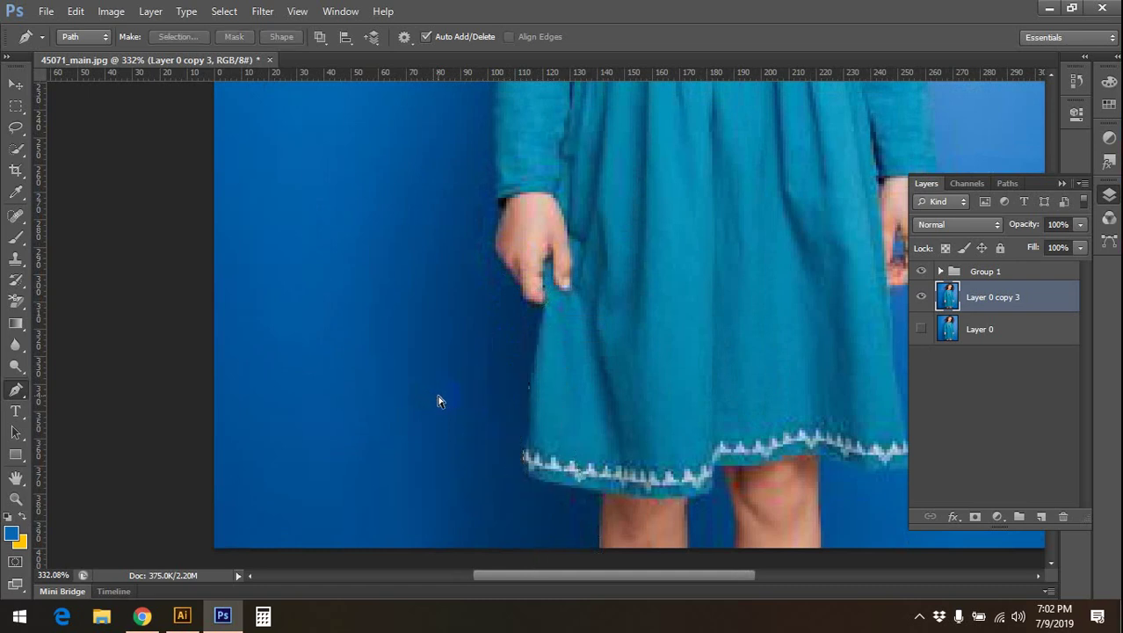
pyautogui.scroll(-2, 444, 391)
# - Pan and zoom the view in on the lower dress
pyautogui.click(13, 88)
pyautogui.scroll(-1, 170, 185)
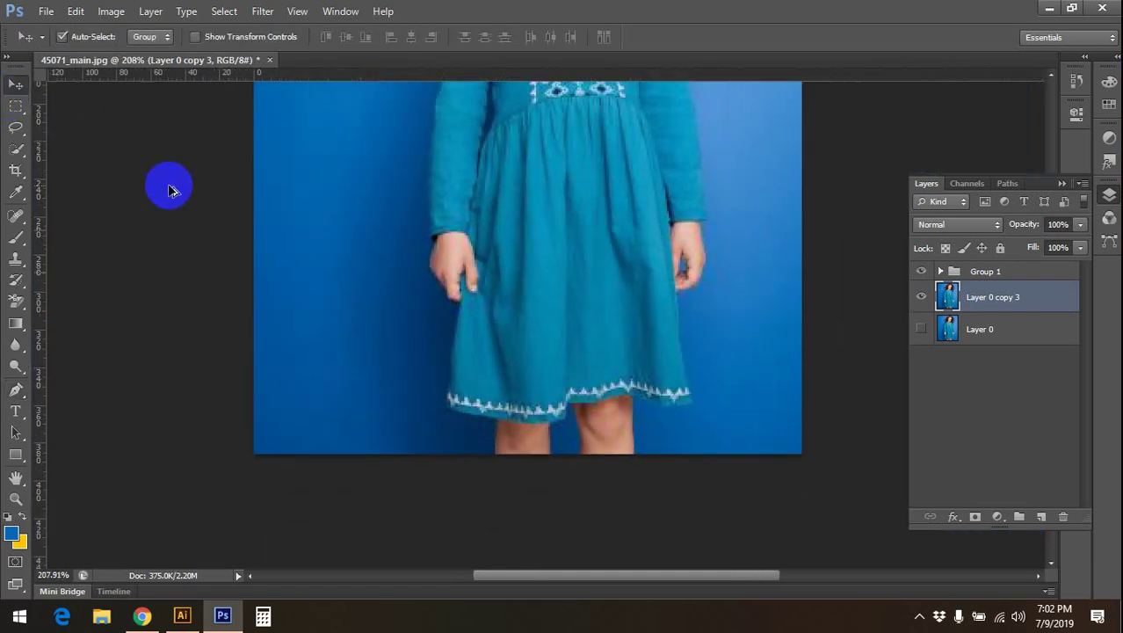
pyautogui.moveTo(170, 186)
pyautogui.mouseDown()
pyautogui.moveTo(314, 255)
pyautogui.moveTo(364, 260)
pyautogui.mouseUp()
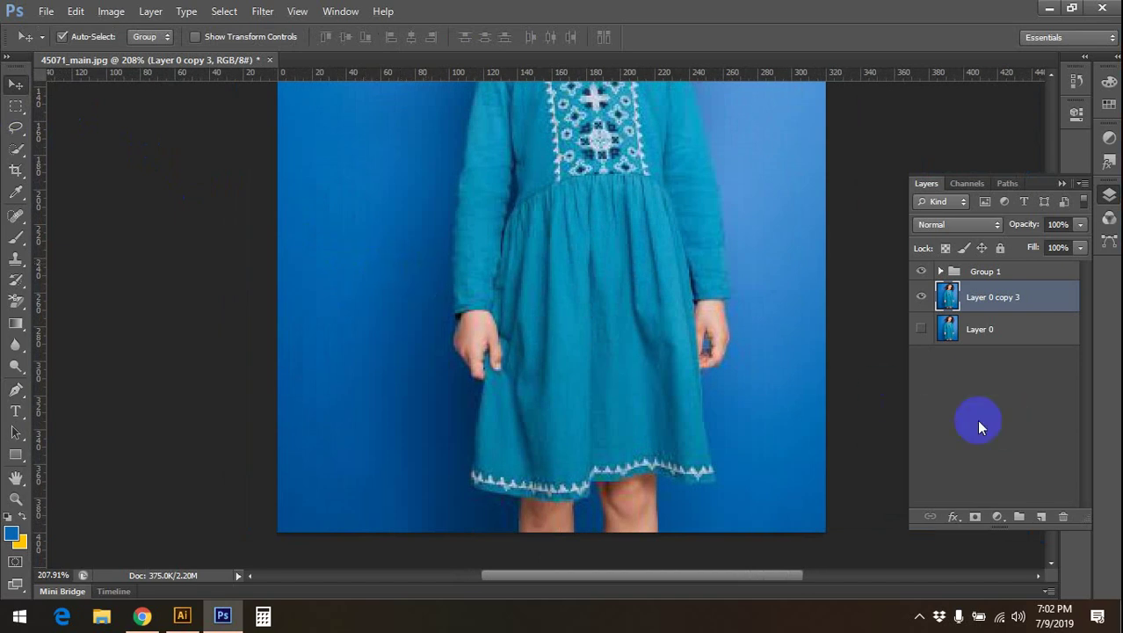
pyautogui.click(16, 301)
pyautogui.moveTo(299, 355); pyautogui.dragTo(543, 444)
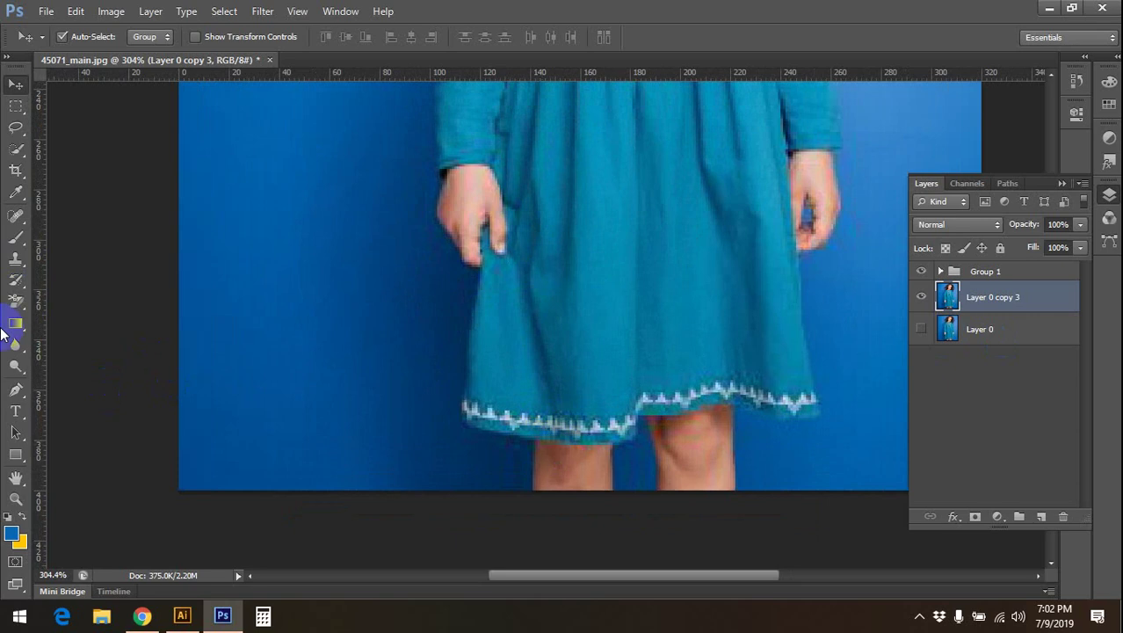
# - Start a Pen path at the image's bottom edge, up to the hem corner and skirt's left edge
pyautogui.click(16, 389)
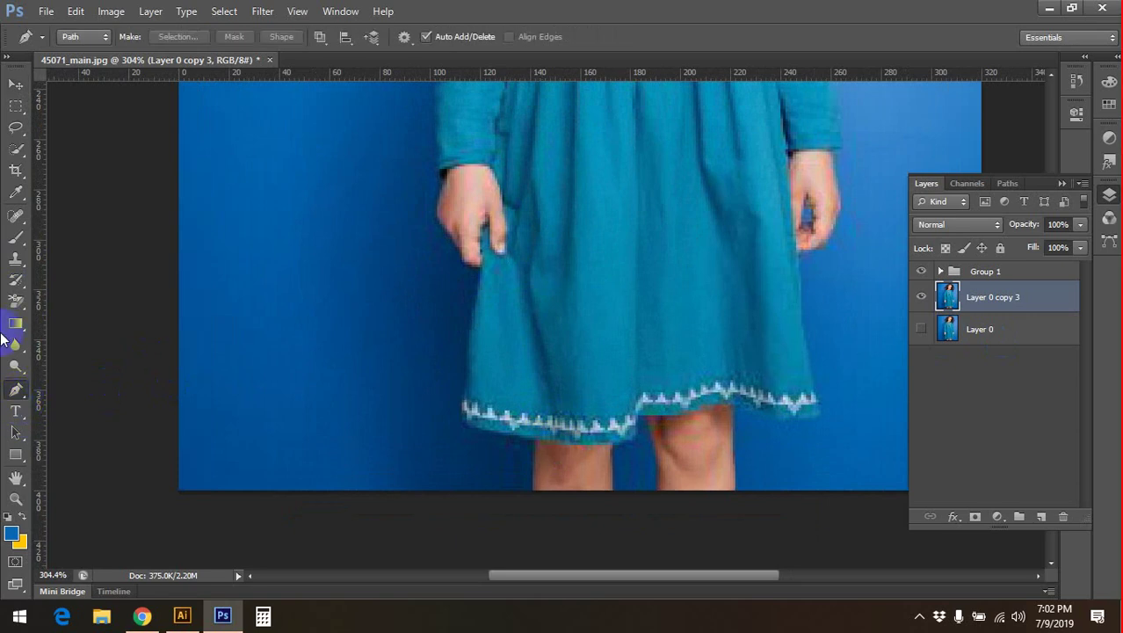
pyautogui.click(533, 491)
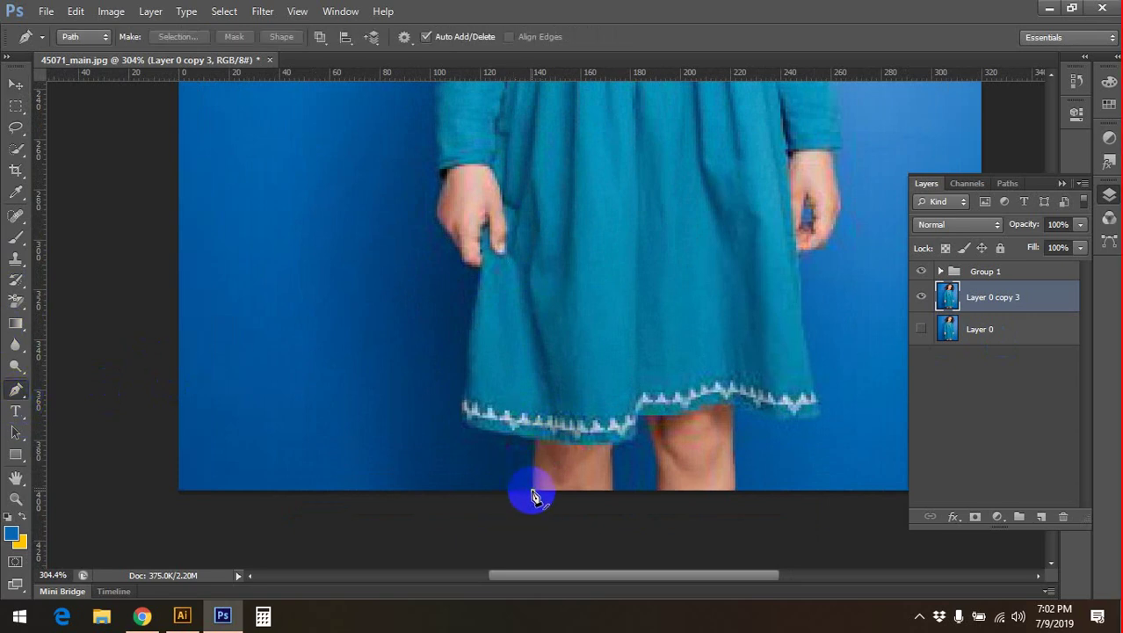
pyautogui.click(533, 441)
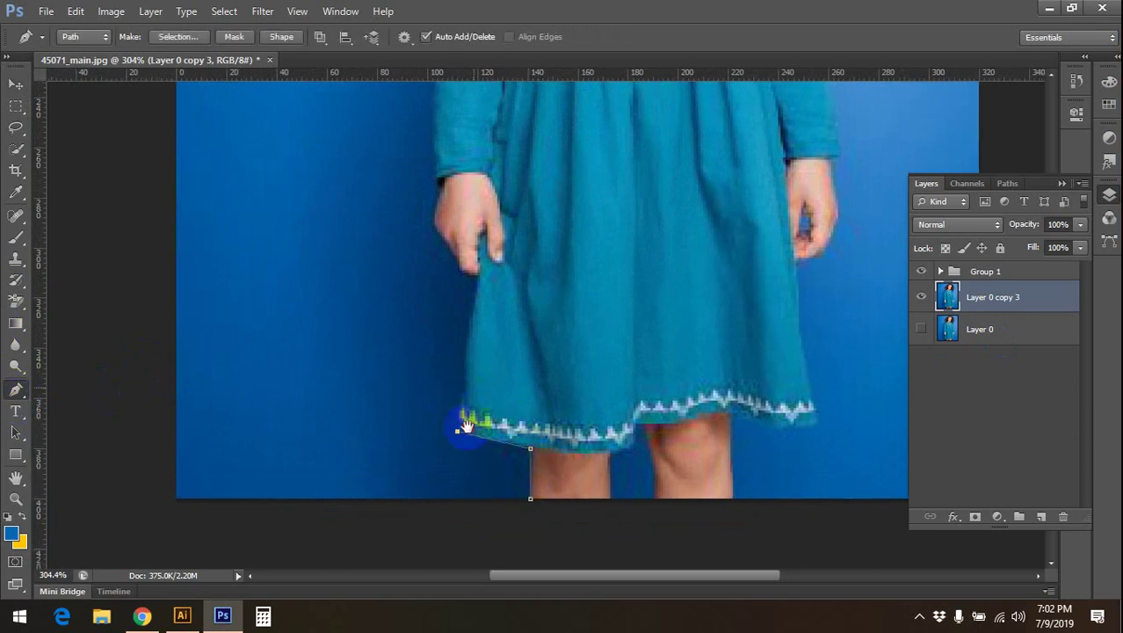
pyautogui.scroll(3, 464, 426)
pyautogui.click(474, 325)
pyautogui.scroll(2, 470, 351)
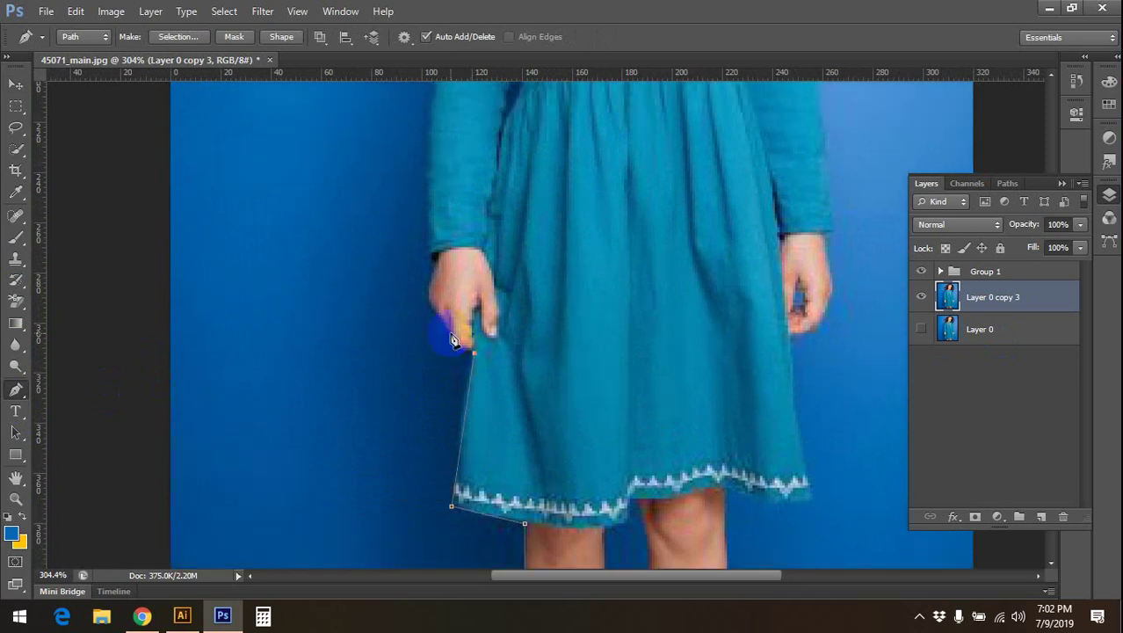
pyautogui.click(428, 305)
# - Continue the path with curved anchors around the hand and up the sleeve toward the shoulder
pyautogui.click(433, 280)
pyautogui.scroll(5, 437, 265)
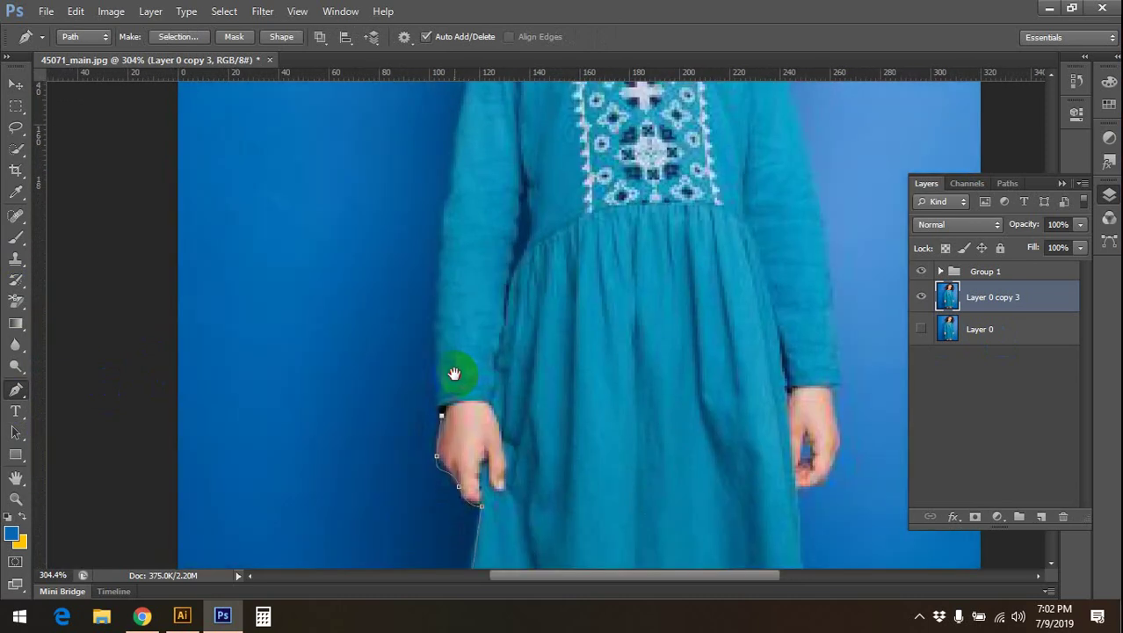
pyautogui.moveTo(436, 283)
pyautogui.mouseDown()
pyautogui.moveTo(447, 245)
pyautogui.moveTo(430, 342)
pyautogui.mouseUp()
pyautogui.click(436, 285)
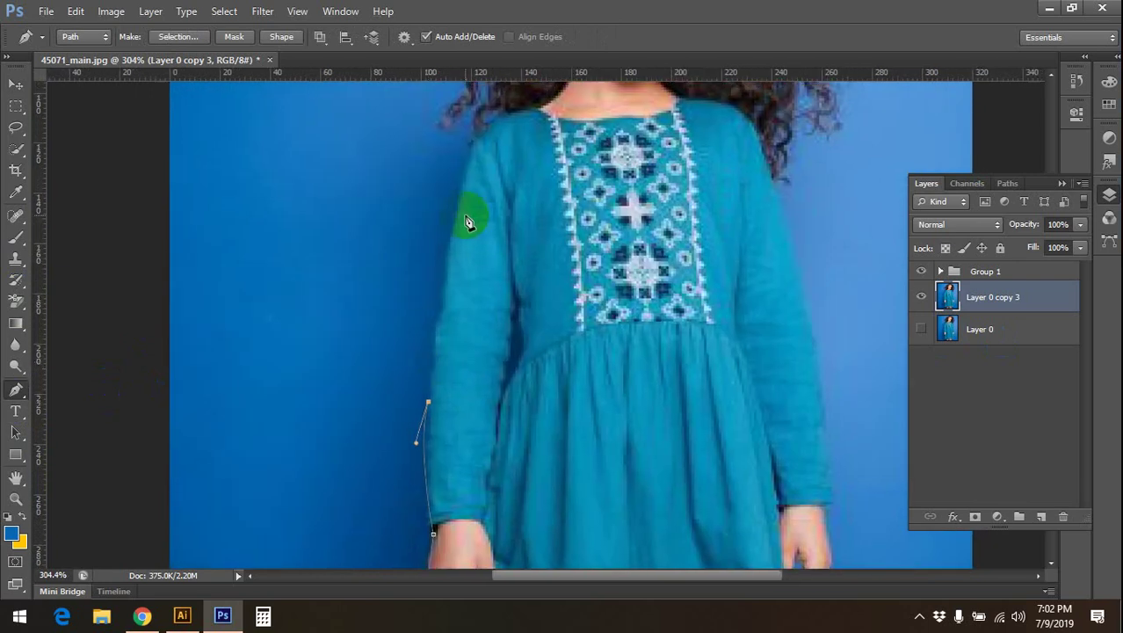
pyautogui.moveTo(457, 219)
pyautogui.mouseDown()
pyautogui.moveTo(465, 196)
pyautogui.moveTo(446, 321)
pyautogui.mouseUp()
pyautogui.keyDown('alt'); pyautogui.click(458, 282); pyautogui.keyUp('alt')
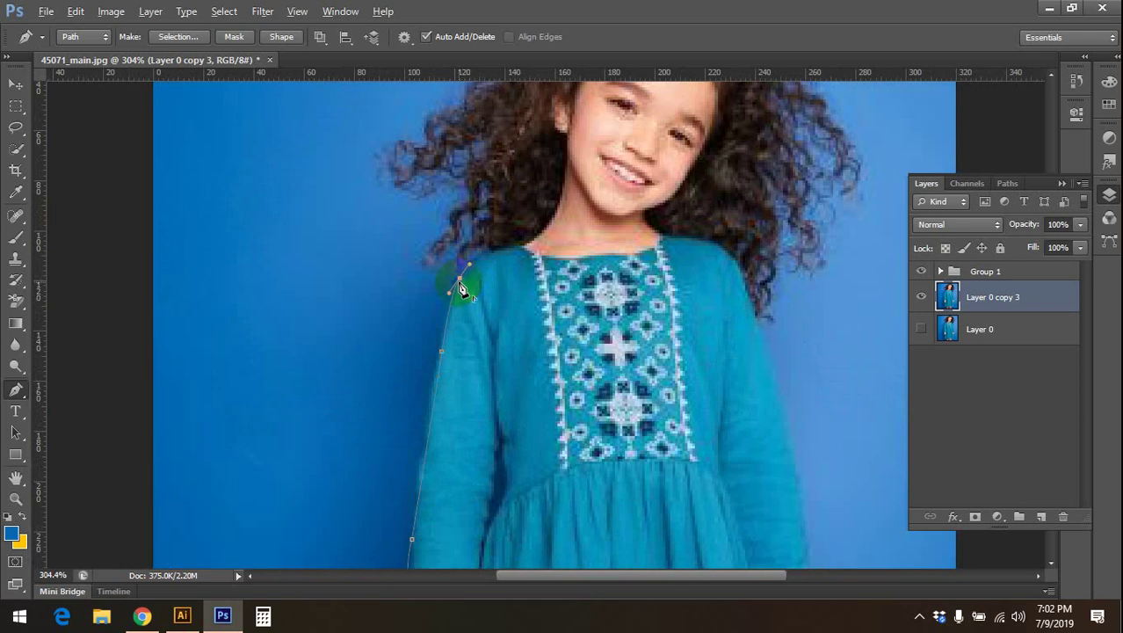
pyautogui.scroll(-2, 461, 290)
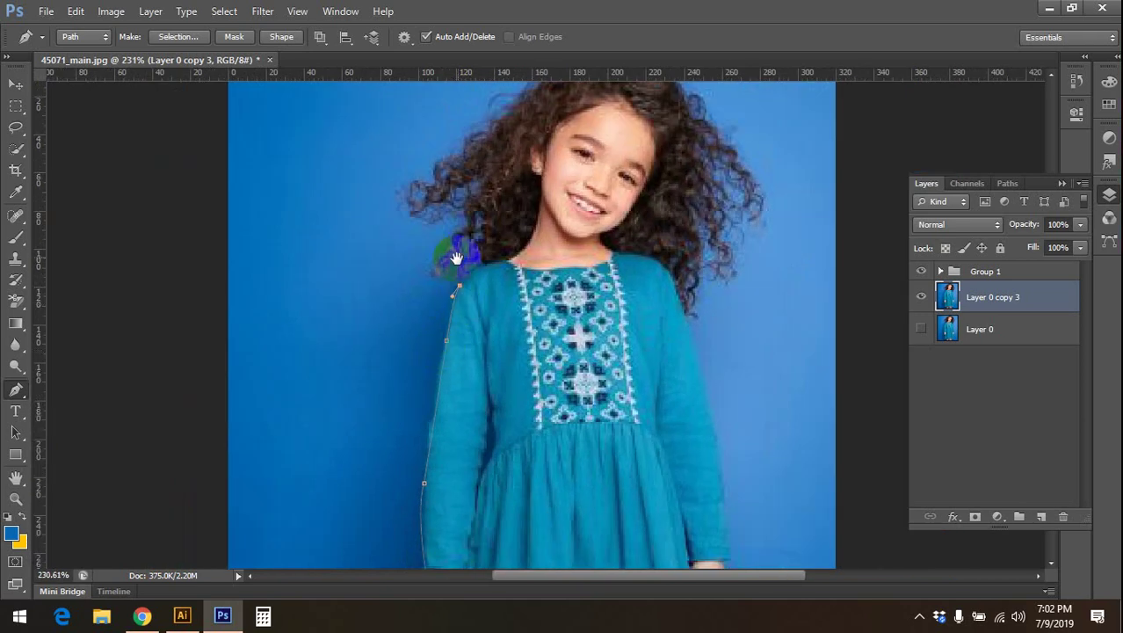
pyautogui.moveTo(453, 253); pyautogui.dragTo(458, 297)
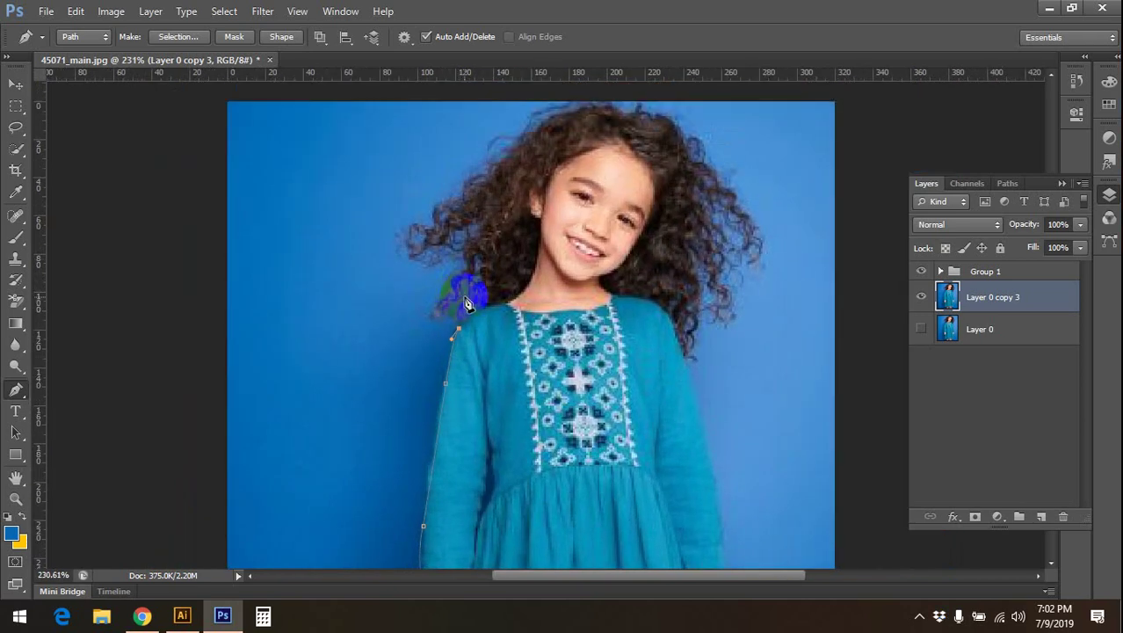
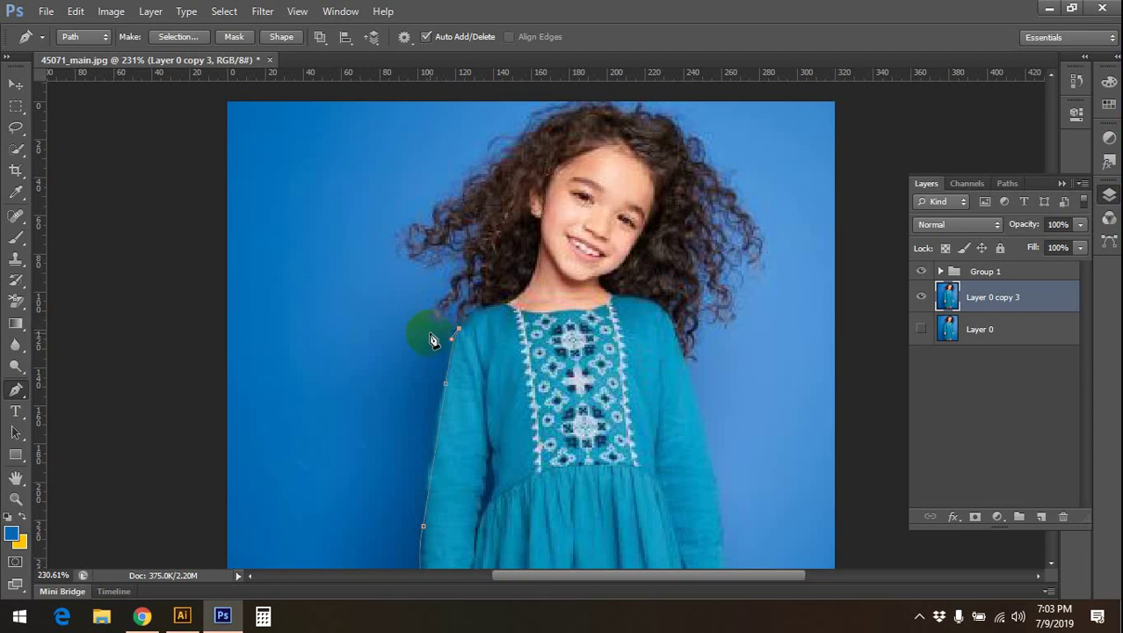
# - Trace the pen path from the left shoulder up over the hair and down its right side
pyautogui.moveTo(424, 335); pyautogui.dragTo(423, 330)
pyautogui.click(396, 260)
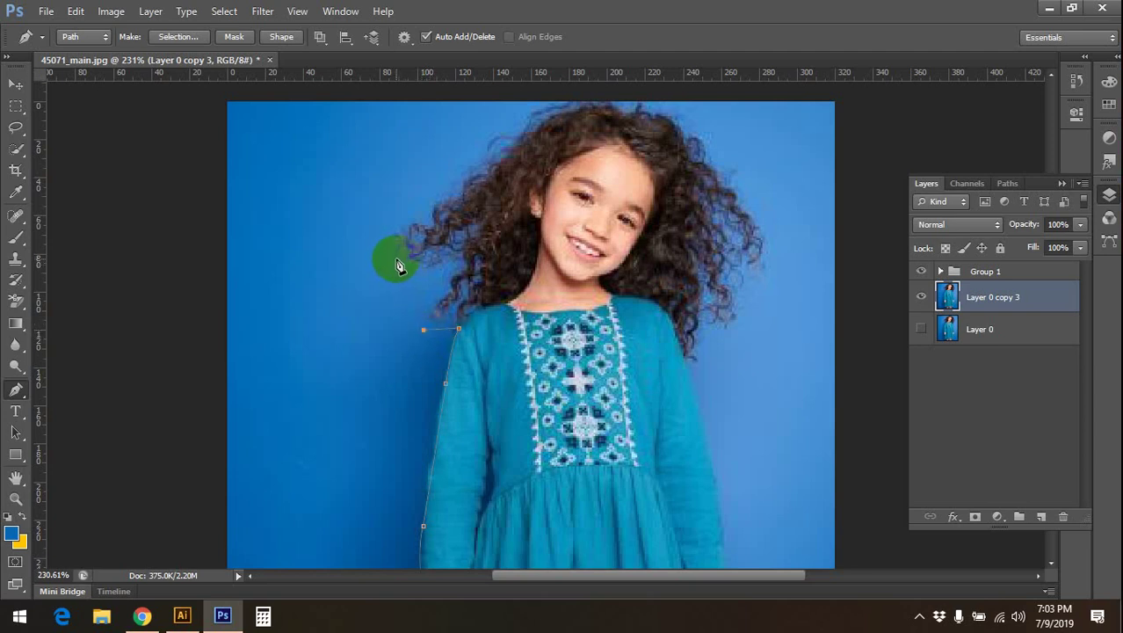
pyautogui.click(381, 192)
pyautogui.click(417, 130)
pyautogui.click(533, 92)
pyautogui.click(608, 90)
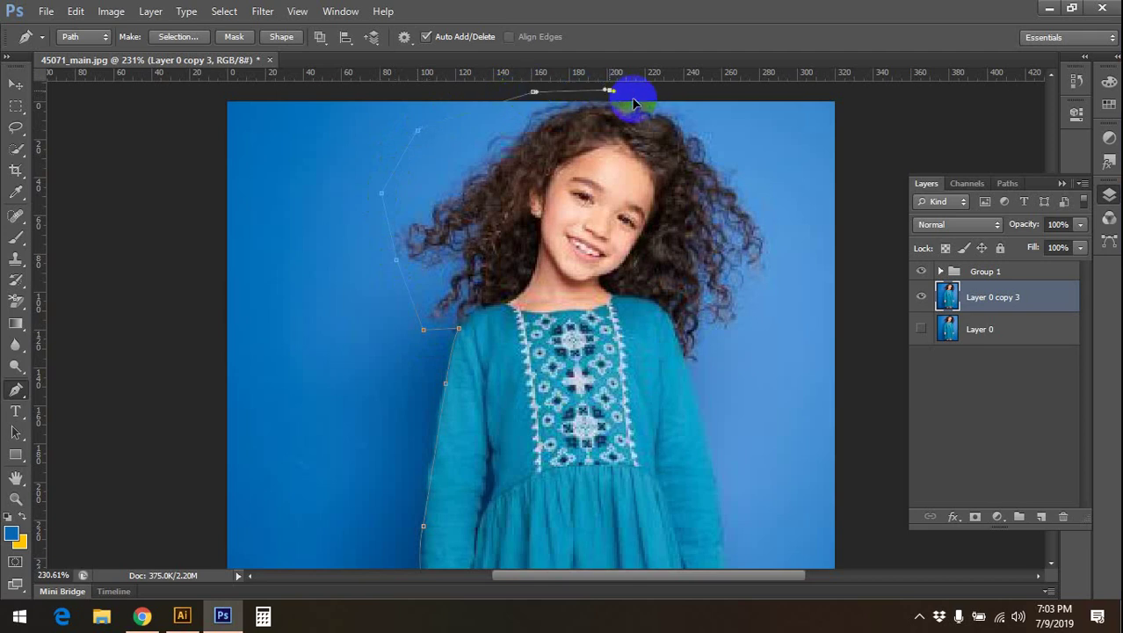
pyautogui.click(687, 106)
pyautogui.click(751, 152)
pyautogui.click(800, 226)
# - Continue the path down the right sleeve, around the right hand and down the skirt's edge
pyautogui.click(716, 333)
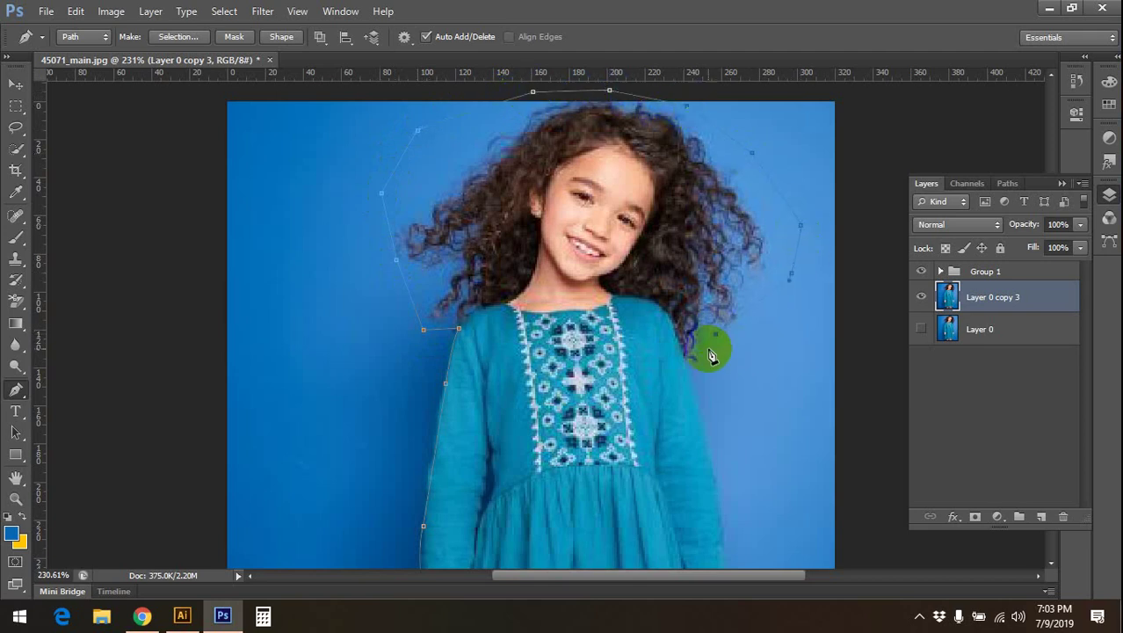
pyautogui.moveTo(714, 392); pyautogui.dragTo(674, 244)
pyautogui.moveTo(673, 335); pyautogui.dragTo(677, 431)
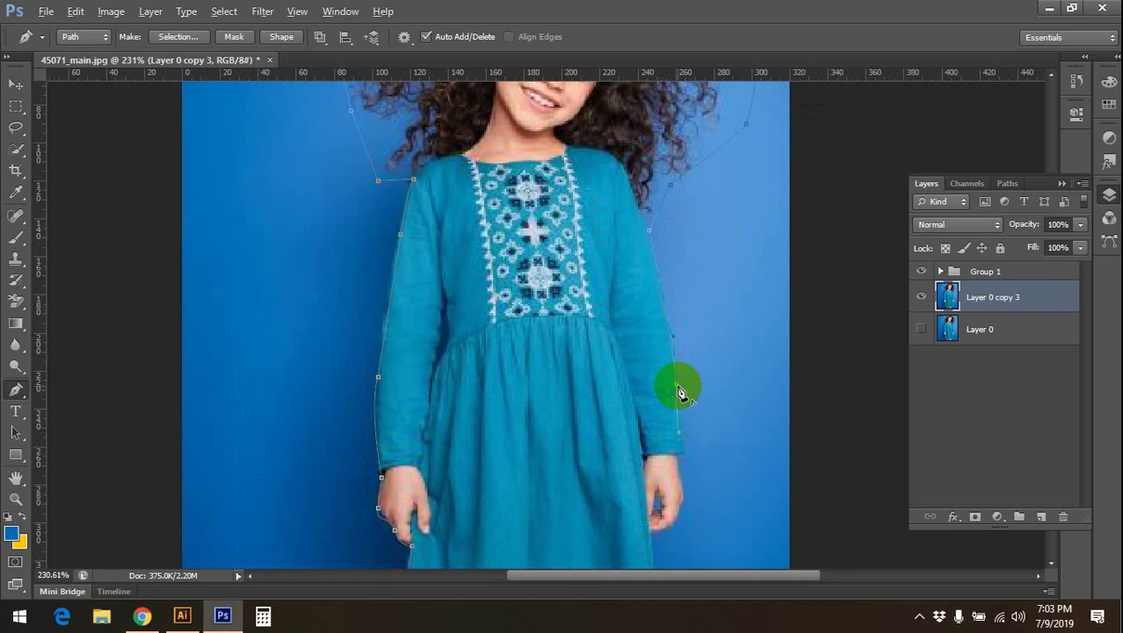
pyautogui.moveTo(678, 387); pyautogui.dragTo(727, 282)
pyautogui.click(723, 352)
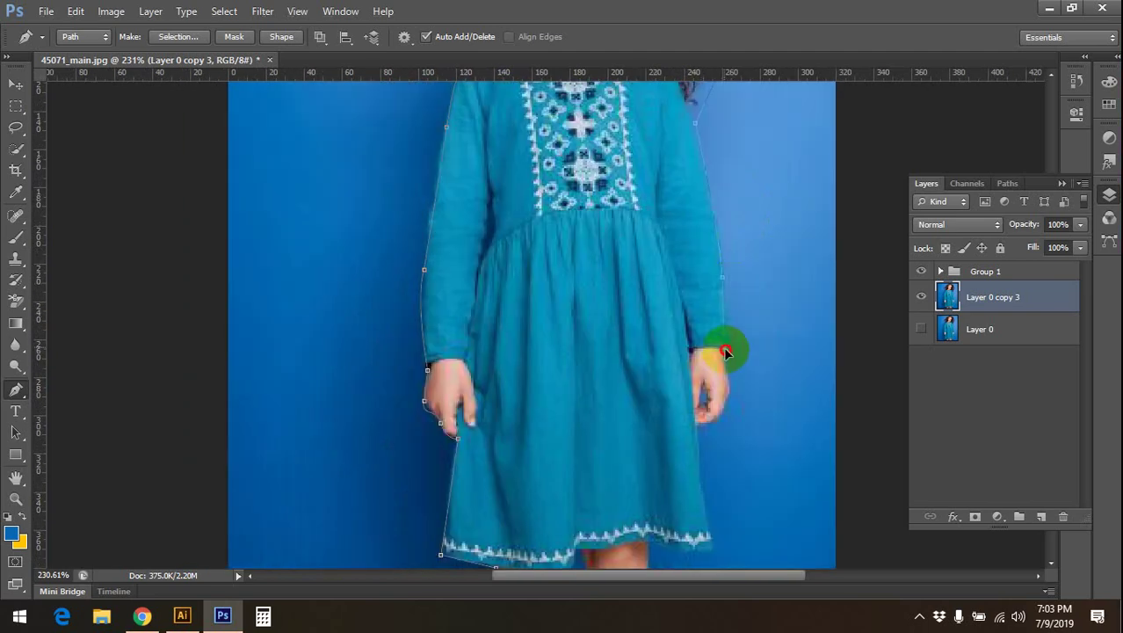
pyautogui.moveTo(724, 369)
pyautogui.mouseDown()
pyautogui.moveTo(726, 391)
pyautogui.moveTo(755, 269)
pyautogui.mouseUp()
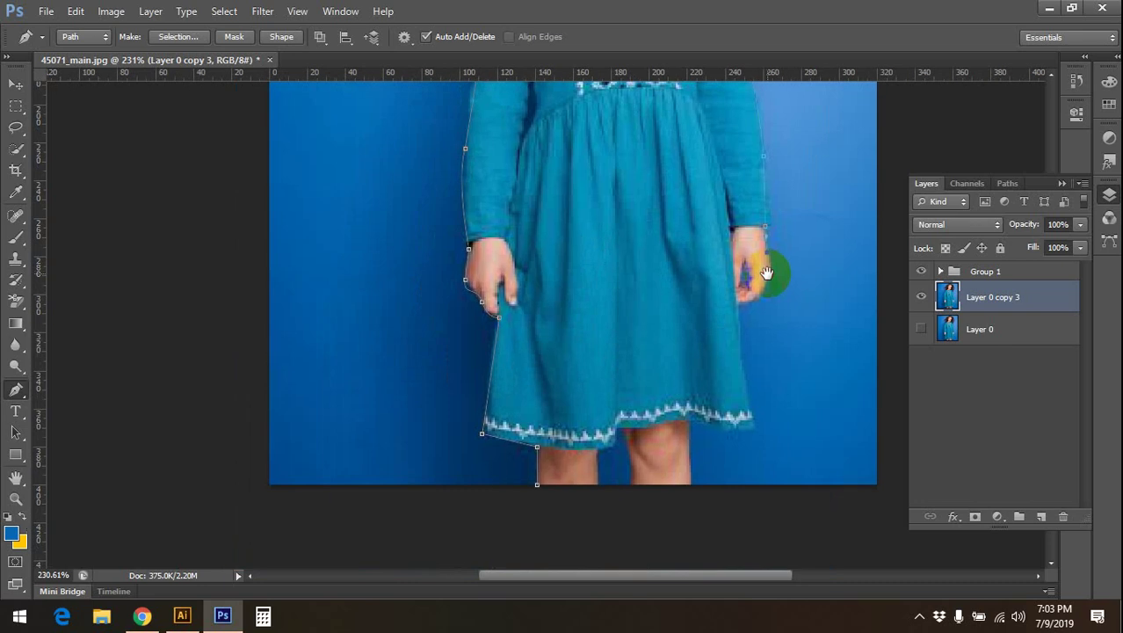
pyautogui.click(753, 305)
pyautogui.click(749, 415)
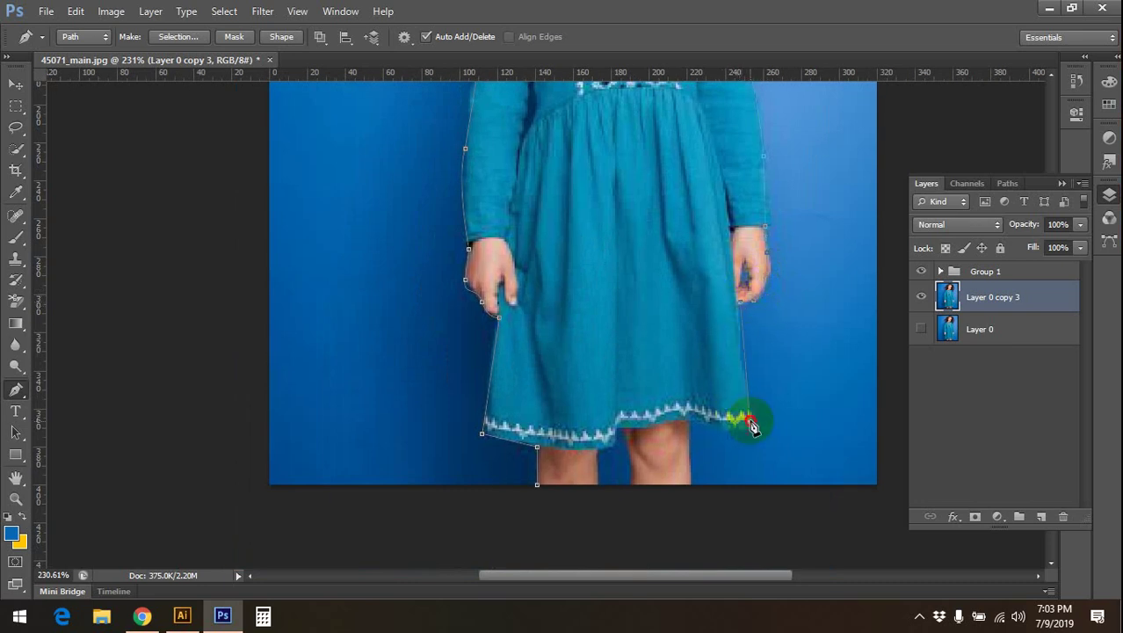
# - Trace along the hem, legs and image bottom, closing the path at its starting anchor
pyautogui.moveTo(798, 310); pyautogui.dragTo(800, 305)
pyautogui.click(758, 311)
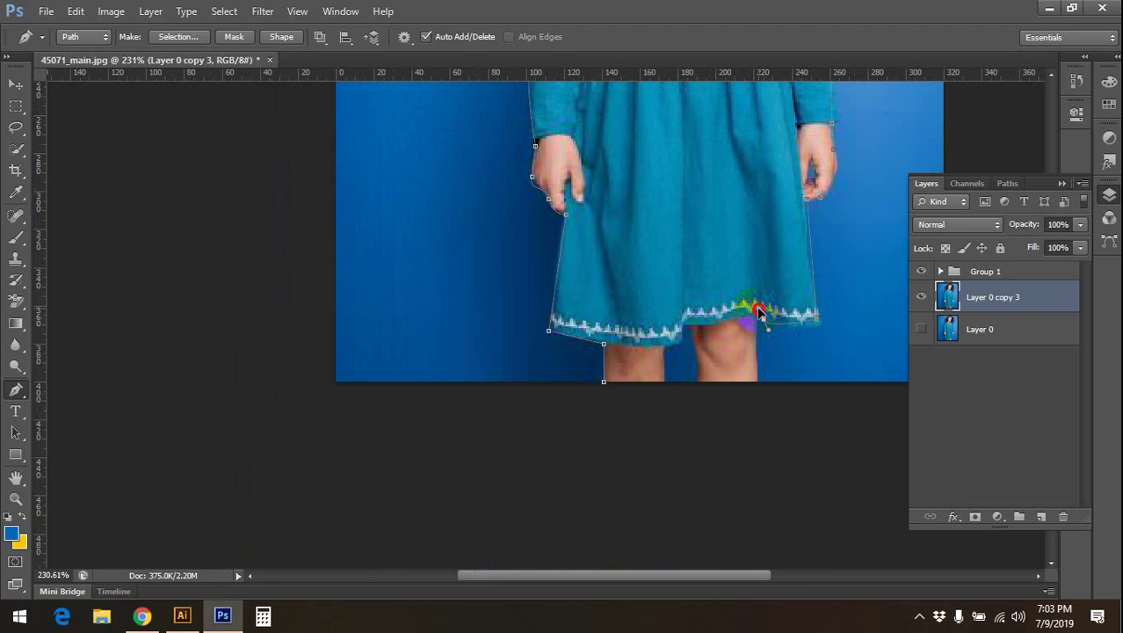
pyautogui.moveTo(759, 325); pyautogui.dragTo(783, 263)
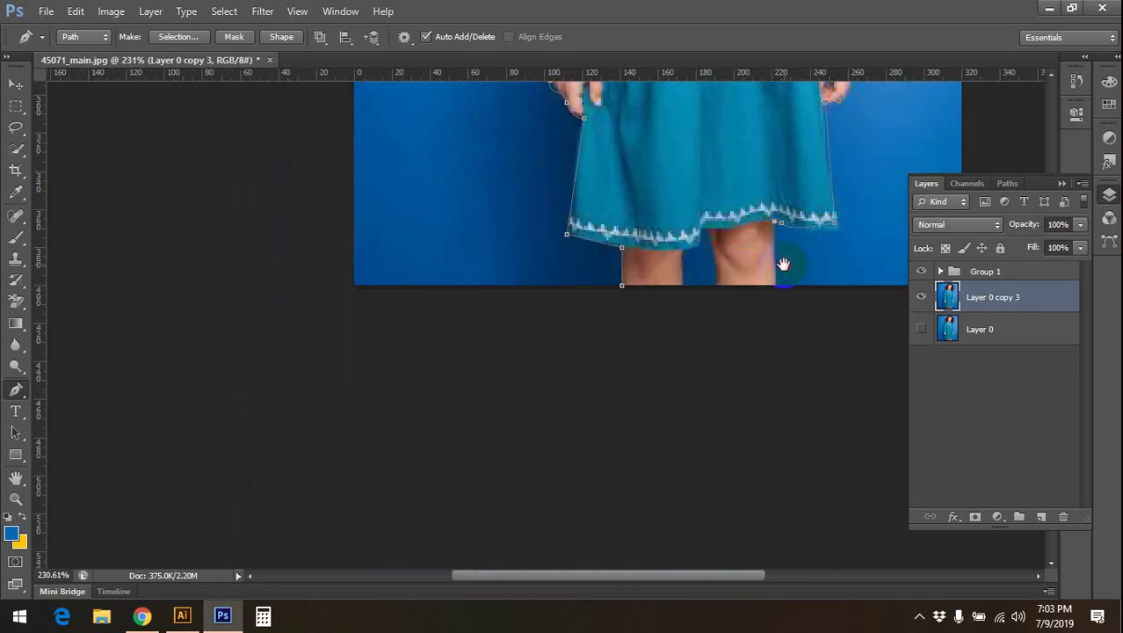
pyautogui.click(775, 286)
pyautogui.click(719, 285)
pyautogui.click(681, 293)
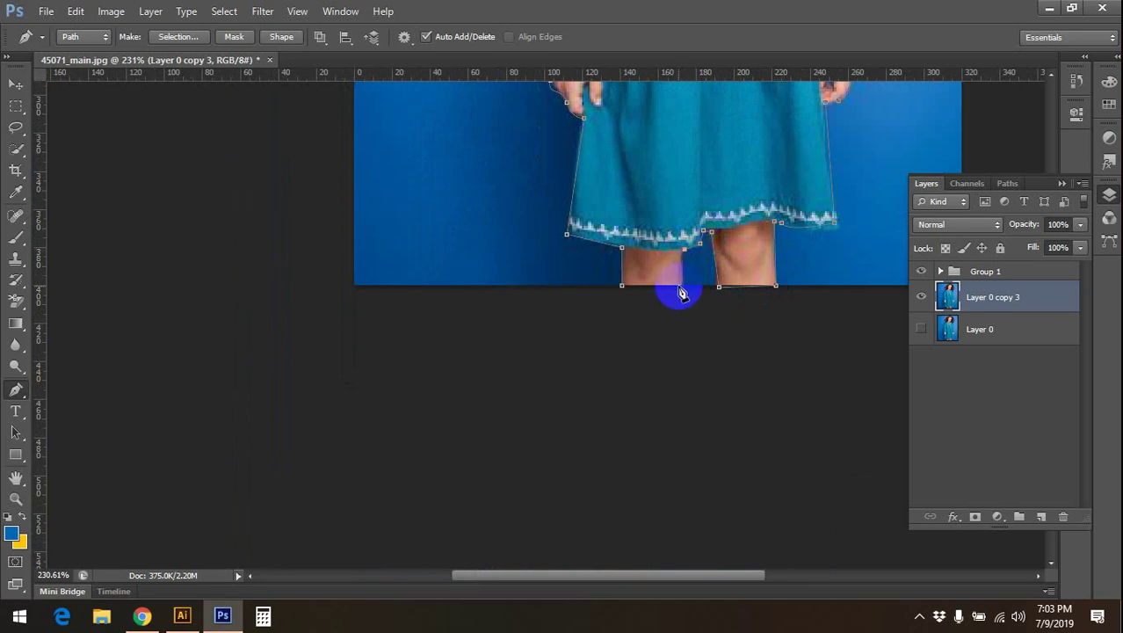
pyautogui.click(623, 287)
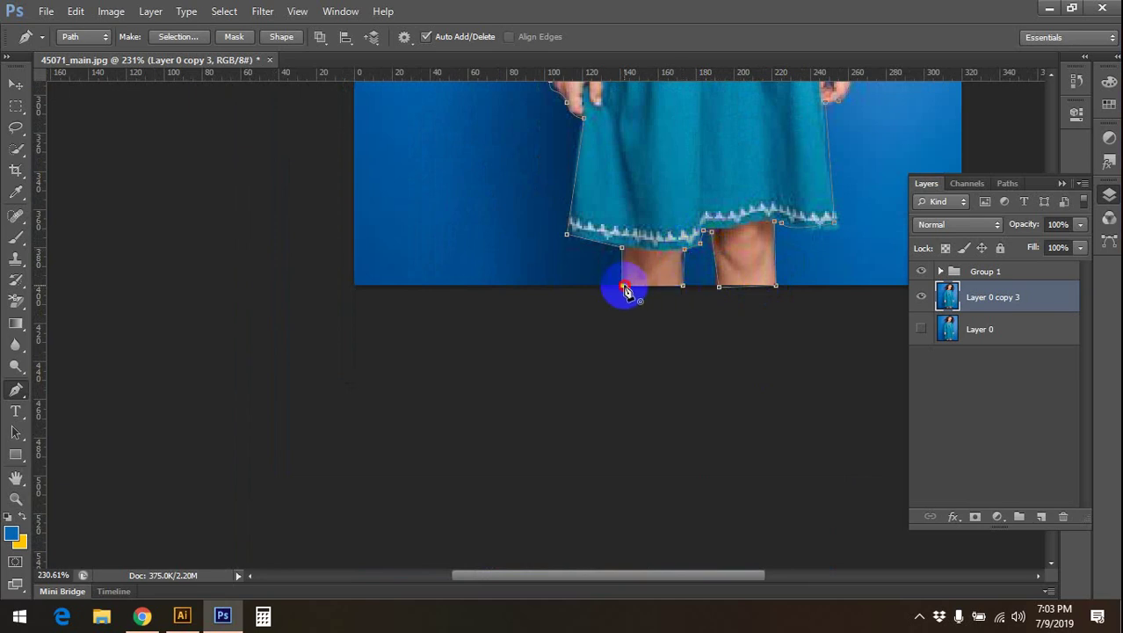
pyautogui.scroll(-3, 614, 258)
pyautogui.scroll(-1, 620, 244)
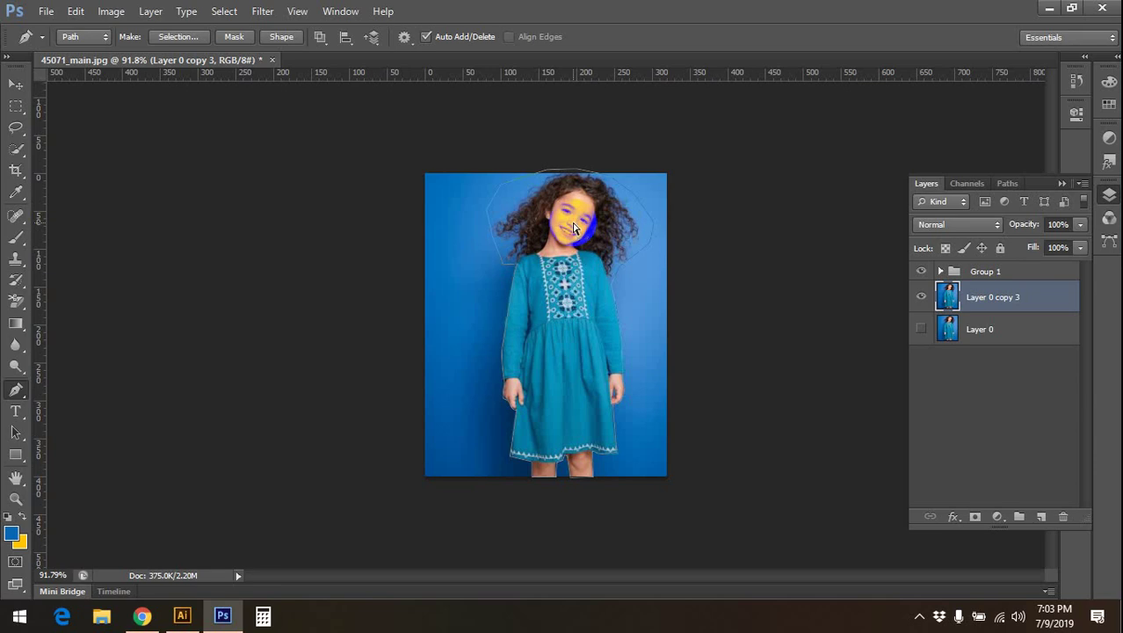
# - Load the path as a selection, invert it and delete the backdrop around the girl
pyautogui.hotkey('ctrl', 'Return')
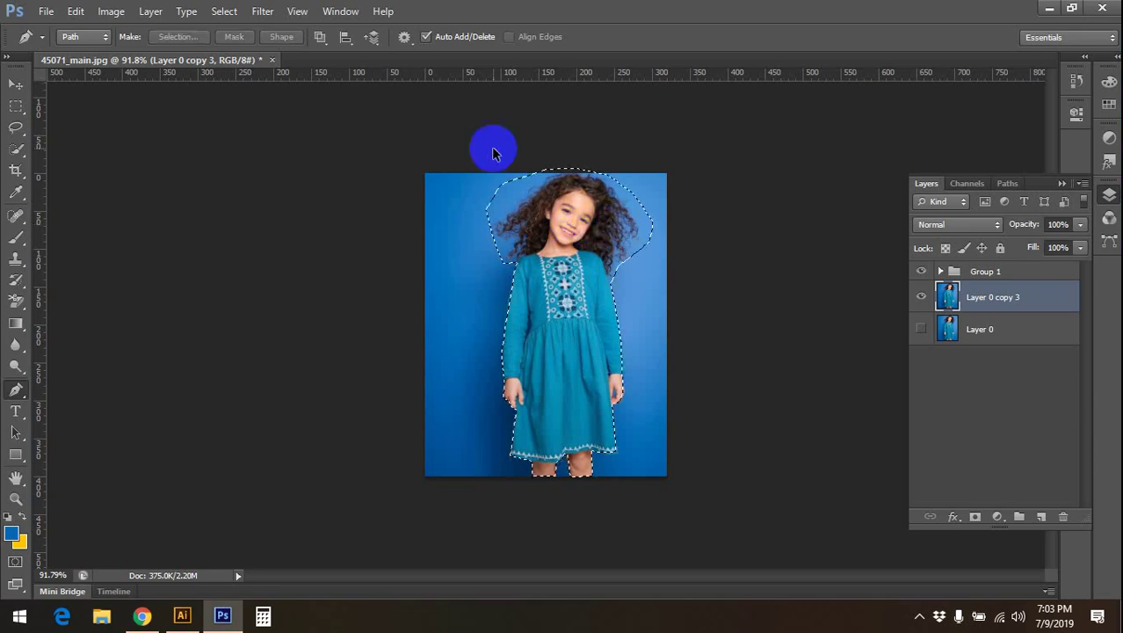
pyautogui.scroll(1, 490, 148)
pyautogui.scroll(-1, 507, 187)
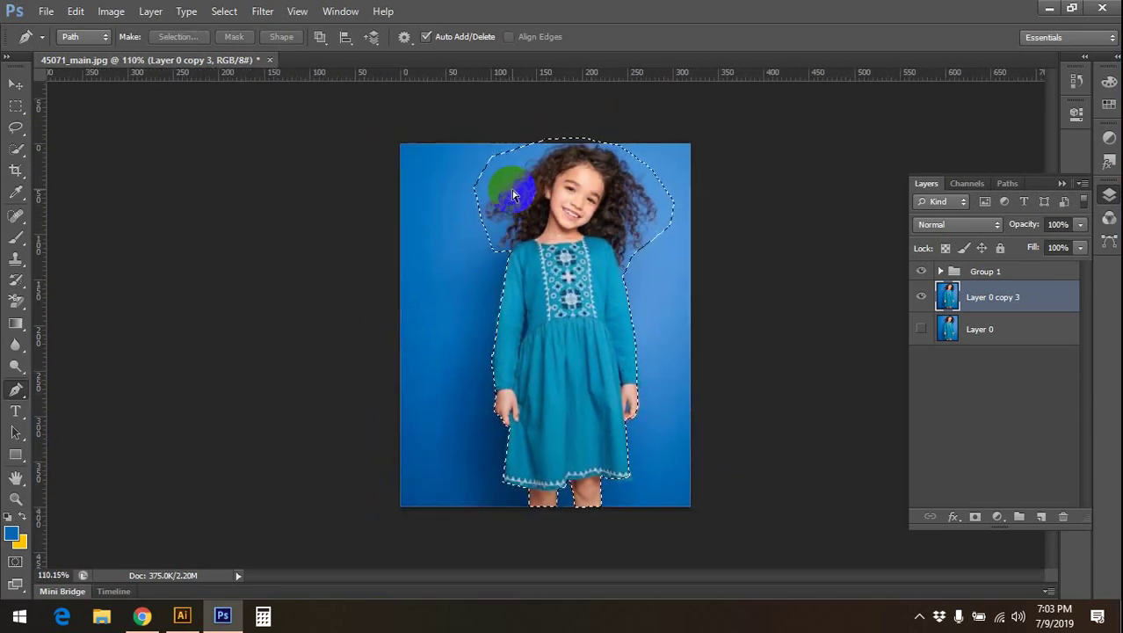
pyautogui.hotkey('ctrl', 'shift', 'i')
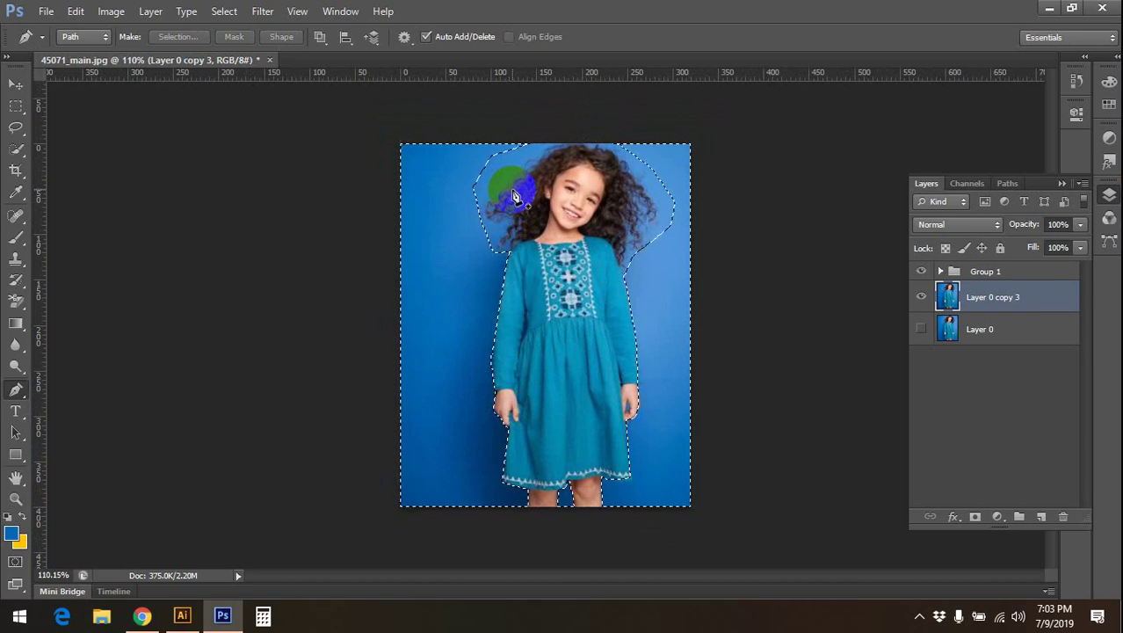
pyautogui.press('Delete')
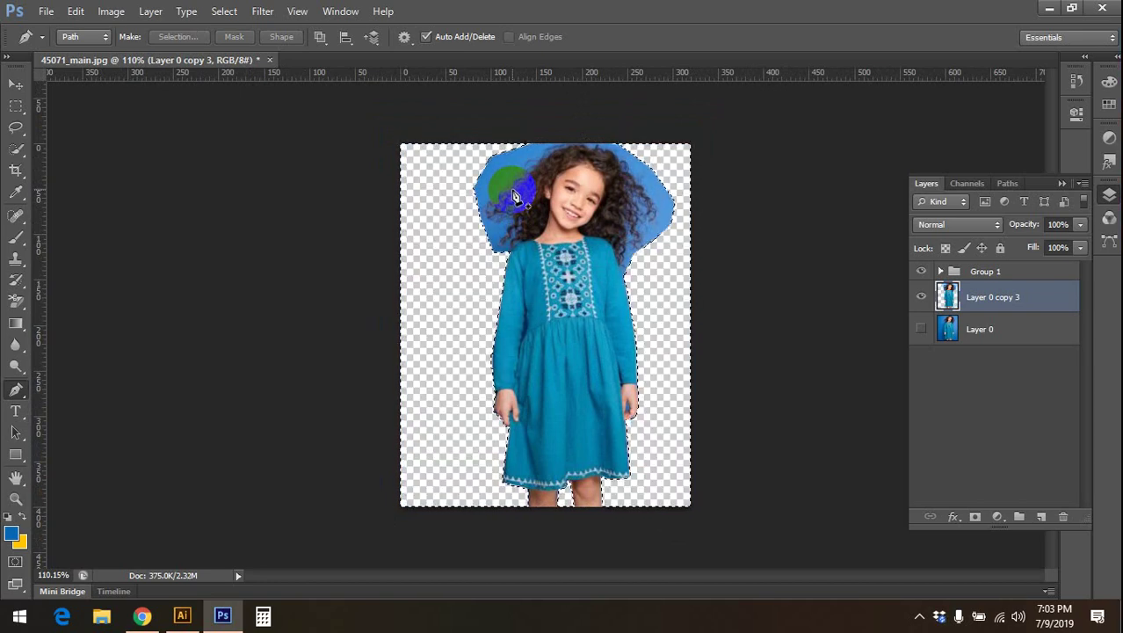
# - Add a new empty Layer 3
pyautogui.click(475, 167)
pyautogui.scroll(3, 515, 160)
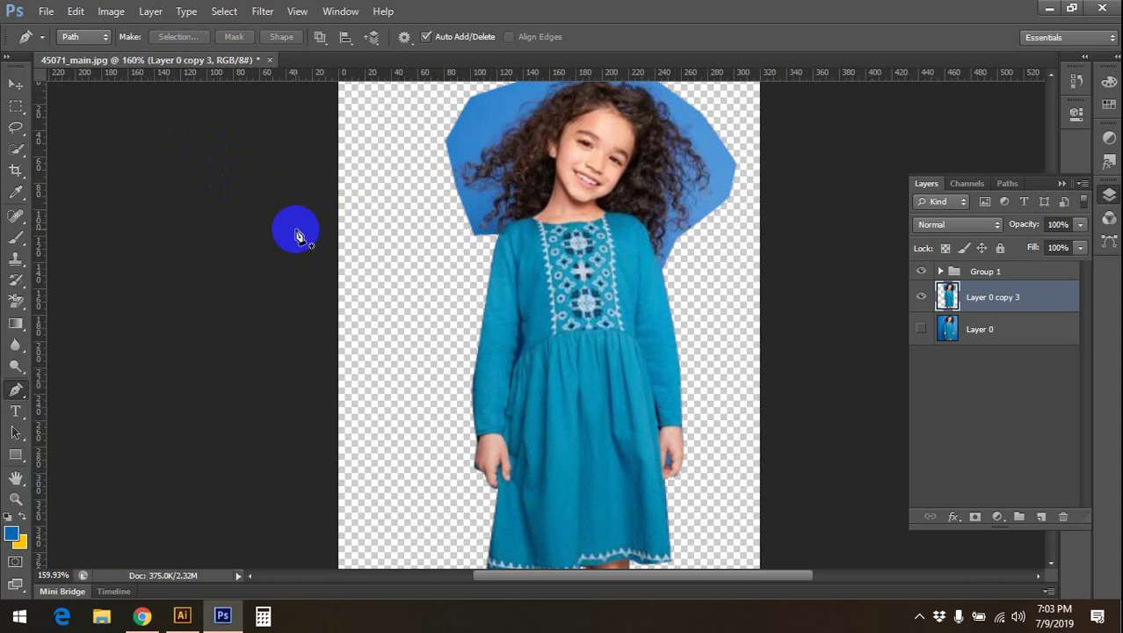
pyautogui.scroll(-2, 290, 241)
pyautogui.click(1041, 516)
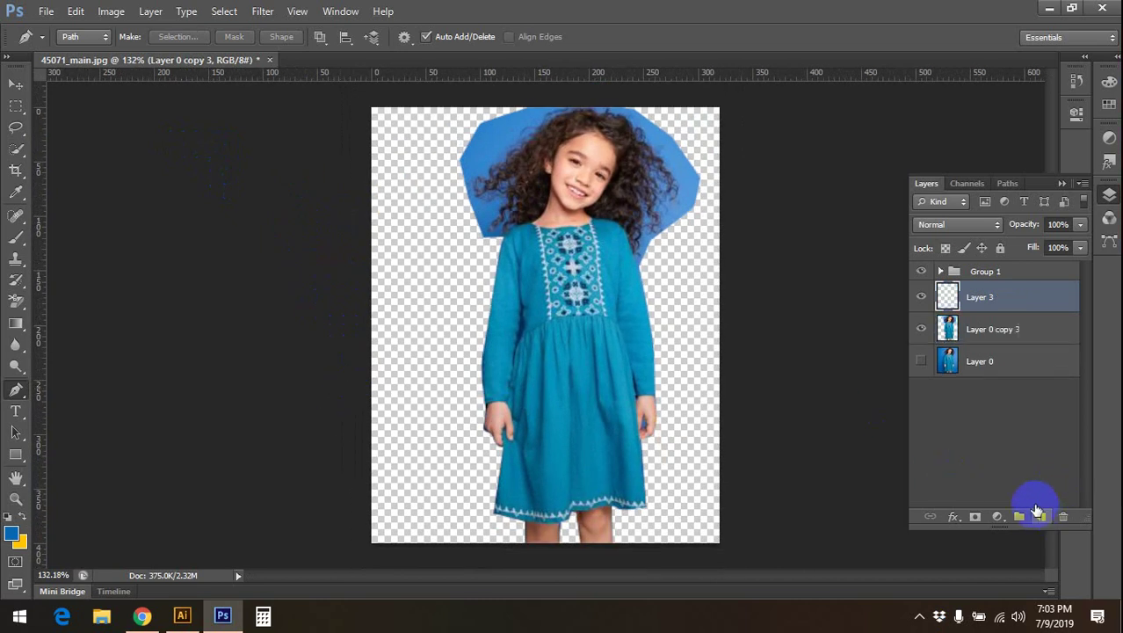
# - Move Layer 3 below Layer 0 copy 3 and set the background colour to yellow-green d8ff00
pyautogui.moveTo(983, 297); pyautogui.dragTo(984, 331)
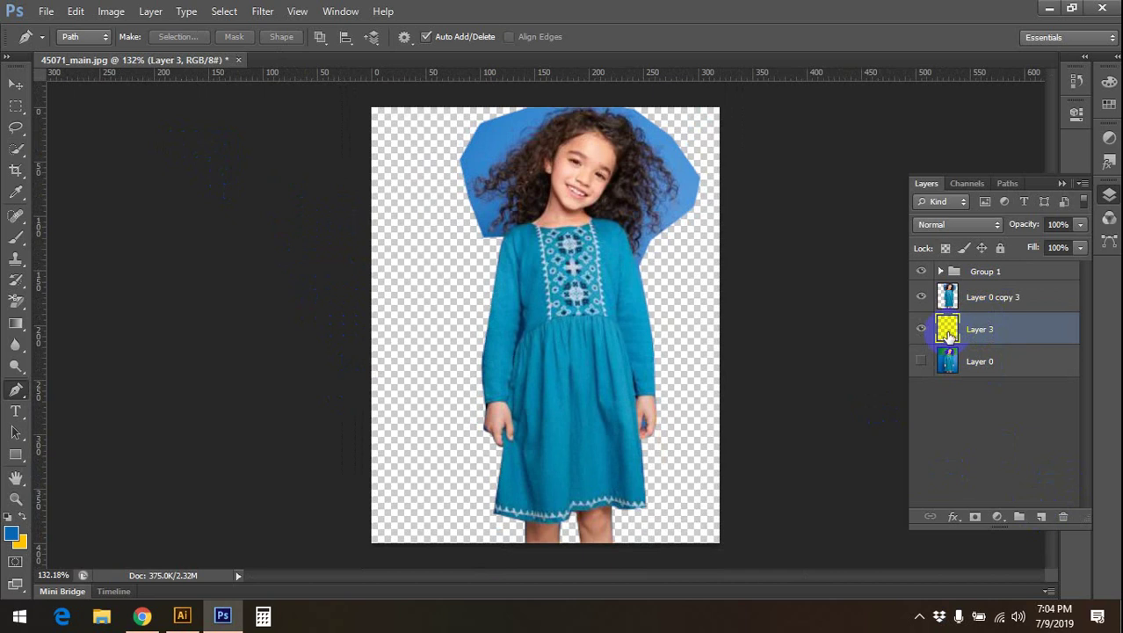
pyautogui.click(21, 542)
pyautogui.moveTo(570, 220); pyautogui.dragTo(570, 317)
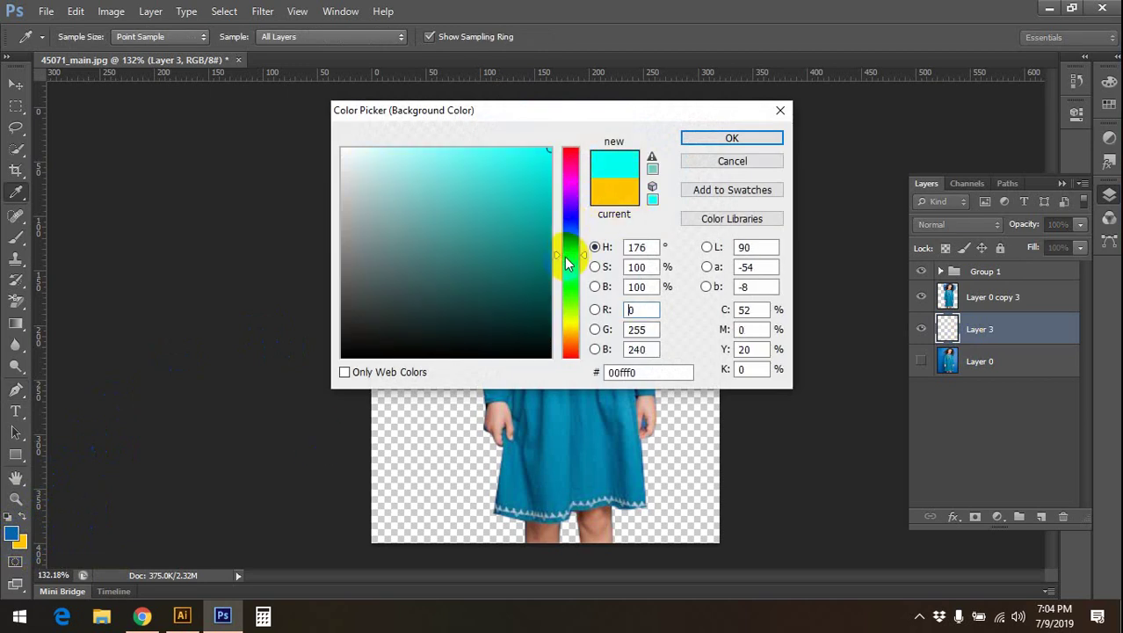
pyautogui.click(730, 138)
# - Fill Layer 3 with the yellow-green and load Layer 0 copy 3's pixels as a selection
pyautogui.press('p')
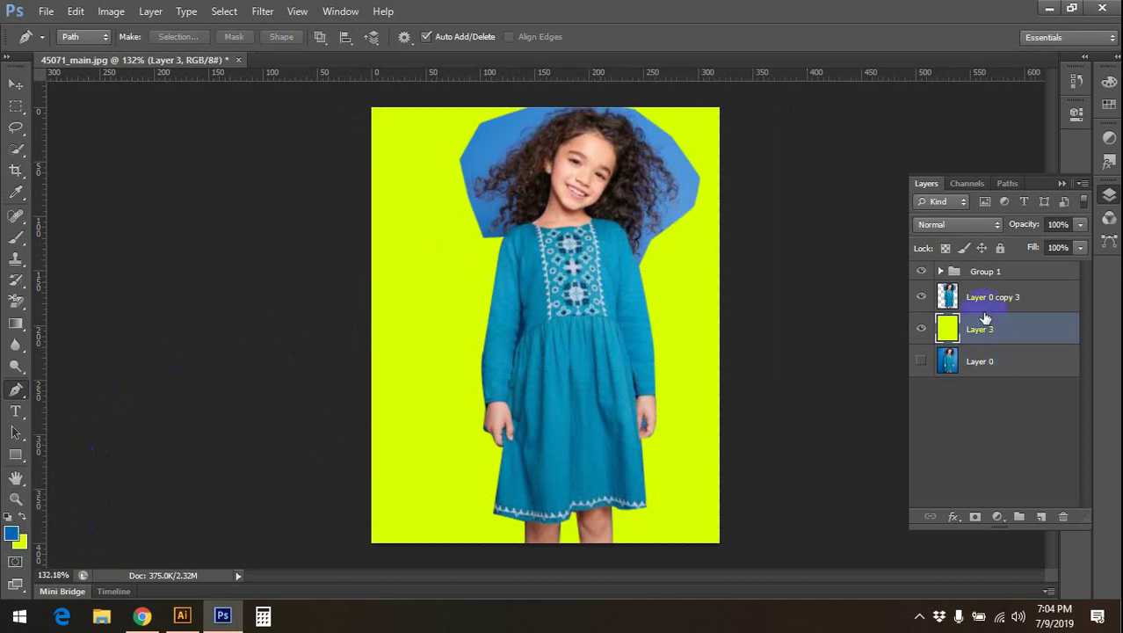
pyautogui.click(979, 297)
pyautogui.keyDown('ctrl'); pyautogui.click(950, 297); pyautogui.keyUp('ctrl')
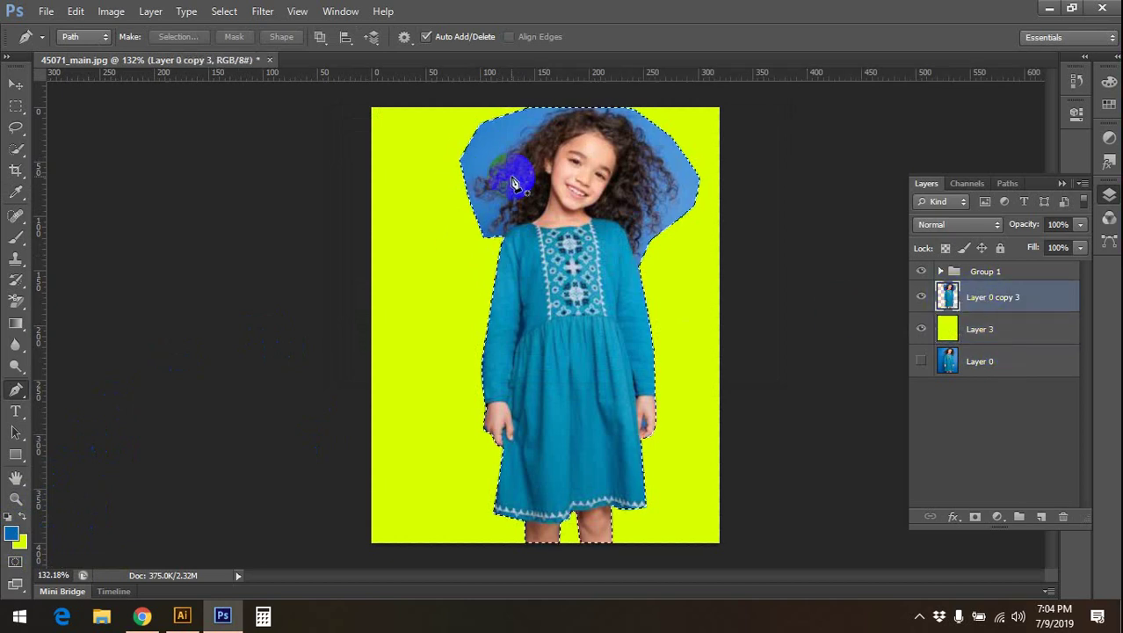
# - Zoom into the hair and sample the blue backdrop colour with the Eyedropper
pyautogui.scroll(5, 476, 124)
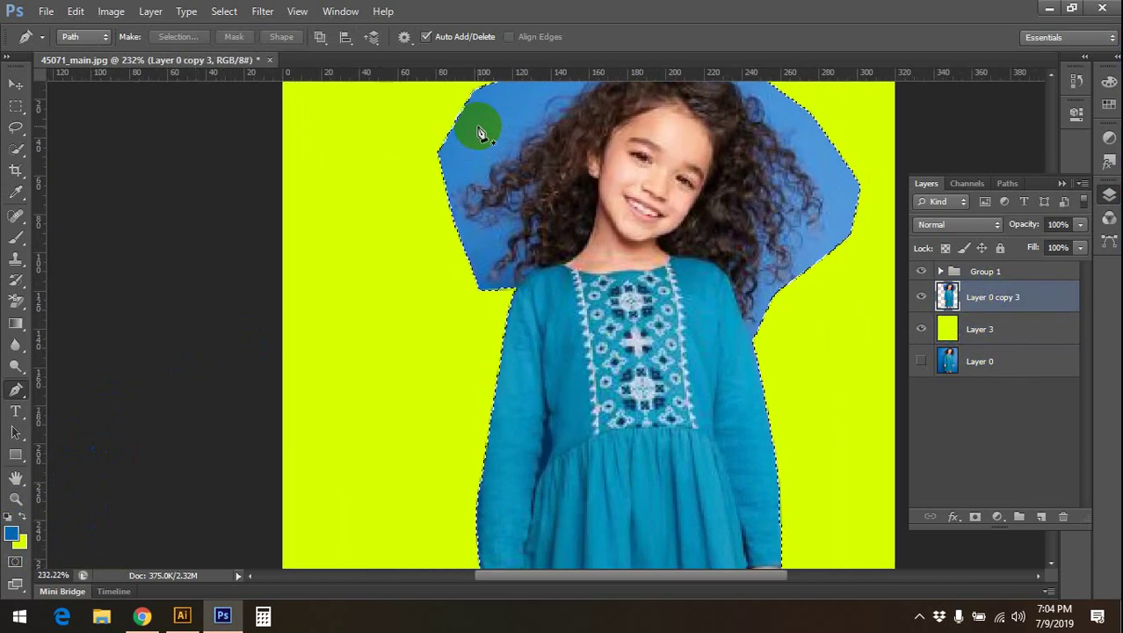
pyautogui.moveTo(488, 171); pyautogui.dragTo(435, 216)
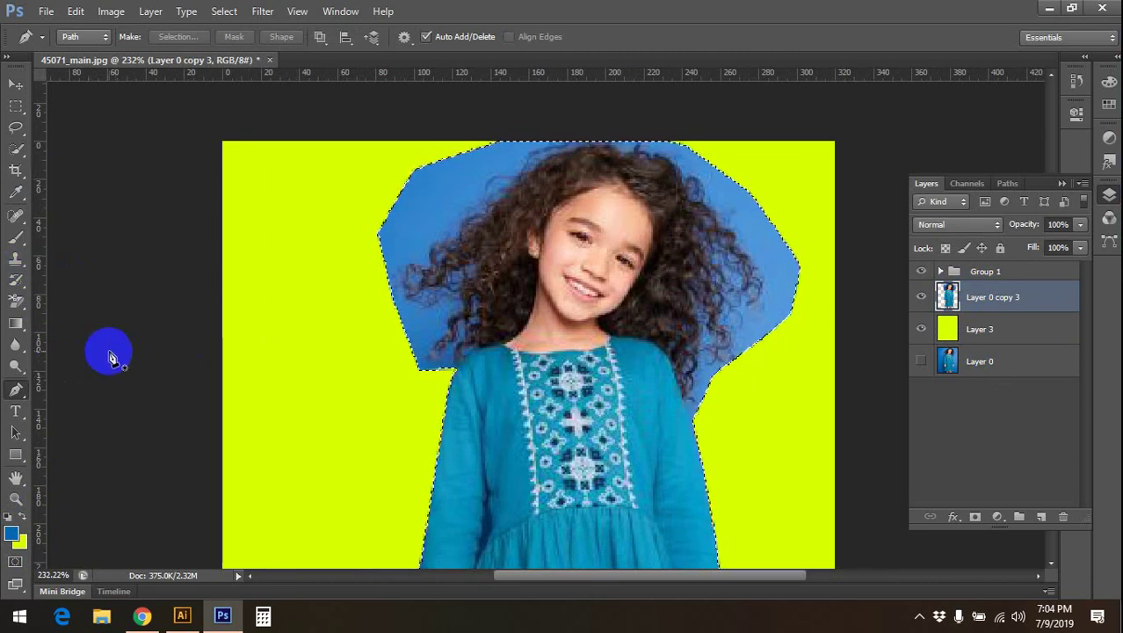
pyautogui.click(16, 192)
pyautogui.click(457, 220)
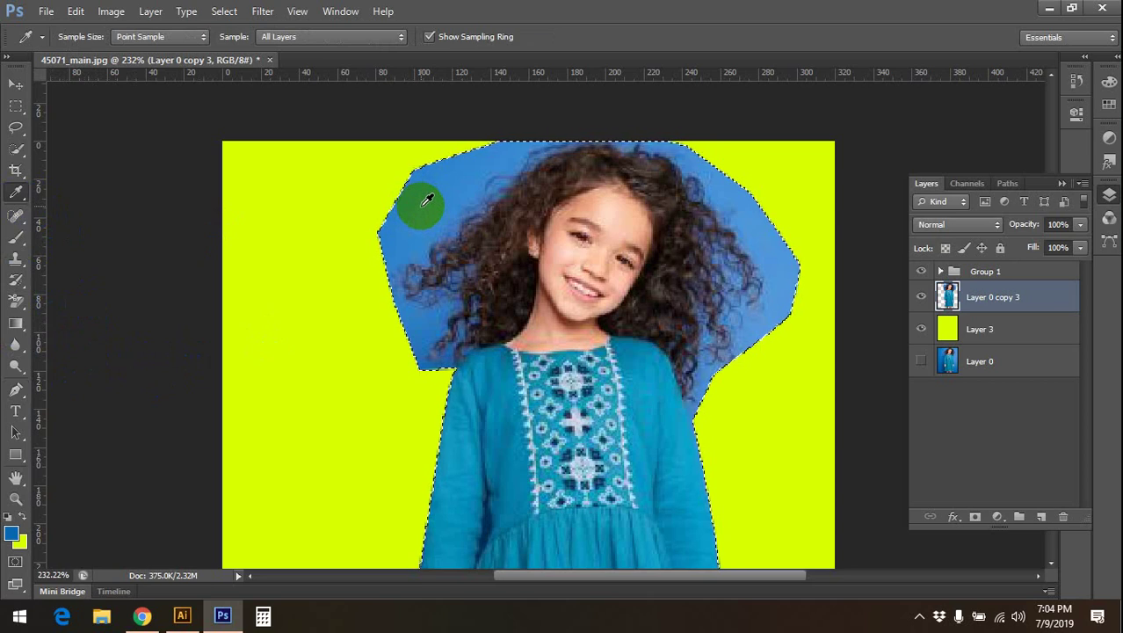
pyautogui.click(430, 201)
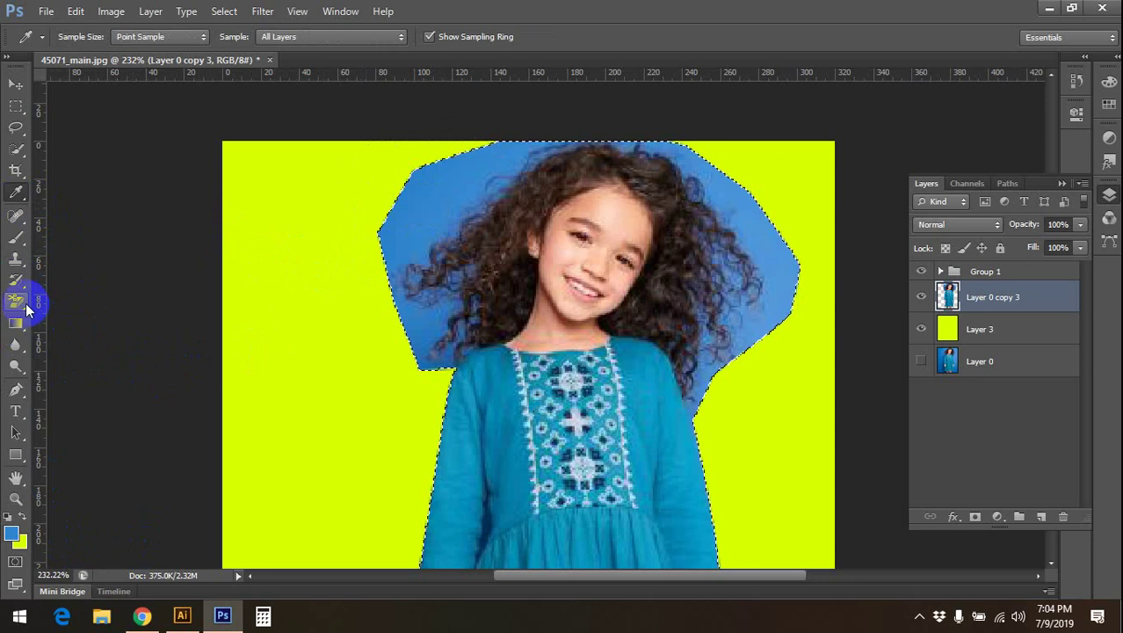
# - Set the Background Eraser to a 32 px brush with Contiguous limits
pyautogui.click(15, 302)
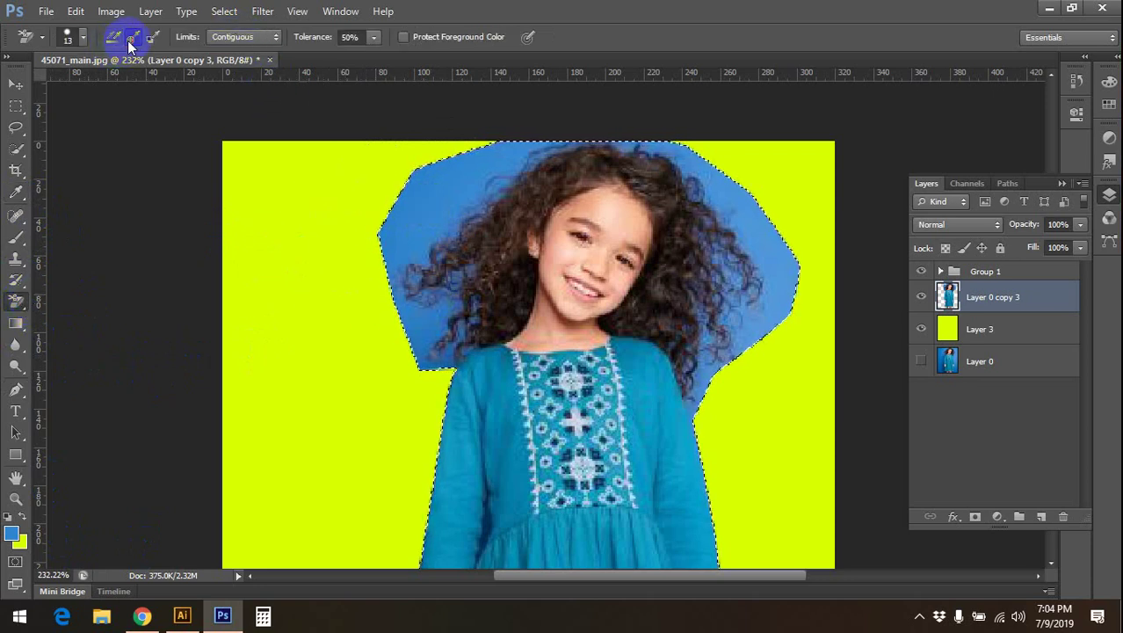
pyautogui.click(82, 39)
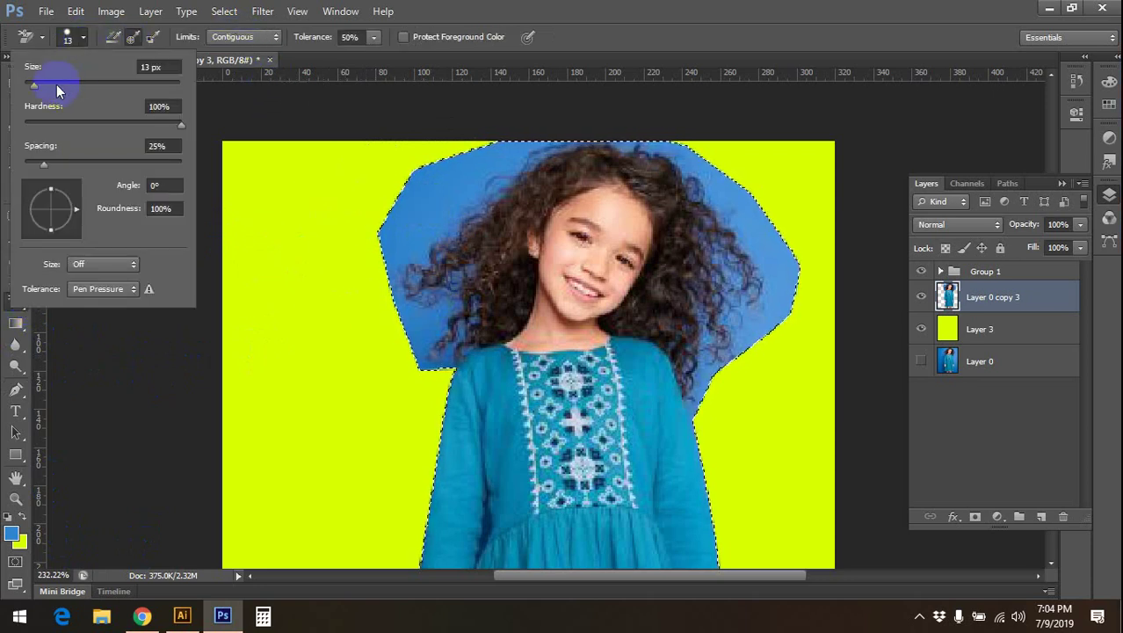
pyautogui.moveTo(56, 84); pyautogui.dragTo(64, 86)
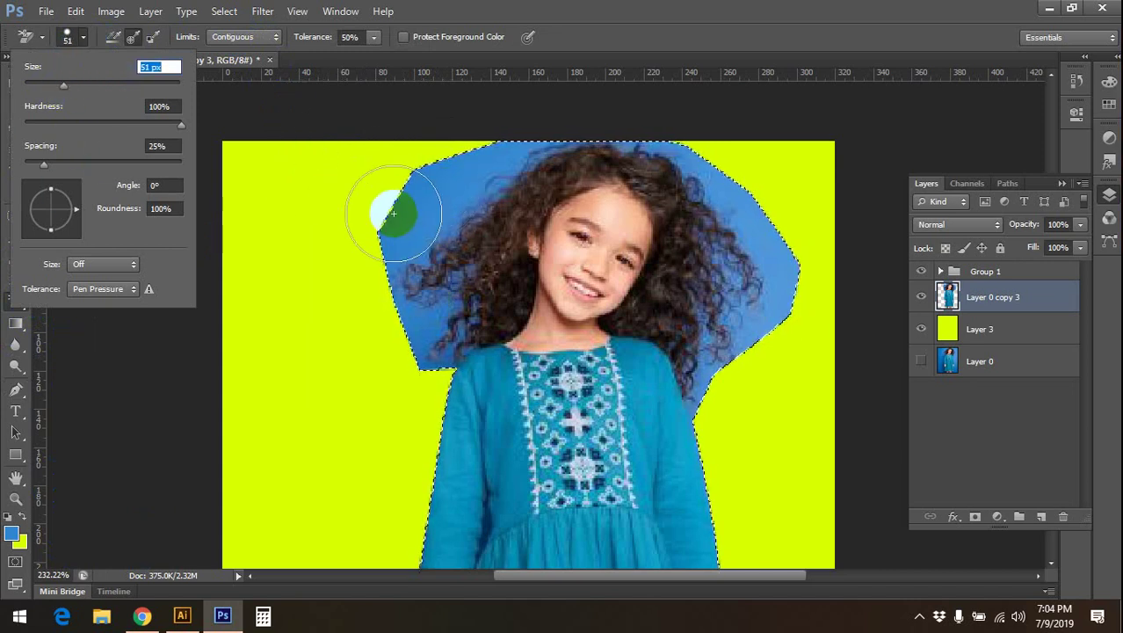
pyautogui.moveTo(56, 85); pyautogui.dragTo(48, 85)
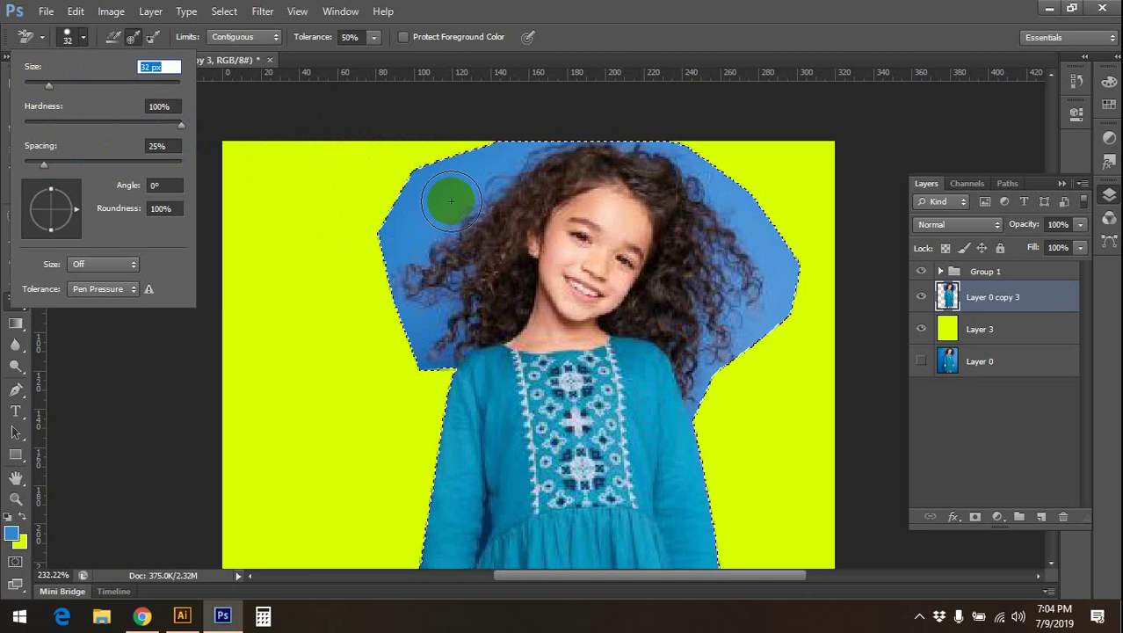
pyautogui.click(266, 39)
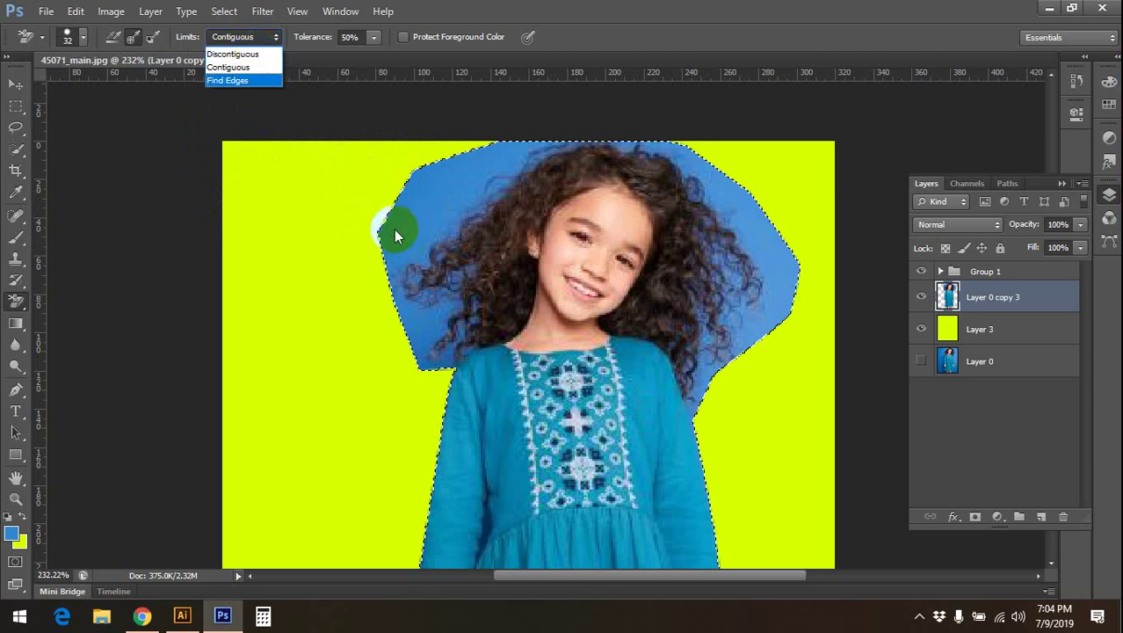
pyautogui.click(228, 68)
pyautogui.moveTo(439, 250); pyautogui.dragTo(437, 235)
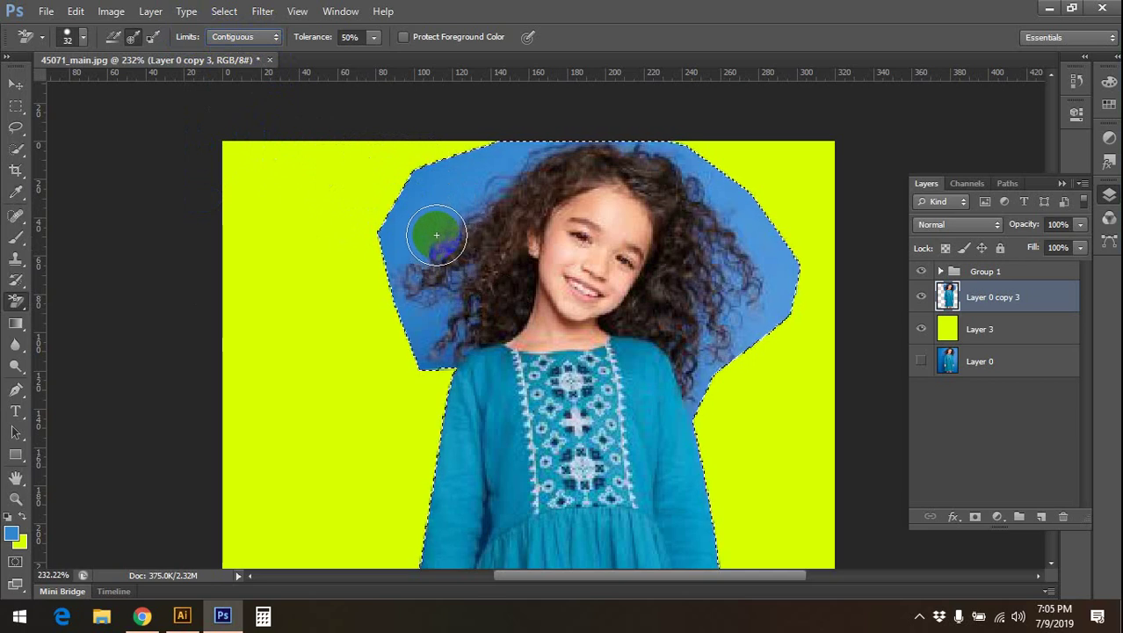
# - Erase the blue backdrop along the left edge of the hair
pyautogui.moveTo(436, 237)
pyautogui.mouseDown()
pyautogui.moveTo(421, 220)
pyautogui.moveTo(411, 238)
pyautogui.moveTo(436, 243)
pyautogui.mouseUp()
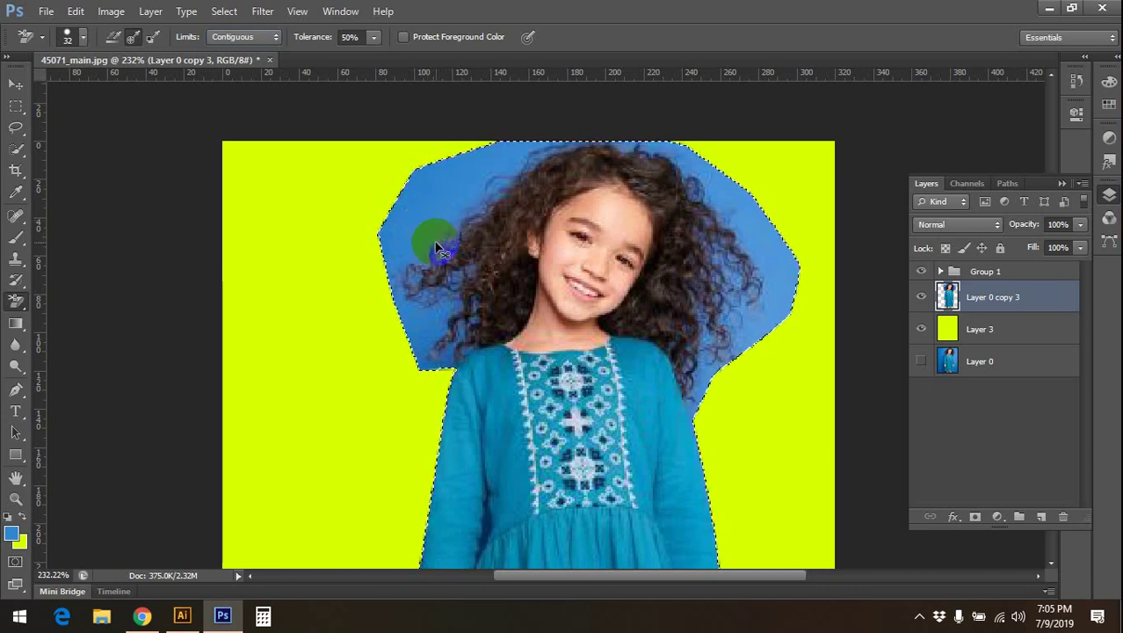
pyautogui.scroll(3, 421, 207)
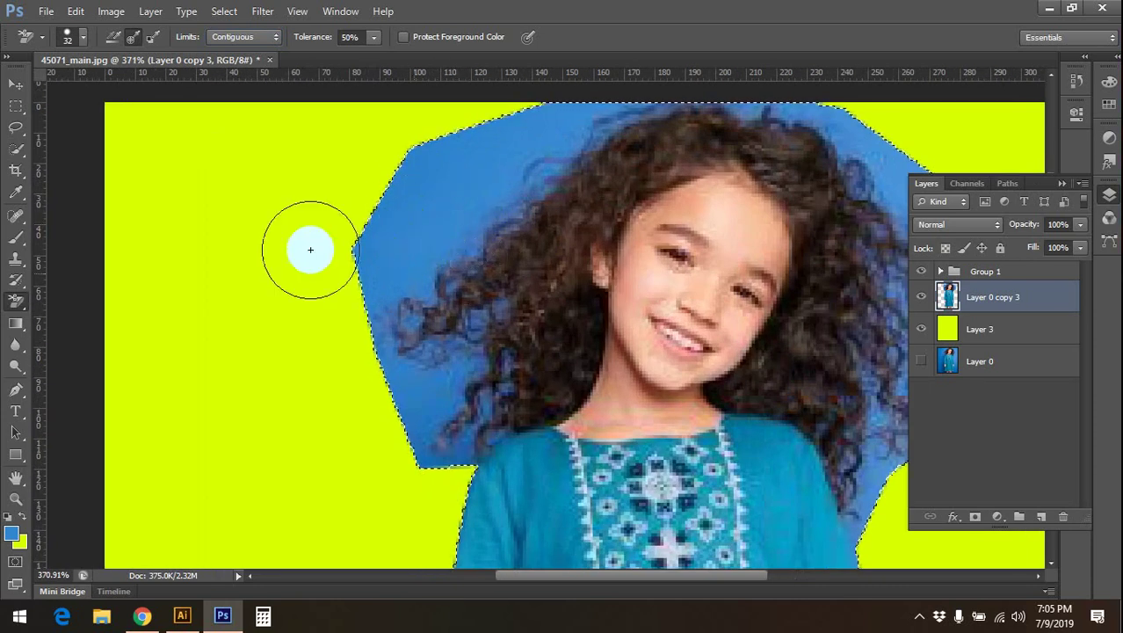
pyautogui.click(469, 212)
pyautogui.click(392, 202)
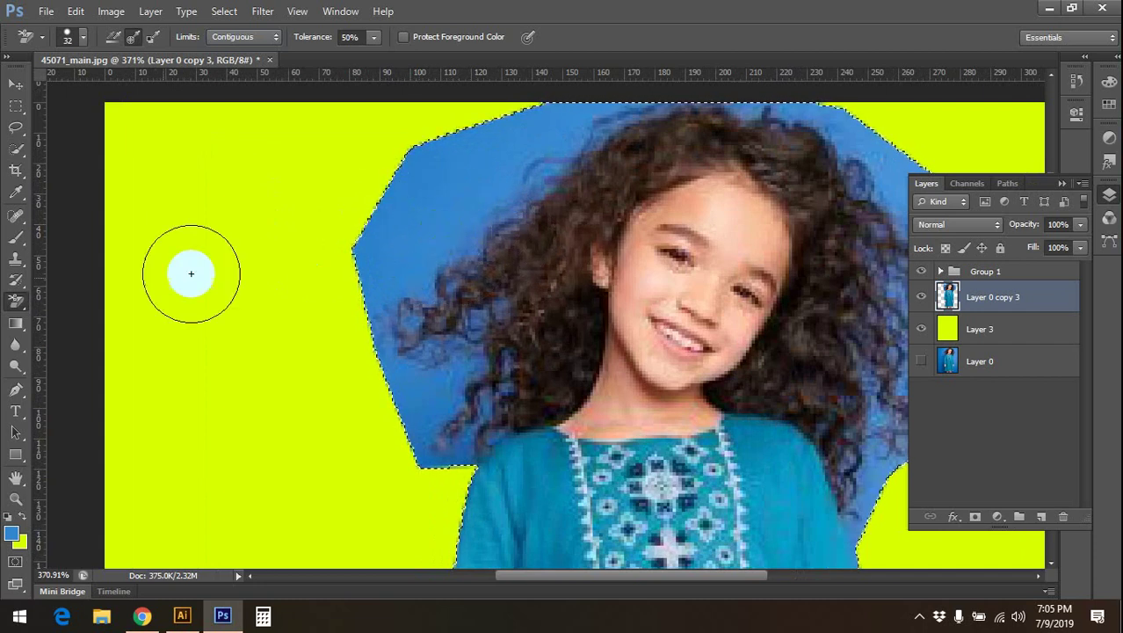
pyautogui.moveTo(453, 238)
pyautogui.mouseDown()
pyautogui.moveTo(461, 230)
pyautogui.moveTo(418, 228)
pyautogui.mouseUp()
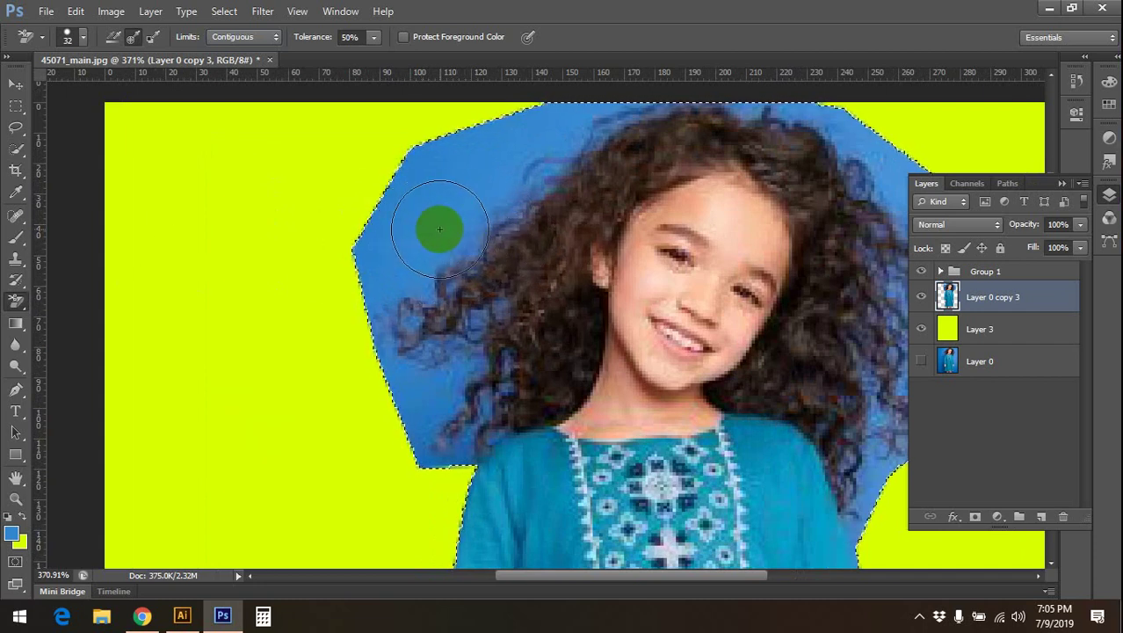
pyautogui.scroll(2, 422, 230)
pyautogui.scroll(-4, 452, 231)
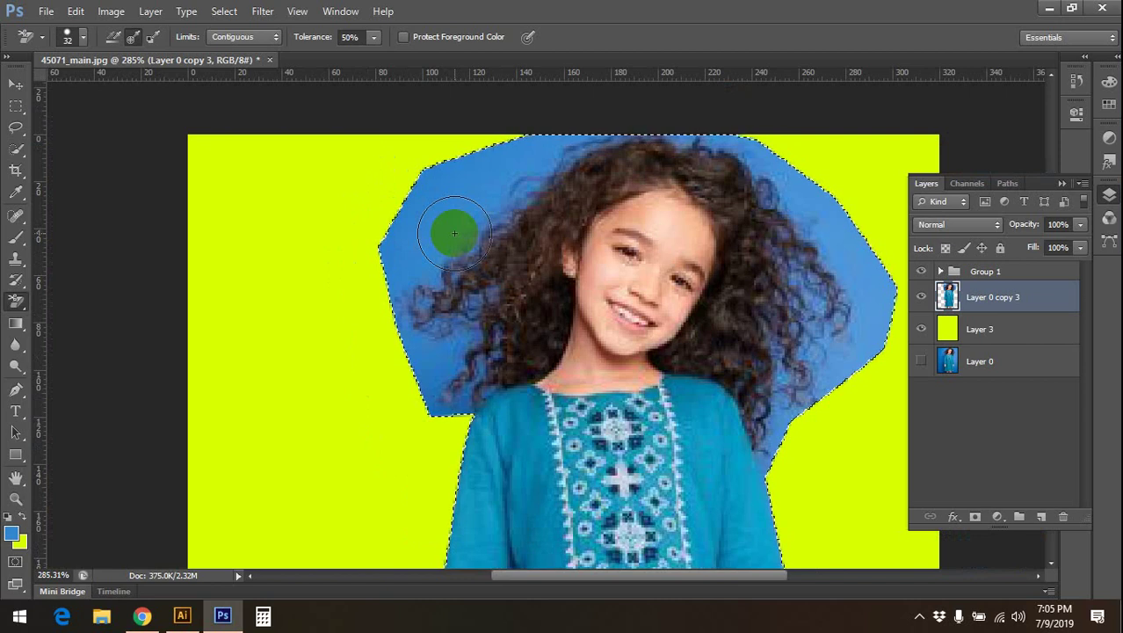
pyautogui.scroll(1, 455, 233)
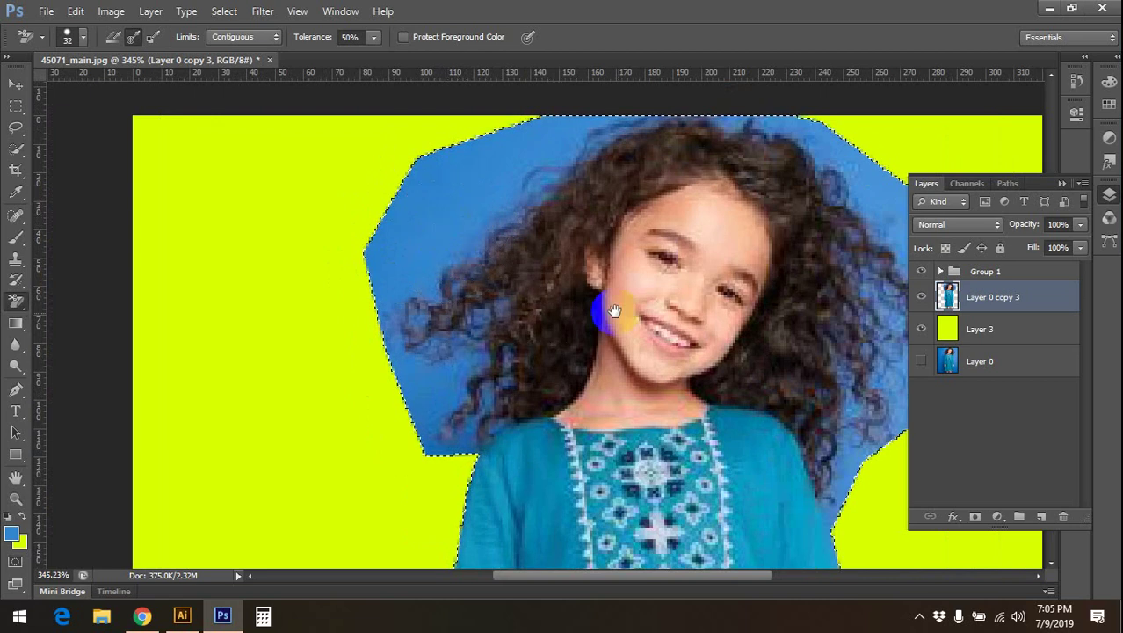
# - Pan to the right hair edge, erase some blue there, and undo the last stroke
pyautogui.moveTo(602, 313)
pyautogui.mouseDown()
pyautogui.moveTo(631, 293)
pyautogui.moveTo(626, 283)
pyautogui.mouseUp()
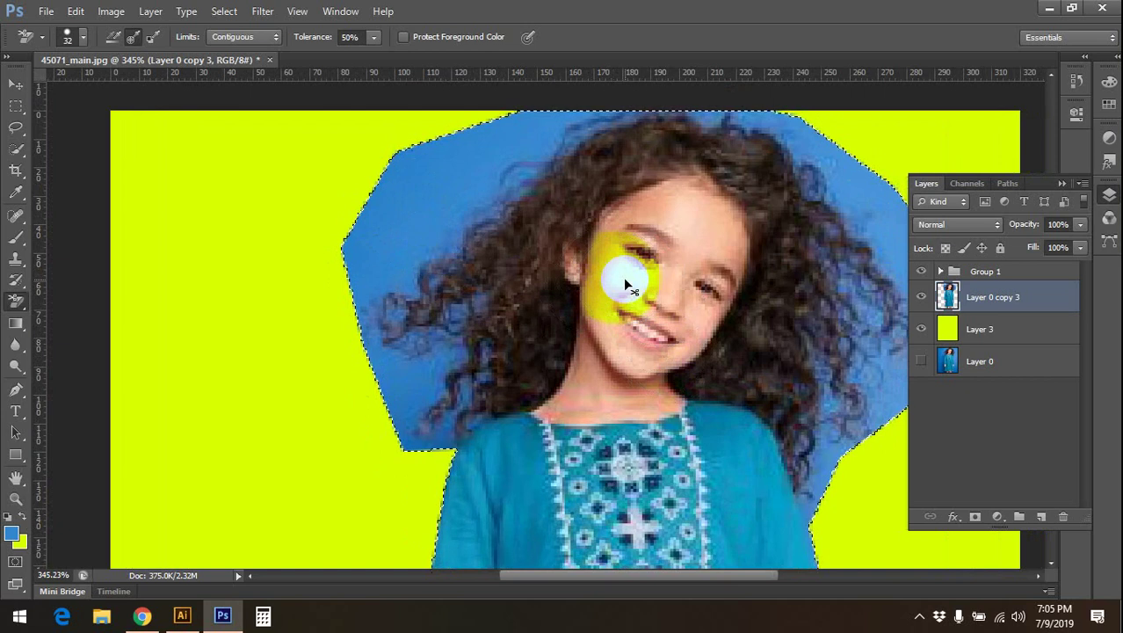
pyautogui.moveTo(627, 314); pyautogui.dragTo(565, 201)
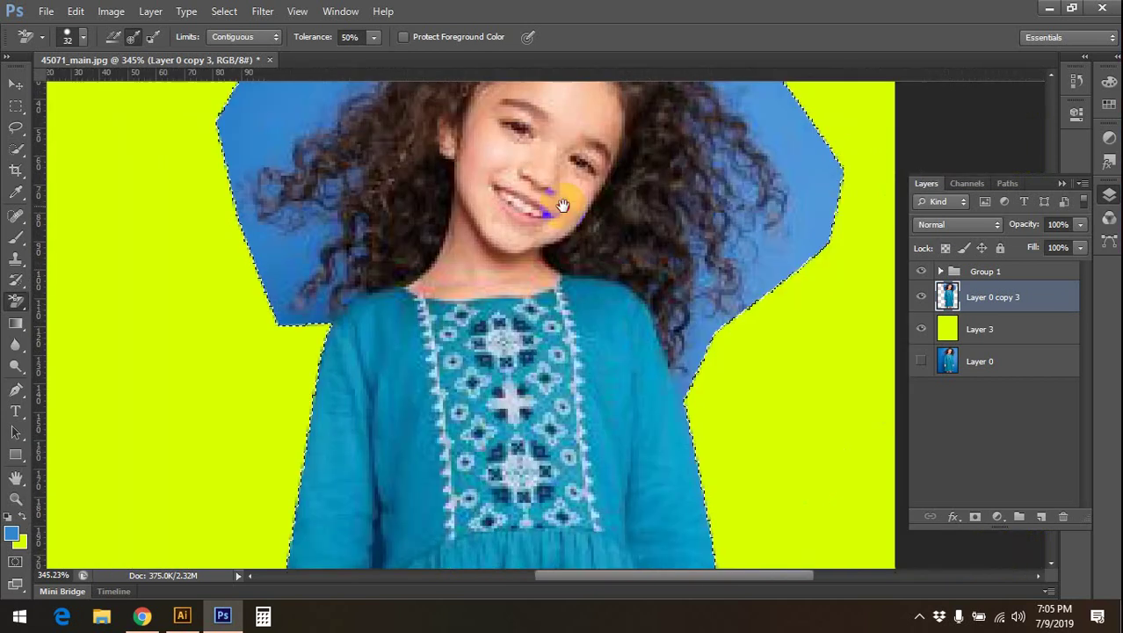
pyautogui.moveTo(720, 389); pyautogui.dragTo(660, 441)
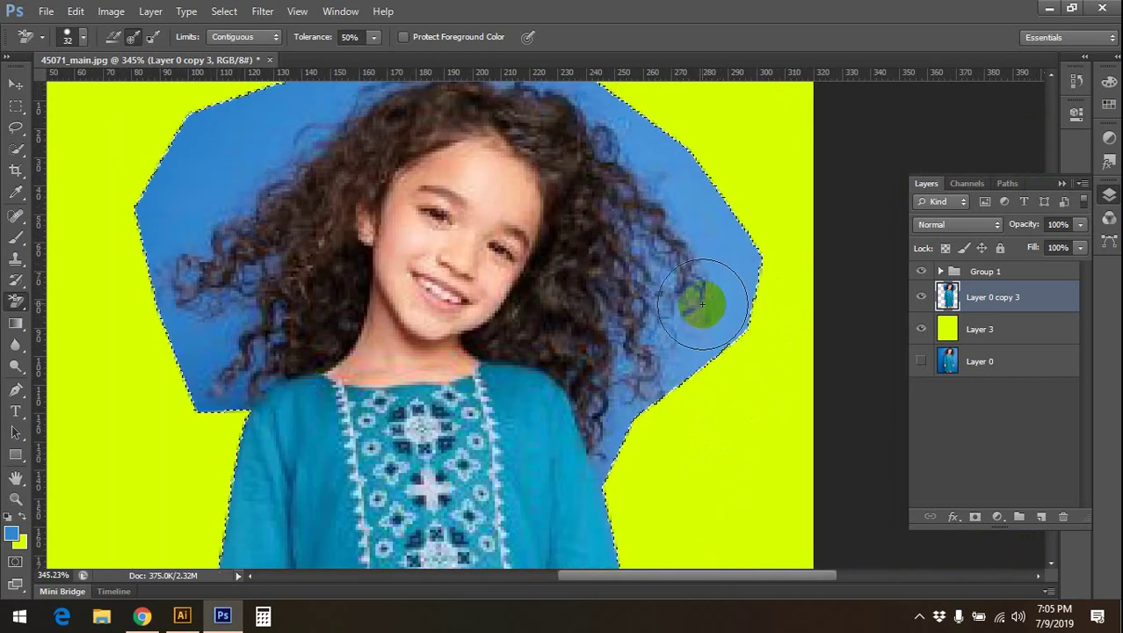
pyautogui.moveTo(707, 300)
pyautogui.mouseDown()
pyautogui.moveTo(717, 292)
pyautogui.moveTo(695, 286)
pyautogui.mouseUp()
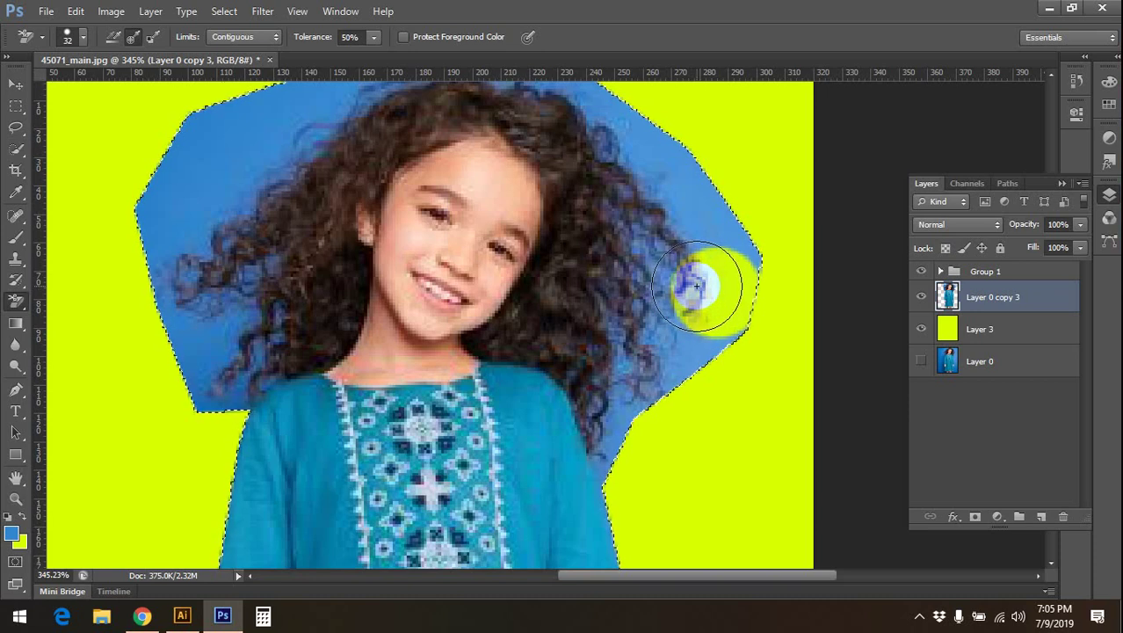
pyautogui.scroll(2, 692, 283)
pyautogui.click(667, 263)
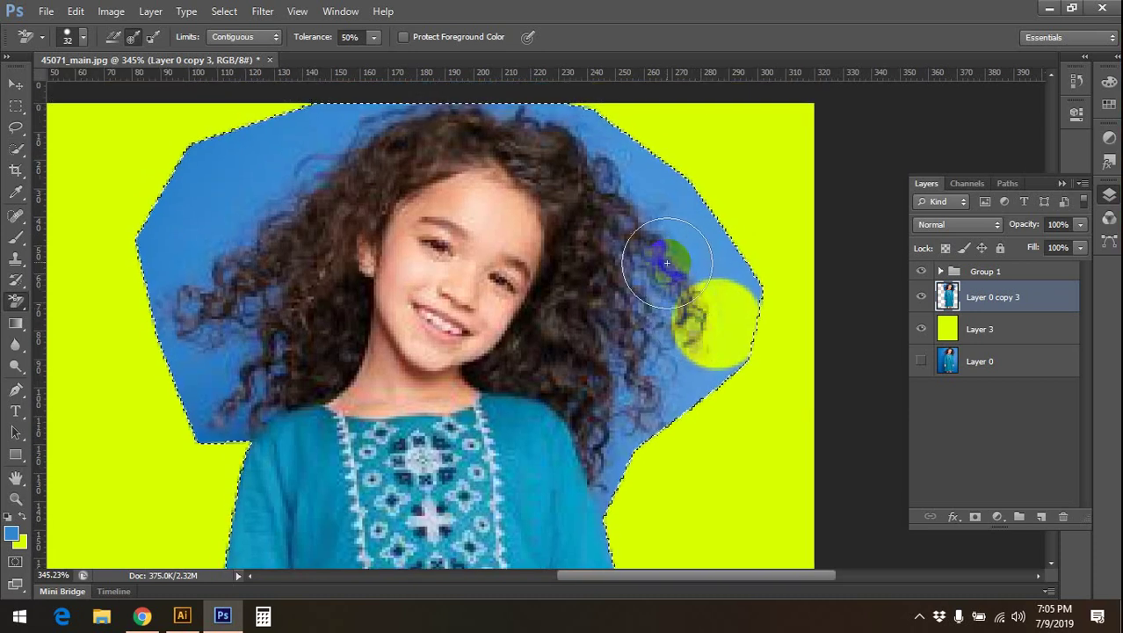
pyautogui.moveTo(665, 256); pyautogui.dragTo(642, 251)
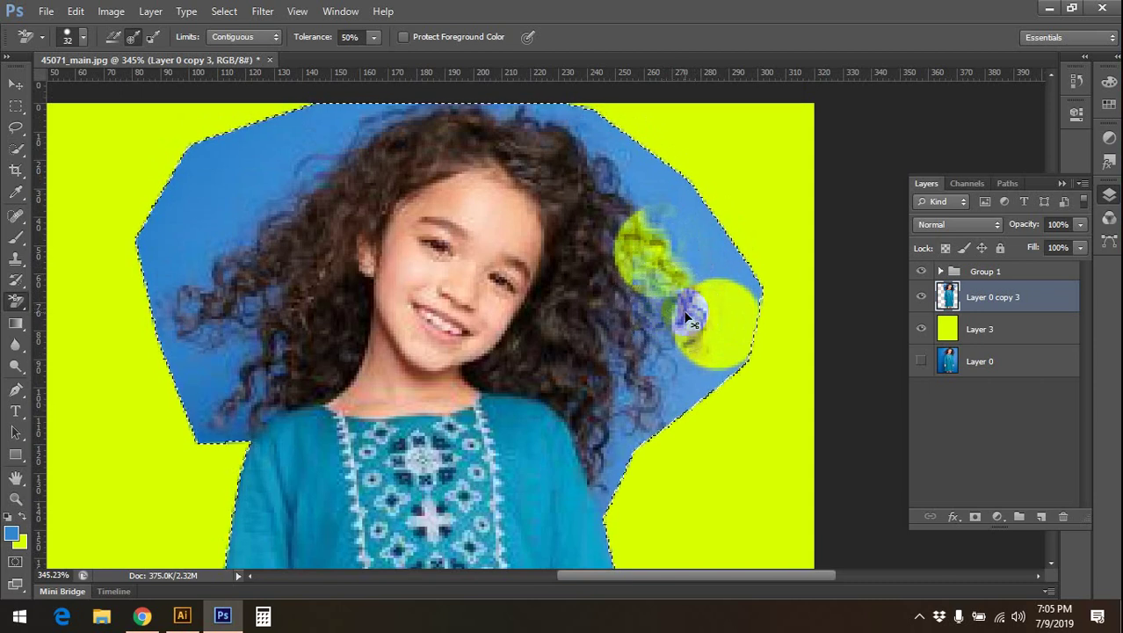
pyautogui.hotkey('ctrl', 'z')
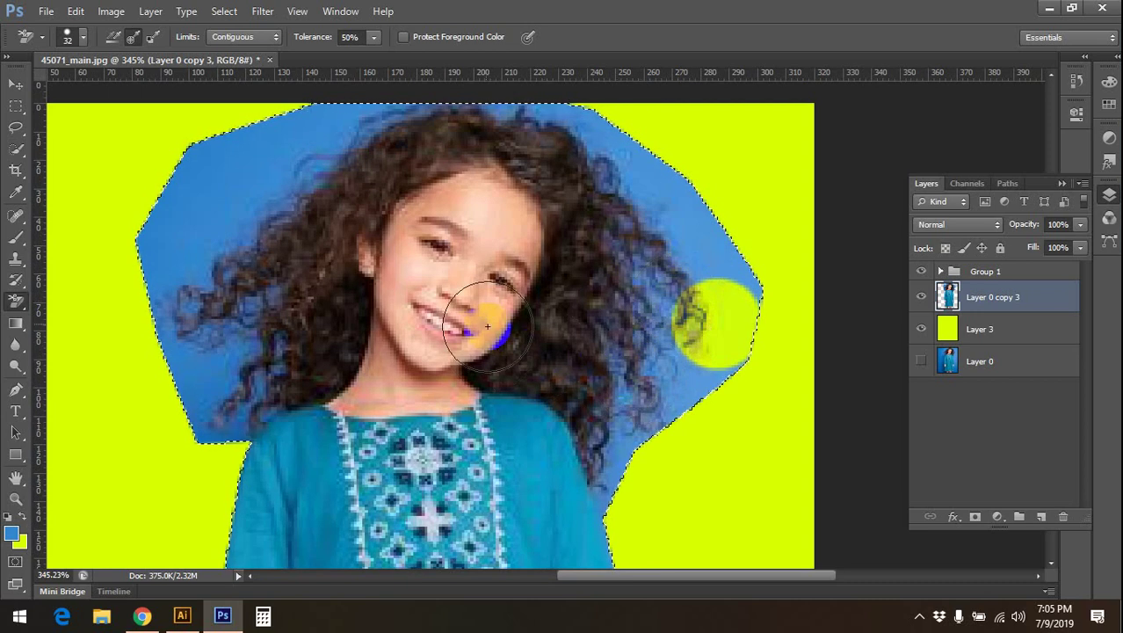
# - Erase blue along and down the right hair edge, leaving a small erased spot near the eye
pyautogui.moveTo(464, 313)
pyautogui.mouseDown()
pyautogui.moveTo(501, 245)
pyautogui.moveTo(459, 236)
pyautogui.moveTo(528, 299)
pyautogui.mouseUp()
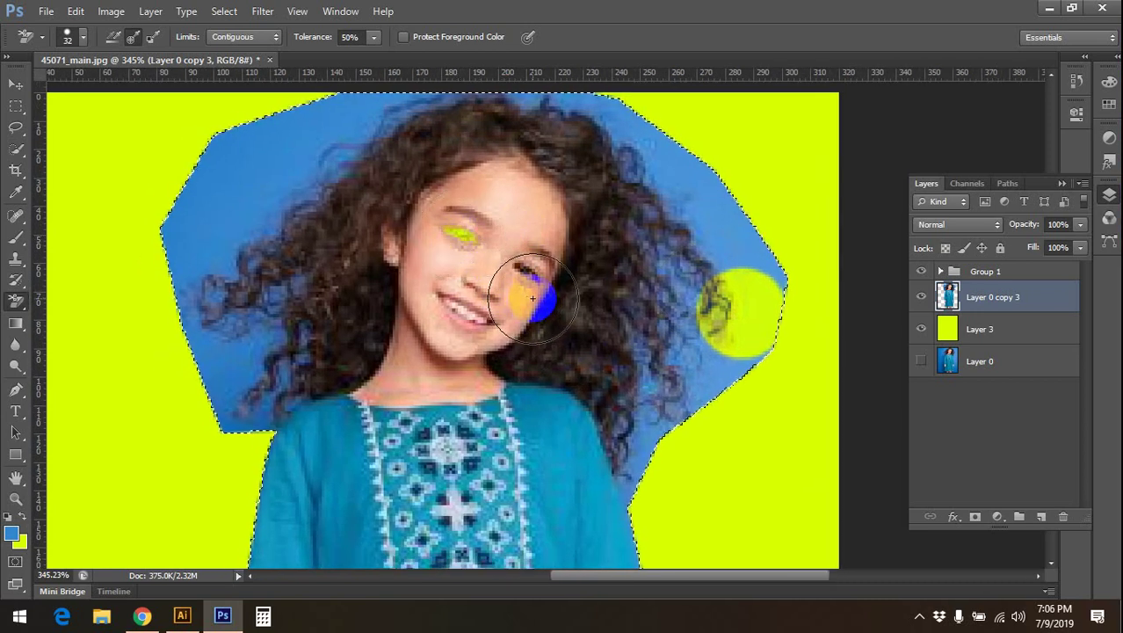
pyautogui.moveTo(532, 299)
pyautogui.mouseDown()
pyautogui.moveTo(714, 238)
pyautogui.moveTo(719, 312)
pyautogui.mouseUp()
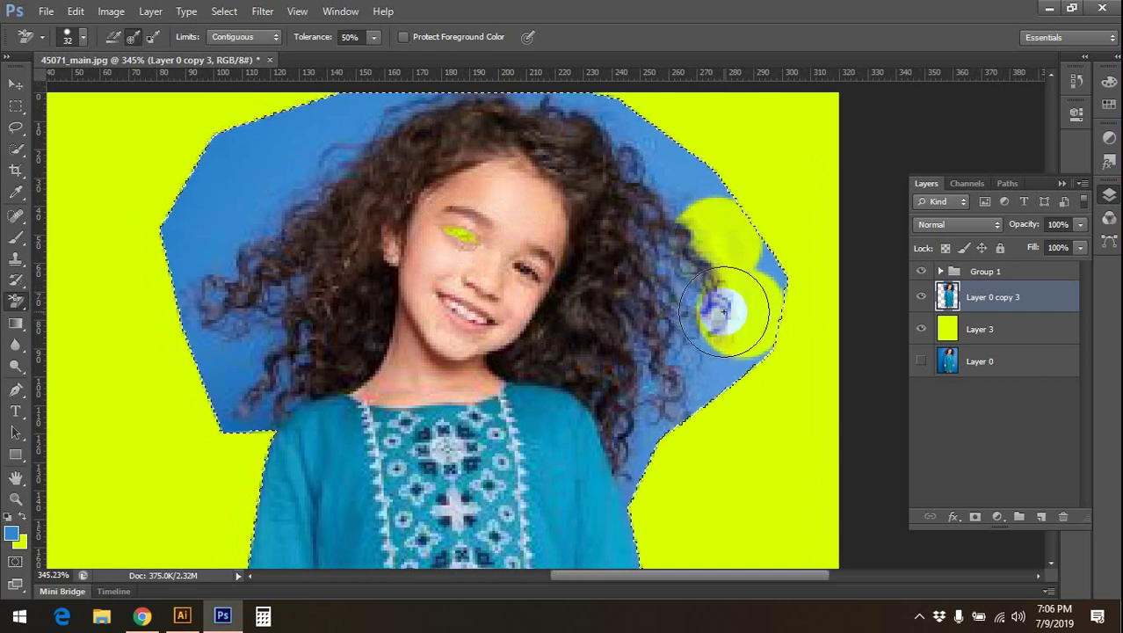
pyautogui.moveTo(725, 310)
pyautogui.mouseDown()
pyautogui.moveTo(700, 364)
pyautogui.moveTo(712, 370)
pyautogui.mouseUp()
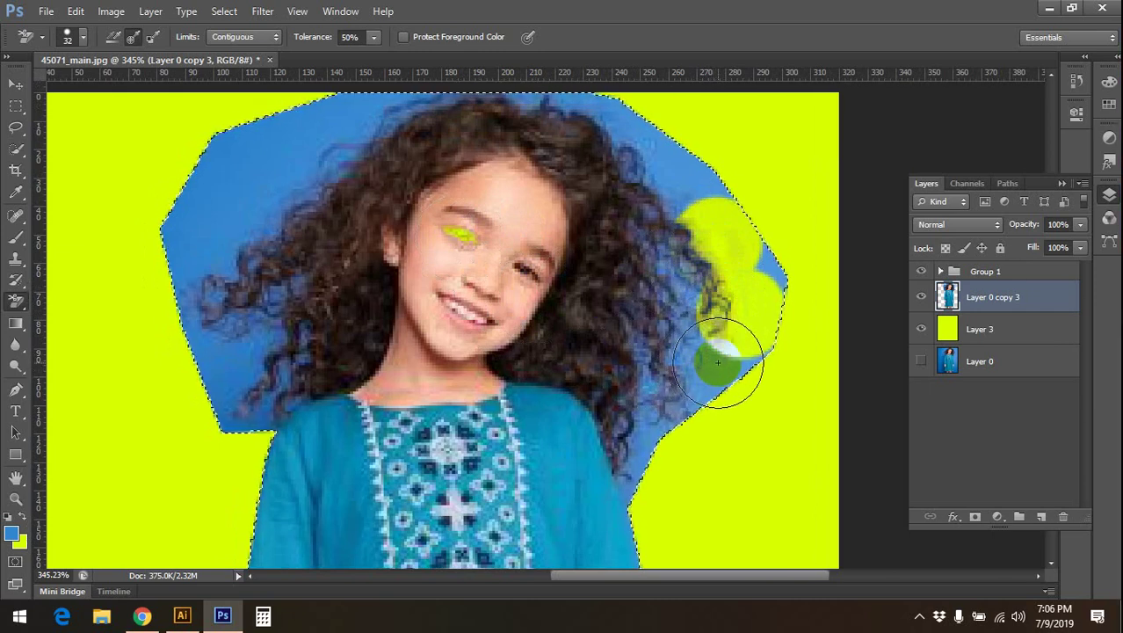
pyautogui.moveTo(718, 362); pyautogui.dragTo(716, 360)
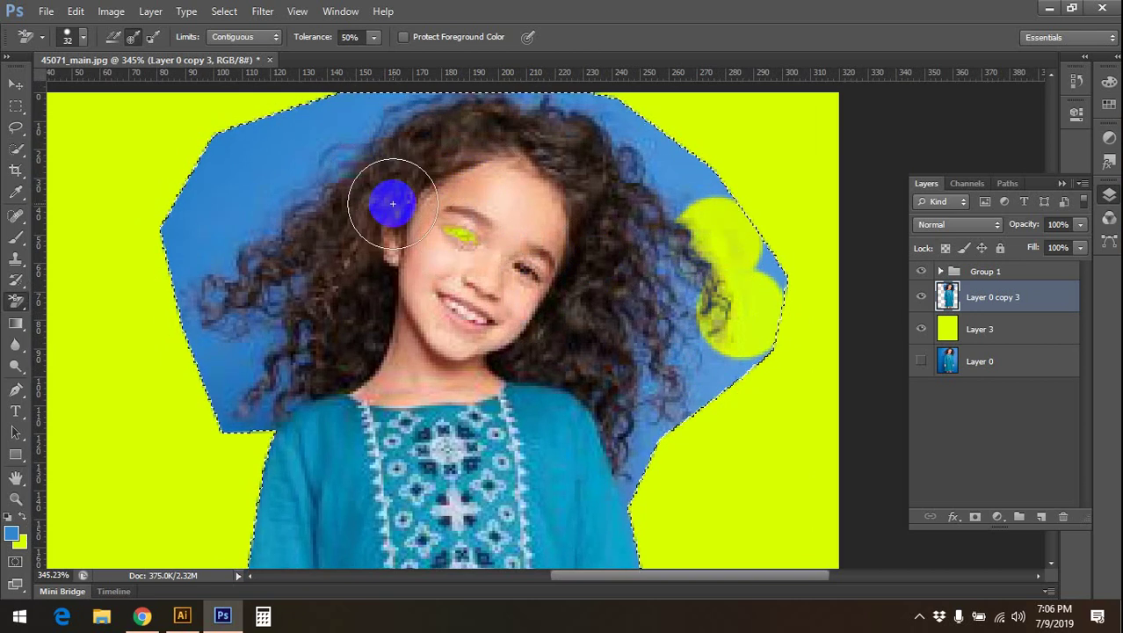
pyautogui.click(355, 36)
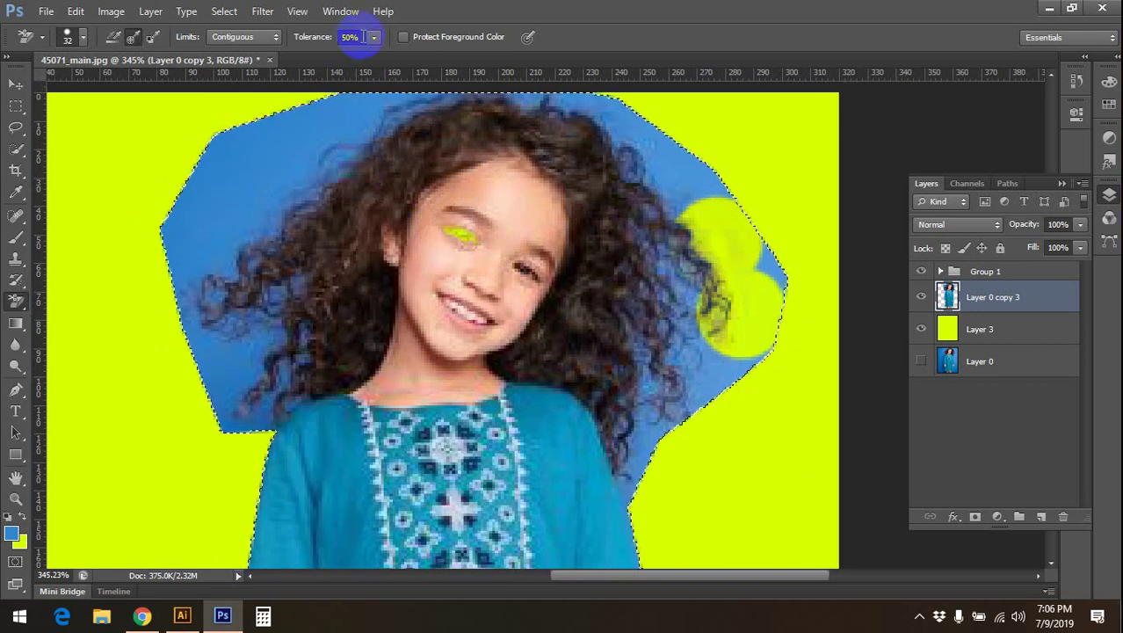
# - Lower the eraser tolerance to 16%, try erasing the right and top hair edges, then undo
pyautogui.click(374, 37)
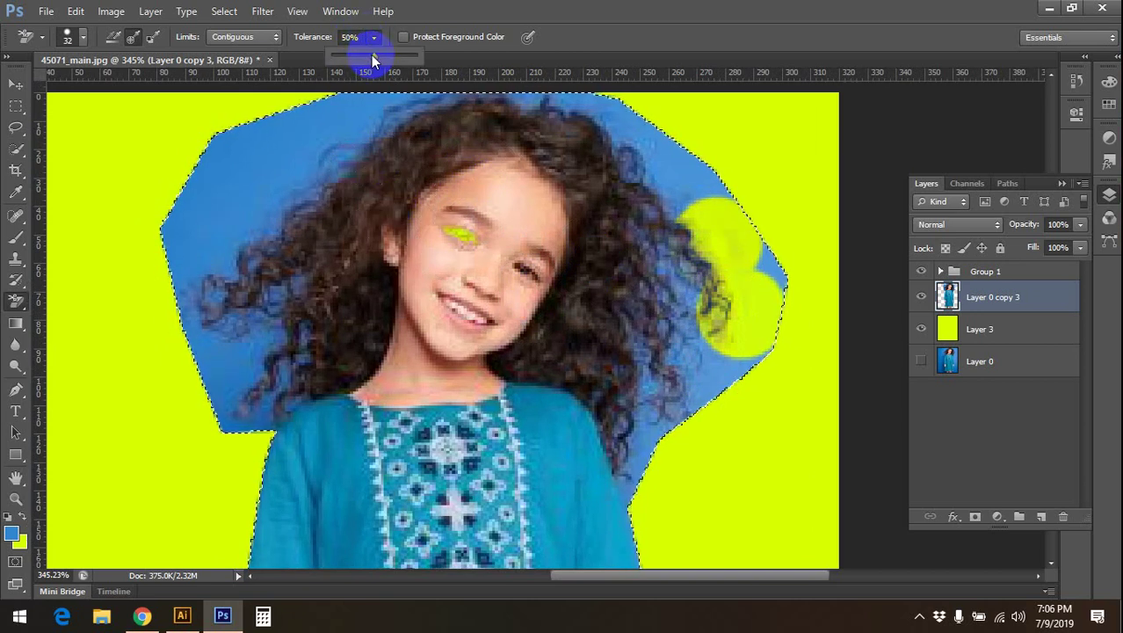
pyautogui.click(704, 332)
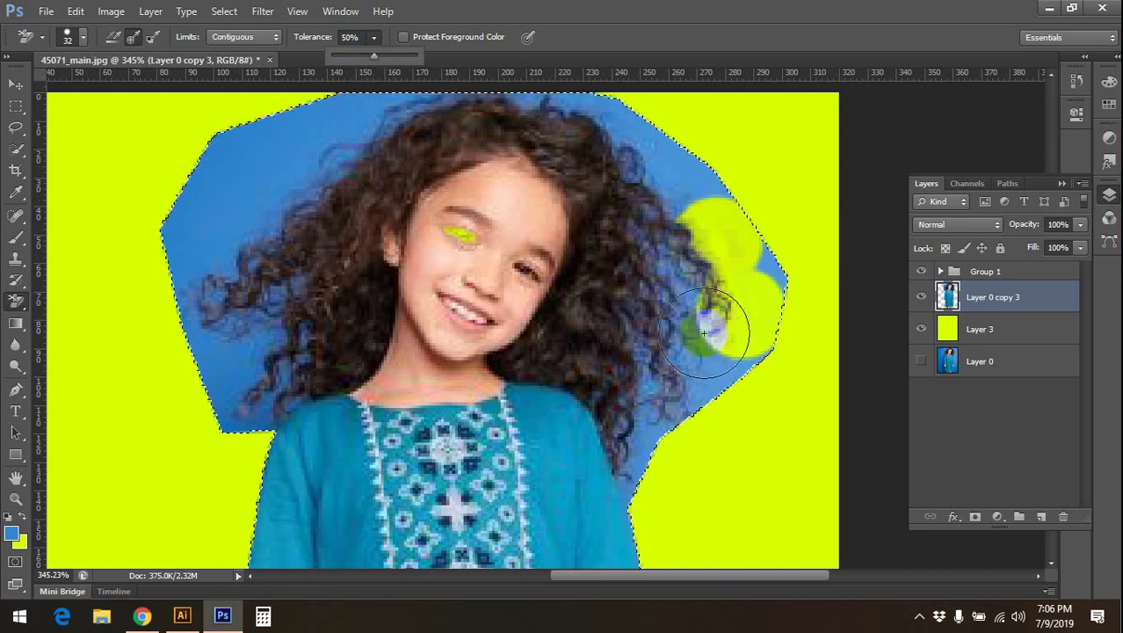
pyautogui.moveTo(704, 332); pyautogui.dragTo(717, 367)
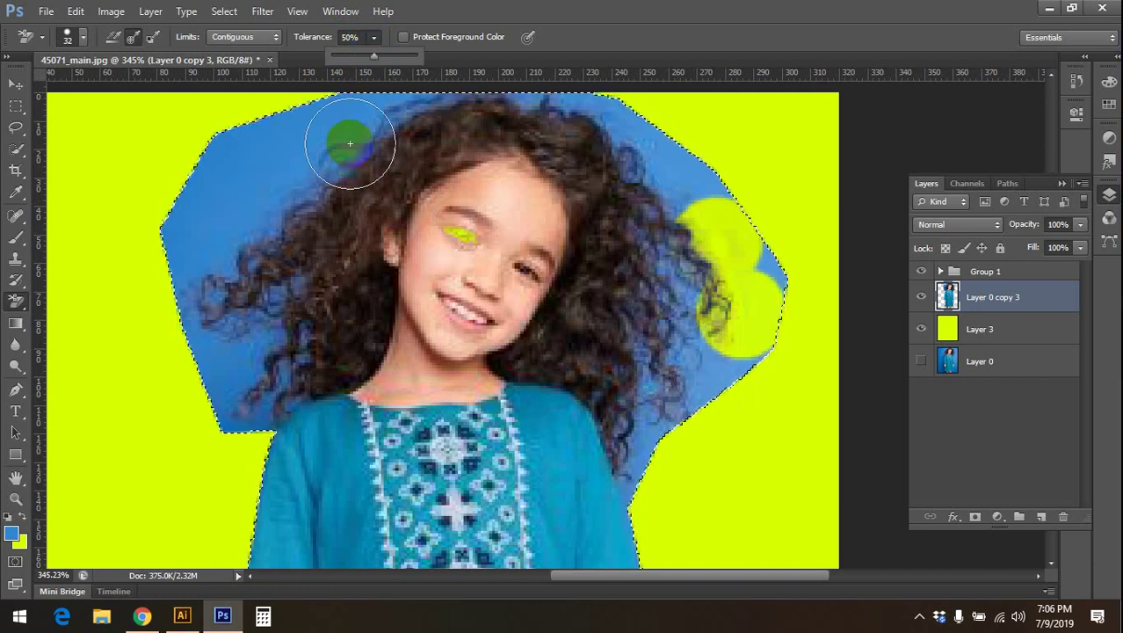
pyautogui.moveTo(374, 55)
pyautogui.mouseDown()
pyautogui.moveTo(345, 58)
pyautogui.moveTo(413, 58)
pyautogui.mouseUp()
pyautogui.rightClick(698, 93)
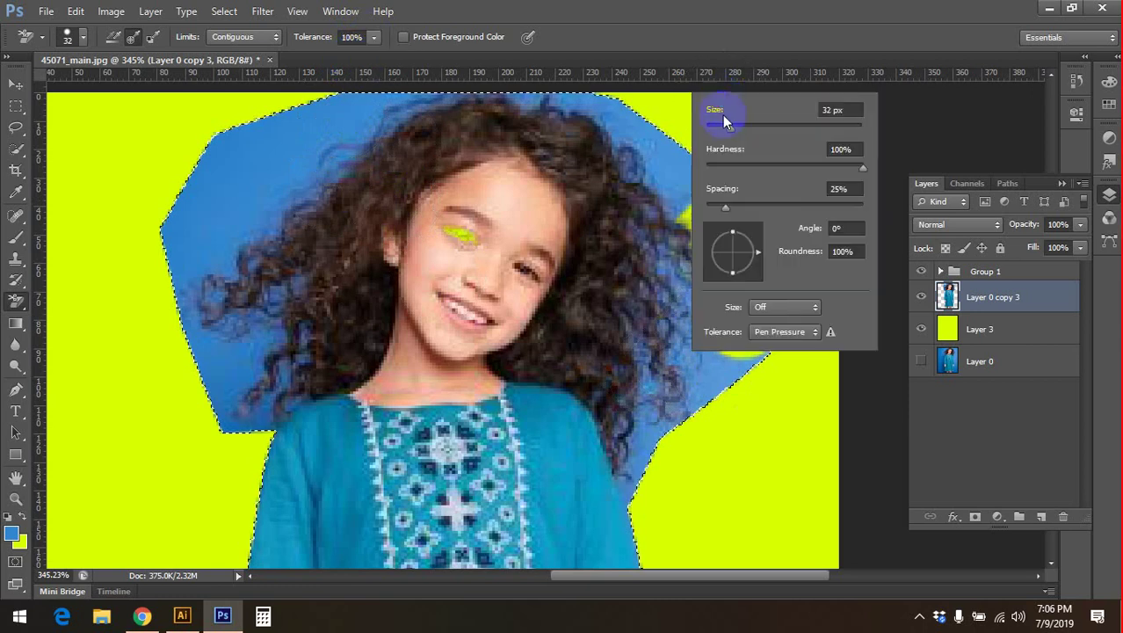
pyautogui.click(642, 154)
pyautogui.moveTo(642, 154); pyautogui.dragTo(665, 213)
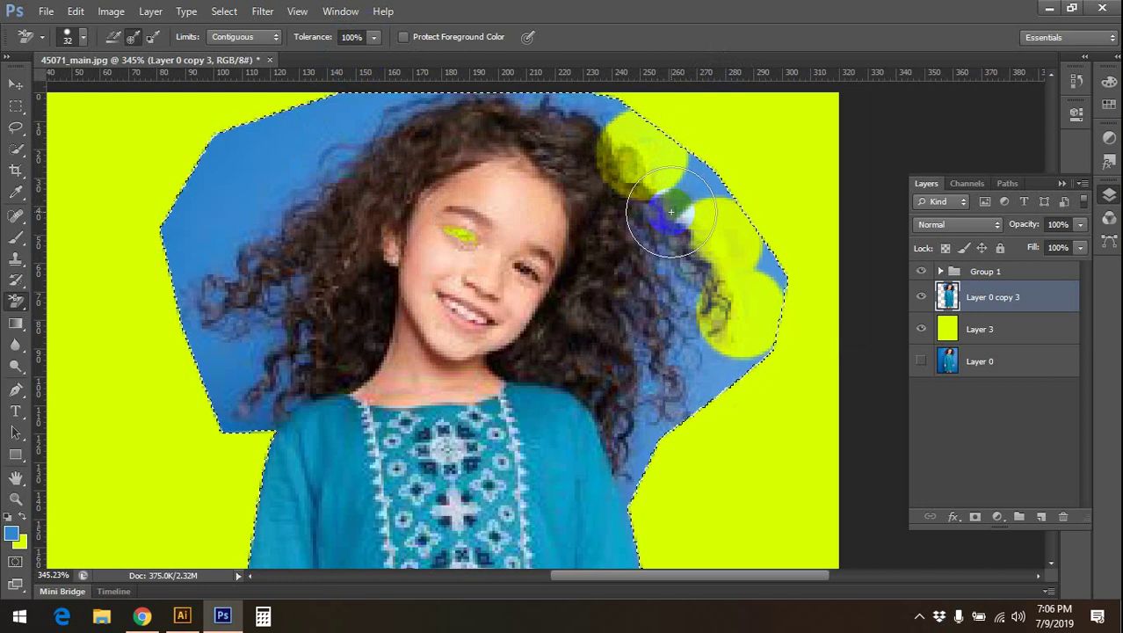
pyautogui.hotkey('ctrl', 'z')
# - Set the tolerance to 50% and erase blue between the hair and the top-right yellow
pyautogui.click(374, 37)
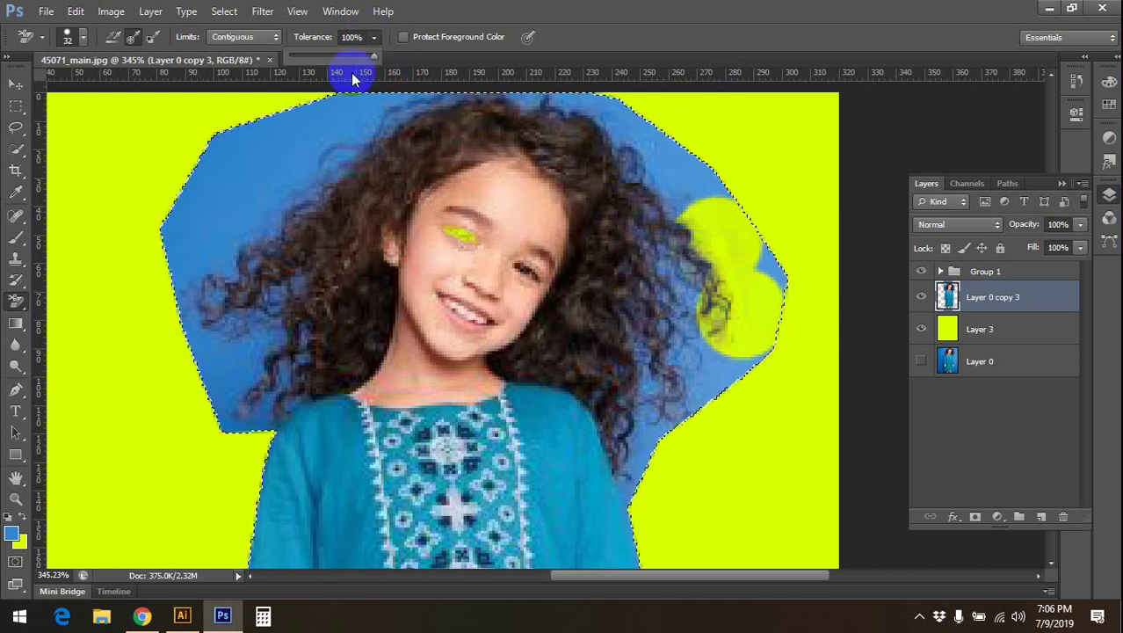
pyautogui.moveTo(329, 58); pyautogui.dragTo(330, 57)
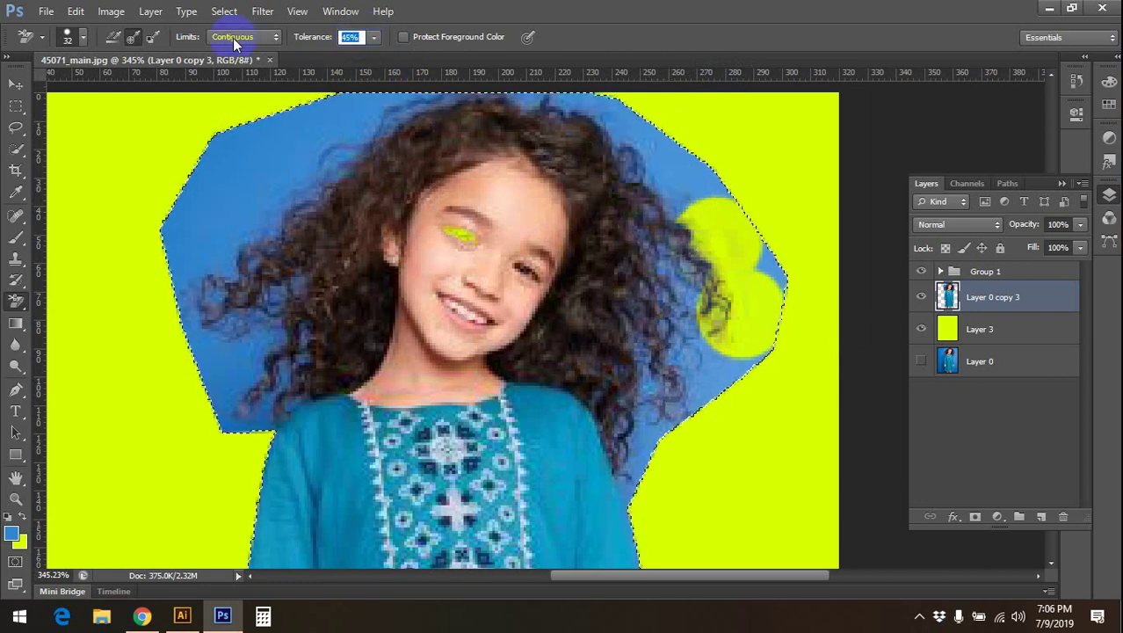
pyautogui.write('50')
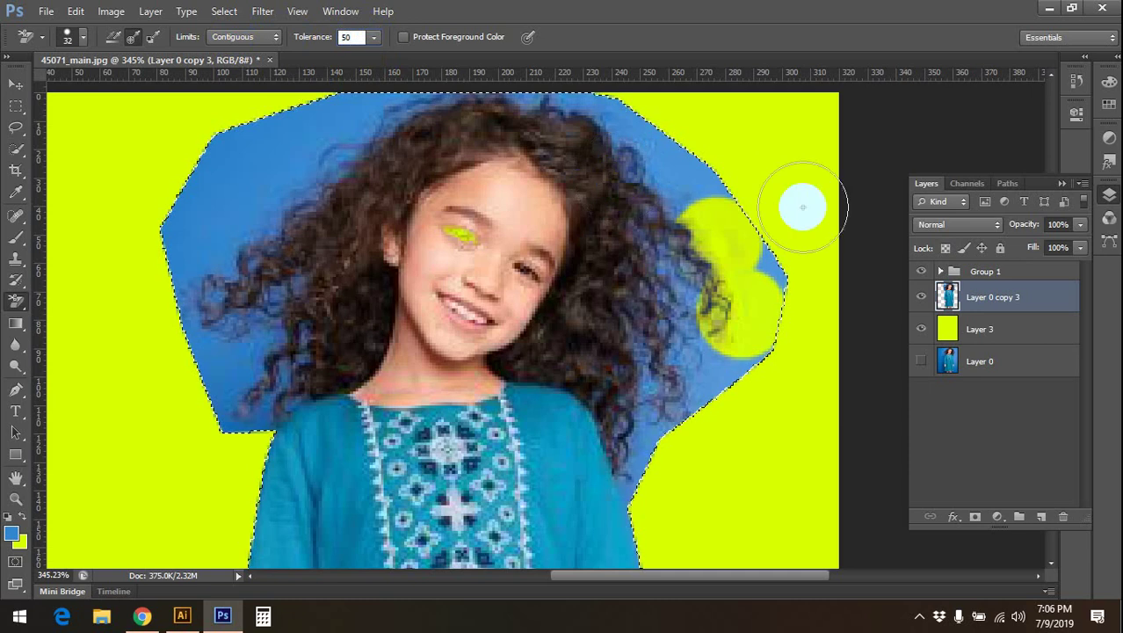
pyautogui.moveTo(573, 160); pyautogui.dragTo(690, 175)
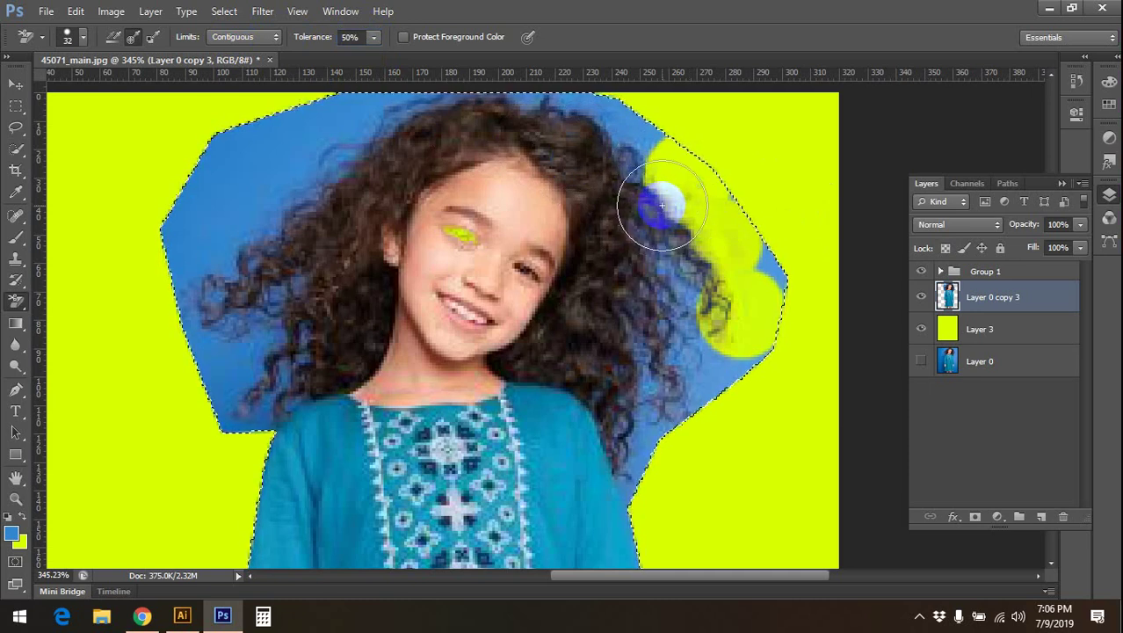
# - Erase the blue patches to the right and lower right of the hair
pyautogui.moveTo(601, 175); pyautogui.dragTo(619, 313)
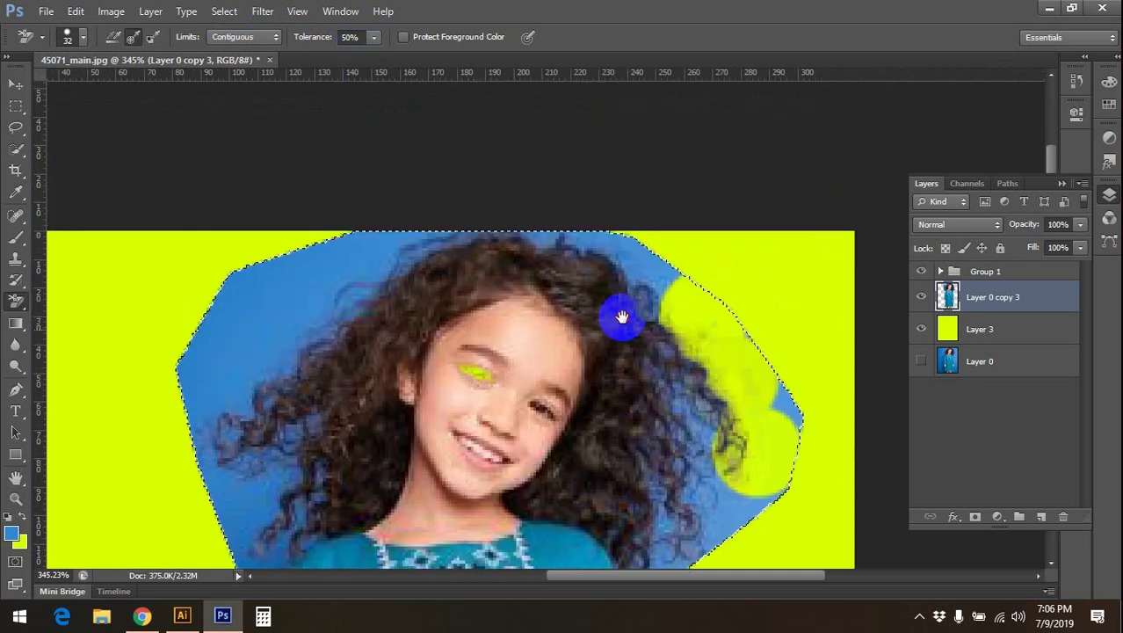
pyautogui.moveTo(648, 277)
pyautogui.mouseDown()
pyautogui.moveTo(651, 263)
pyautogui.moveTo(727, 333)
pyautogui.moveTo(694, 291)
pyautogui.moveTo(735, 340)
pyautogui.mouseUp()
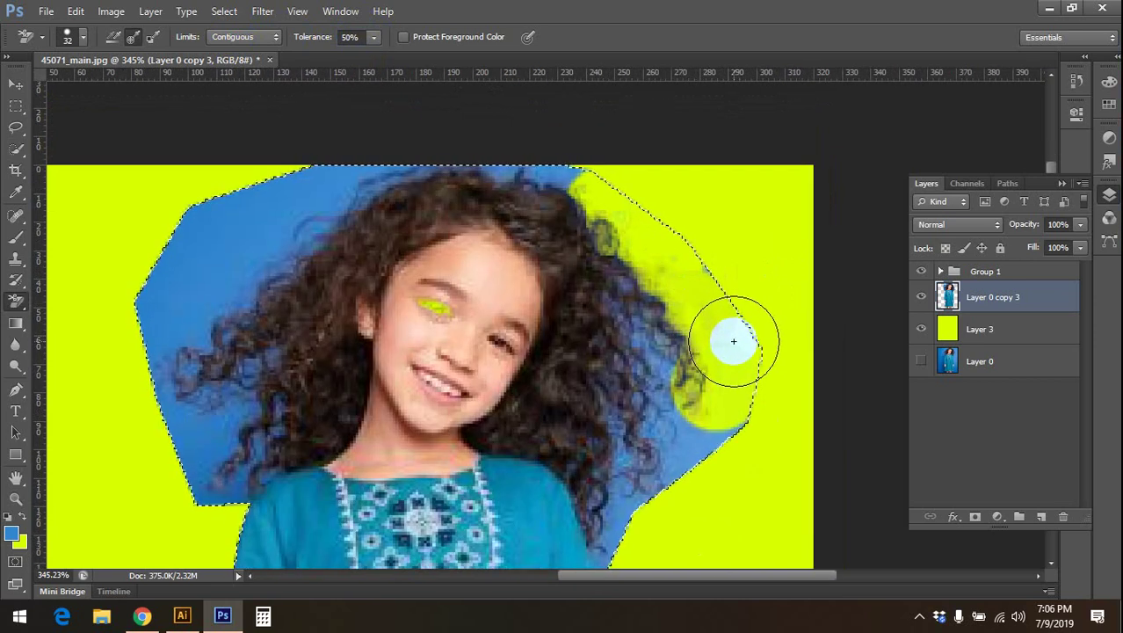
pyautogui.moveTo(735, 339); pyautogui.dragTo(732, 347)
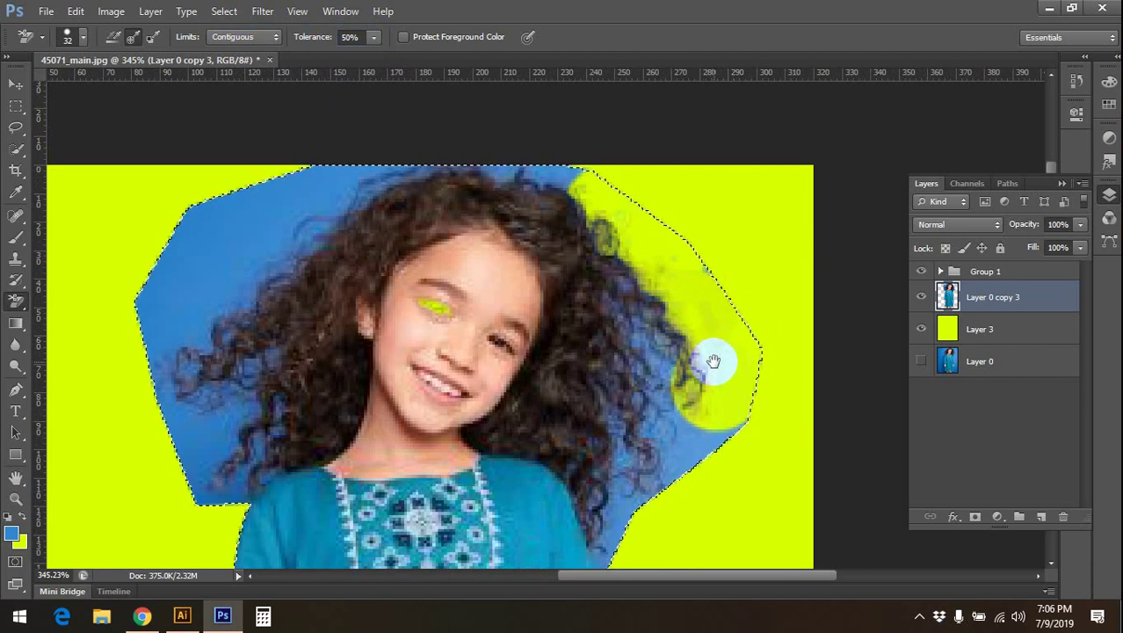
pyautogui.moveTo(703, 306); pyautogui.dragTo(711, 275)
pyautogui.click(699, 373)
pyautogui.moveTo(698, 373); pyautogui.dragTo(710, 359)
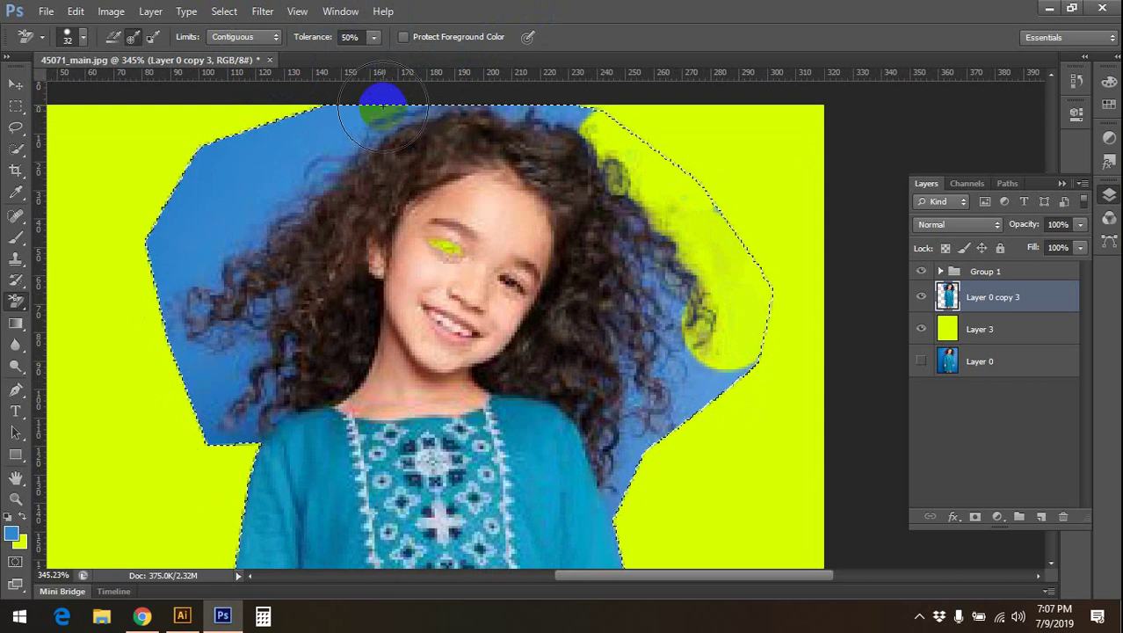
# - Erase the blue backdrop along the top of the hair and to its left
pyautogui.click(352, 37)
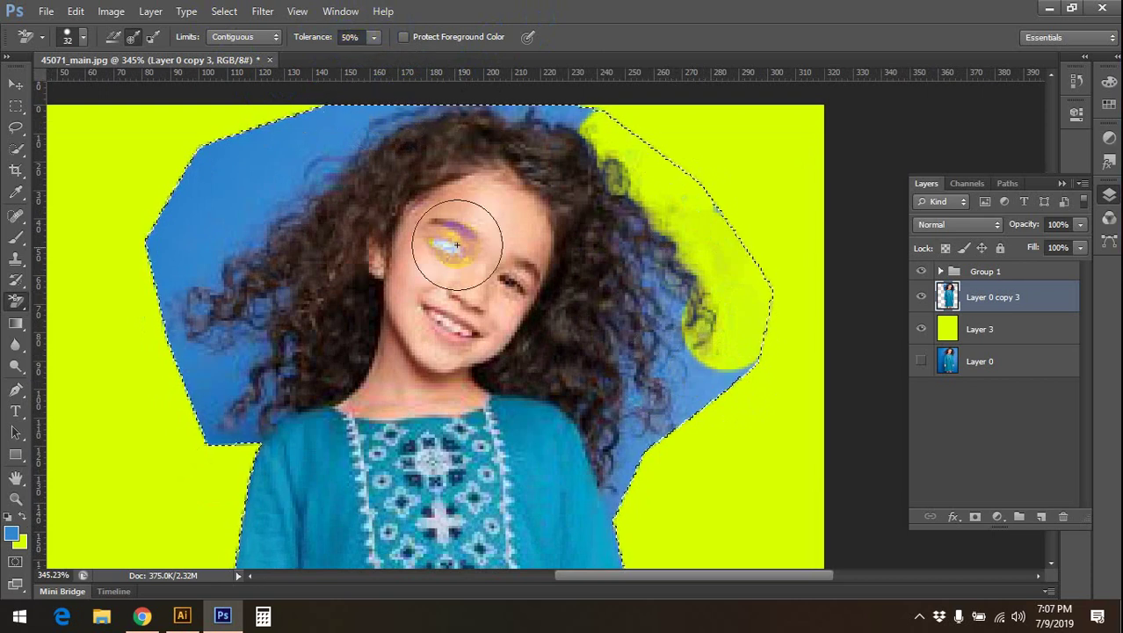
pyautogui.moveTo(426, 176); pyautogui.dragTo(415, 123)
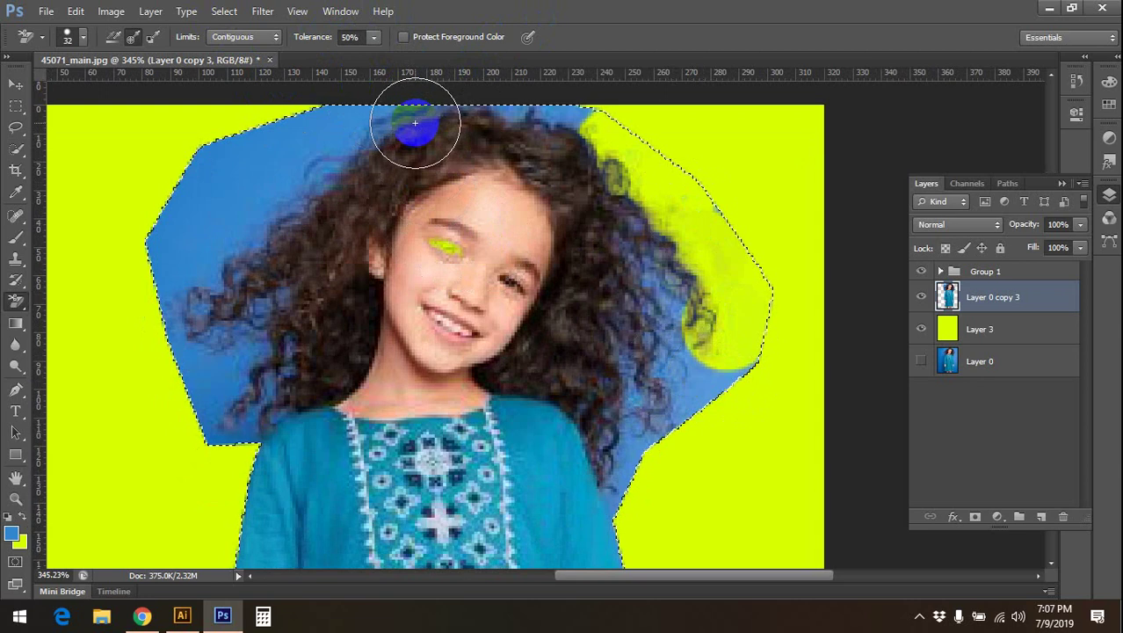
pyautogui.moveTo(414, 123)
pyautogui.mouseDown()
pyautogui.moveTo(393, 150)
pyautogui.moveTo(339, 176)
pyautogui.moveTo(382, 200)
pyautogui.mouseUp()
pyautogui.moveTo(276, 283)
pyautogui.mouseDown()
pyautogui.moveTo(271, 336)
pyautogui.moveTo(296, 258)
pyautogui.moveTo(338, 326)
pyautogui.moveTo(264, 303)
pyautogui.moveTo(283, 200)
pyautogui.moveTo(369, 151)
pyautogui.moveTo(321, 238)
pyautogui.moveTo(349, 194)
pyautogui.moveTo(400, 170)
pyautogui.mouseUp()
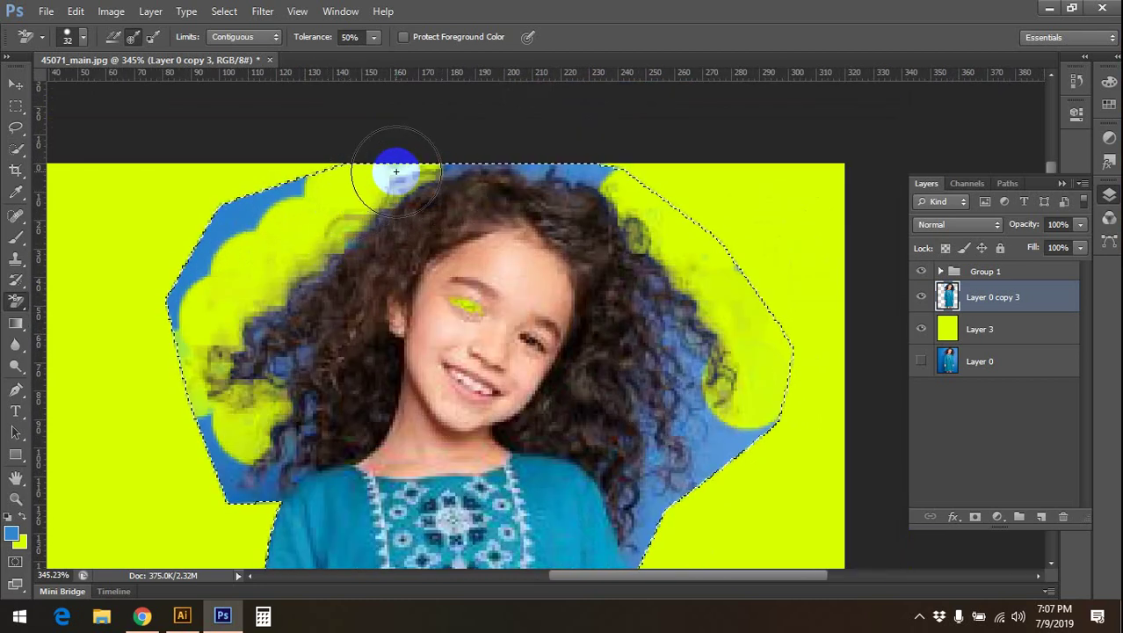
pyautogui.moveTo(397, 172); pyautogui.dragTo(400, 171)
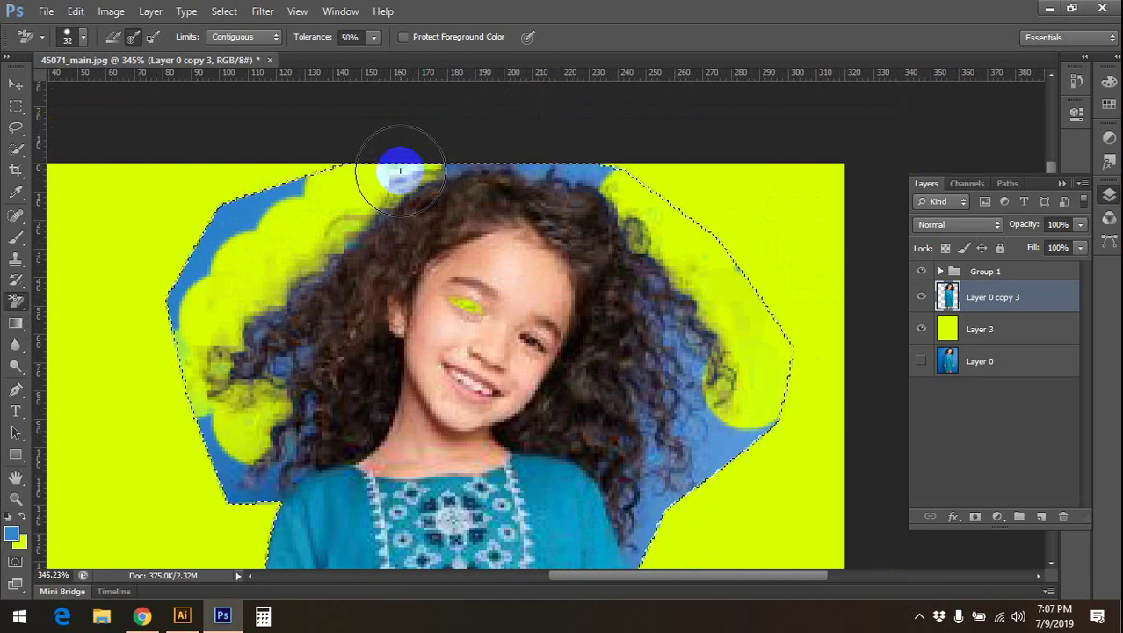
# - Zoom out to inspect the whole cut-out girl, then select the yellow Layer 3 with the Move tool
pyautogui.scroll(-2, 399, 176)
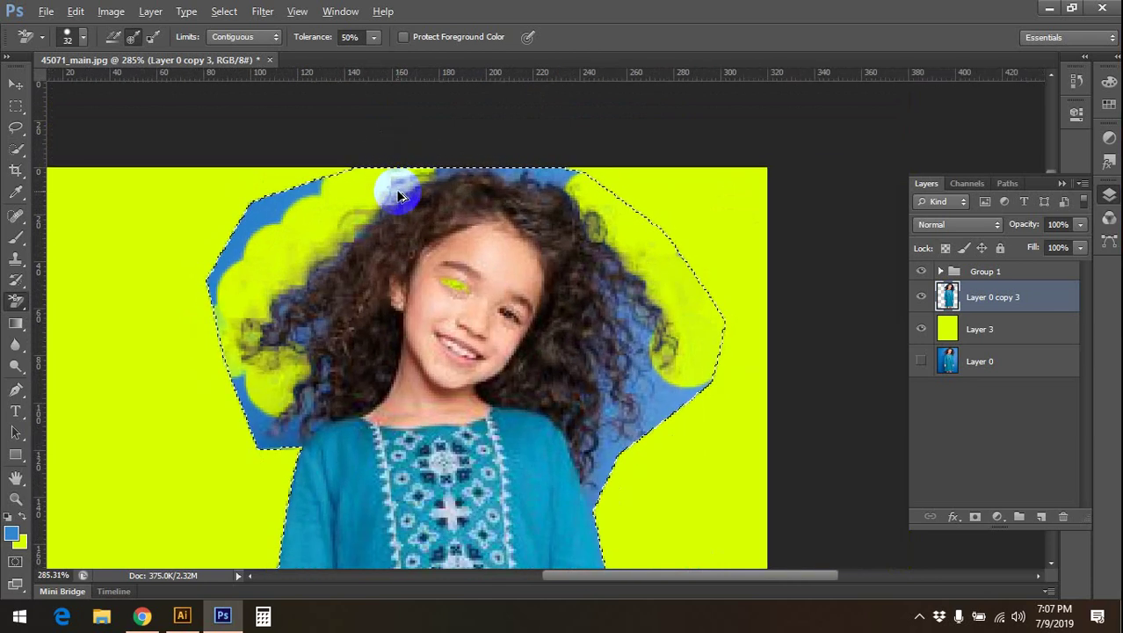
pyautogui.scroll(-2, 401, 188)
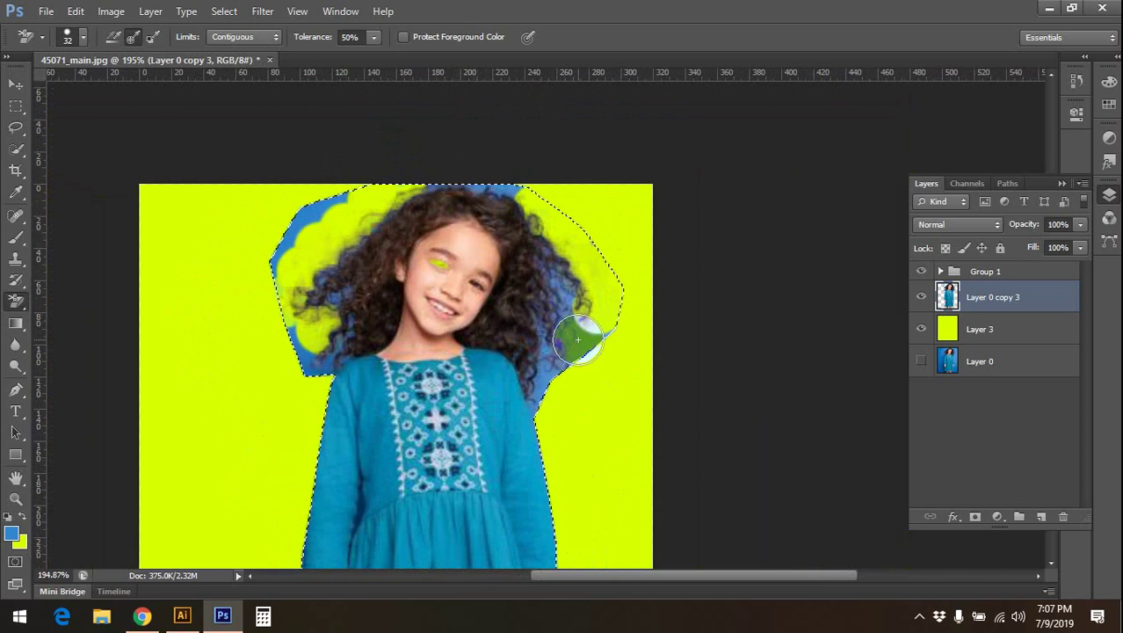
pyautogui.scroll(-1, 622, 357)
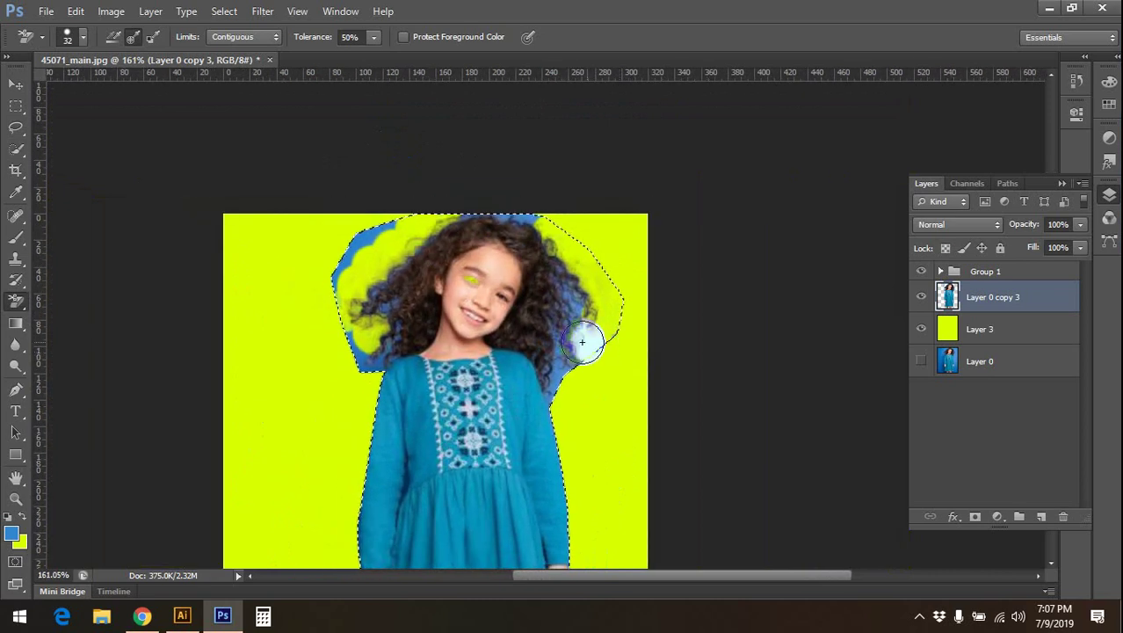
pyautogui.scroll(1, 427, 333)
pyautogui.scroll(1, 435, 334)
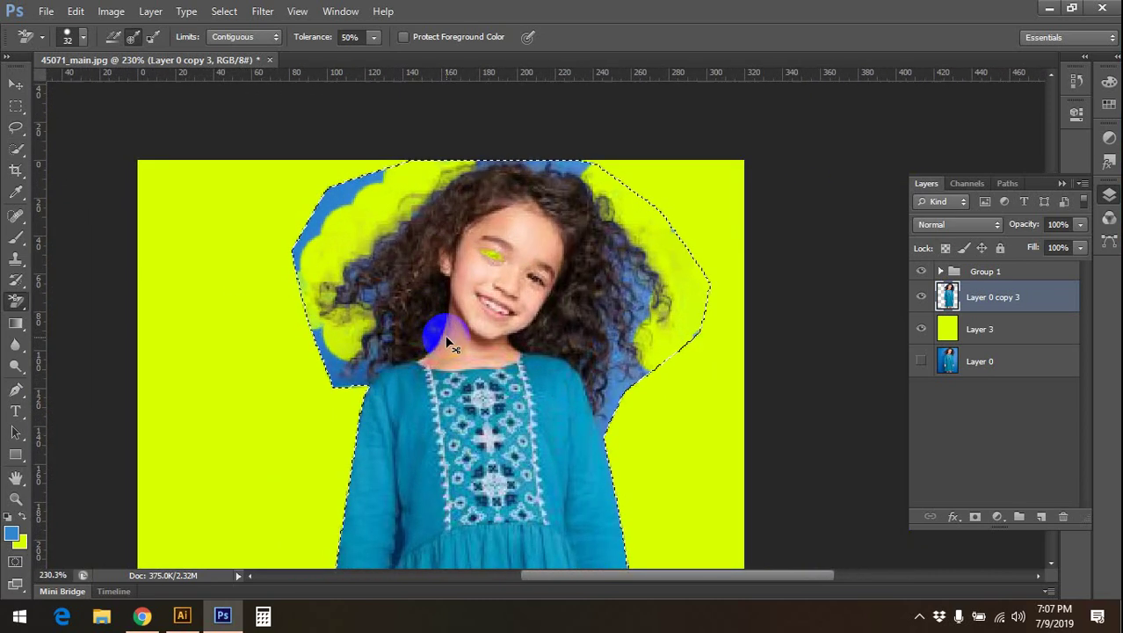
pyautogui.scroll(-2, 417, 312)
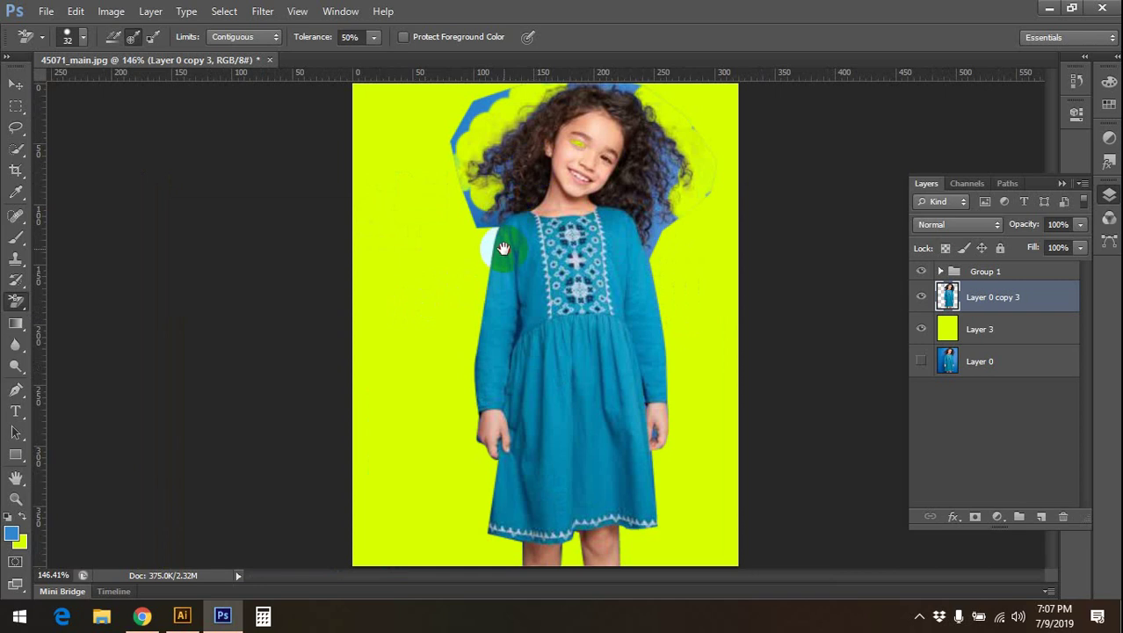
pyautogui.scroll(2, 465, 246)
pyautogui.scroll(1, 496, 278)
pyautogui.moveTo(495, 278); pyautogui.dragTo(510, 259)
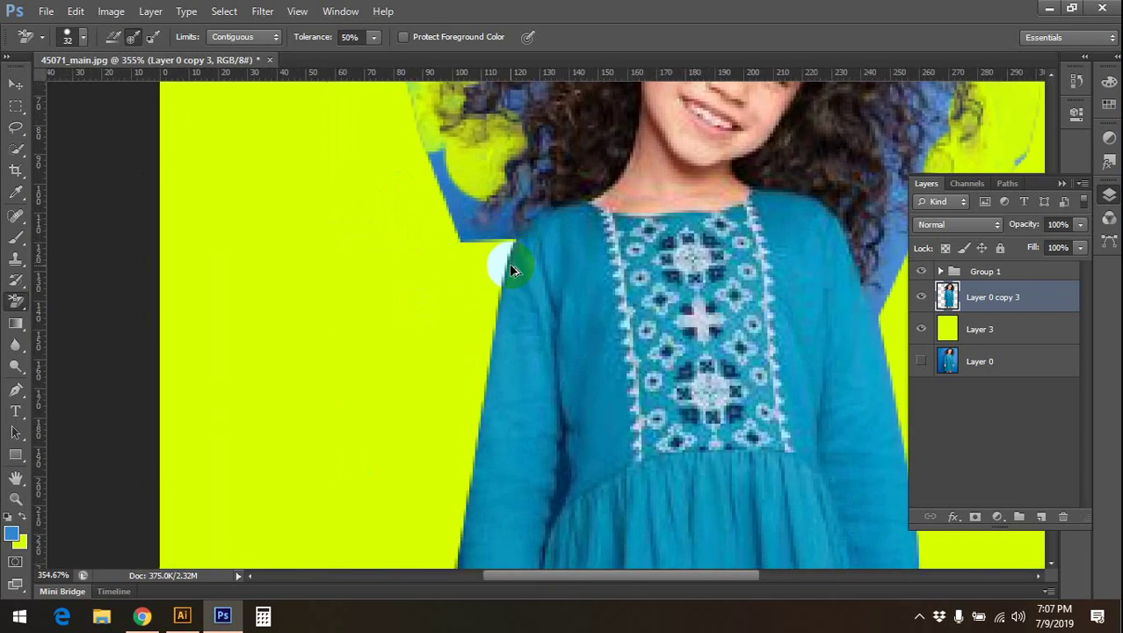
pyautogui.scroll(-1, 510, 264)
pyautogui.scroll(-1, 511, 266)
pyautogui.scroll(-1, 527, 251)
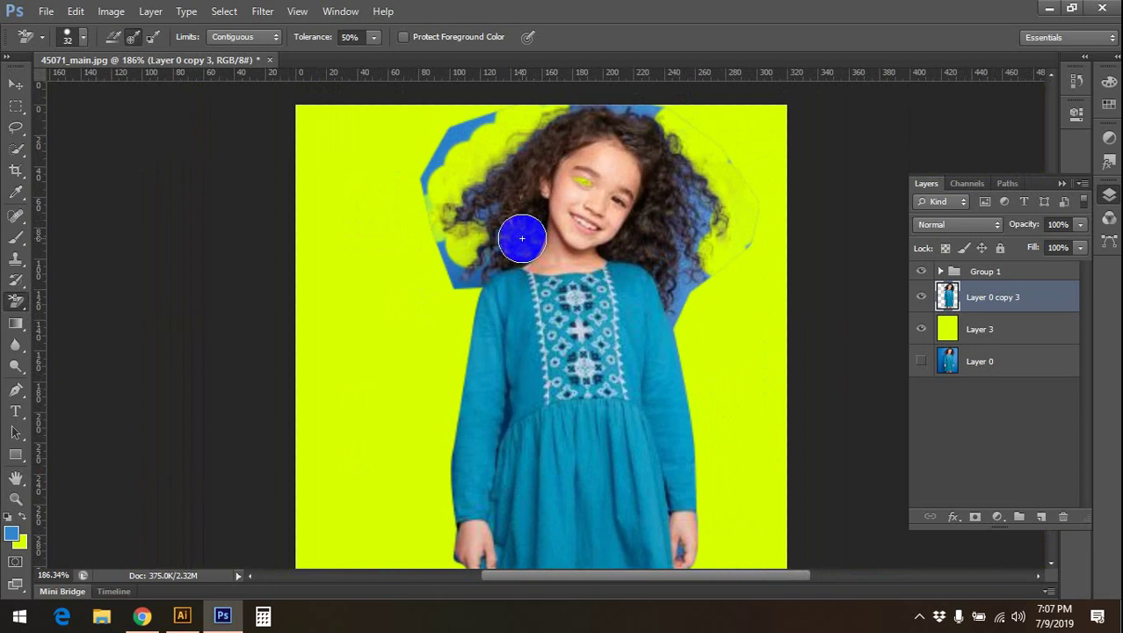
pyautogui.scroll(-1, 521, 235)
pyautogui.scroll(1, 608, 240)
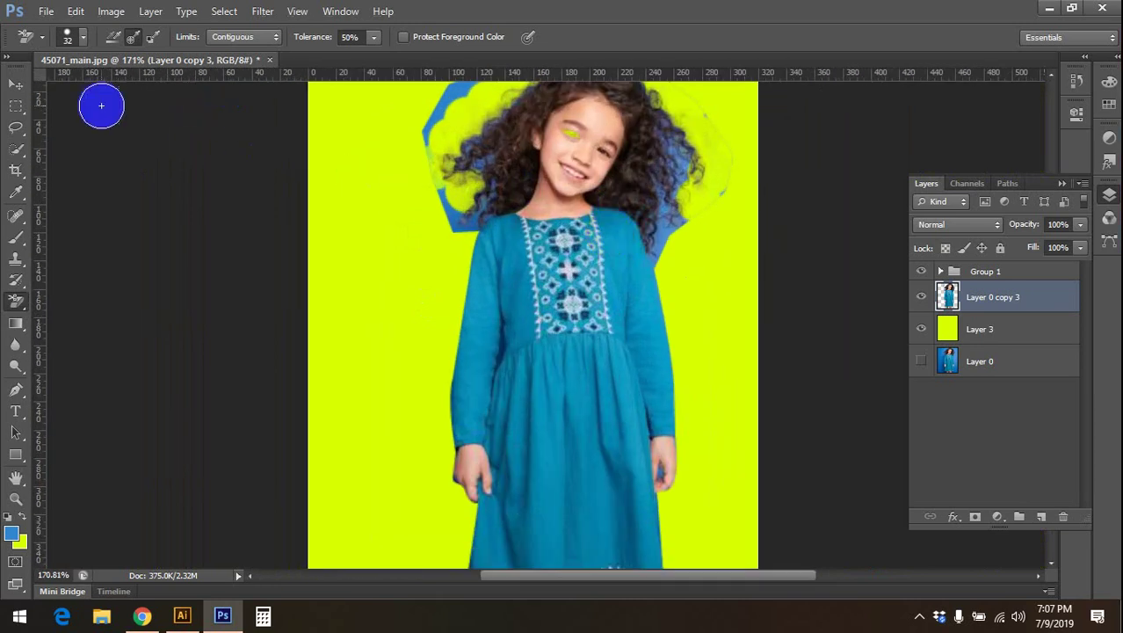
pyautogui.click(16, 84)
pyautogui.click(311, 166)
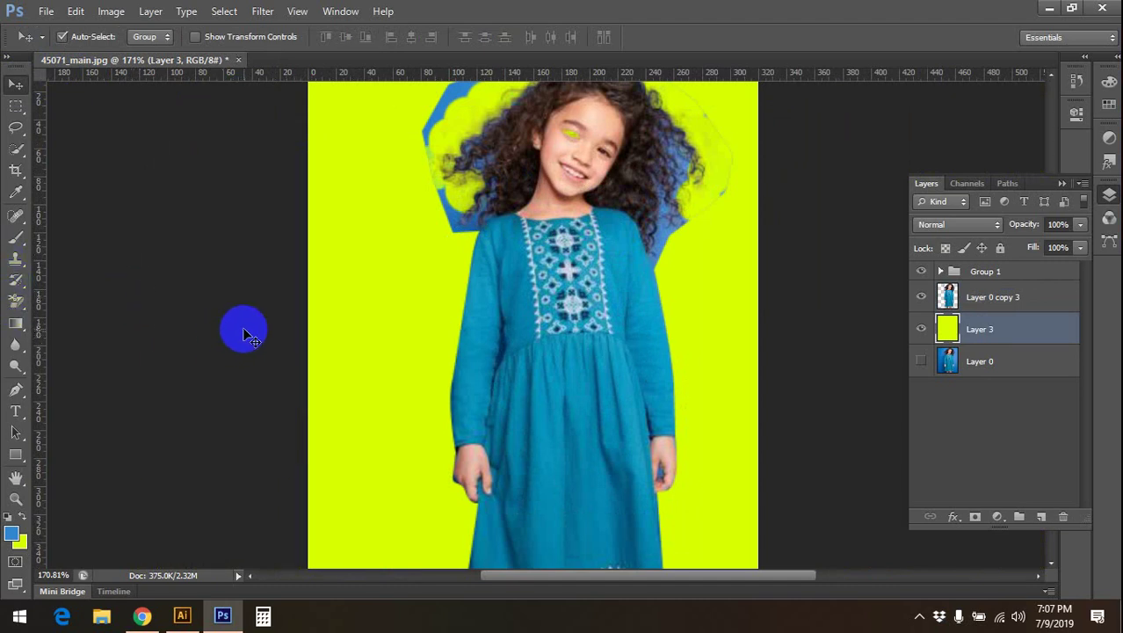
# - Close and reopen the Layers panel
pyautogui.scroll(-2, 244, 333)
pyautogui.scroll(-2, 244, 333)
pyautogui.rightClick(1063, 181)
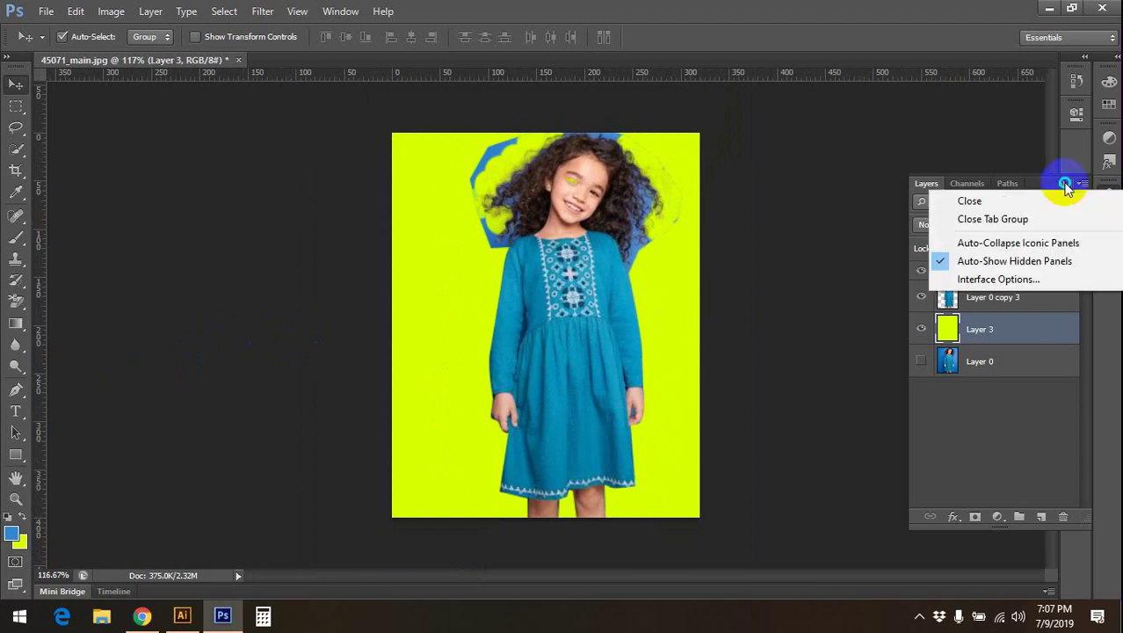
pyautogui.rightClick(1063, 186)
pyautogui.click(1063, 185)
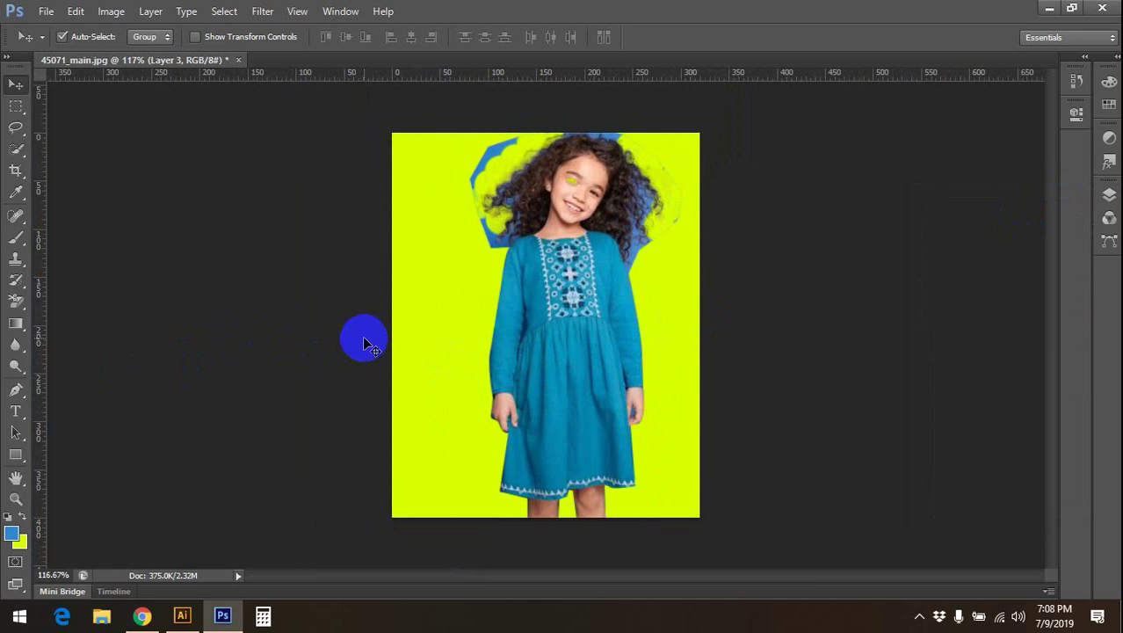
pyautogui.click(1107, 194)
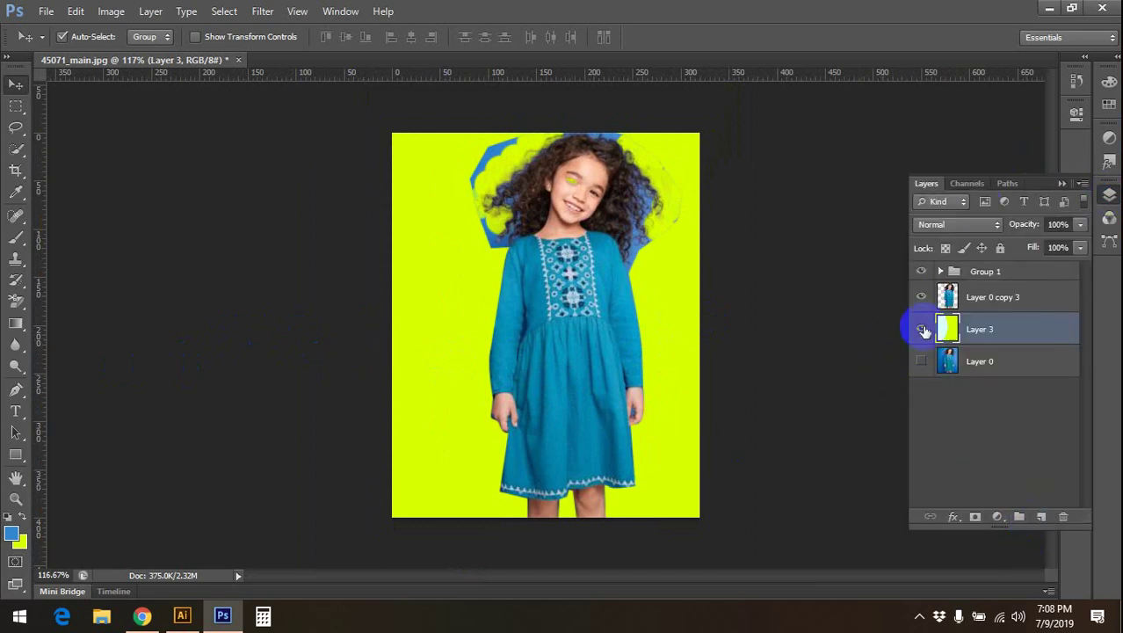
# - Toggle Layer 3's visibility off and on to check the girl against transparency, leaving it visible
pyautogui.click(922, 329)
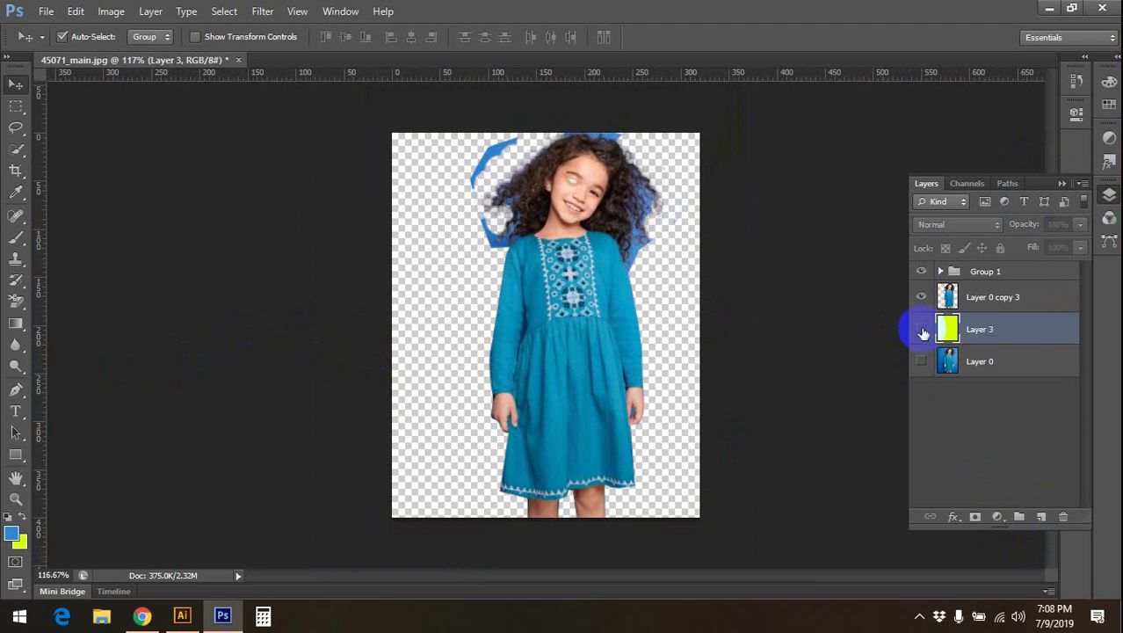
pyautogui.click(921, 329)
pyautogui.click(921, 330)
pyautogui.click(922, 330)
pyautogui.click(921, 329)
pyautogui.click(922, 330)
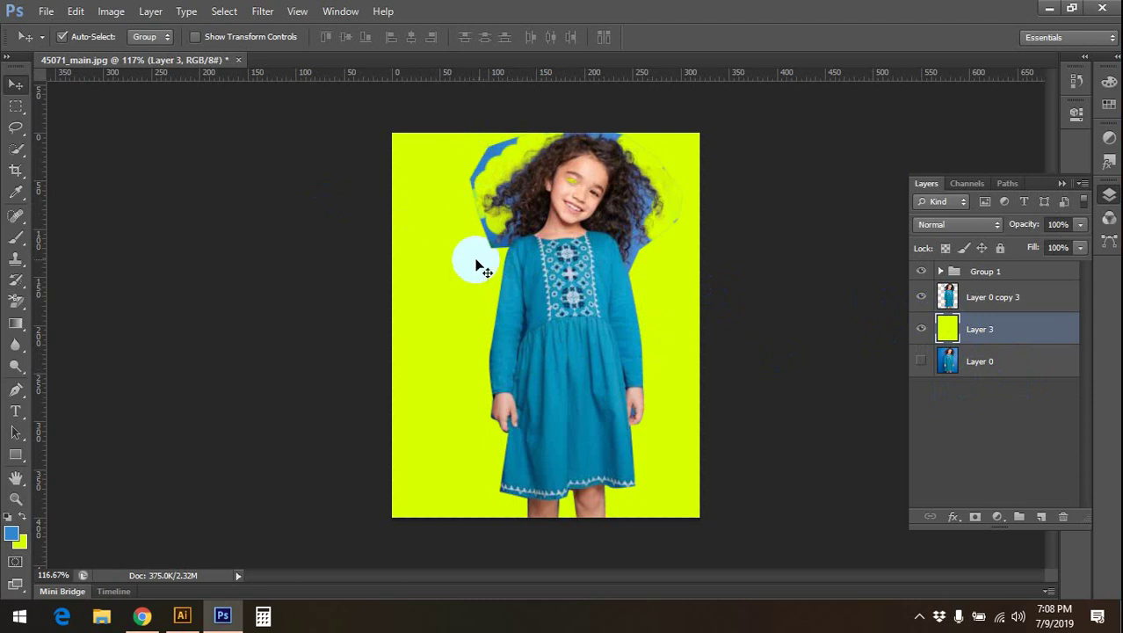
# - Zoom out to the full image and make Layer 0 copy 3 the active layer
pyautogui.moveTo(510, 171)
pyautogui.mouseDown()
pyautogui.moveTo(587, 161)
pyautogui.moveTo(532, 225)
pyautogui.mouseUp()
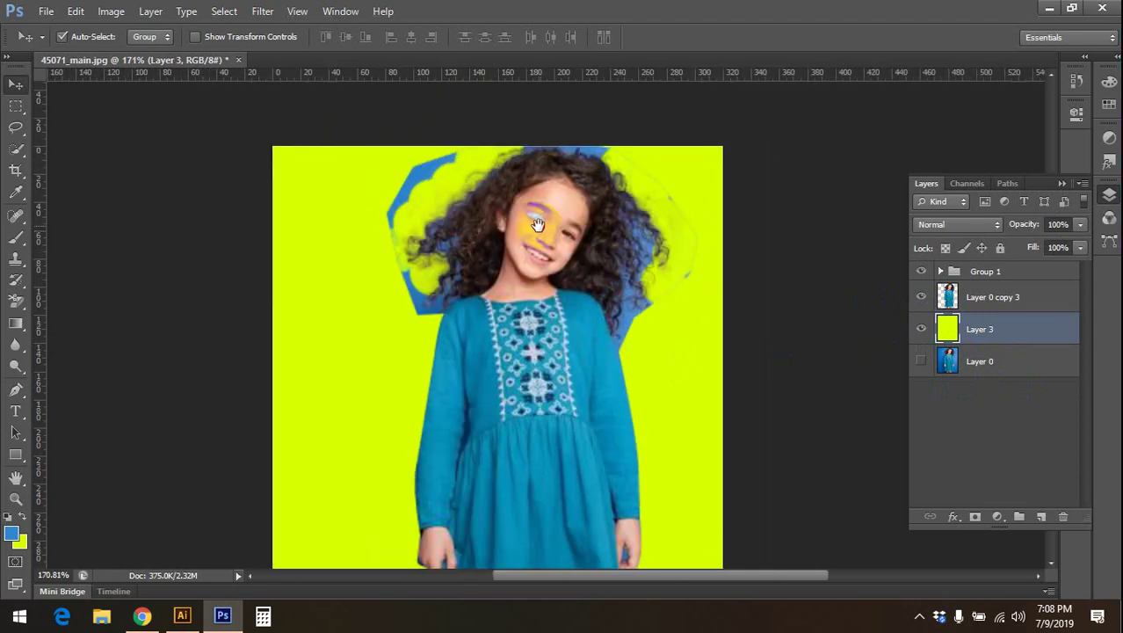
pyautogui.hotkey('ctrl', '0')
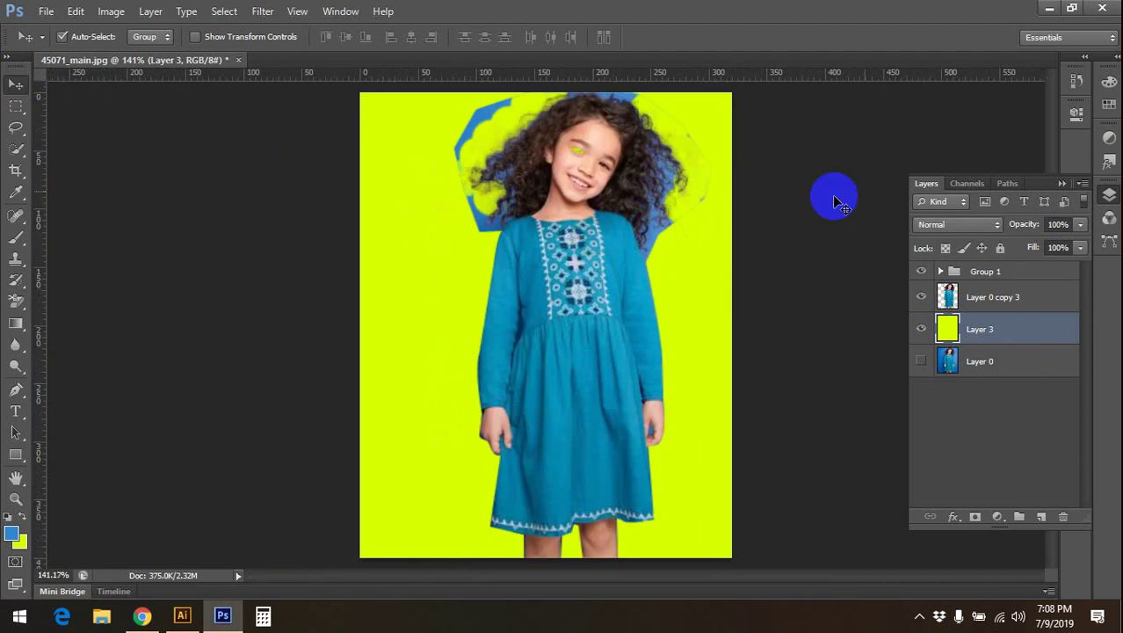
pyautogui.click(1109, 195)
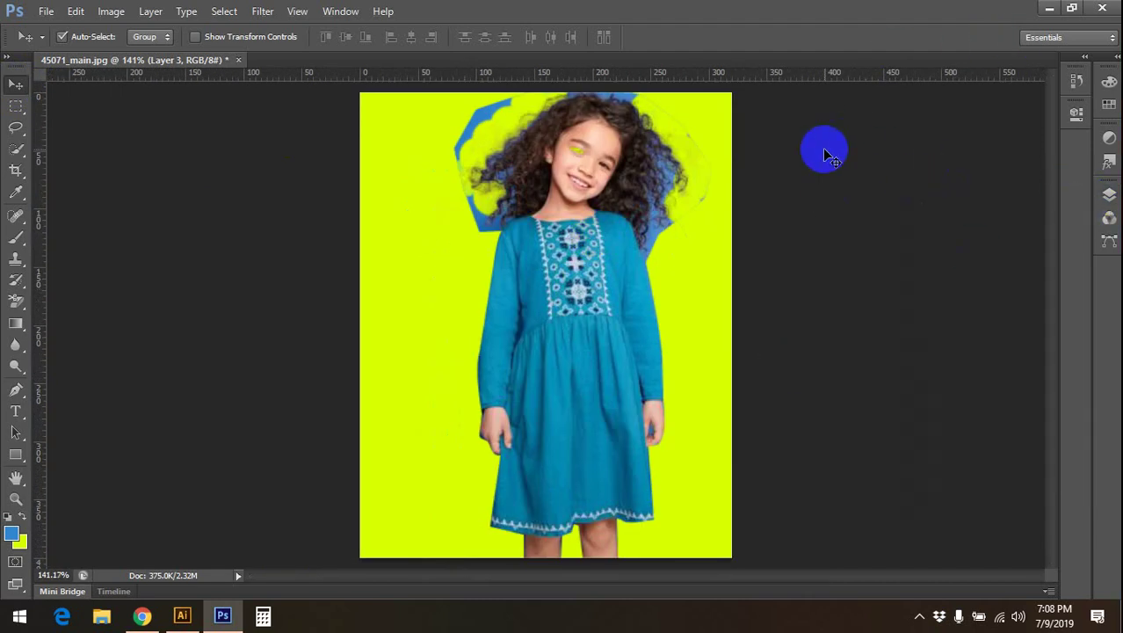
pyautogui.moveTo(674, 136)
pyautogui.mouseDown()
pyautogui.moveTo(629, 194)
pyautogui.moveTo(639, 204)
pyautogui.mouseUp()
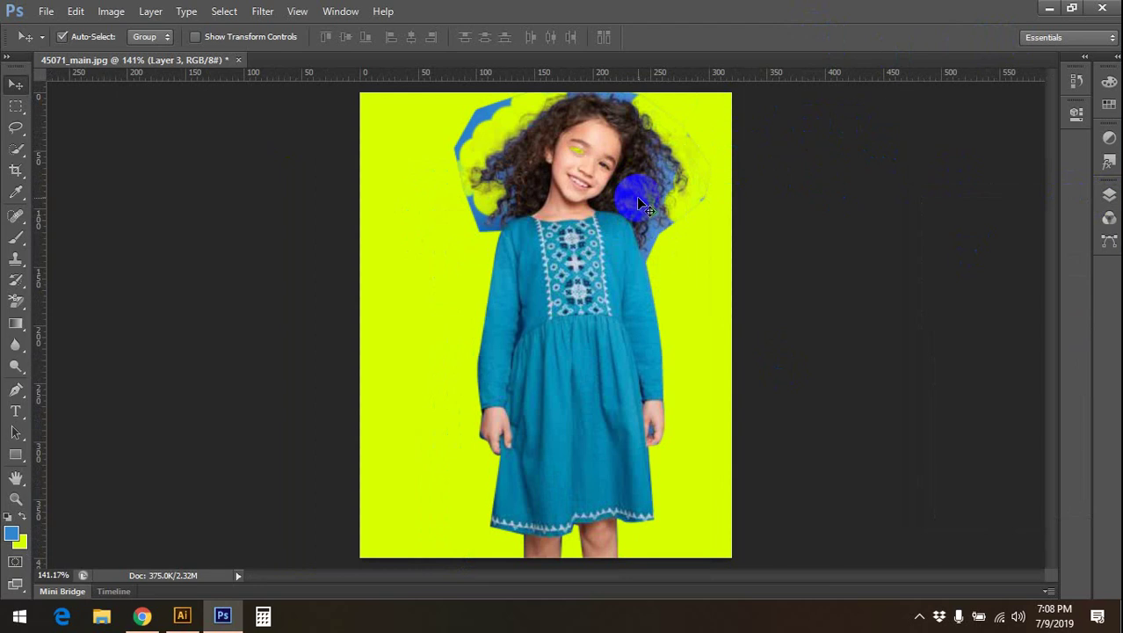
pyautogui.scroll(-1, 639, 203)
pyautogui.scroll(-1, 638, 204)
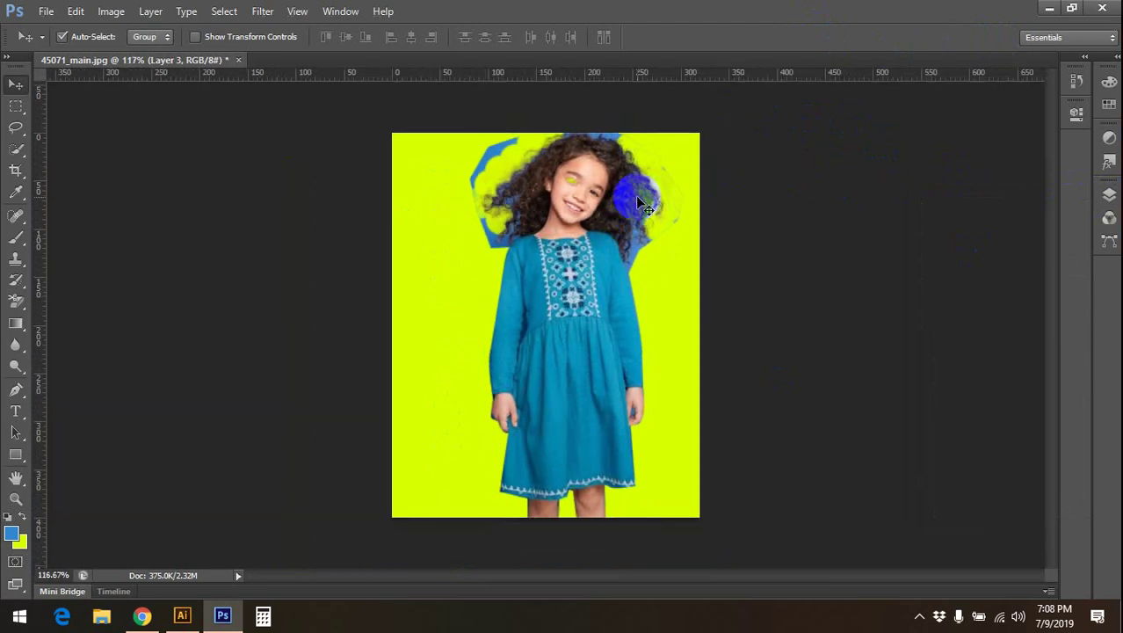
pyautogui.scroll(1, 639, 197)
pyautogui.scroll(3, 639, 169)
pyautogui.click(1109, 196)
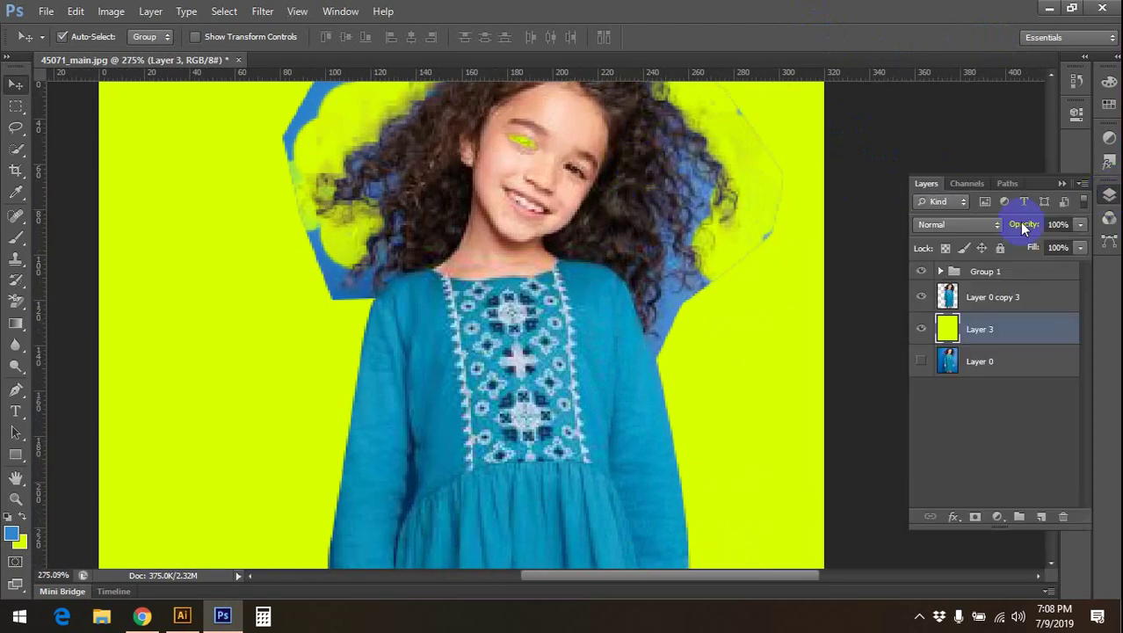
pyautogui.click(991, 299)
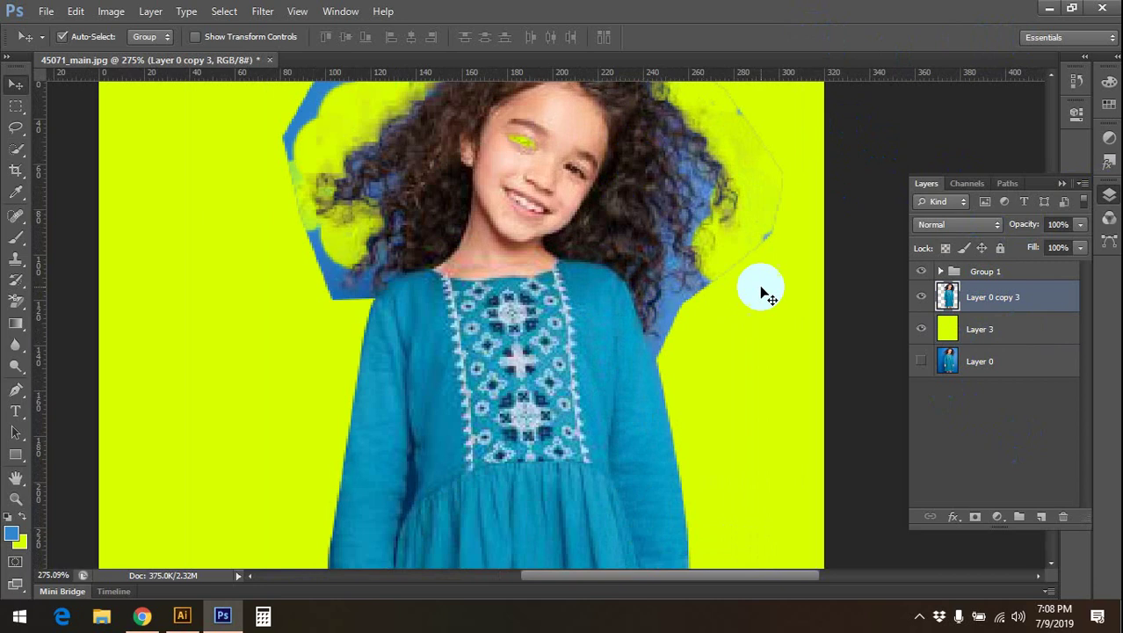
# - Background-erase the blue fringe along the right and top edges of the hair
pyautogui.click(16, 301)
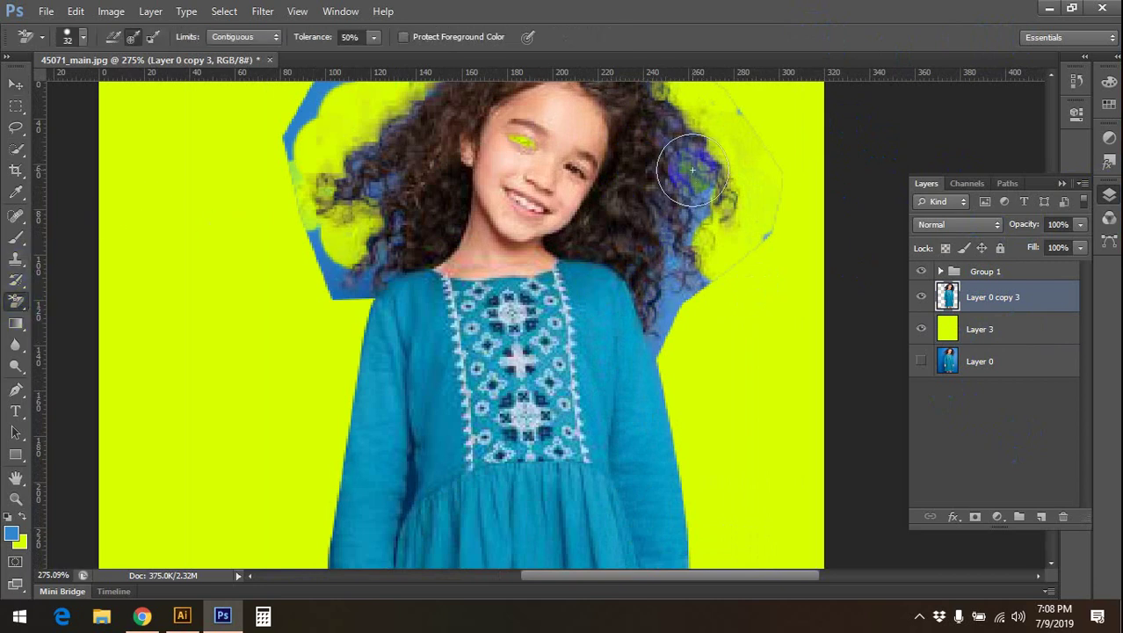
pyautogui.moveTo(664, 290)
pyautogui.mouseDown()
pyautogui.moveTo(675, 299)
pyautogui.moveTo(669, 244)
pyautogui.moveTo(684, 156)
pyautogui.mouseUp()
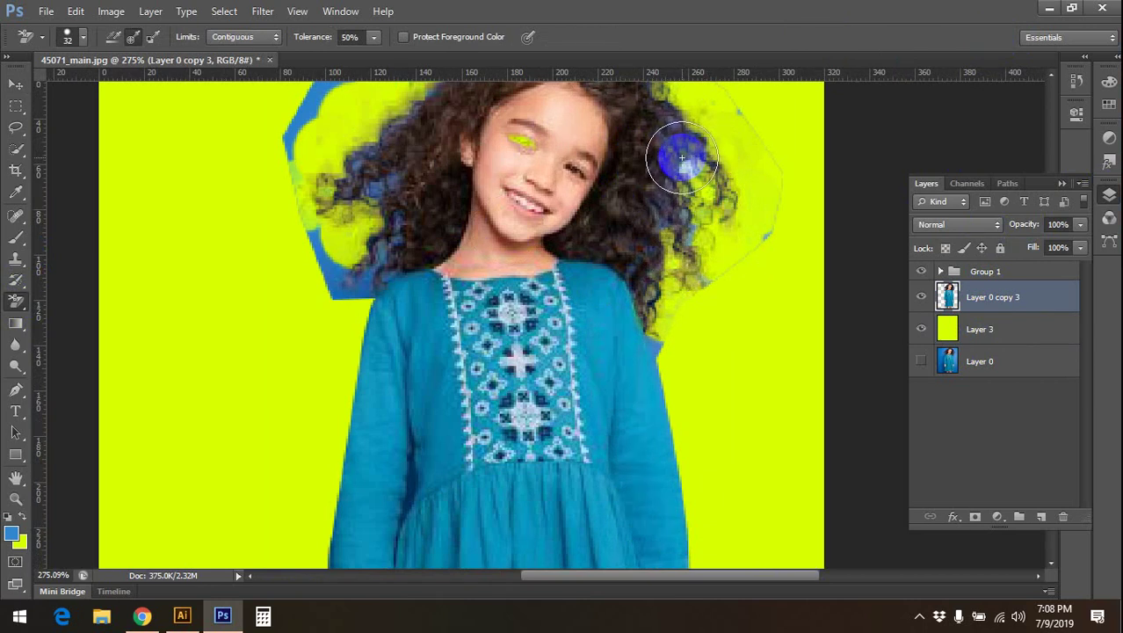
pyautogui.moveTo(669, 155); pyautogui.dragTo(669, 247)
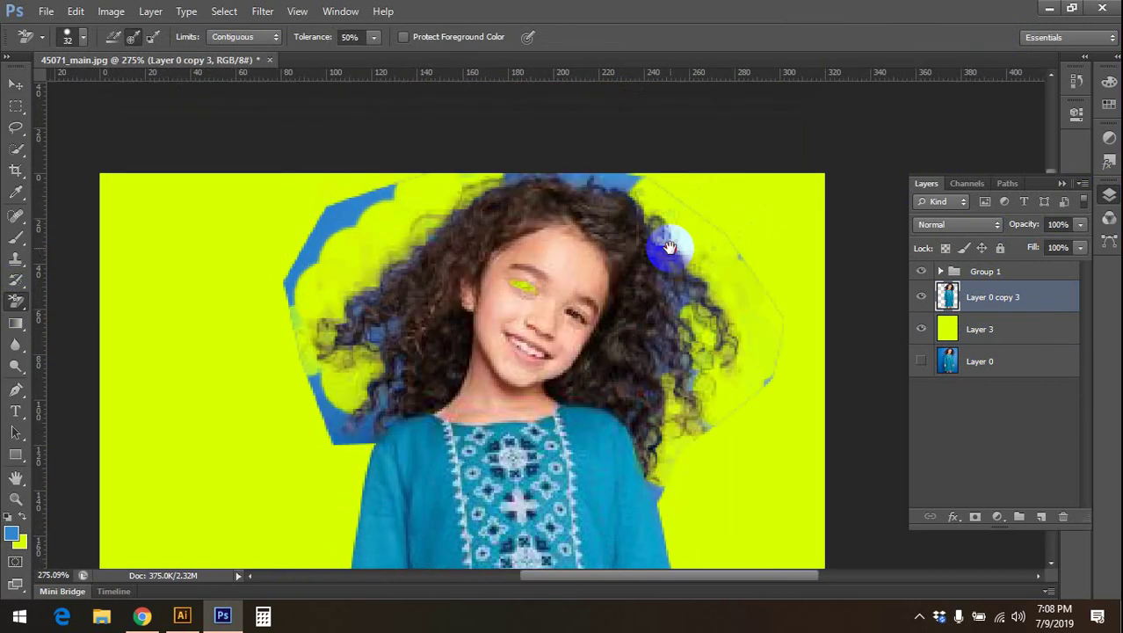
pyautogui.moveTo(646, 180)
pyautogui.mouseDown()
pyautogui.moveTo(576, 182)
pyautogui.moveTo(347, 233)
pyautogui.moveTo(289, 314)
pyautogui.moveTo(300, 288)
pyautogui.moveTo(389, 432)
pyautogui.moveTo(367, 431)
pyautogui.moveTo(330, 400)
pyautogui.moveTo(370, 362)
pyautogui.mouseUp()
# - Erase the blue edge beside the girl's shoulder so the yellow backdrop shows
pyautogui.scroll(1, 371, 351)
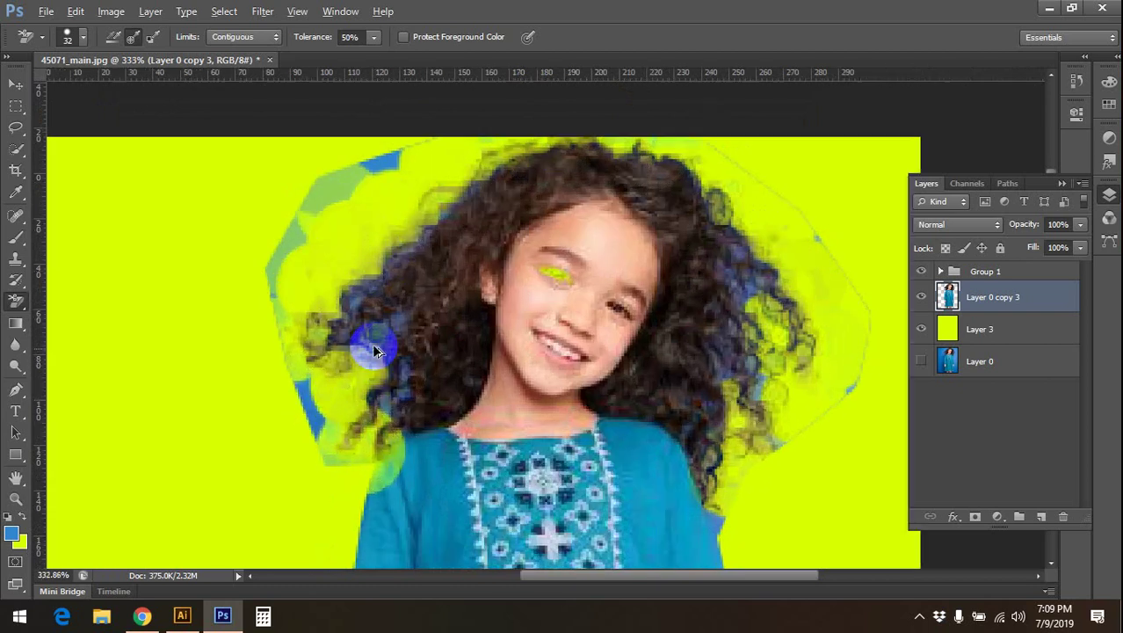
pyautogui.scroll(-1, 373, 352)
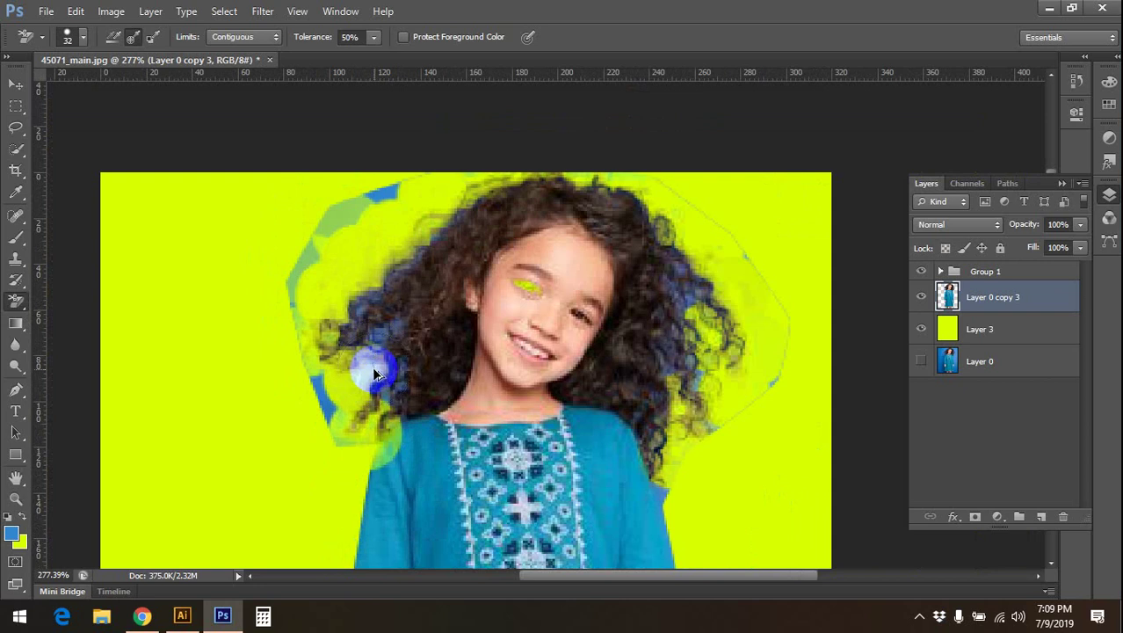
pyautogui.scroll(1, 371, 409)
pyautogui.moveTo(413, 351); pyautogui.dragTo(416, 261)
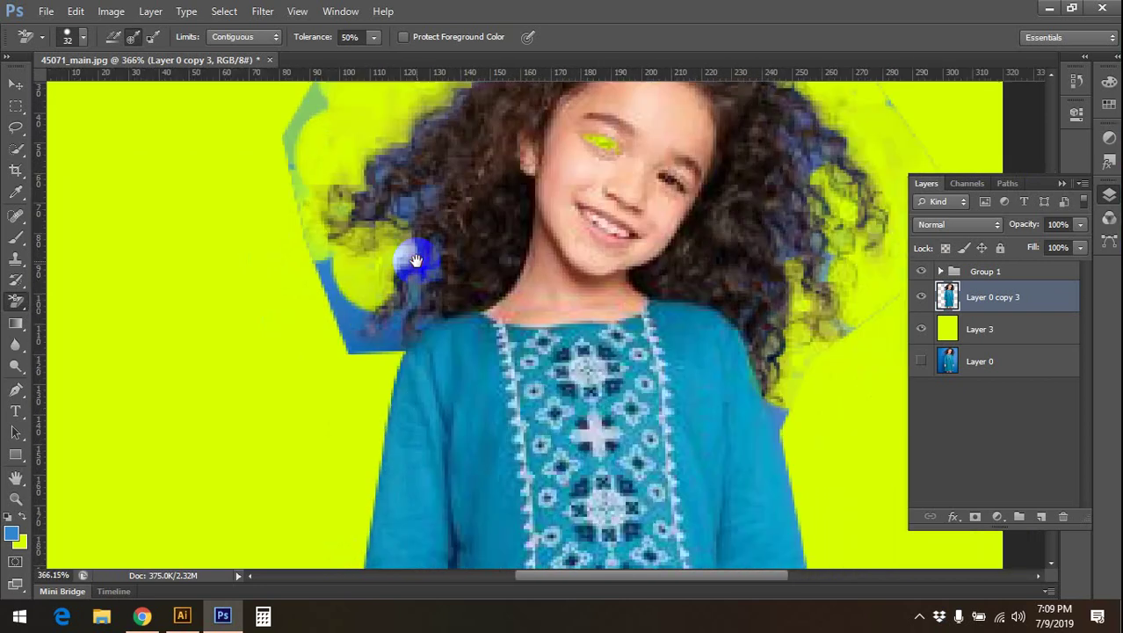
pyautogui.moveTo(401, 326); pyautogui.dragTo(388, 334)
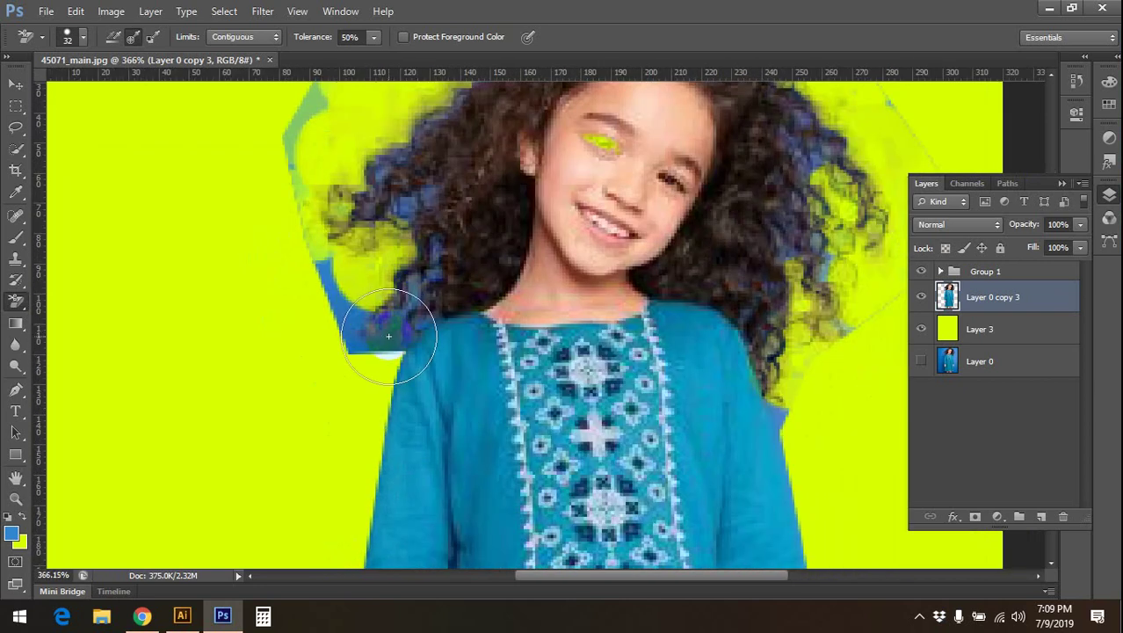
pyautogui.moveTo(454, 370)
pyautogui.mouseDown()
pyautogui.moveTo(378, 315)
pyautogui.moveTo(386, 334)
pyautogui.mouseUp()
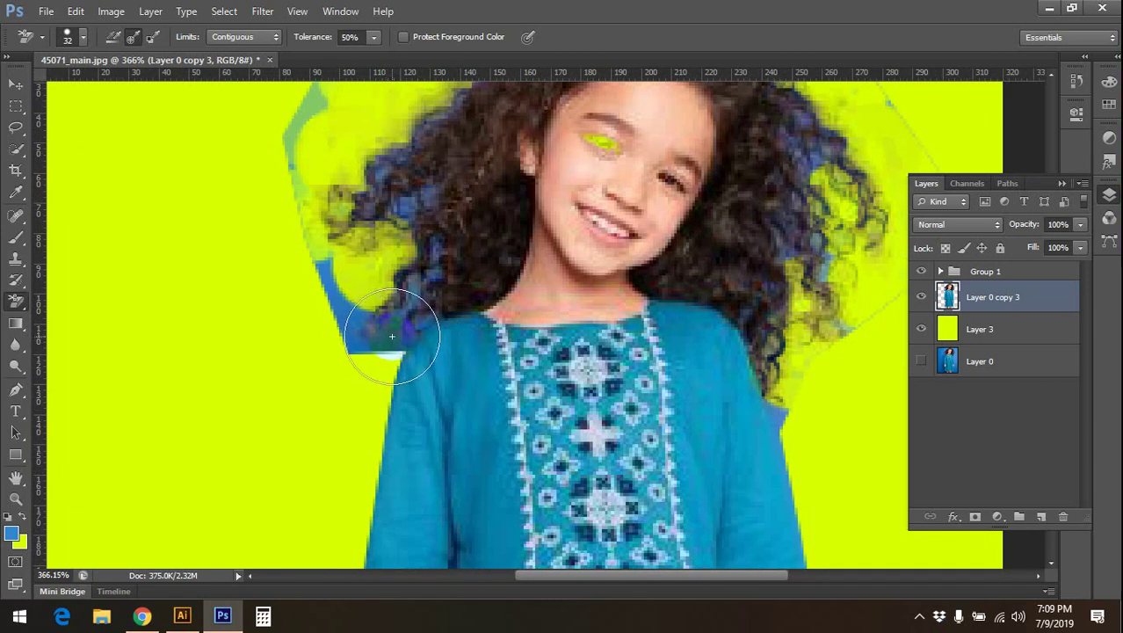
pyautogui.moveTo(386, 334)
pyautogui.mouseDown()
pyautogui.moveTo(402, 360)
pyautogui.moveTo(422, 342)
pyautogui.moveTo(413, 334)
pyautogui.mouseUp()
pyautogui.scroll(-2, 411, 334)
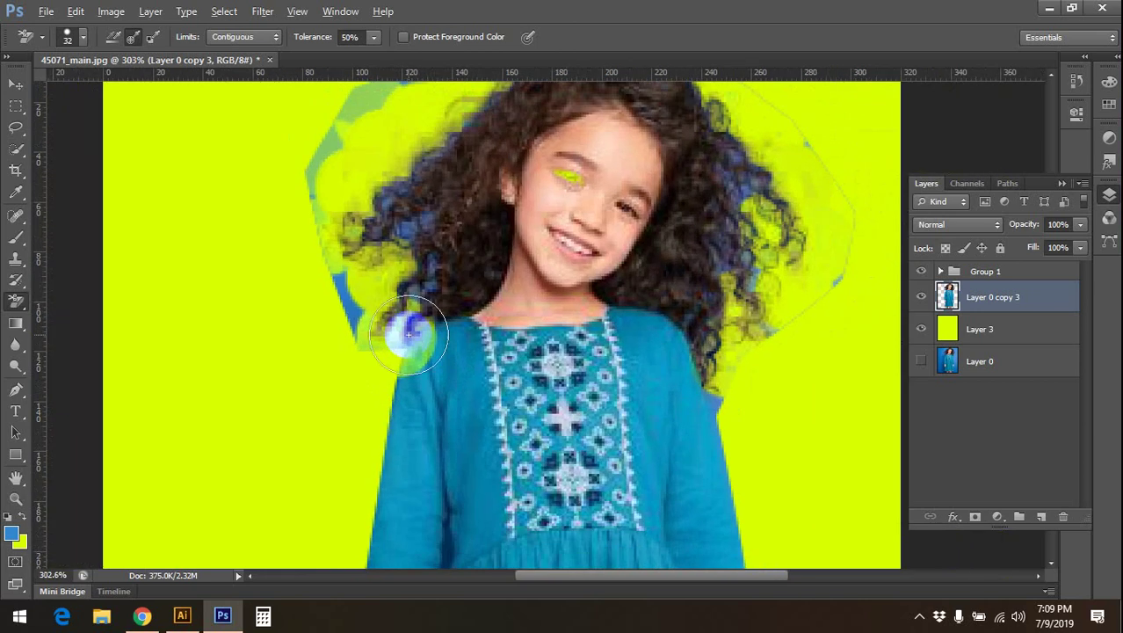
# - Shrink the eraser to 11 px and erase the blue fringe along the shoulder
pyautogui.click(83, 37)
pyautogui.moveTo(48, 85); pyautogui.dragTo(45, 83)
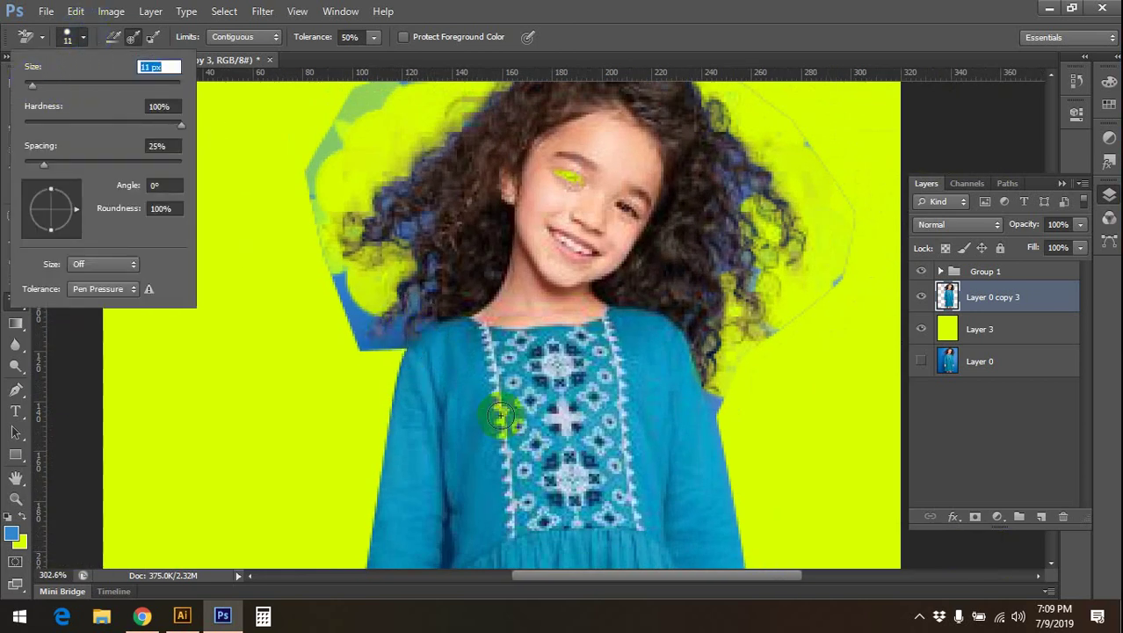
pyautogui.click(393, 338)
pyautogui.moveTo(392, 338)
pyautogui.mouseDown()
pyautogui.moveTo(404, 319)
pyautogui.moveTo(364, 328)
pyautogui.moveTo(364, 318)
pyautogui.moveTo(366, 348)
pyautogui.moveTo(389, 319)
pyautogui.mouseUp()
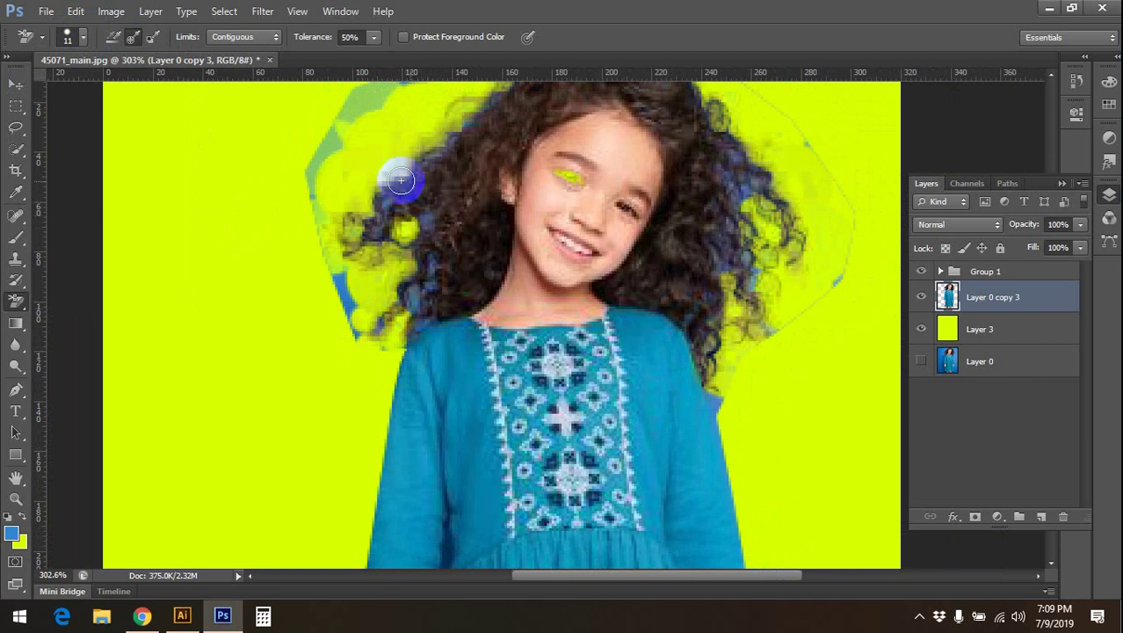
# - Zoom and pan the view to inspect the shoulder, hair and dress edges
pyautogui.scroll(-2, 413, 181)
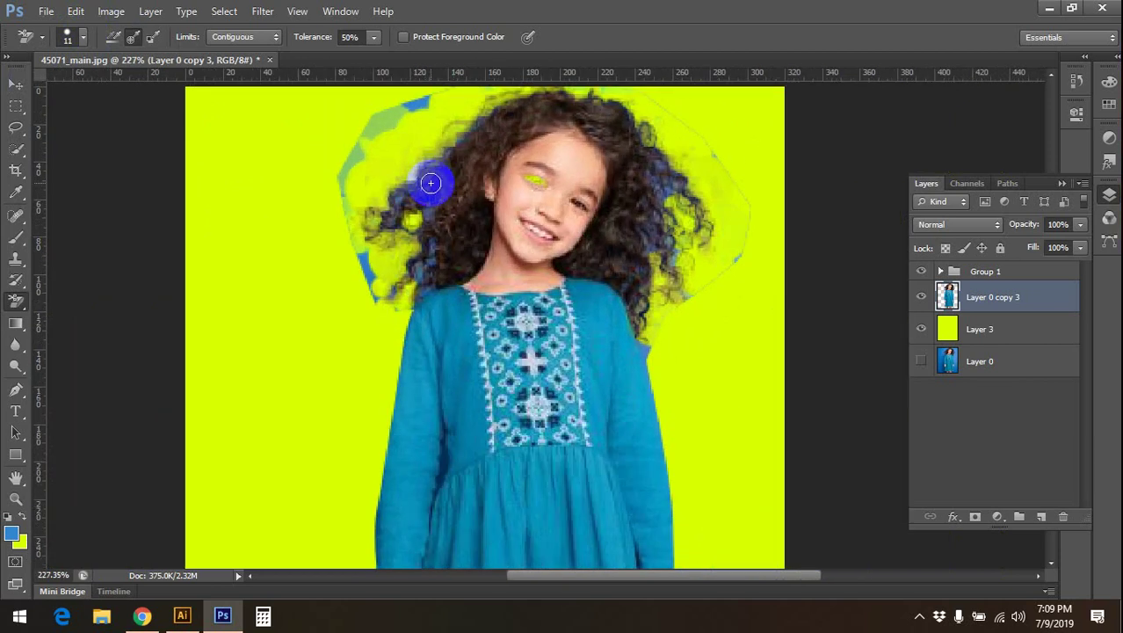
pyautogui.scroll(-1, 432, 186)
pyautogui.scroll(1, 431, 183)
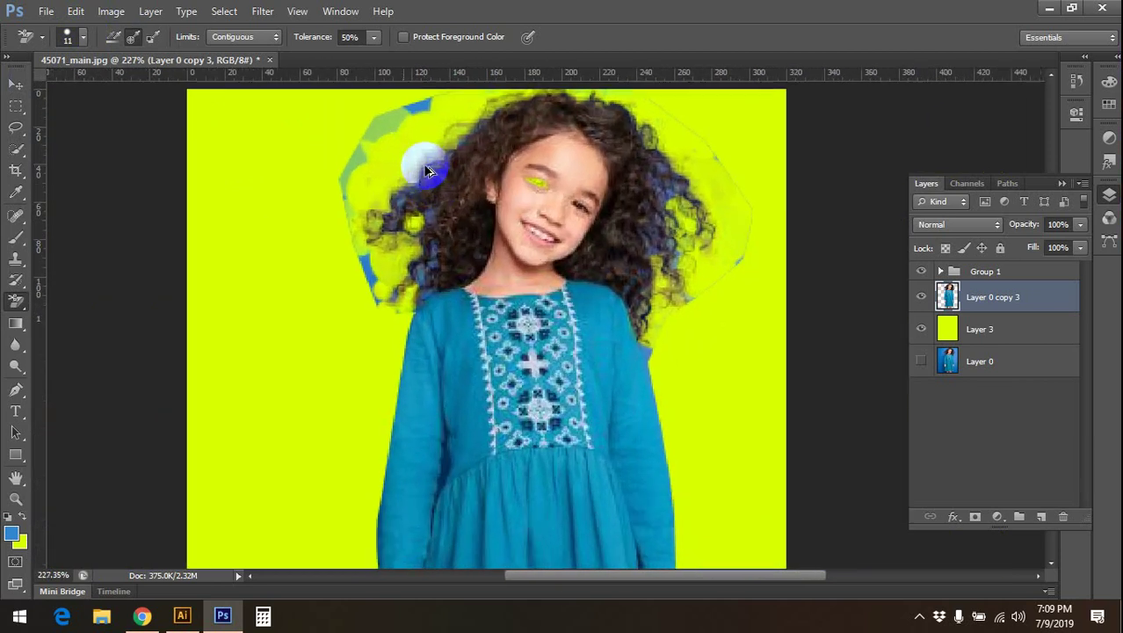
pyautogui.scroll(2, 428, 173)
pyautogui.scroll(1, 425, 164)
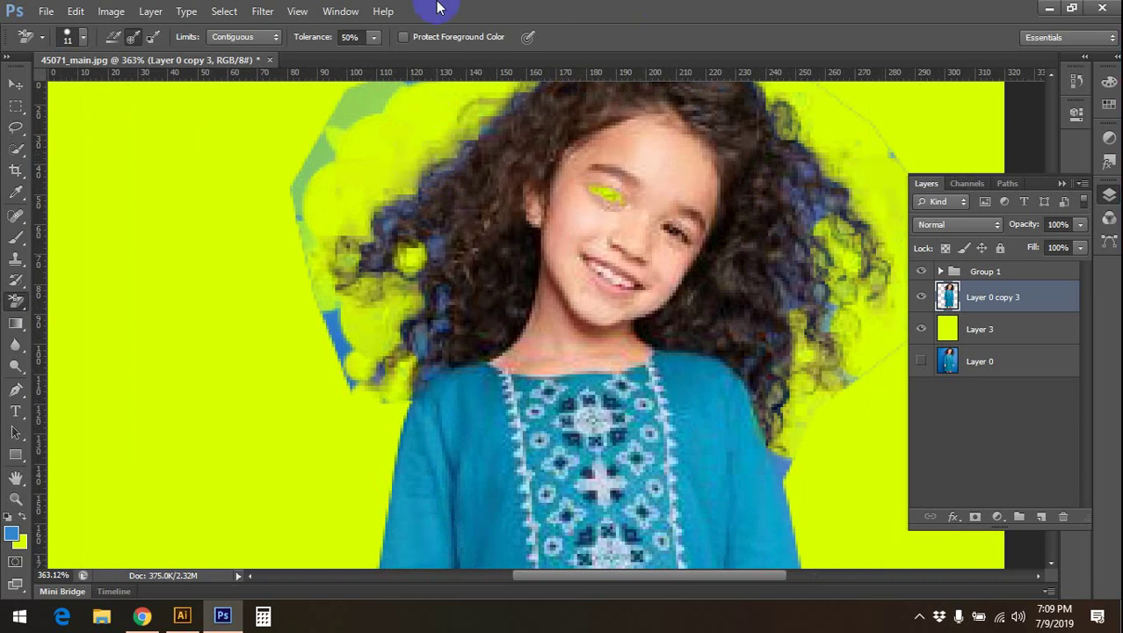
pyautogui.scroll(-1, 464, 107)
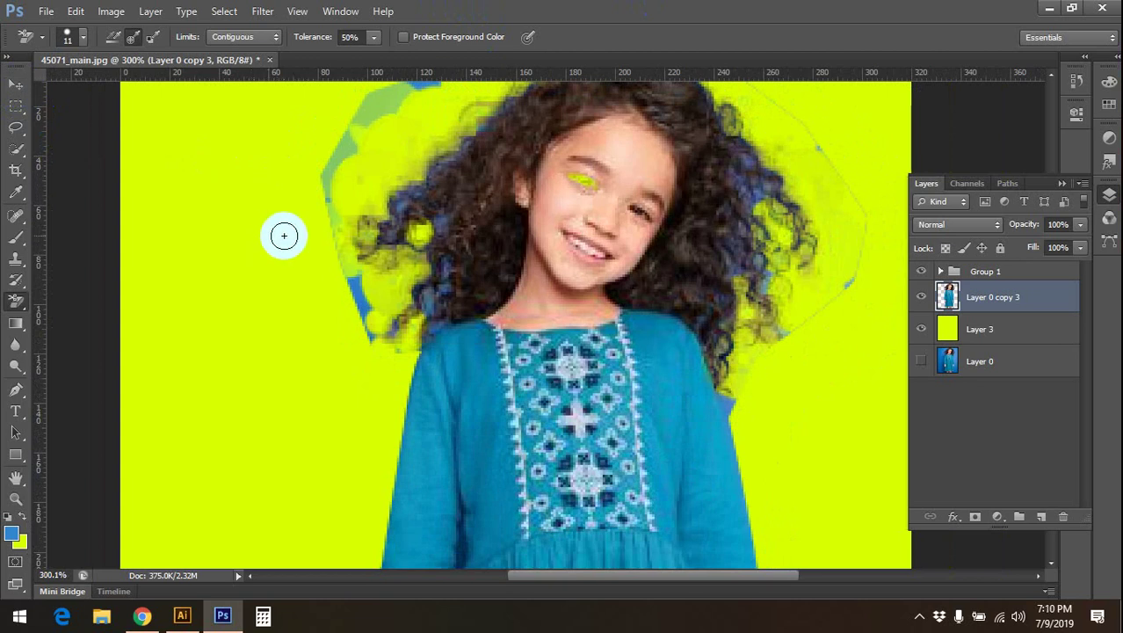
pyautogui.scroll(-1, 286, 237)
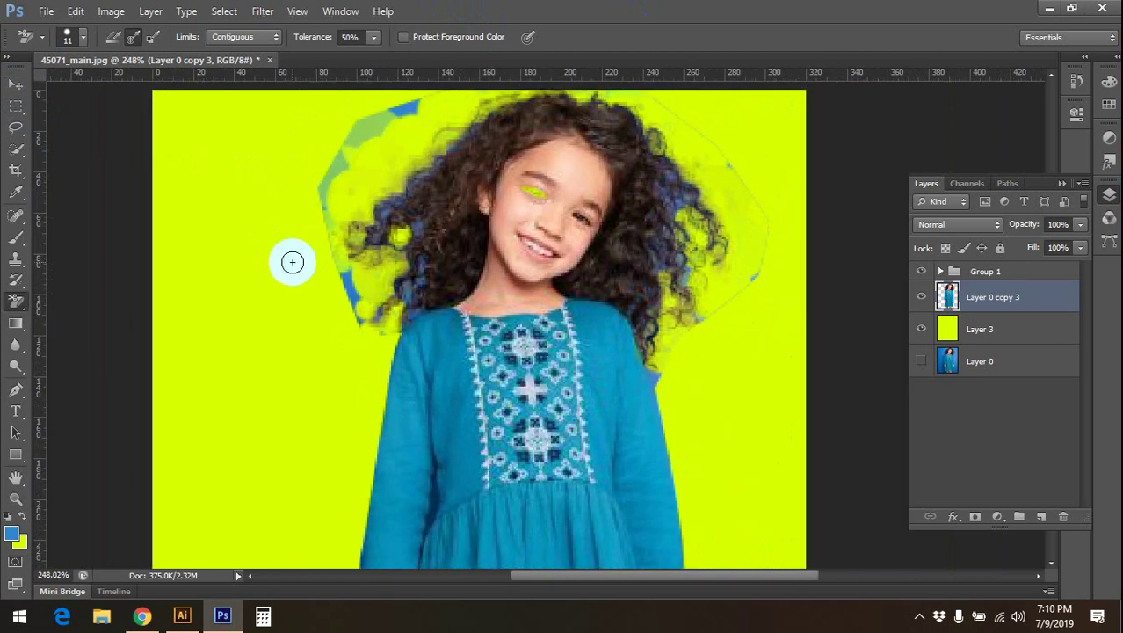
pyautogui.scroll(-1, 293, 261)
pyautogui.moveTo(376, 250); pyautogui.dragTo(391, 244)
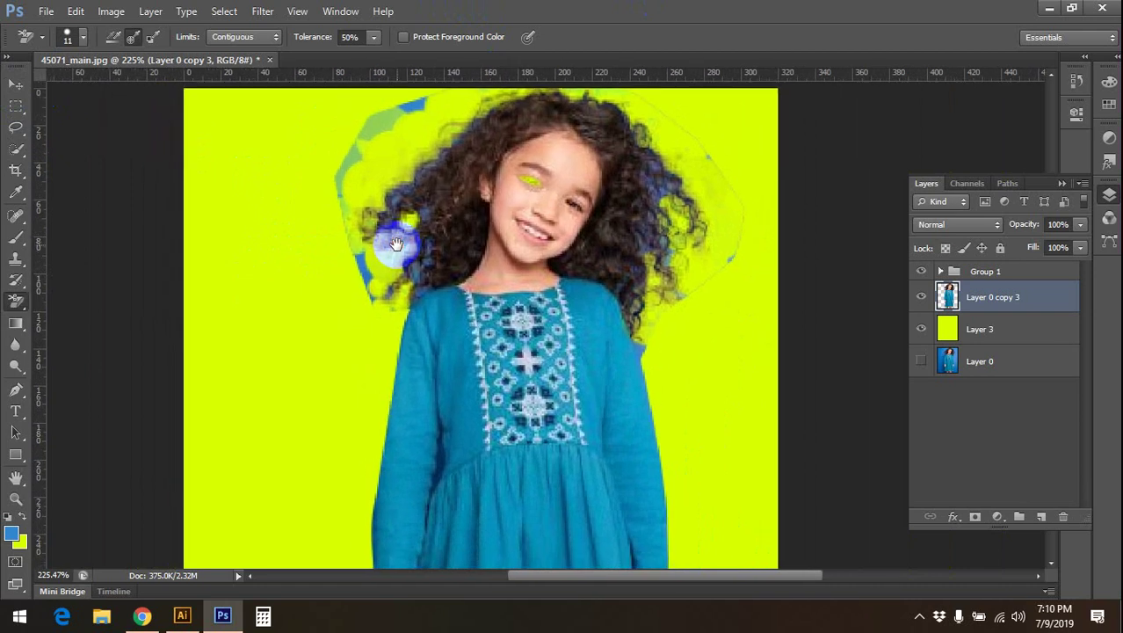
pyautogui.scroll(-1, 426, 215)
pyautogui.scroll(-1, 426, 212)
pyautogui.moveTo(458, 371); pyautogui.dragTo(468, 283)
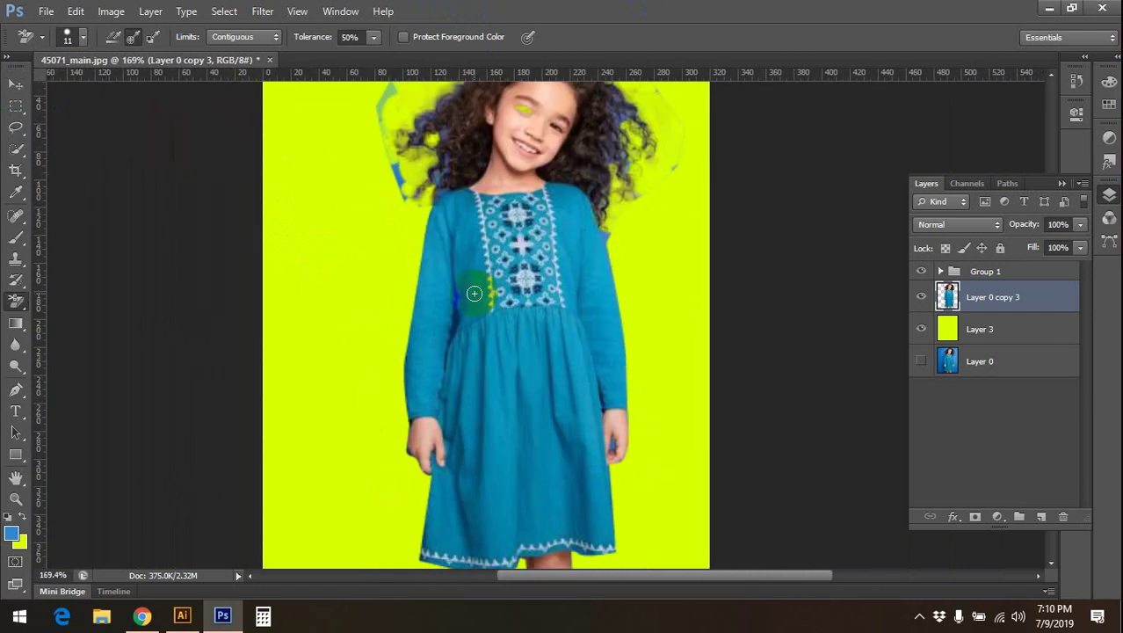
# - Save the image as 45071_main.psd in Photoshop format on the Desktop
pyautogui.hotkey('ctrl', 'shift', 's')
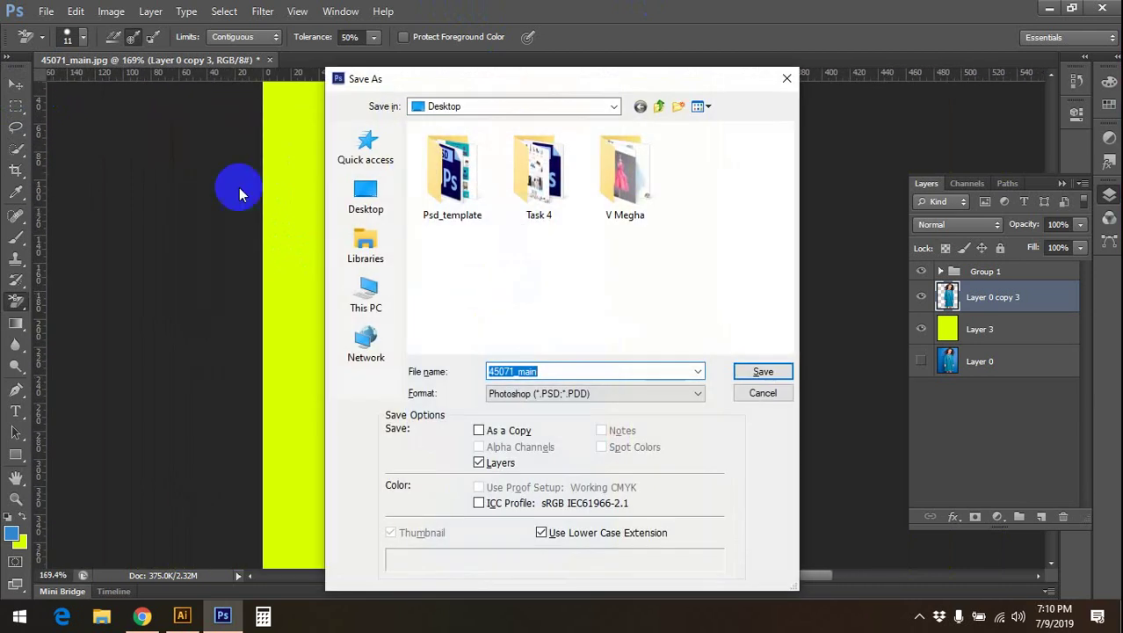
pyautogui.click(365, 198)
pyautogui.click(647, 393)
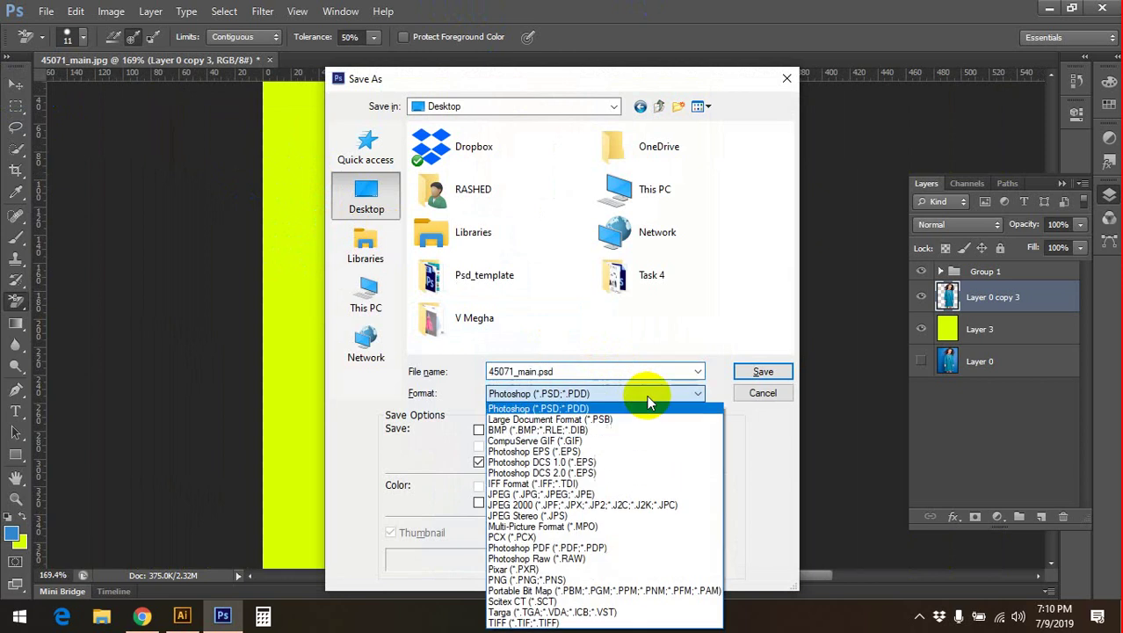
pyautogui.click(760, 372)
pyautogui.click(765, 372)
pyautogui.click(744, 182)
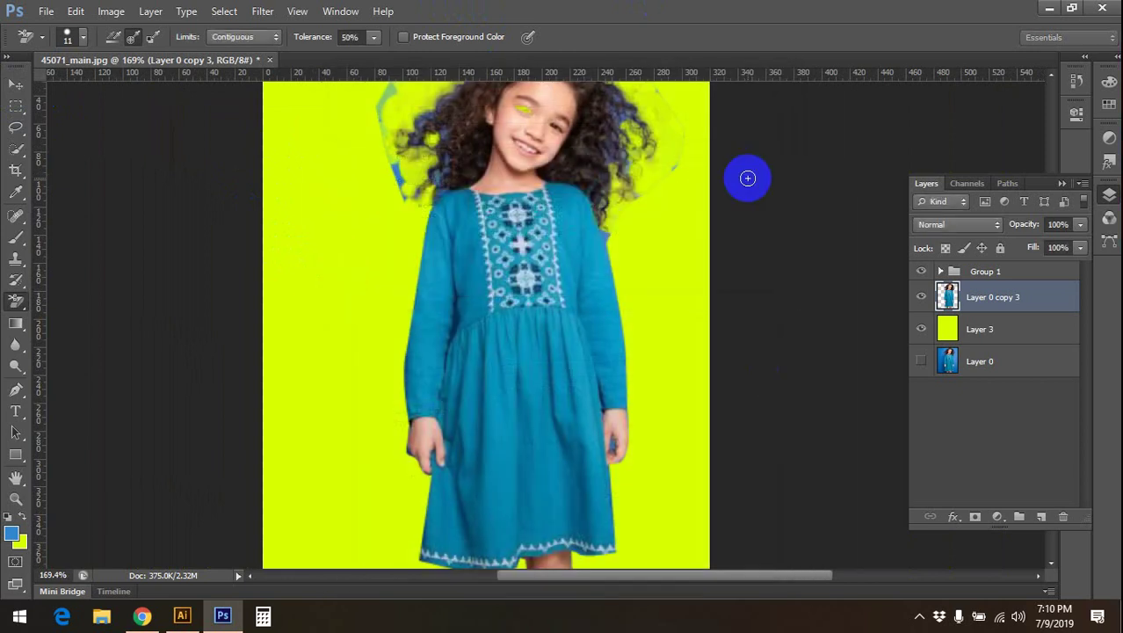
pyautogui.scroll(-2, 626, 224)
# - Close the saved girl image document
pyautogui.click(15, 83)
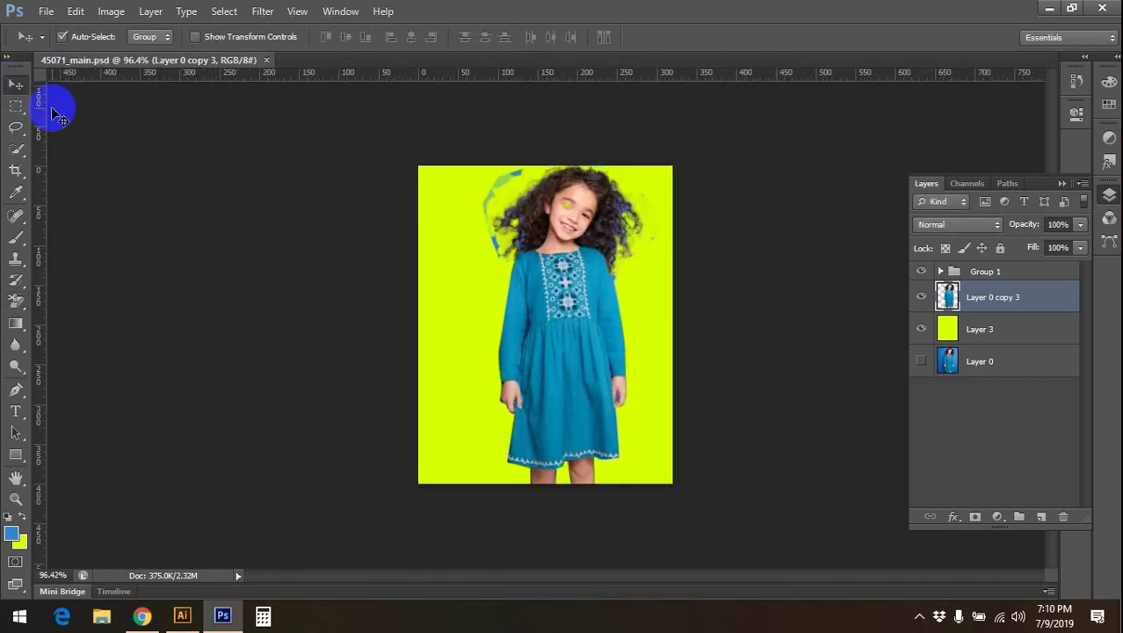
pyautogui.scroll(1, 478, 332)
pyautogui.scroll(1, 454, 207)
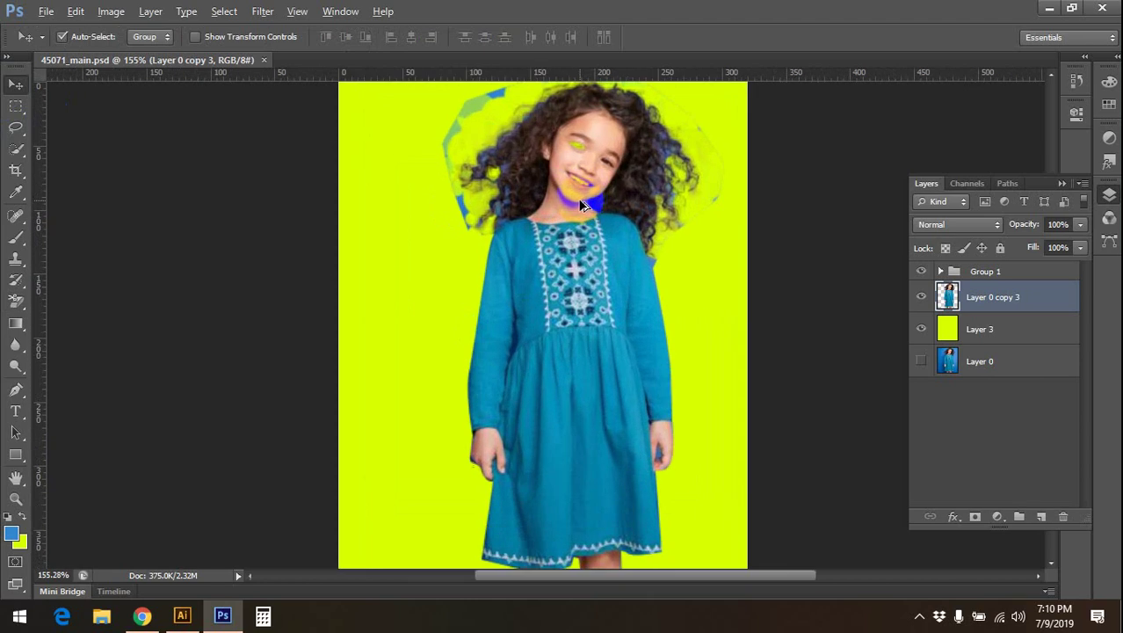
pyautogui.click(263, 62)
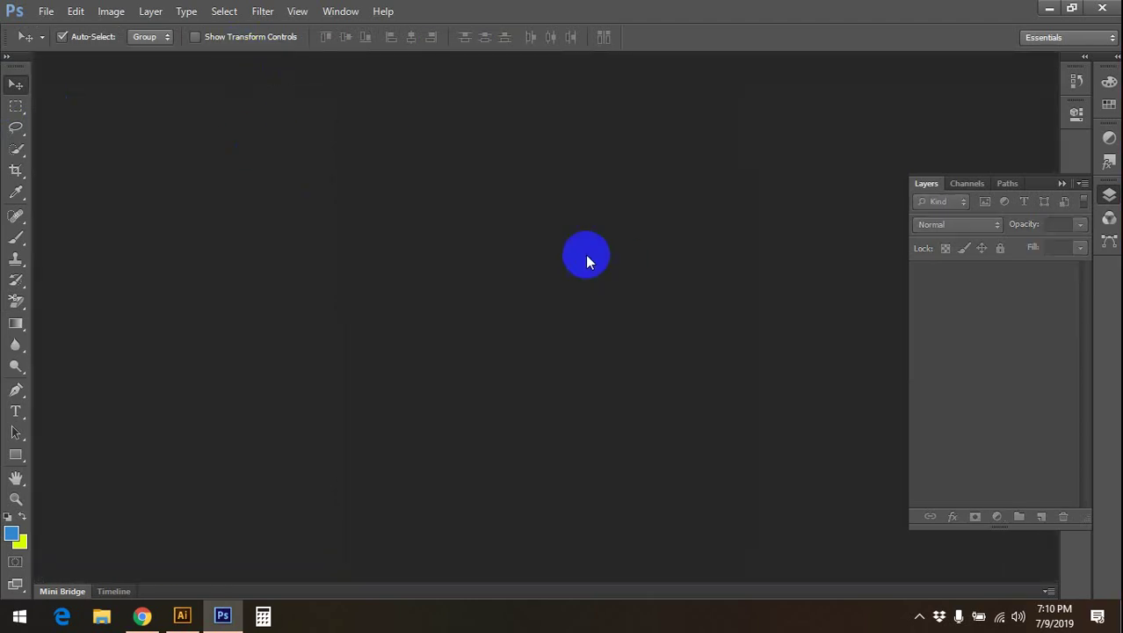
pyautogui.click(1049, 8)
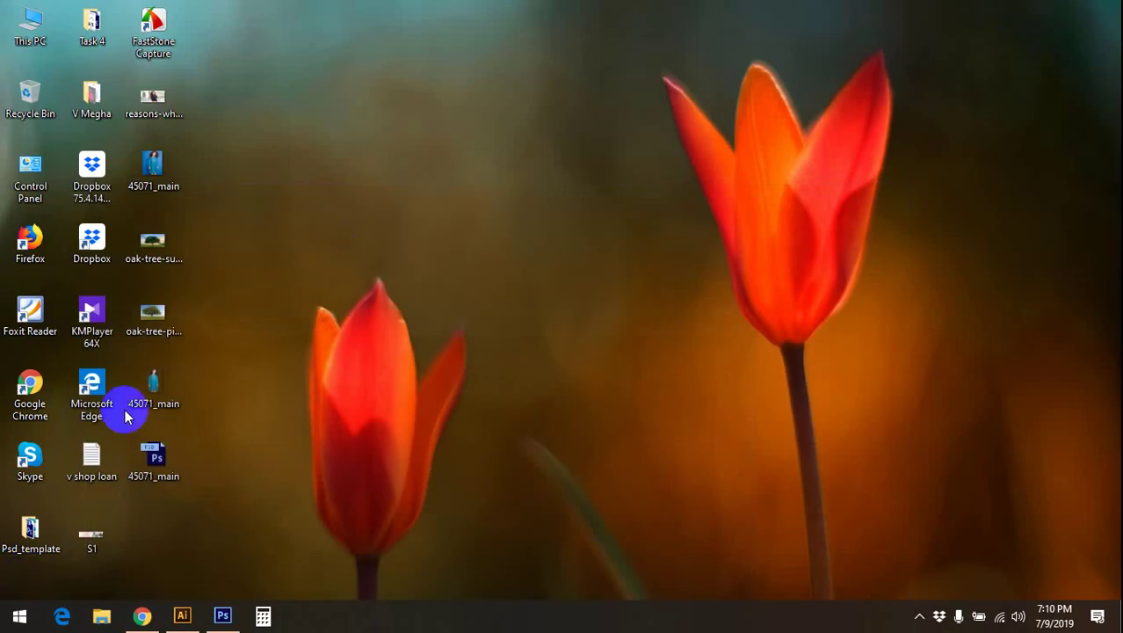
pyautogui.doubleClick(155, 248)
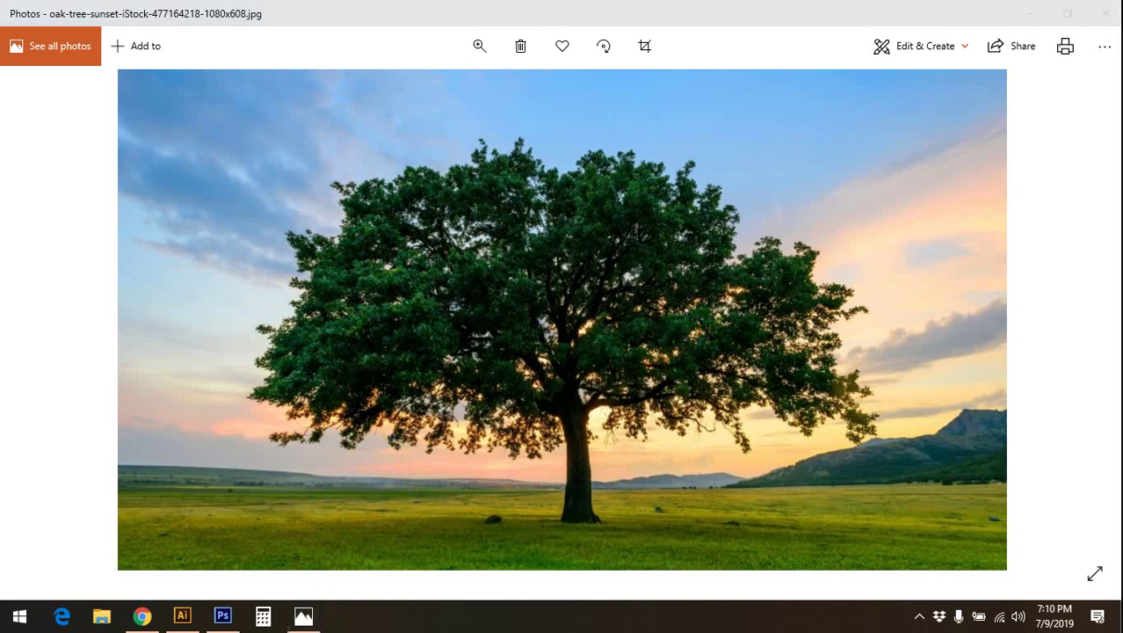
pyautogui.click(1103, 12)
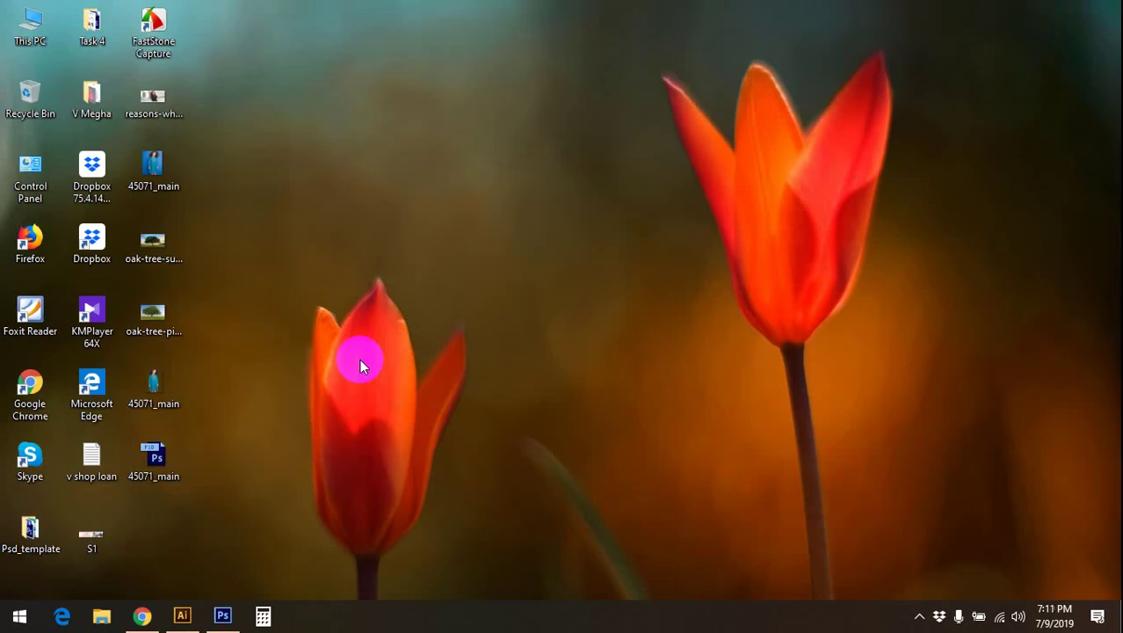
pyautogui.doubleClick(159, 233)
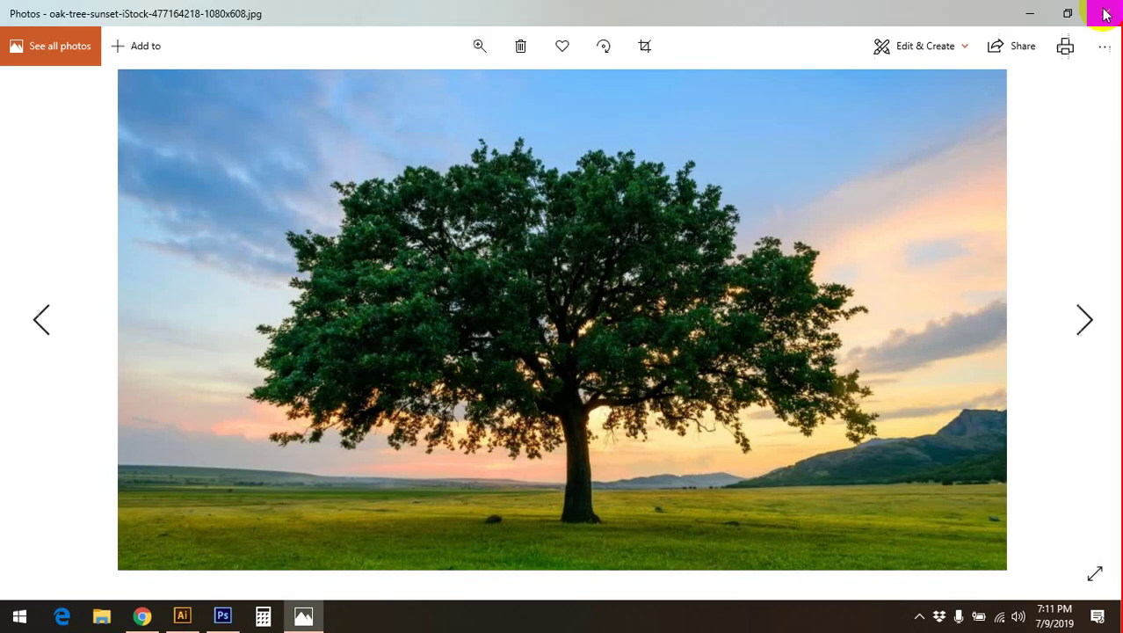
pyautogui.click(1104, 14)
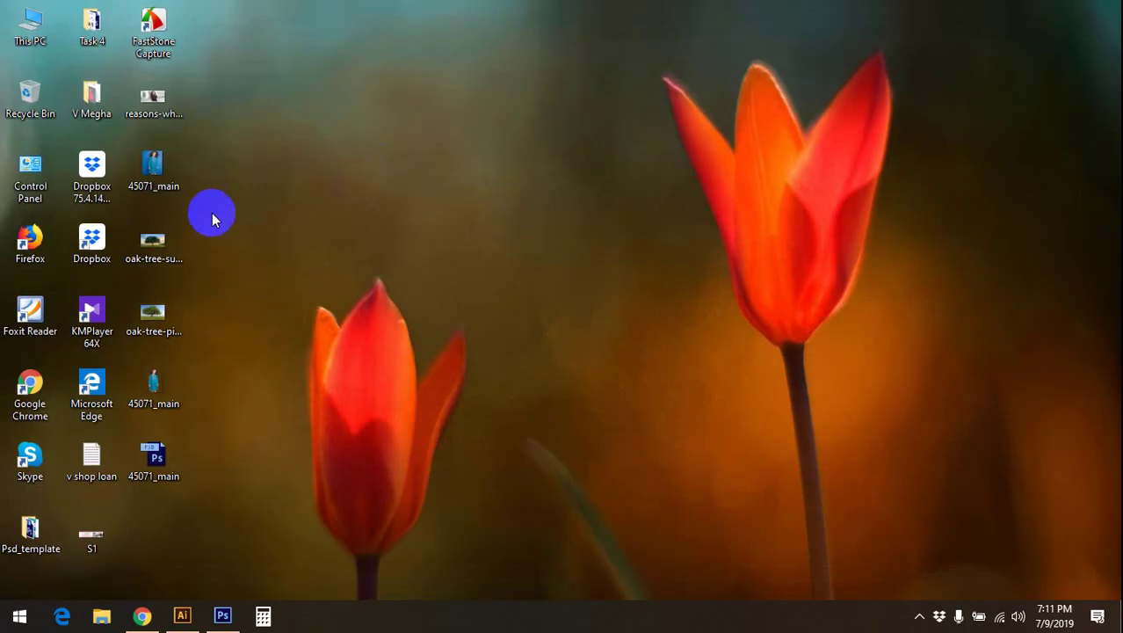
# - Open the oak-tree photo, unlock it as Layer 0, duplicate it and hide Layer 0
pyautogui.moveTo(154, 246); pyautogui.dragTo(387, 236)
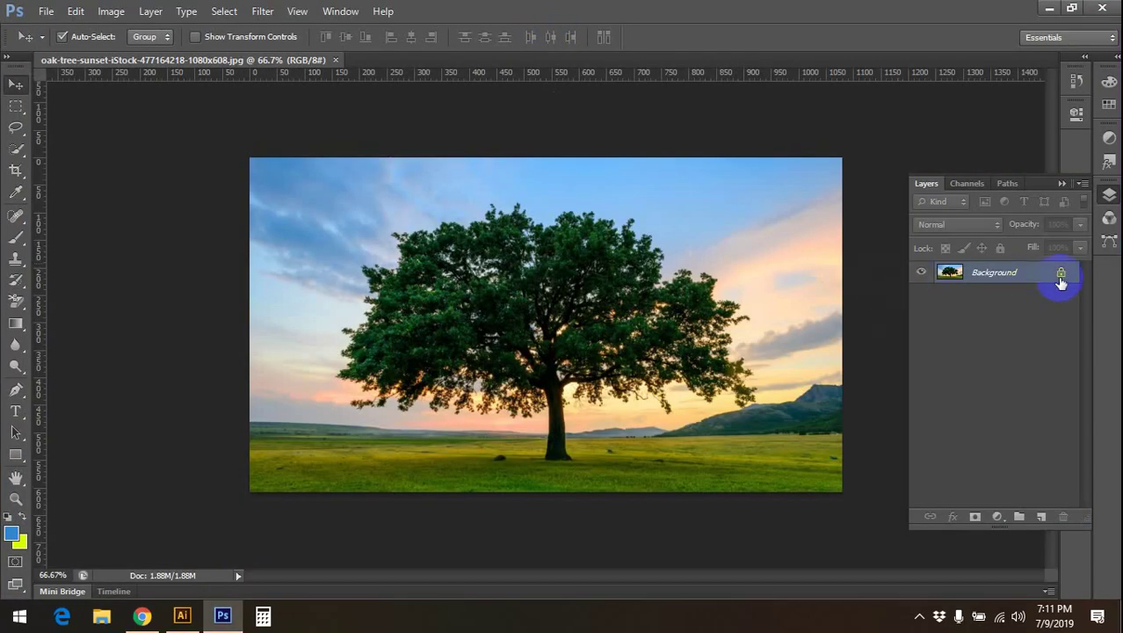
pyautogui.doubleClick(1061, 274)
pyautogui.click(700, 191)
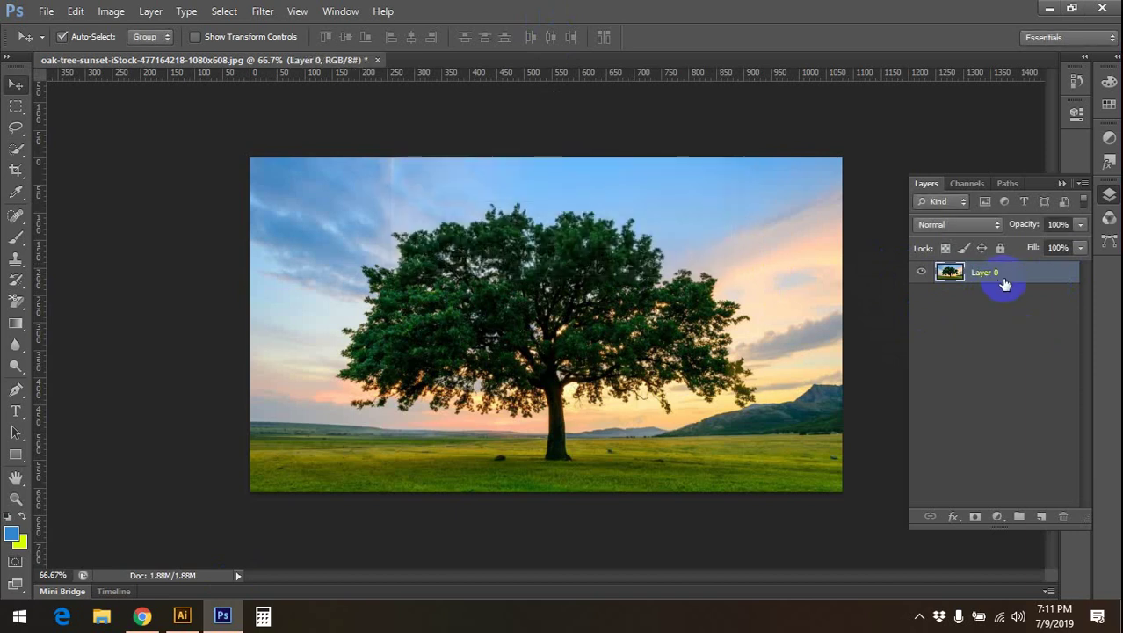
pyautogui.moveTo(1002, 282); pyautogui.dragTo(1038, 516)
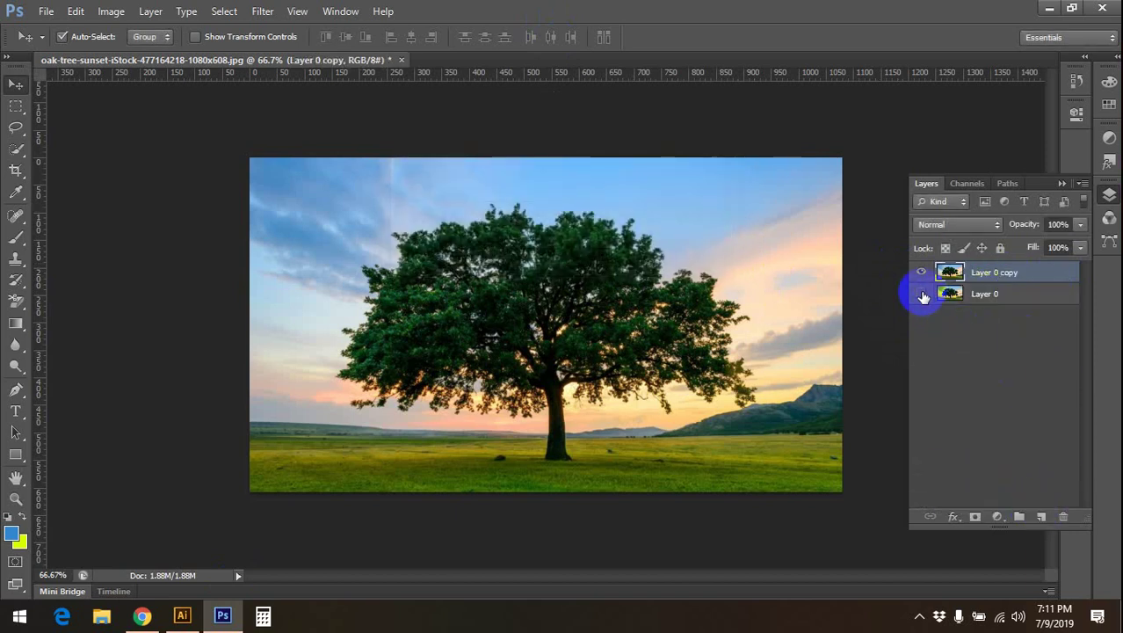
pyautogui.click(922, 293)
pyautogui.scroll(-1, 626, 301)
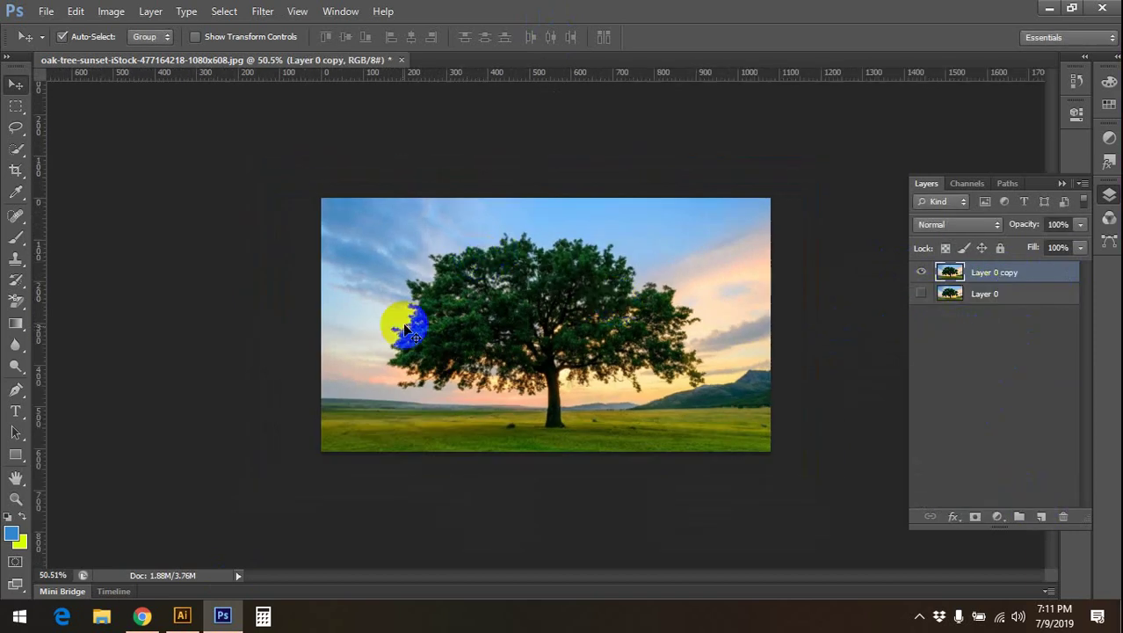
pyautogui.scroll(2, 485, 351)
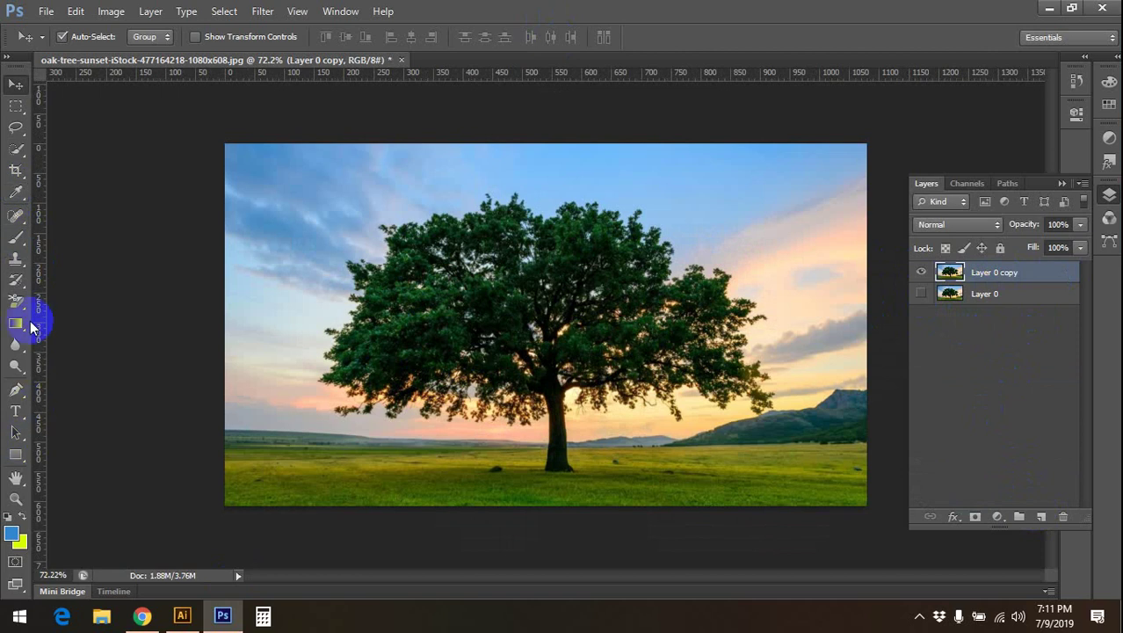
# - Lasso the tree, invert the selection and delete the outer sky to transparency
pyautogui.click(17, 145)
pyautogui.click(16, 126)
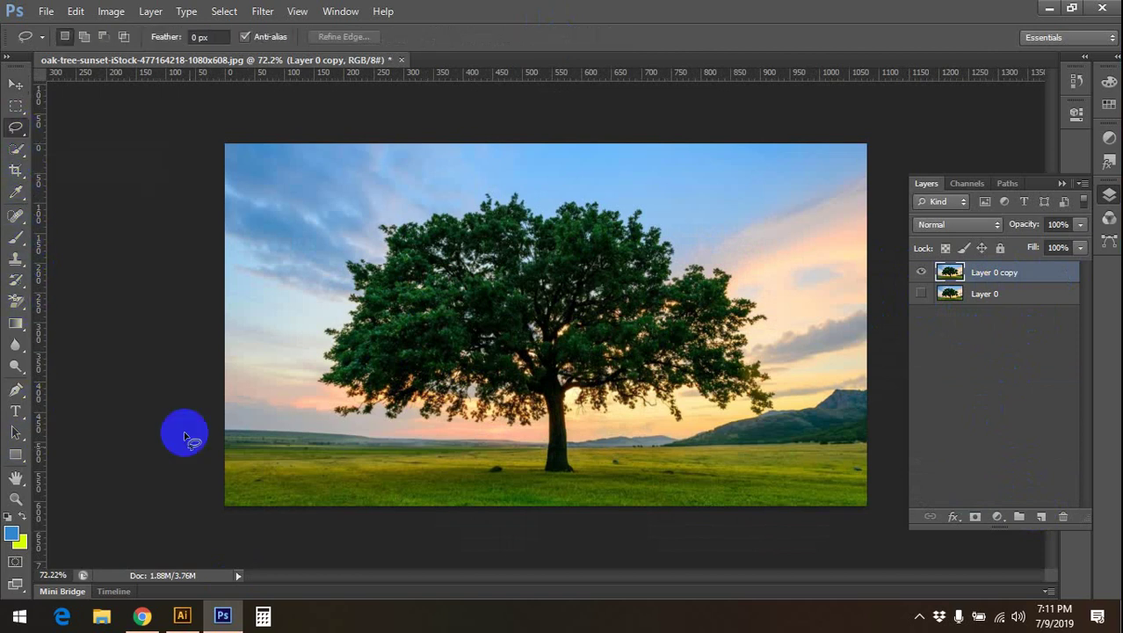
pyautogui.moveTo(189, 420)
pyautogui.mouseDown()
pyautogui.moveTo(356, 218)
pyautogui.moveTo(523, 174)
pyautogui.moveTo(712, 235)
pyautogui.moveTo(800, 355)
pyautogui.moveTo(882, 371)
pyautogui.moveTo(835, 413)
pyautogui.moveTo(888, 426)
pyautogui.moveTo(907, 512)
pyautogui.moveTo(113, 532)
pyautogui.moveTo(89, 325)
pyautogui.mouseUp()
pyautogui.hotkey('ctrl', 'shift', 'i')
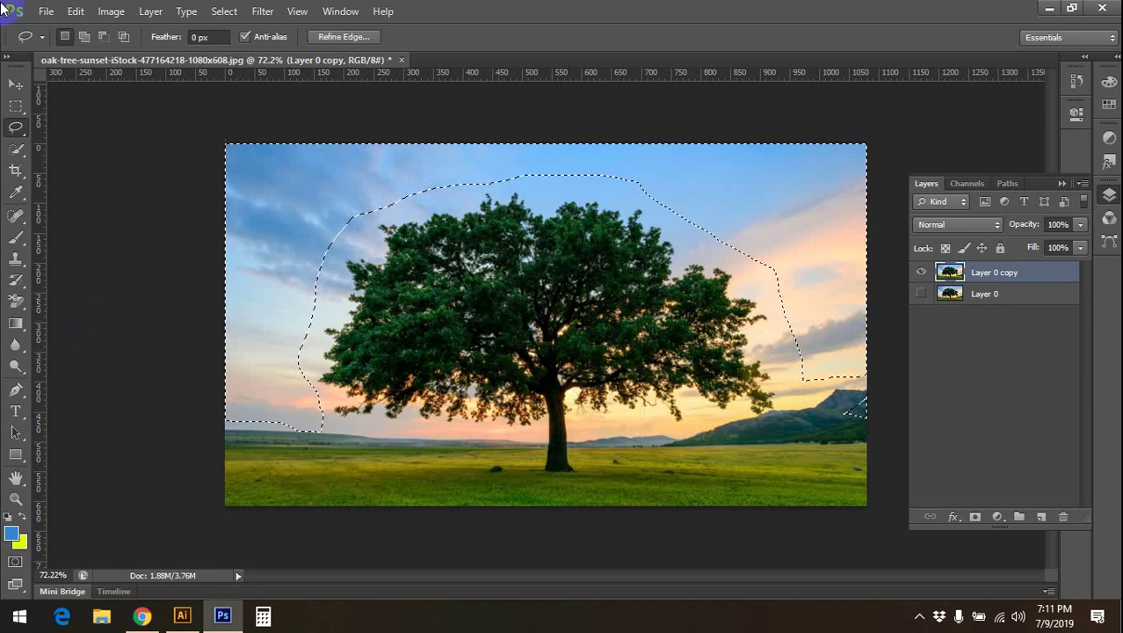
pyautogui.press('Delete')
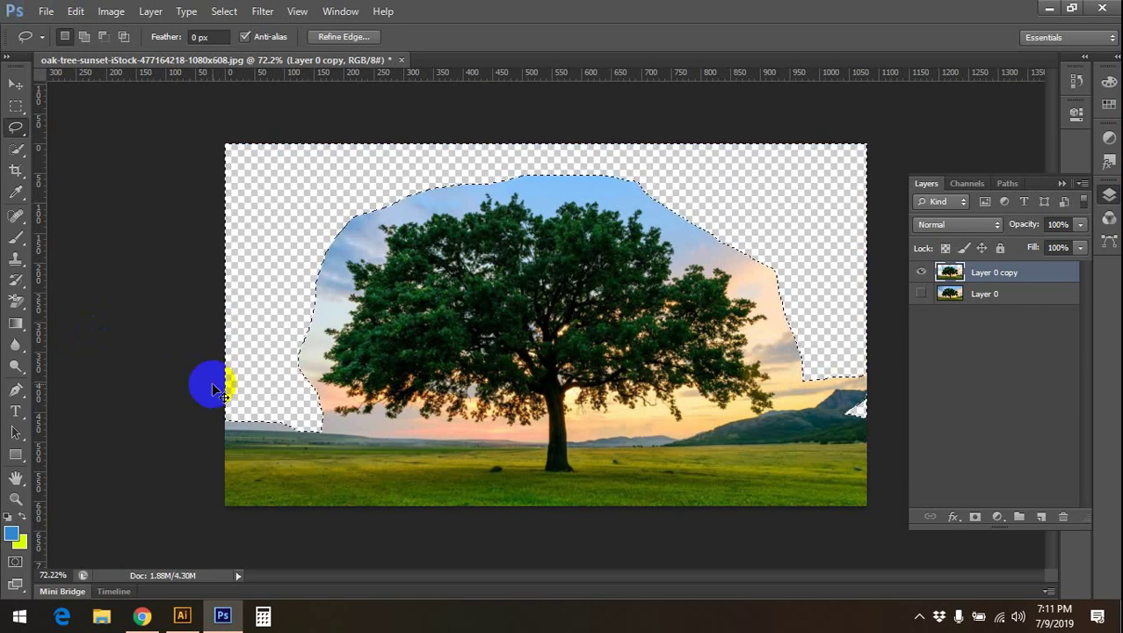
pyautogui.hotkey('ctrl', 'd')
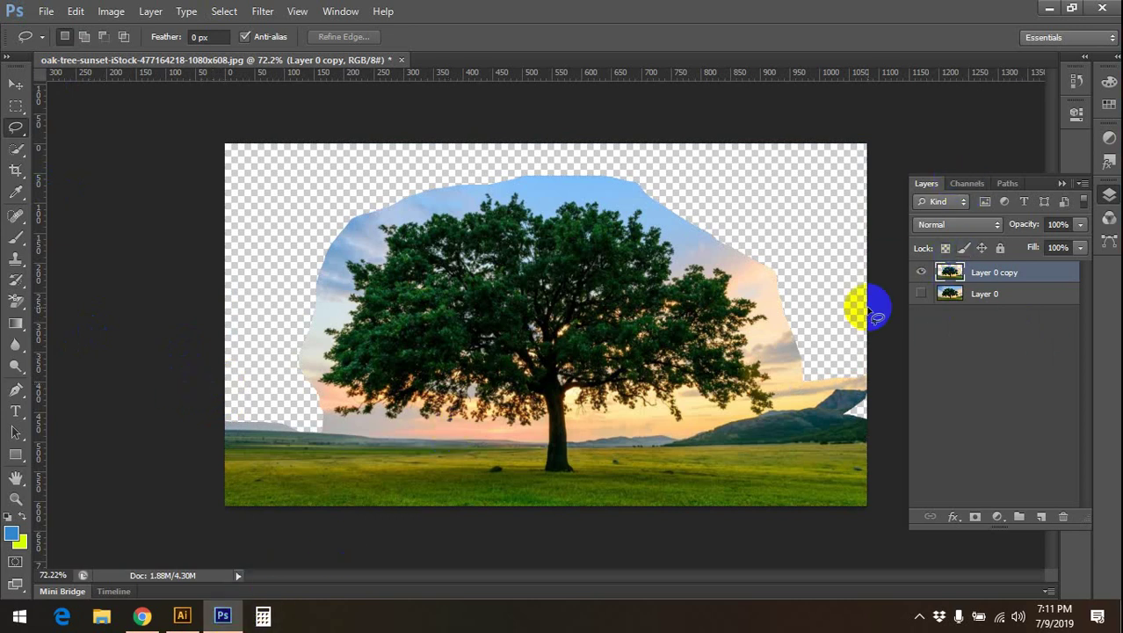
# - Duplicate the Blue channel in the Channels panel and switch to the Move tool
pyautogui.click(967, 182)
pyautogui.click(947, 263)
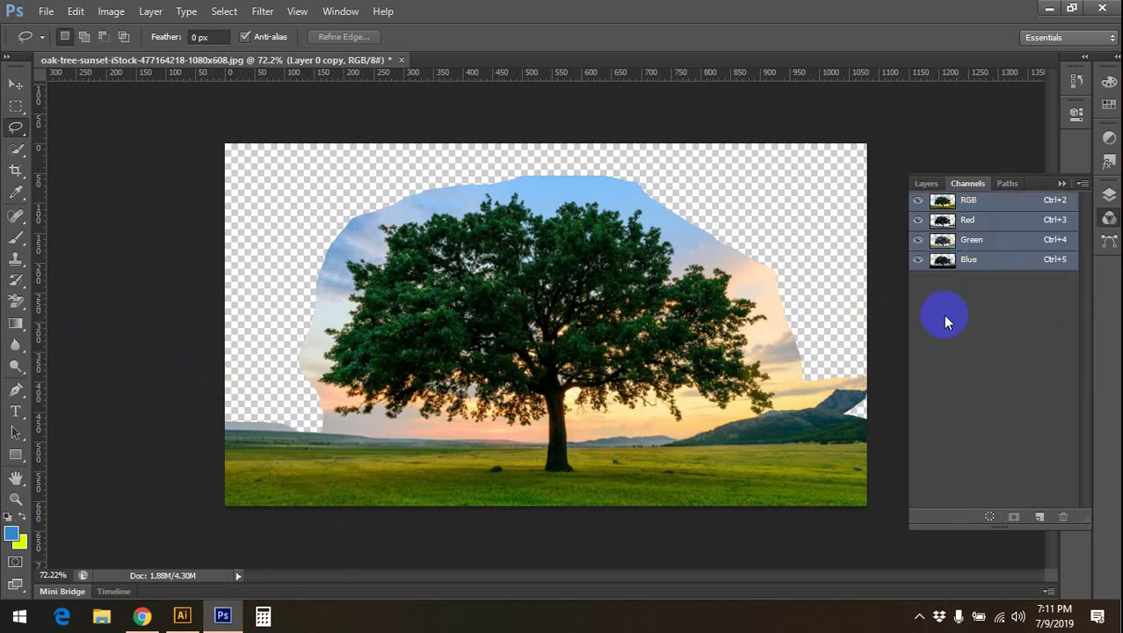
pyautogui.moveTo(976, 265)
pyautogui.mouseDown()
pyautogui.moveTo(1026, 546)
pyautogui.moveTo(1040, 516)
pyautogui.mouseUp()
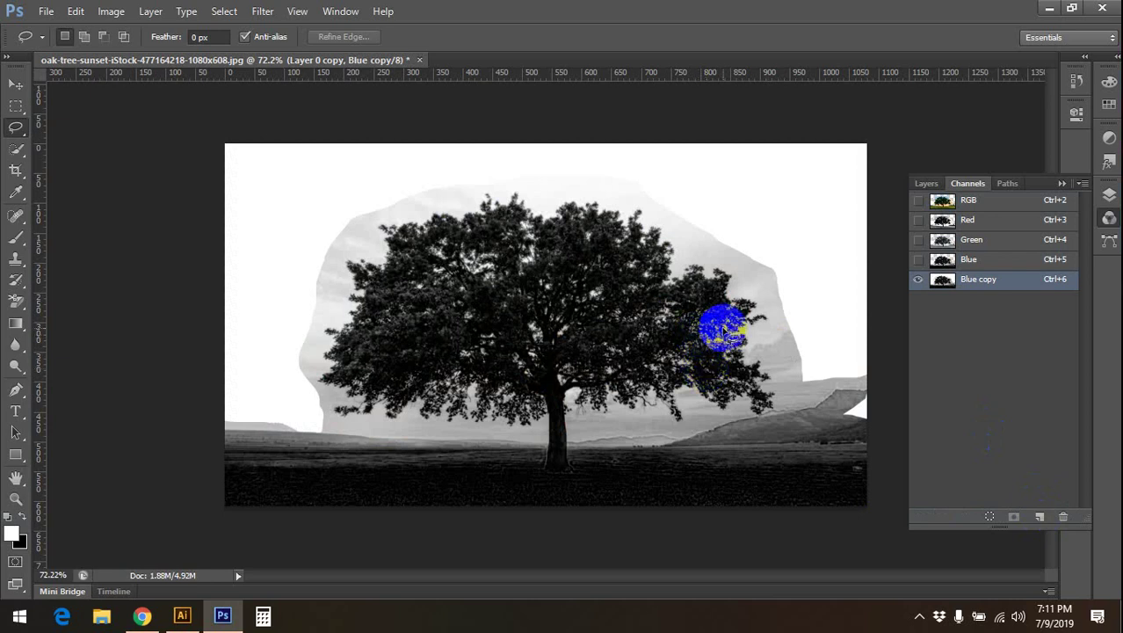
pyautogui.click(284, 273)
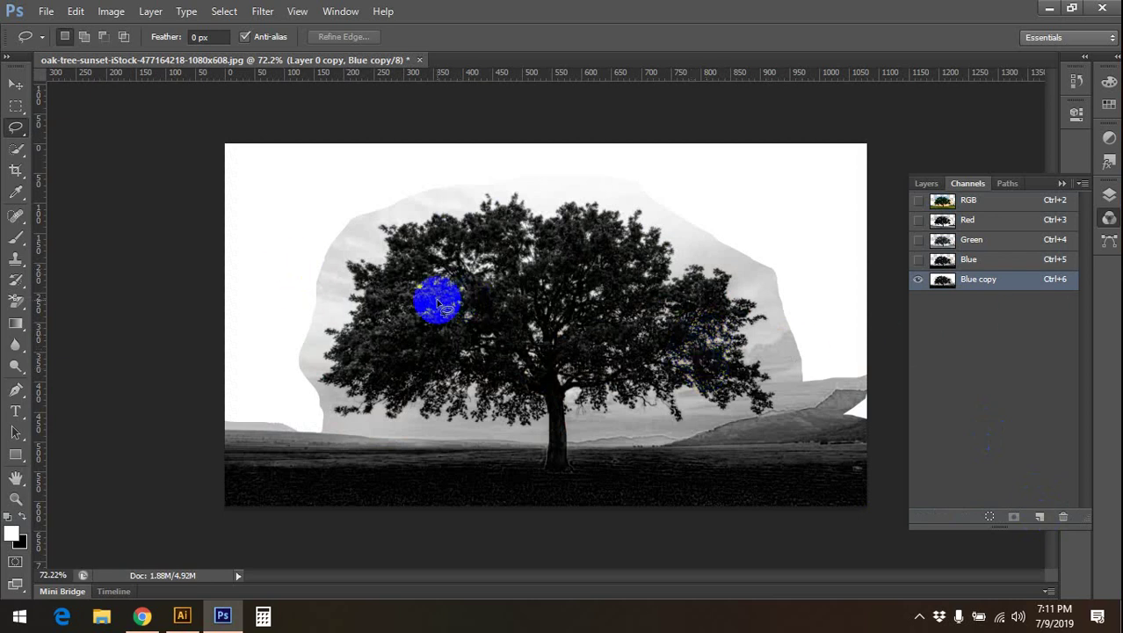
pyautogui.click(15, 84)
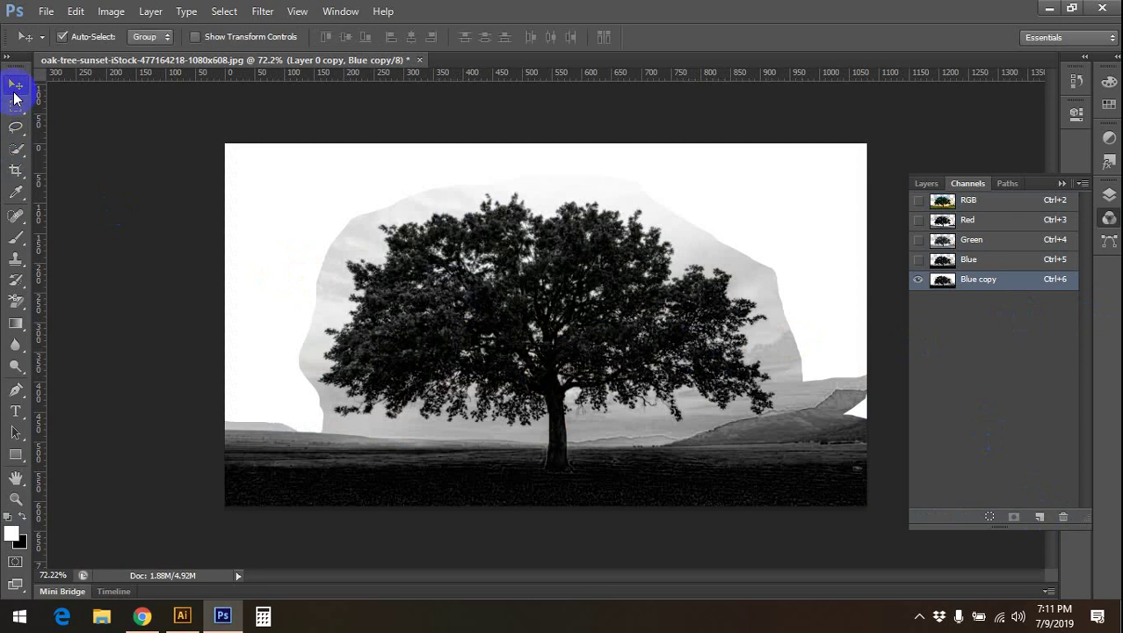
pyautogui.click(211, 270)
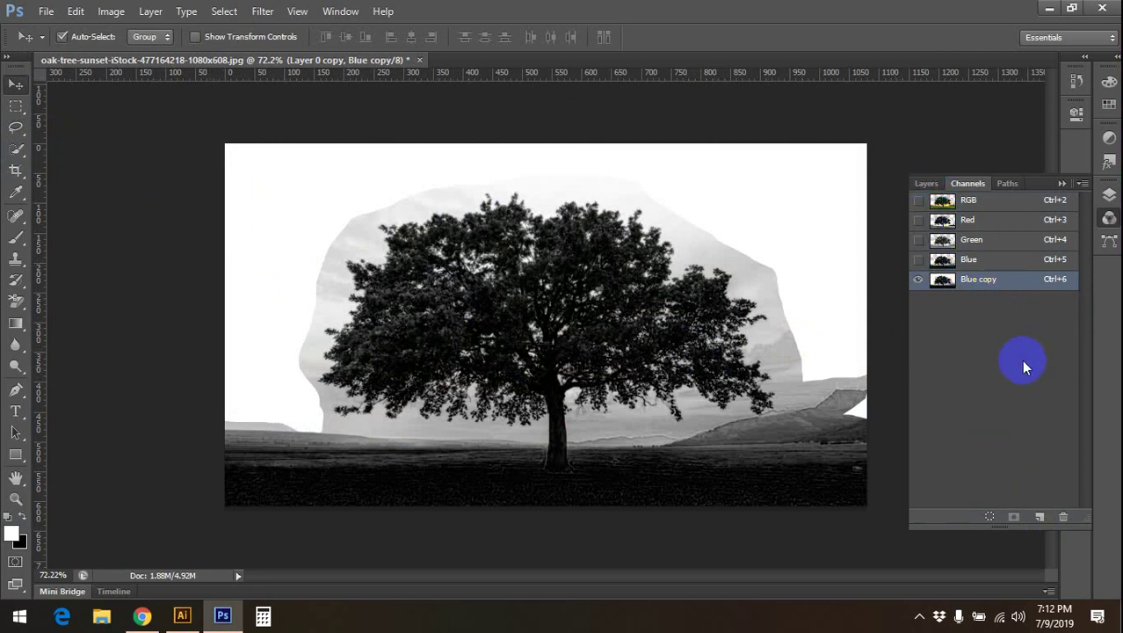
# - Duplicate Layer 0, duplicate the Blue channel again and bring up Levels for Blue copy
pyautogui.hotkey('ctrl', '2')
pyautogui.click(927, 183)
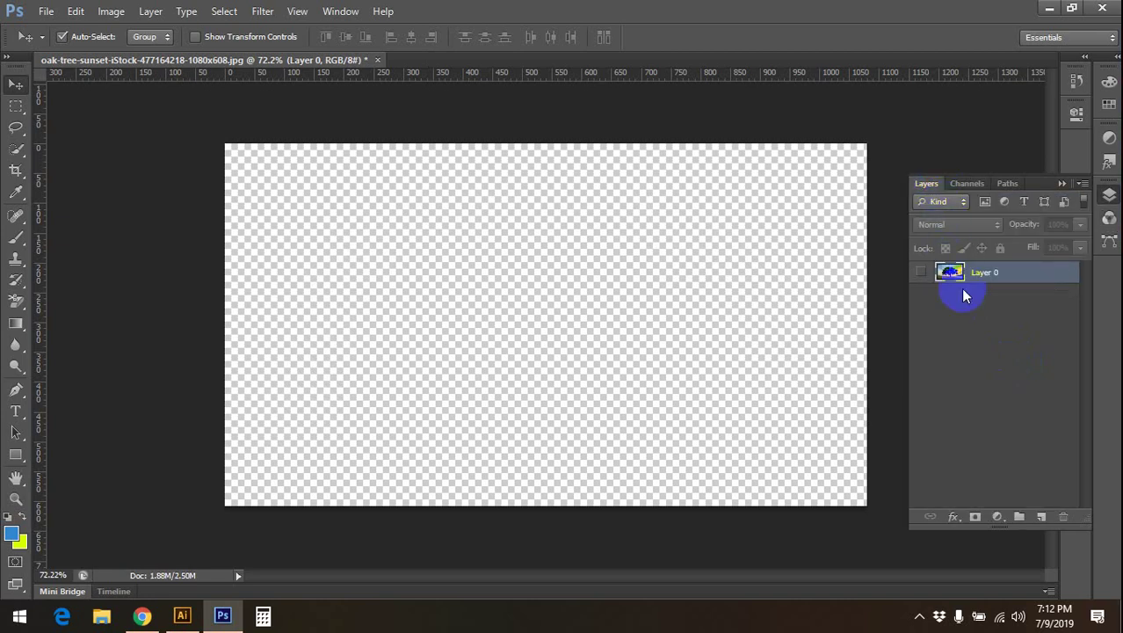
pyautogui.hotkey('ctrl', 'j')
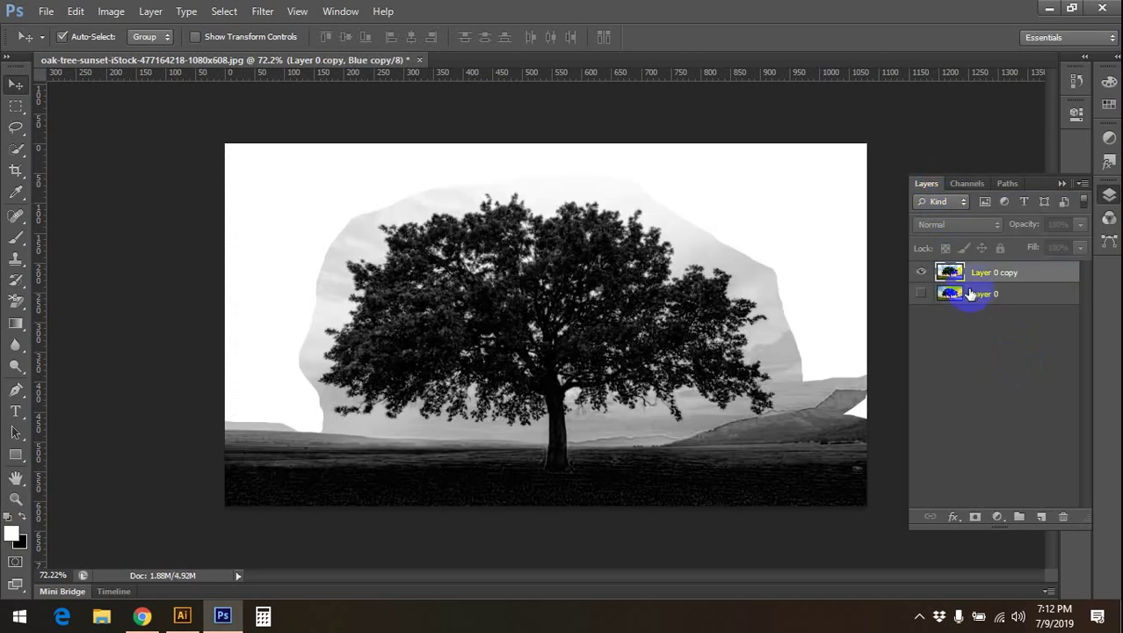
pyautogui.hotkey('ctrl', '2')
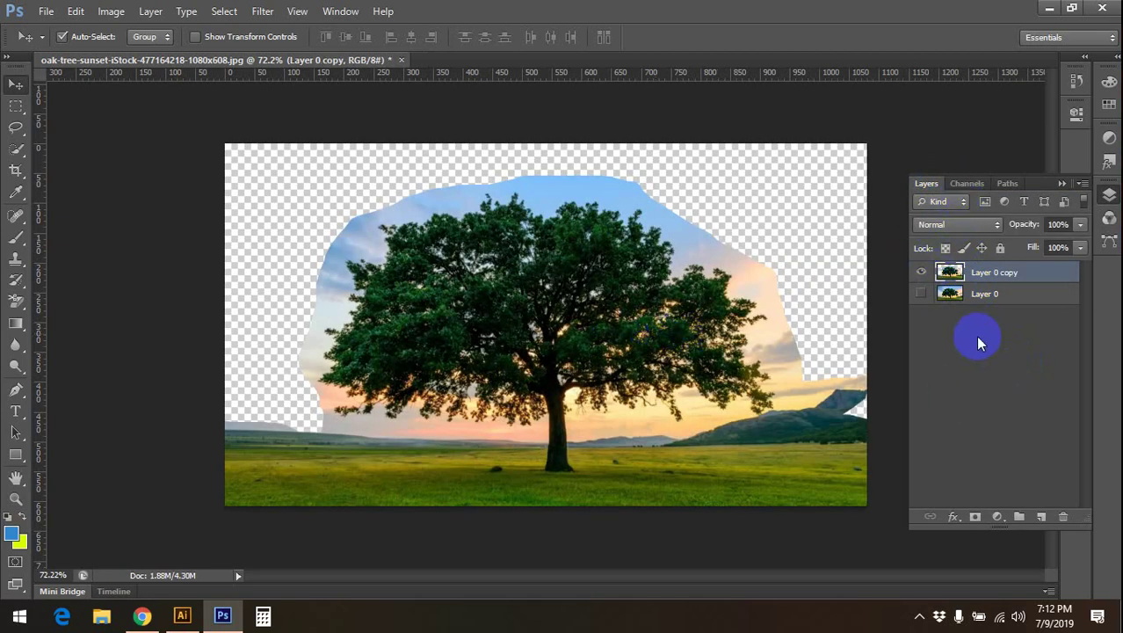
pyautogui.click(966, 185)
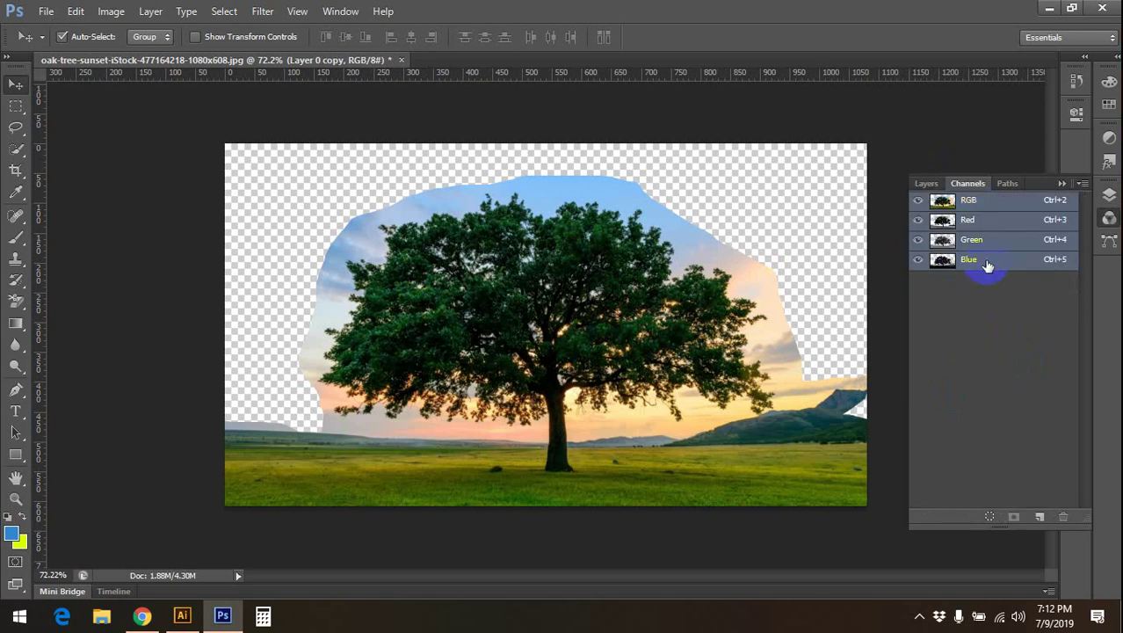
pyautogui.moveTo(991, 261); pyautogui.dragTo(1037, 516)
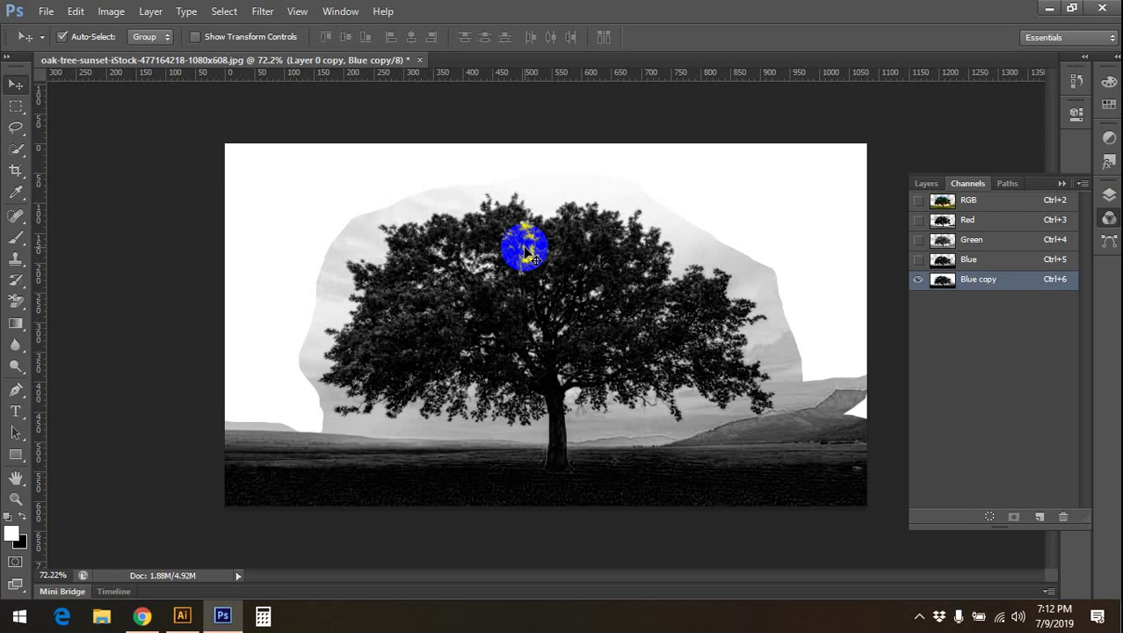
pyautogui.hotkey('ctrl', 'l')
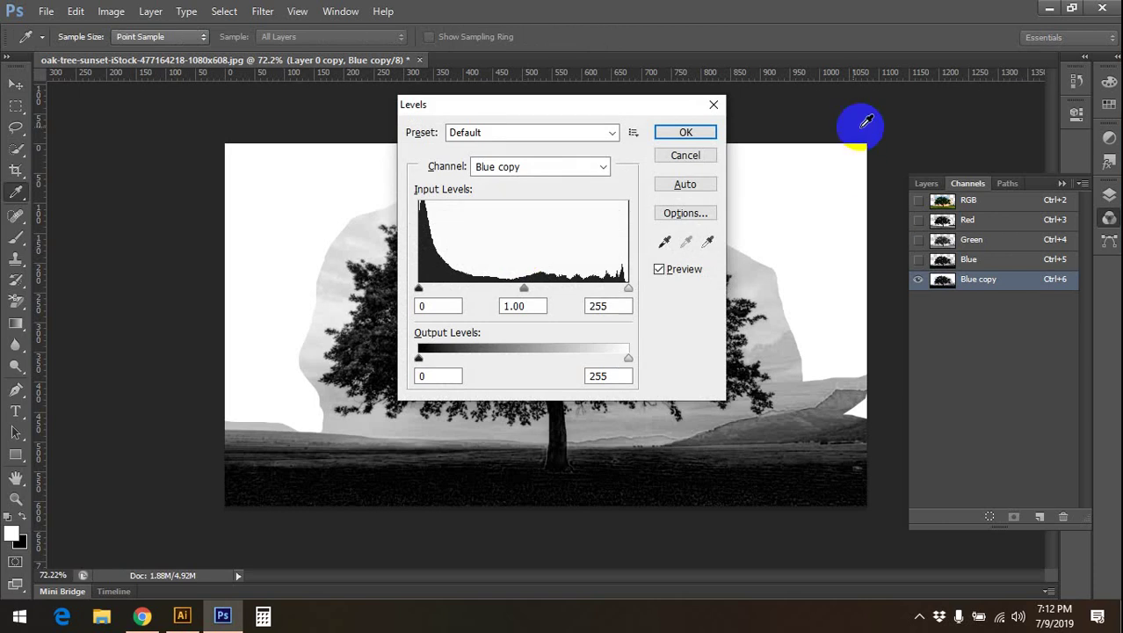
# - Cancel Levels, leaving the Blue copy channel unchanged
pyautogui.click(689, 156)
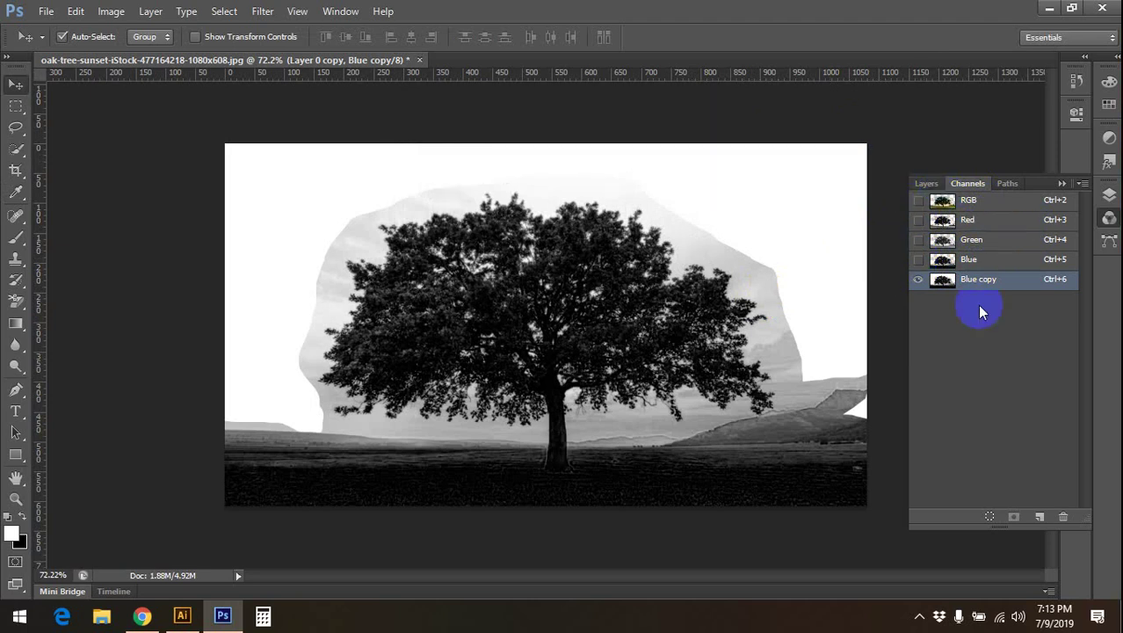
# - Delete Blue copy, toggle the Blue channel's visibility, and duplicate Blue as a fresh copy
pyautogui.click(1063, 517)
pyautogui.click(531, 243)
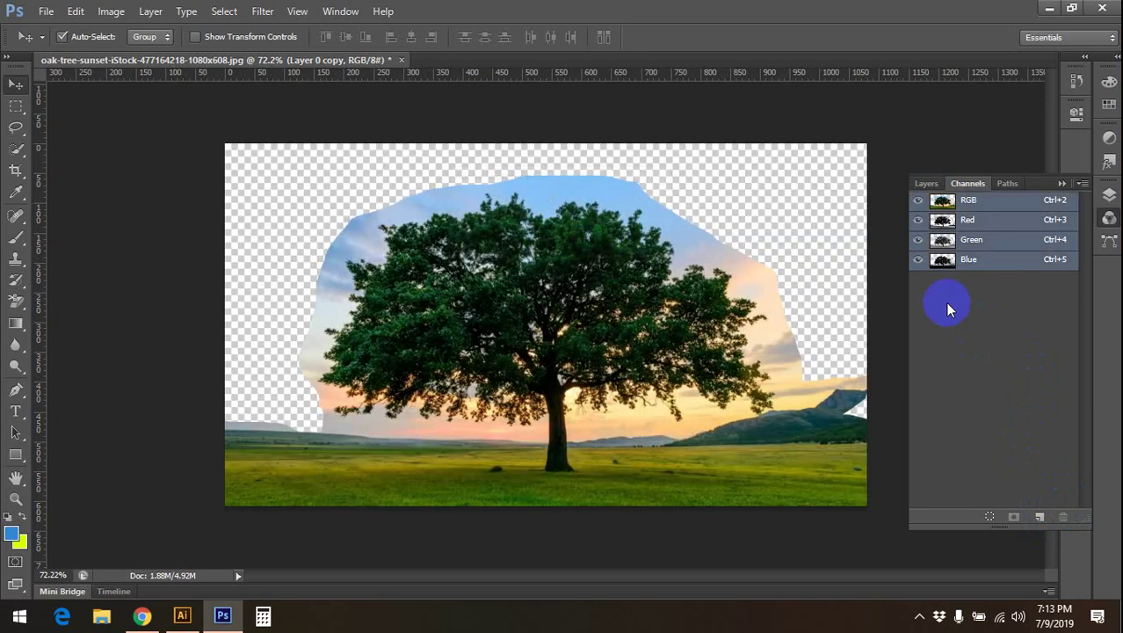
pyautogui.click(916, 261)
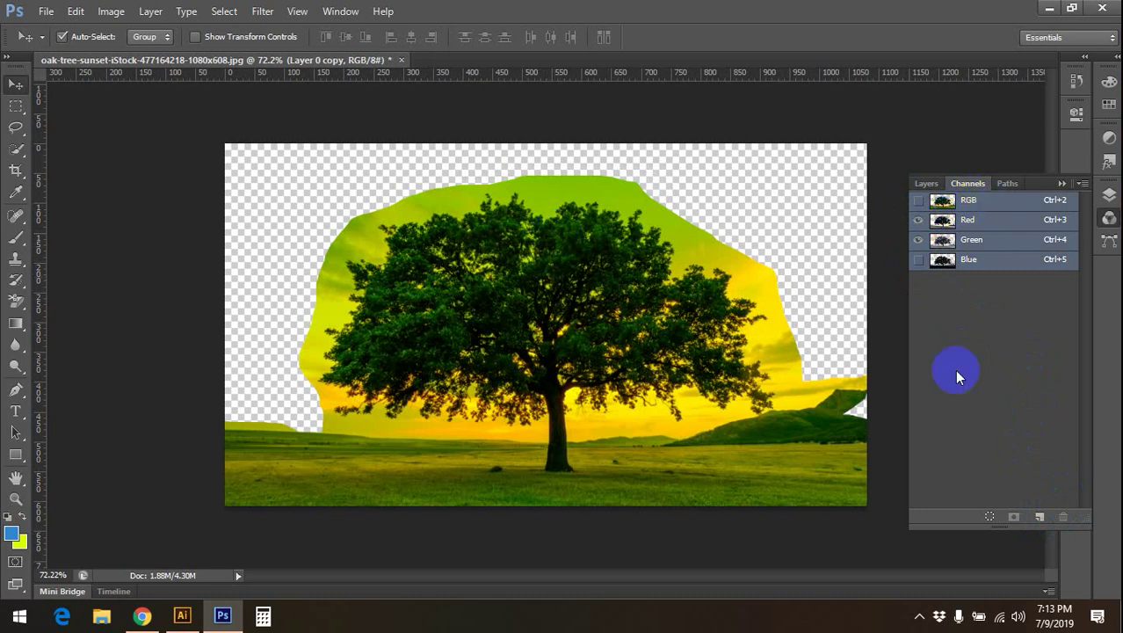
pyautogui.click(918, 259)
pyautogui.moveTo(965, 268); pyautogui.dragTo(1039, 517)
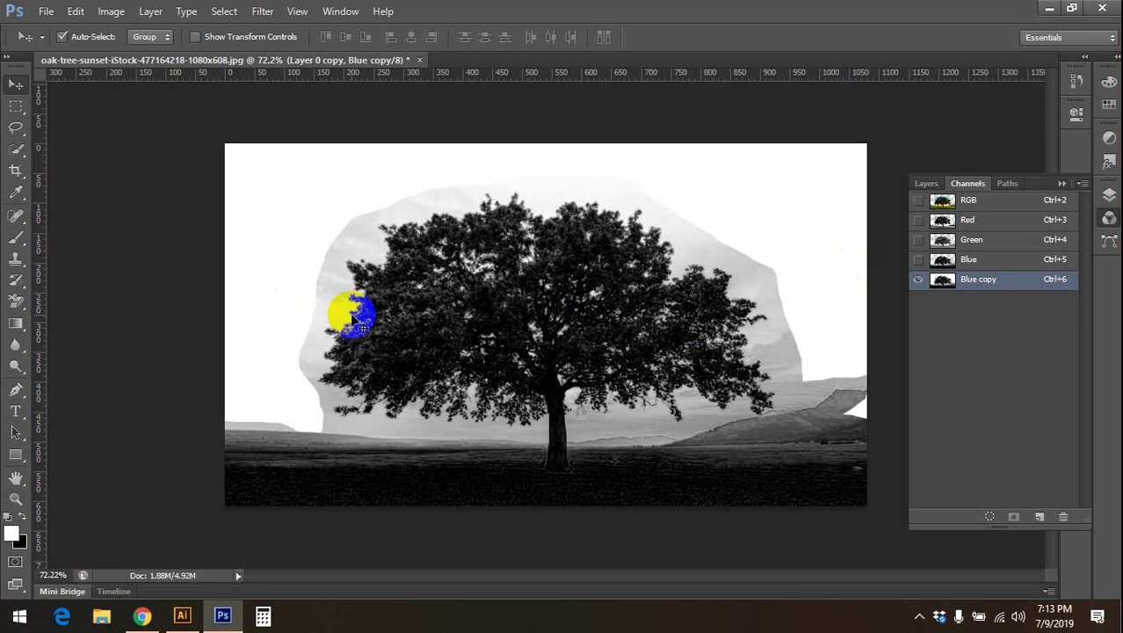
# - Apply Levels to Blue copy, lowering the white point and raising the black point to 35
pyautogui.hotkey('ctrl', 'l')
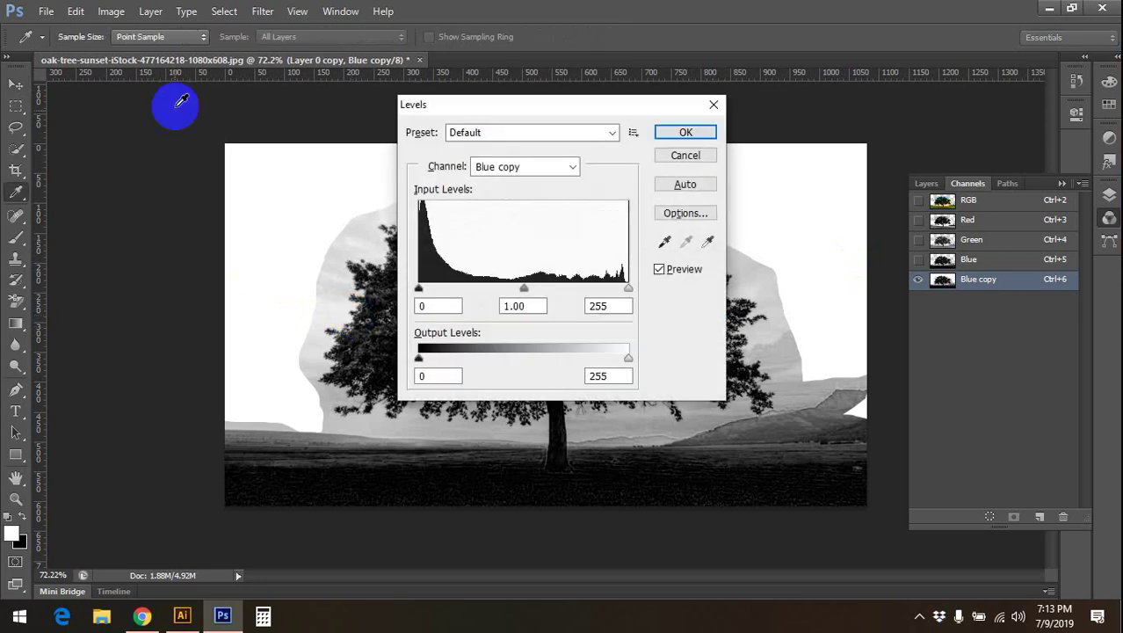
pyautogui.moveTo(497, 104); pyautogui.dragTo(716, 12)
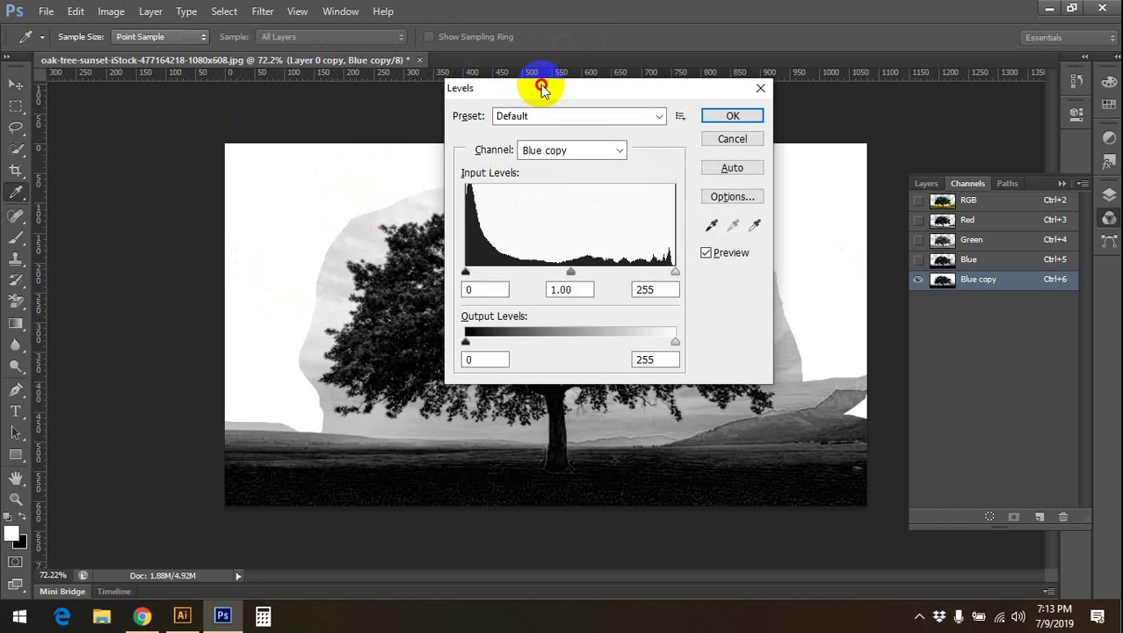
pyautogui.moveTo(846, 195); pyautogui.dragTo(761, 195)
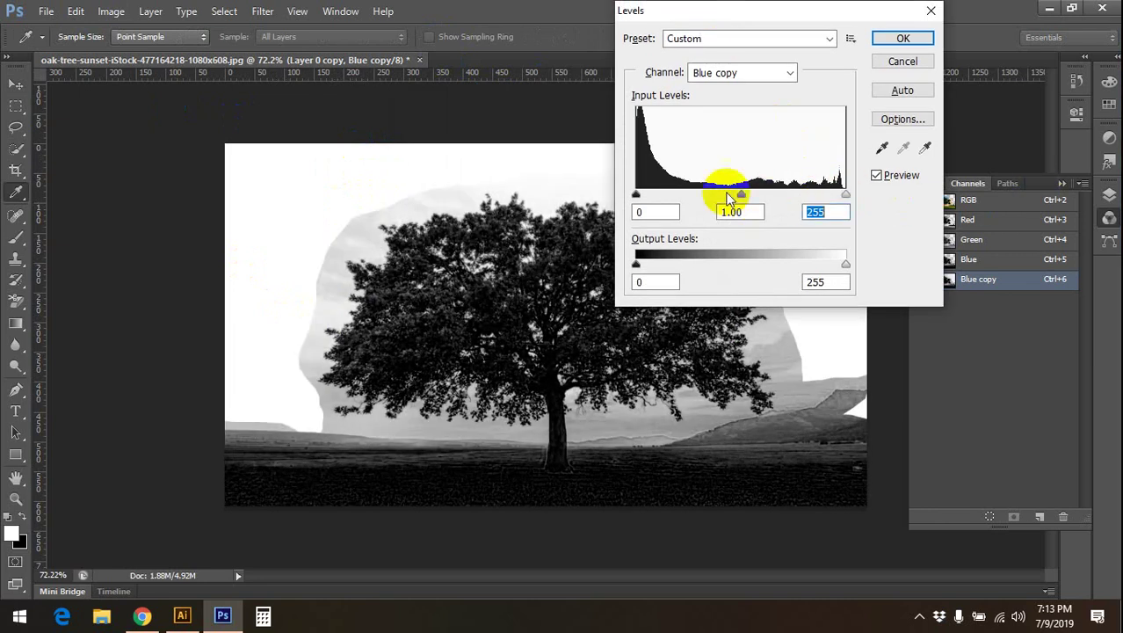
pyautogui.moveTo(636, 195)
pyautogui.mouseDown()
pyautogui.moveTo(731, 200)
pyautogui.moveTo(650, 209)
pyautogui.mouseUp()
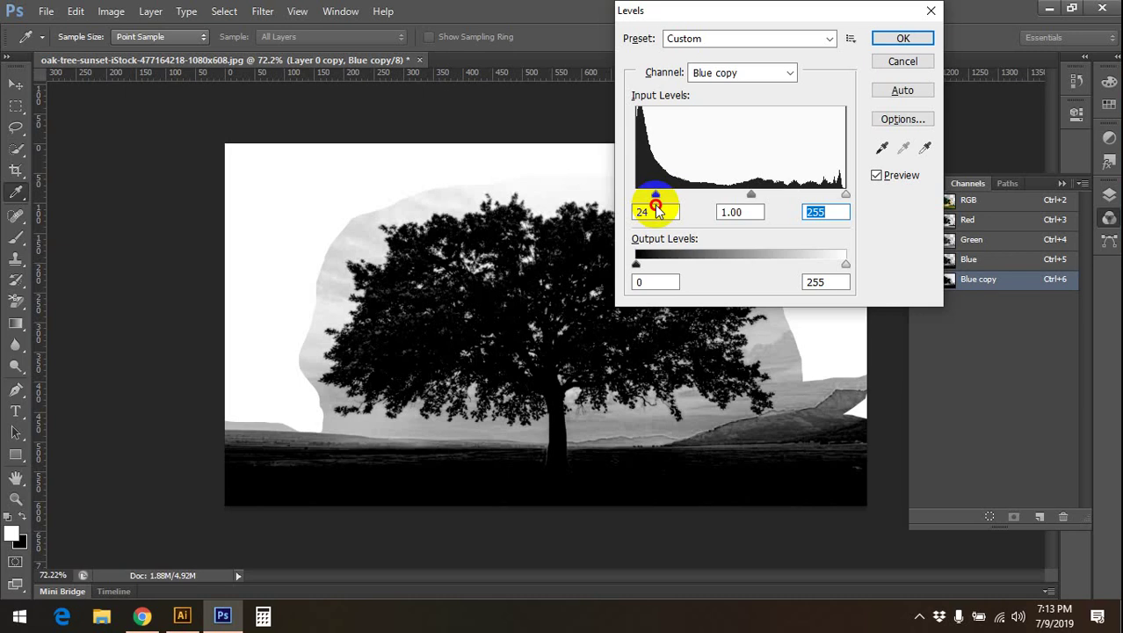
pyautogui.moveTo(655, 208); pyautogui.dragTo(664, 208)
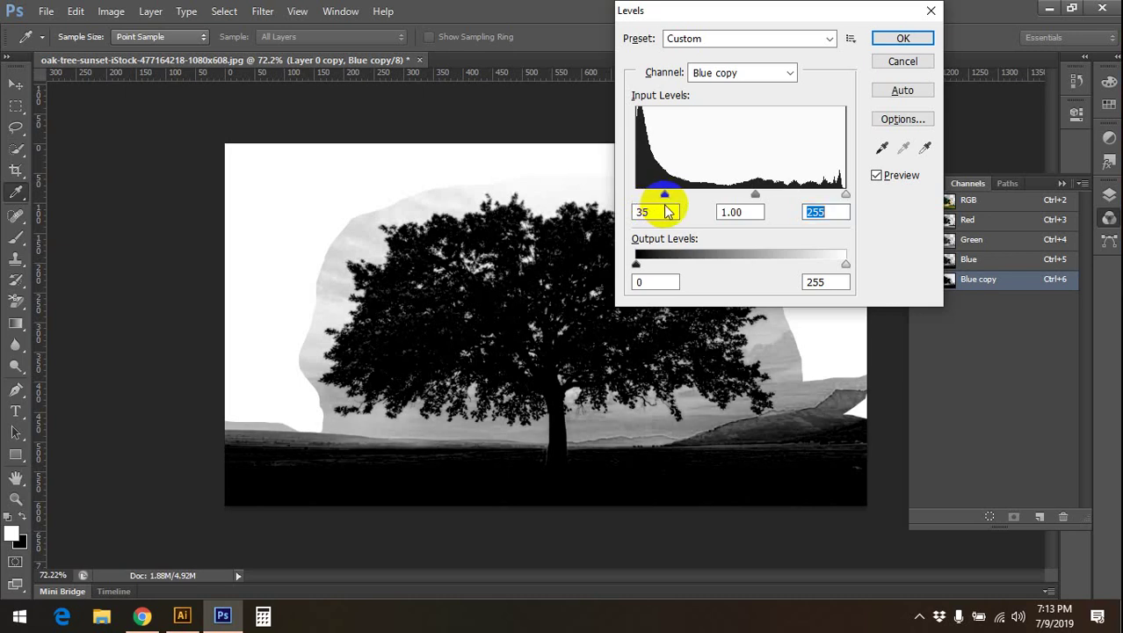
pyautogui.click(902, 38)
pyautogui.press('v')
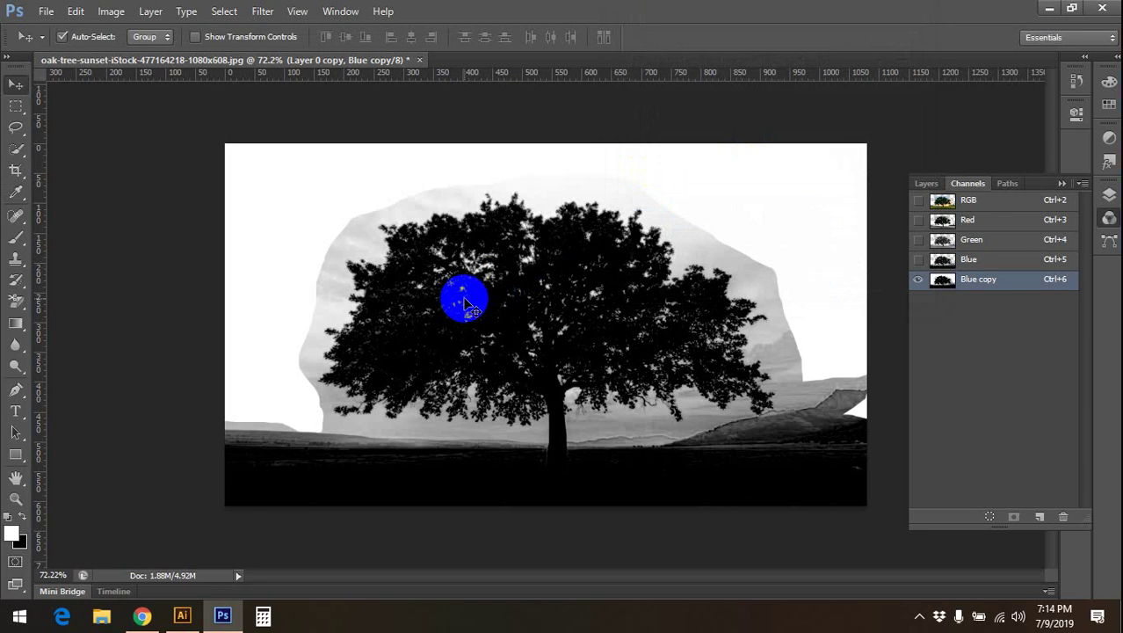
# - Reapply Levels to Blue copy with a black input of 11 to deepen the silhouette
pyautogui.hotkey('ctrl', 'l')
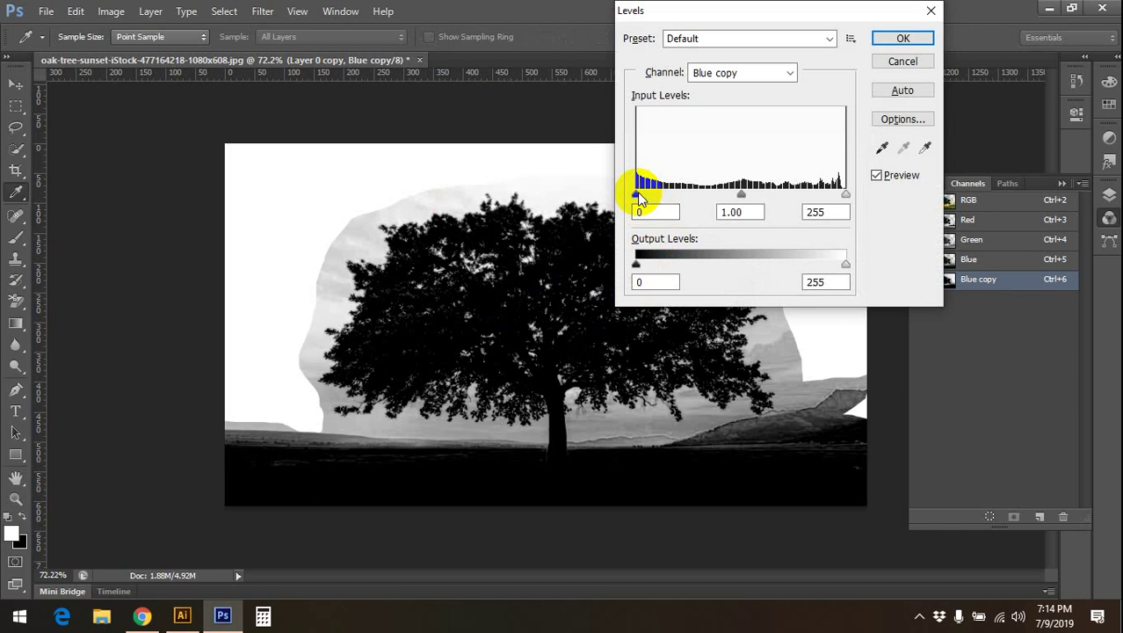
pyautogui.moveTo(639, 194); pyautogui.dragTo(666, 196)
pyautogui.moveTo(713, 195); pyautogui.dragTo(823, 192)
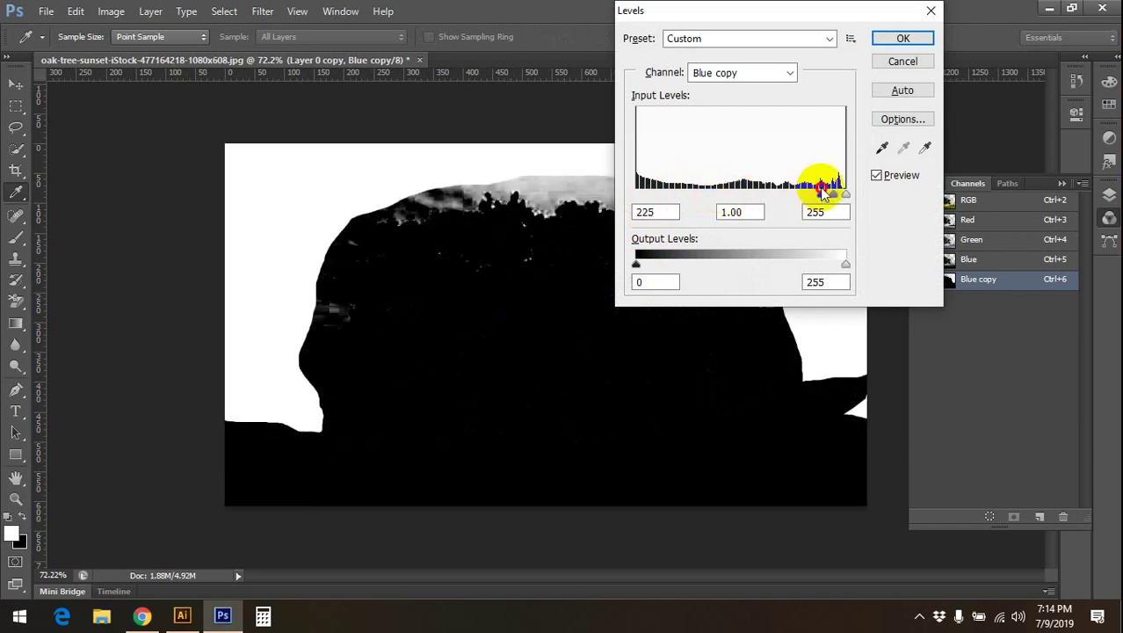
pyautogui.moveTo(822, 192)
pyautogui.mouseDown()
pyautogui.moveTo(682, 188)
pyautogui.moveTo(656, 175)
pyautogui.moveTo(644, 196)
pyautogui.mouseUp()
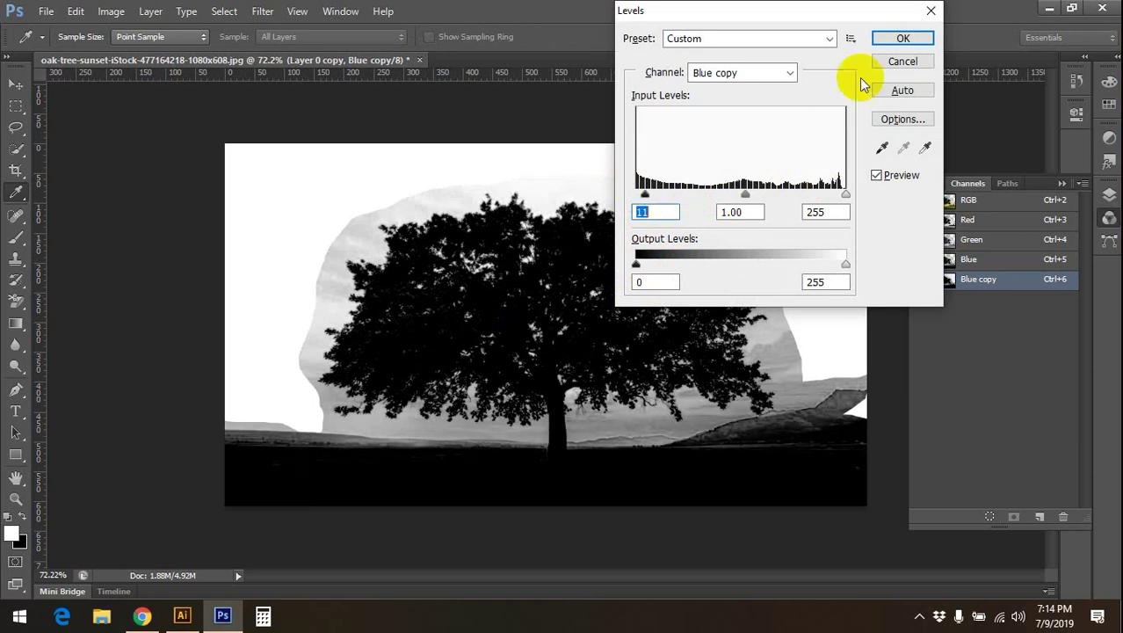
pyautogui.click(891, 40)
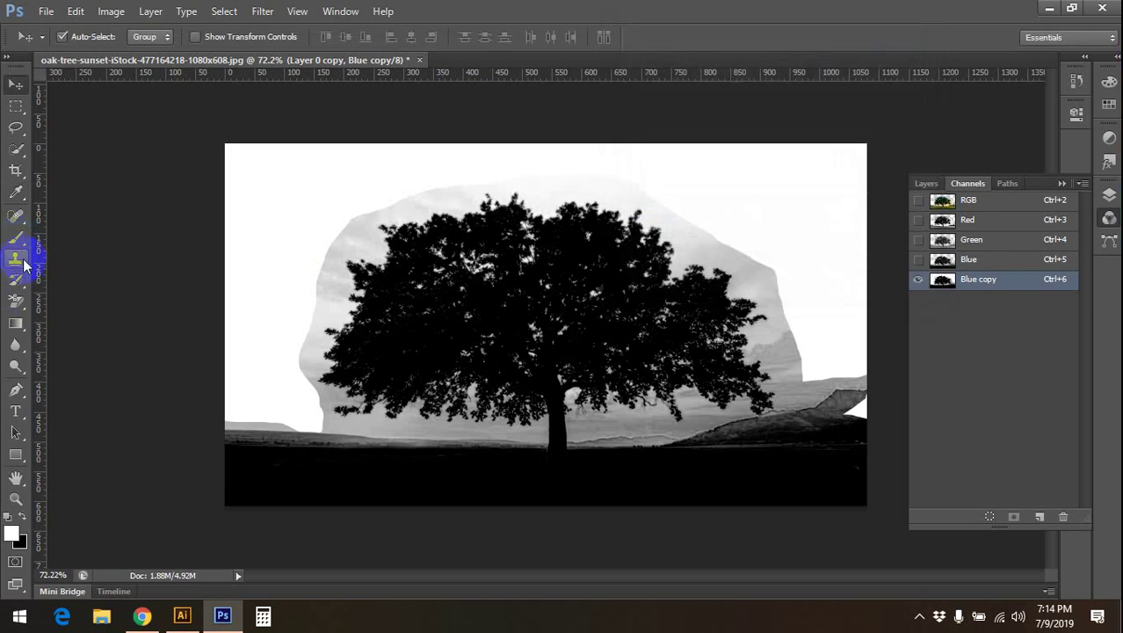
# - Add a new empty layer and view the Blue copy channel on its own
pyautogui.click(972, 359)
pyautogui.click(926, 183)
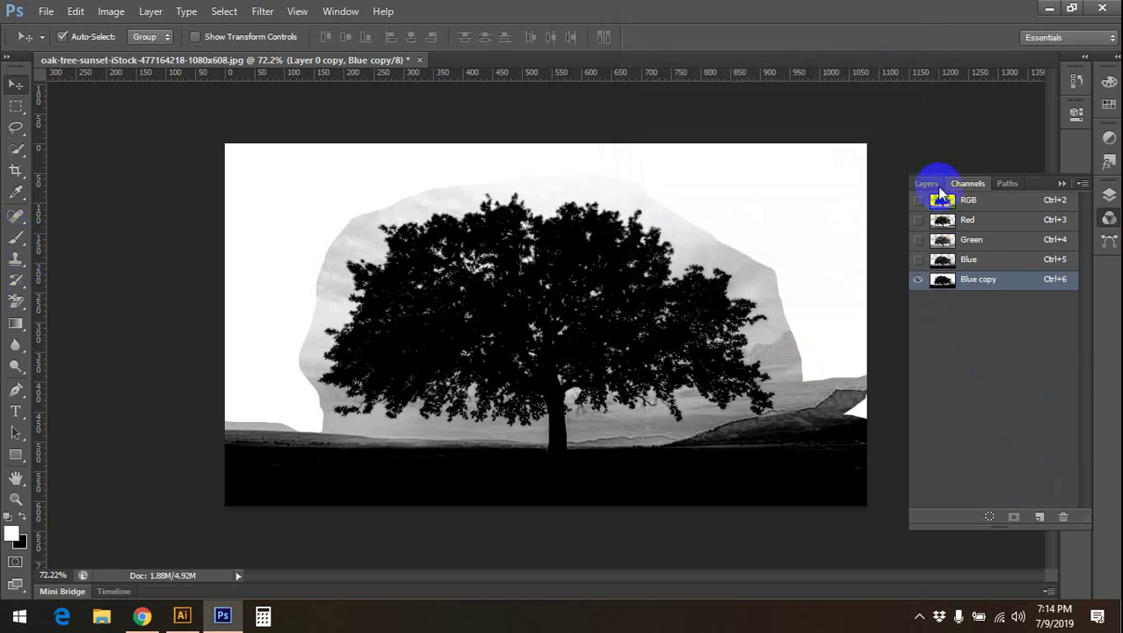
pyautogui.click(1041, 517)
pyautogui.click(964, 274)
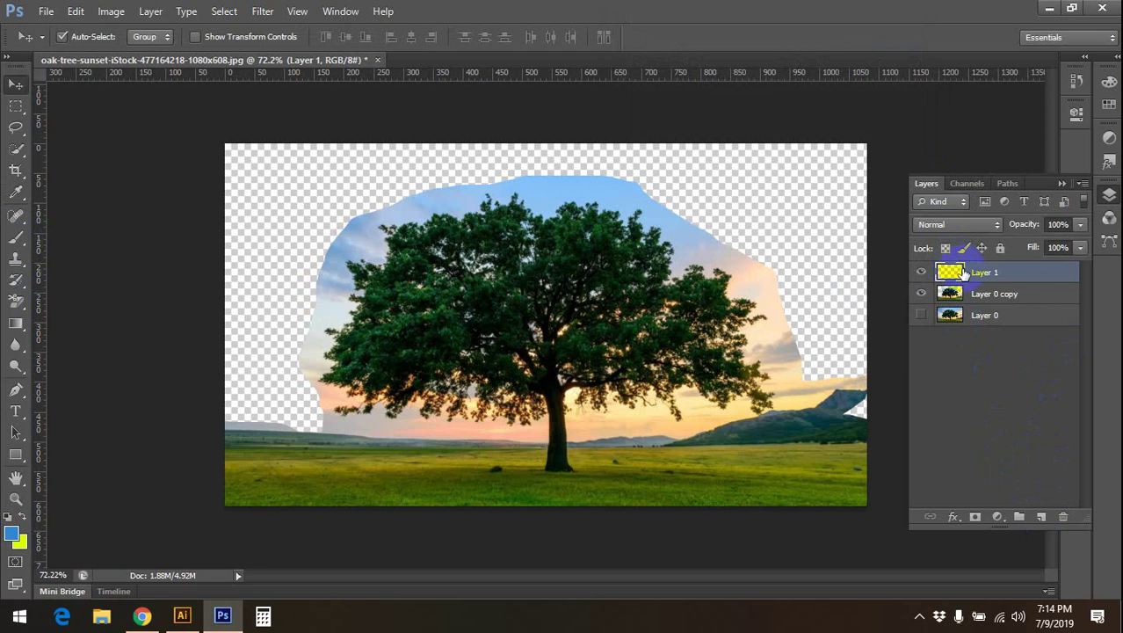
pyautogui.hotkey('ctrl', 'z')
pyautogui.click(967, 183)
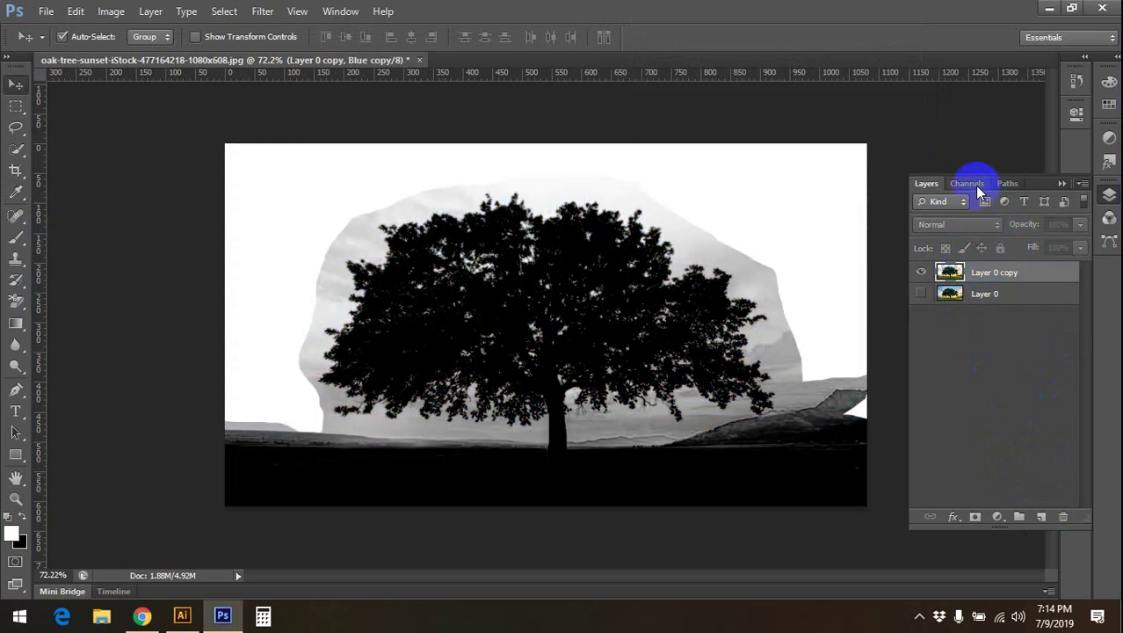
pyautogui.click(926, 183)
pyautogui.click(1041, 516)
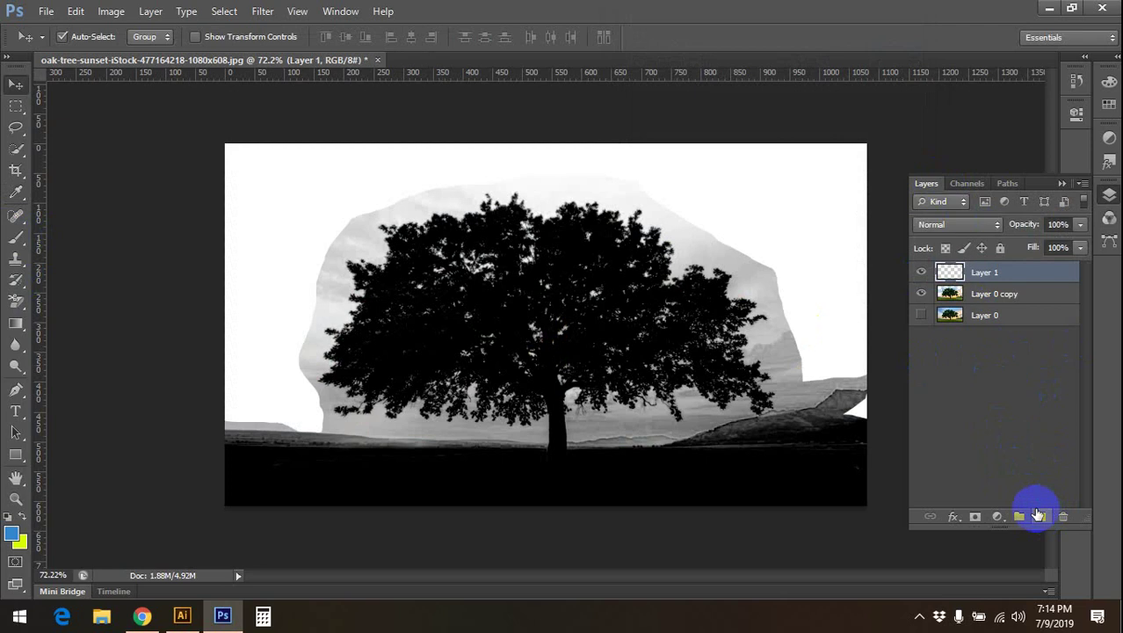
pyautogui.click(967, 184)
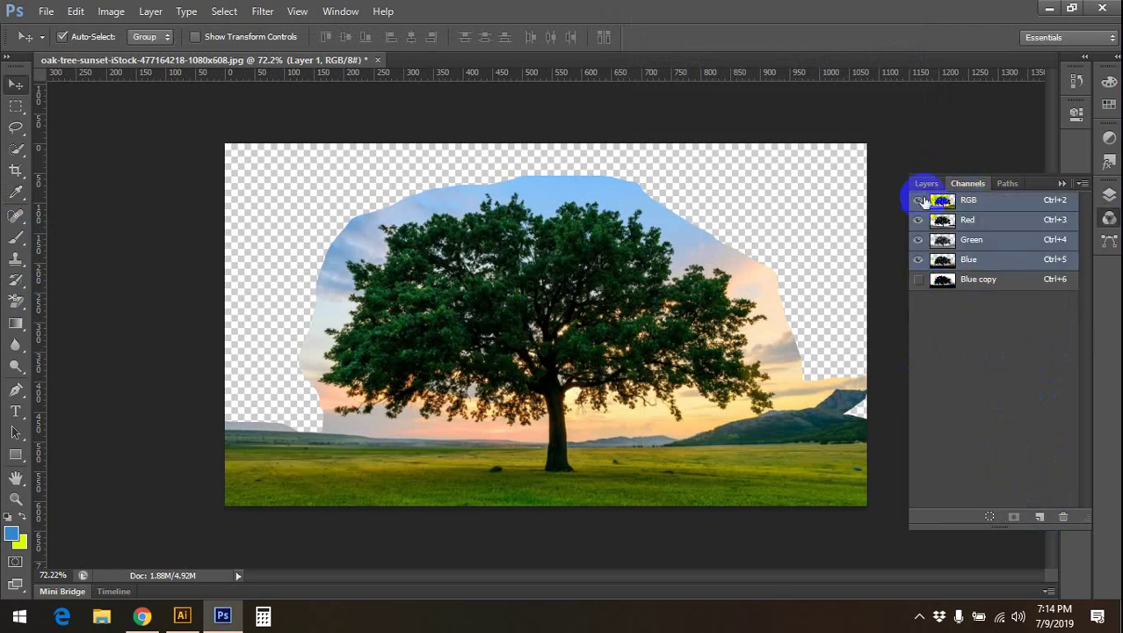
pyautogui.click(918, 279)
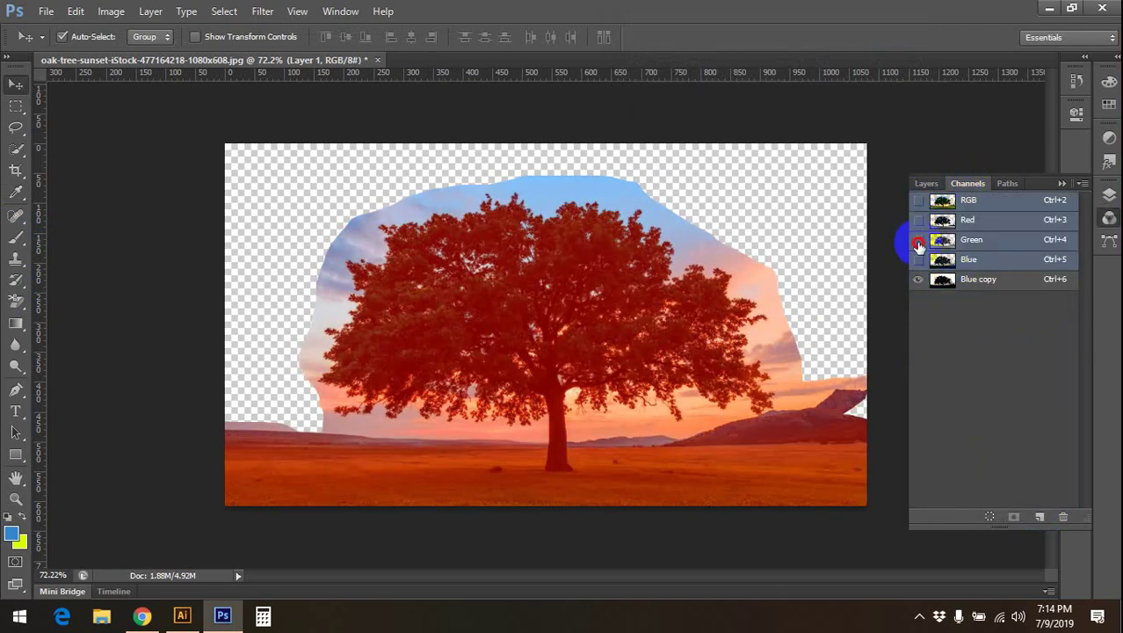
pyautogui.moveTo(917, 200); pyautogui.dragTo(917, 260)
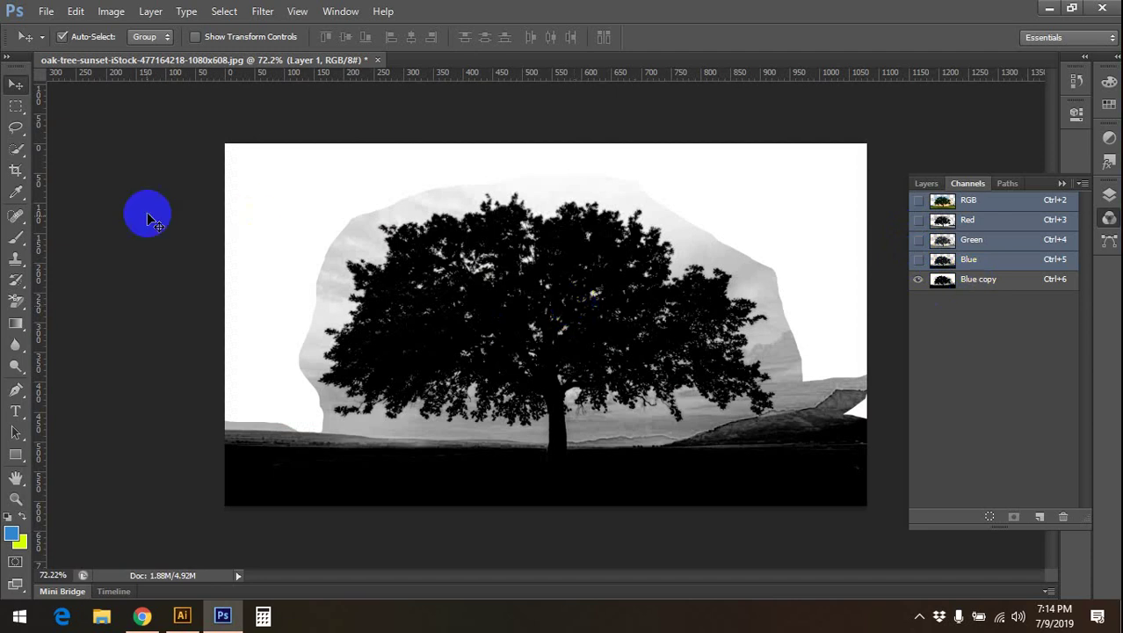
# - Set the foreground colour to pure white (ffffff)
pyautogui.press('i')
pyautogui.click(15, 535)
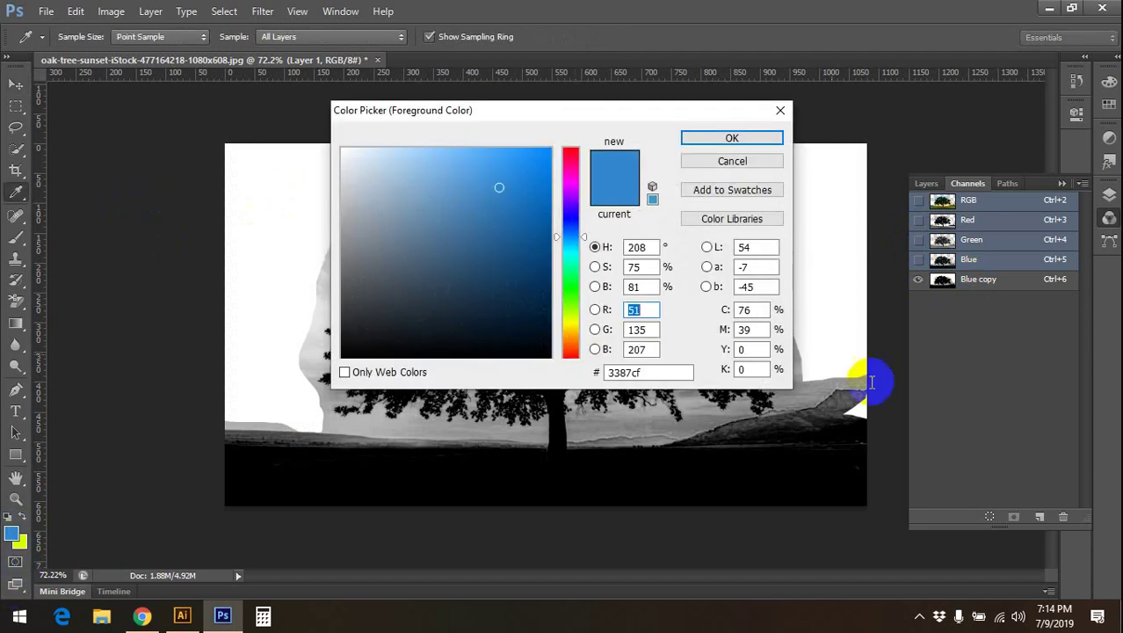
pyautogui.click(727, 139)
pyautogui.press('v')
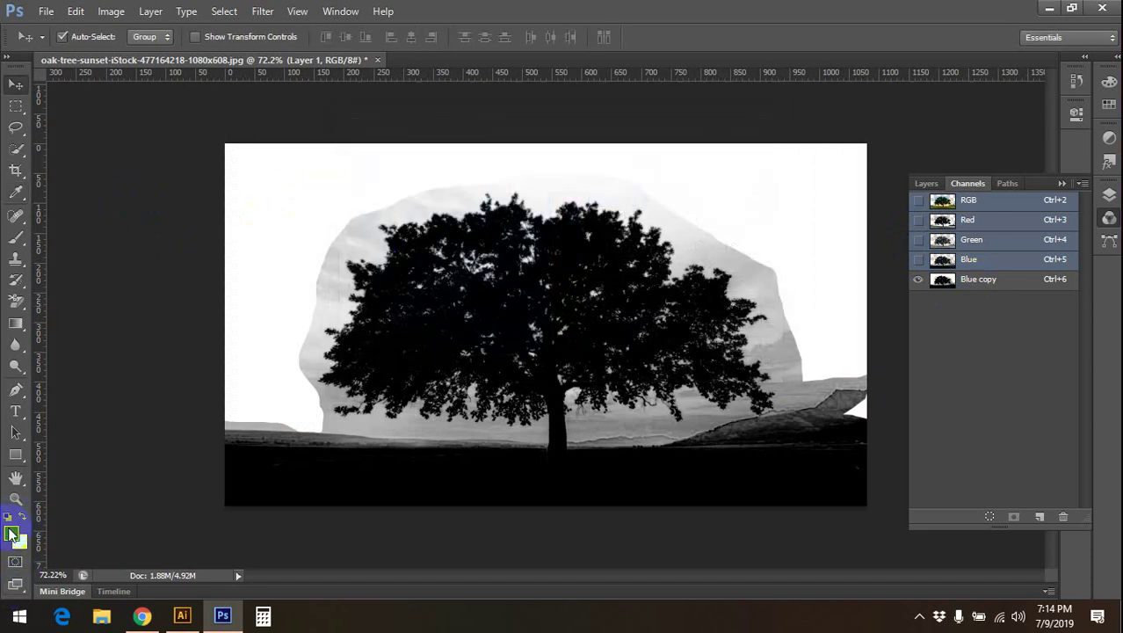
pyautogui.click(11, 533)
pyautogui.moveTo(390, 145); pyautogui.dragTo(222, 92)
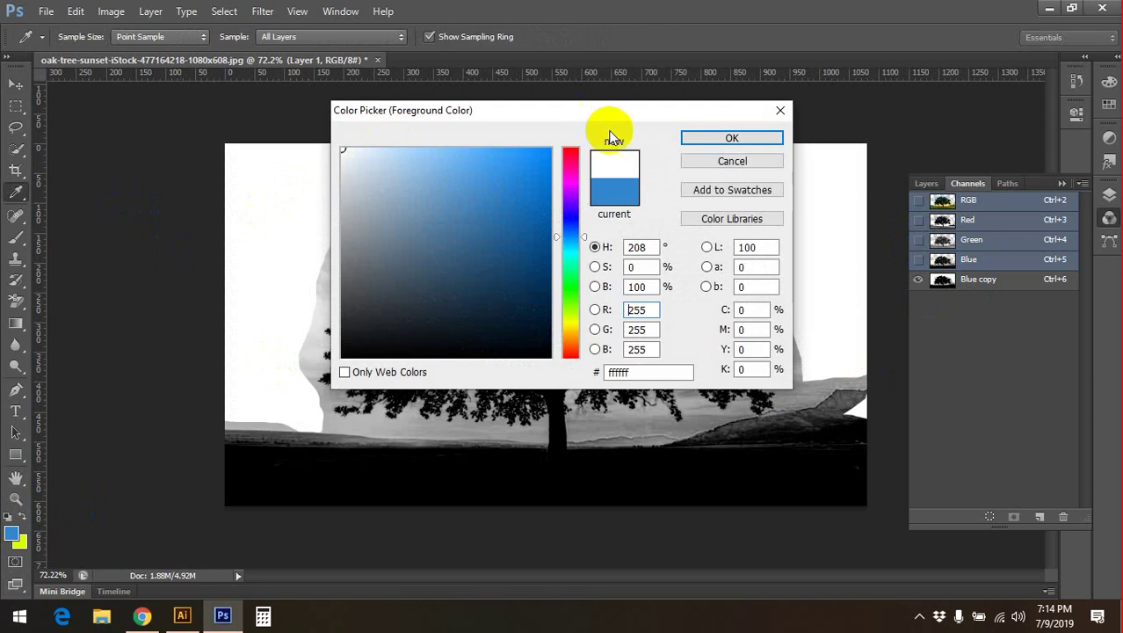
pyautogui.click(712, 136)
# - Set the background colour to pure black (000000) and select only the Blue copy channel
pyautogui.click(26, 545)
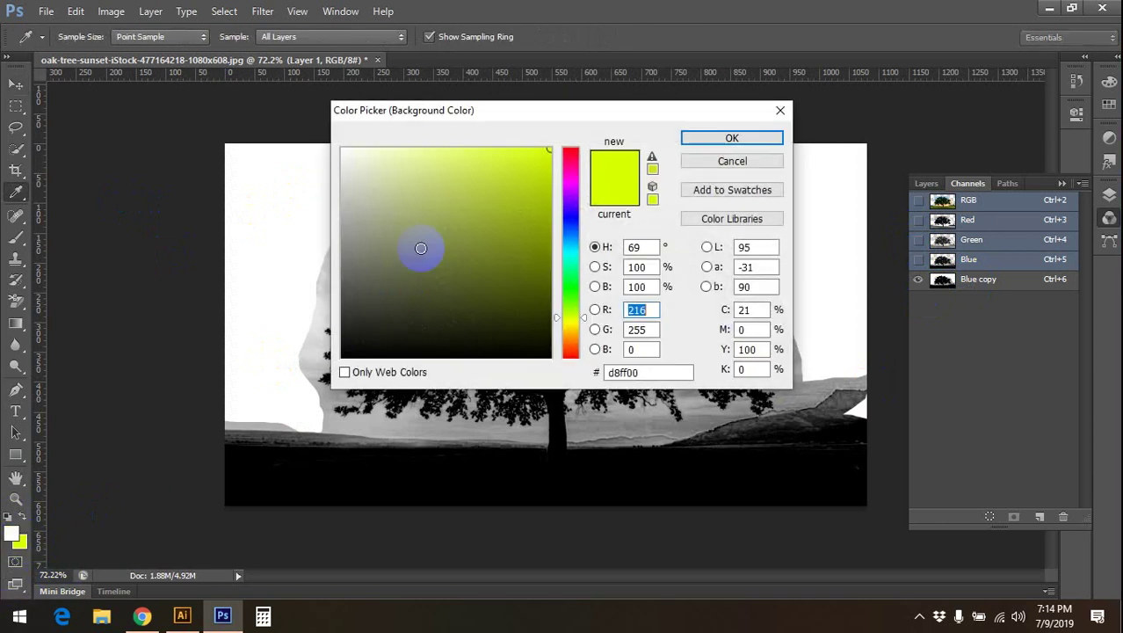
pyautogui.click(341, 171)
pyautogui.click(550, 356)
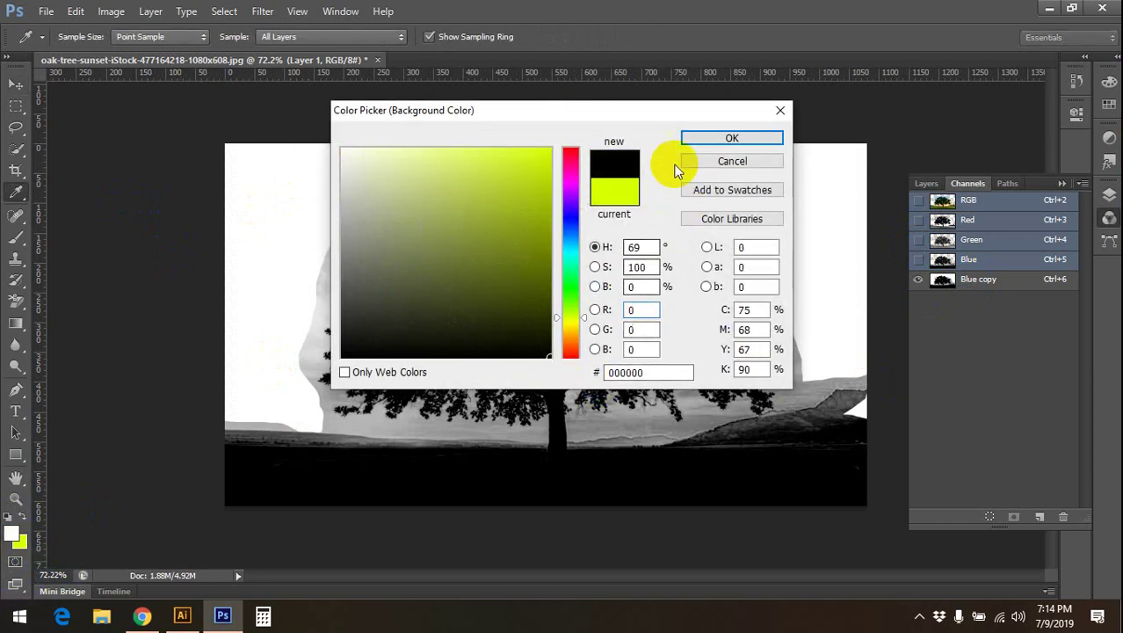
pyautogui.click(730, 141)
pyautogui.click(971, 279)
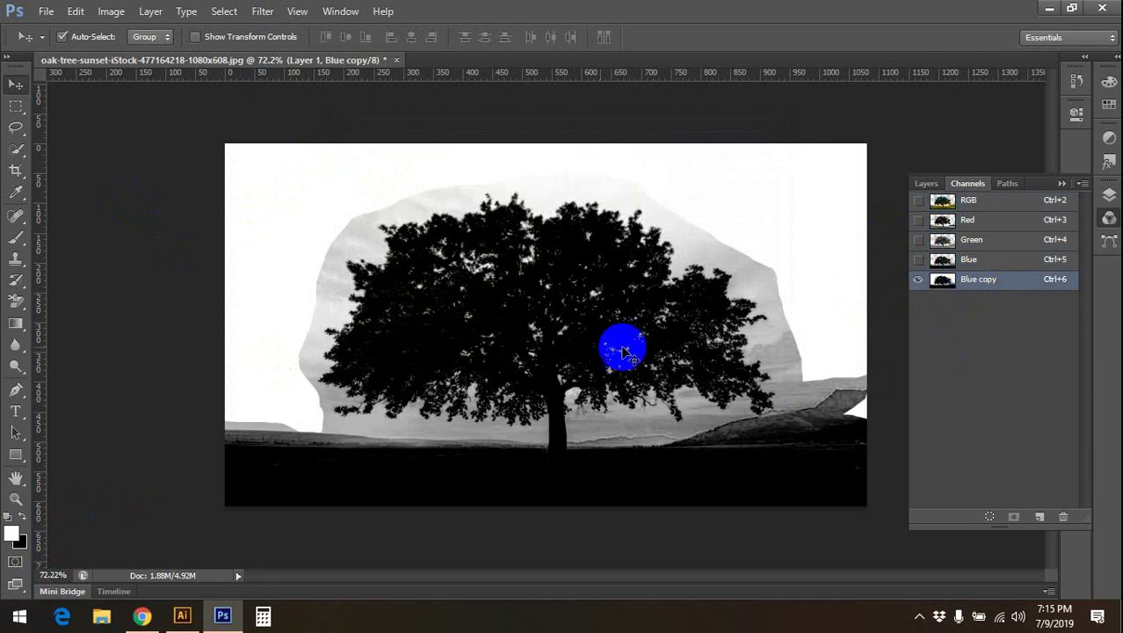
# - Close the Channels list and select the Dodge Tool
pyautogui.scroll(3, 414, 313)
pyautogui.scroll(2, 519, 241)
pyautogui.scroll(-2, 519, 241)
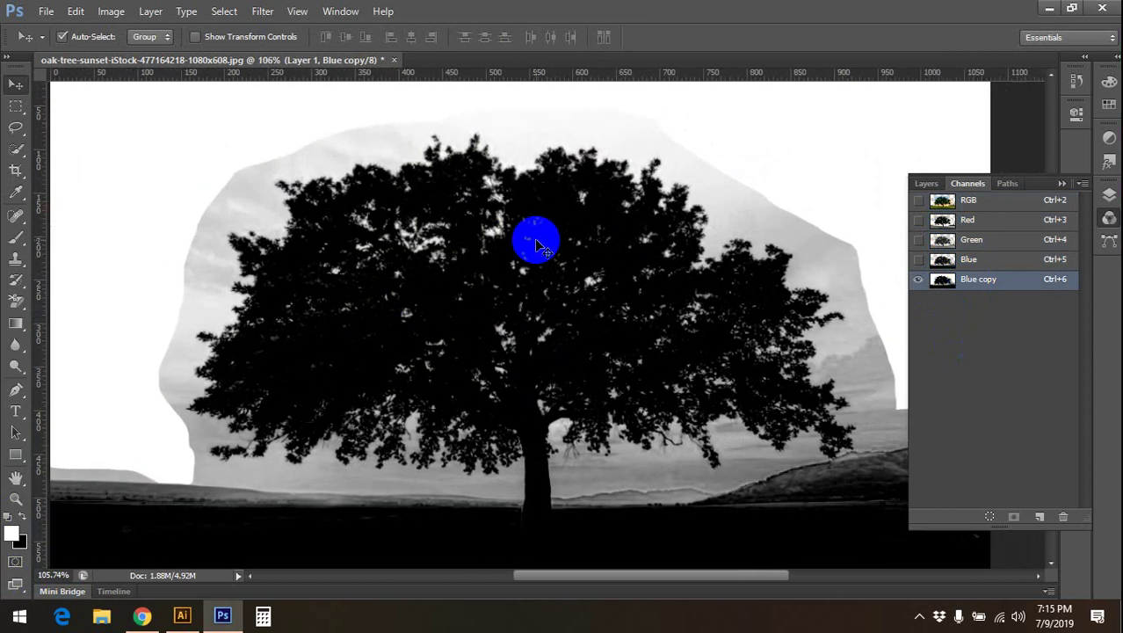
pyautogui.scroll(-2, 534, 238)
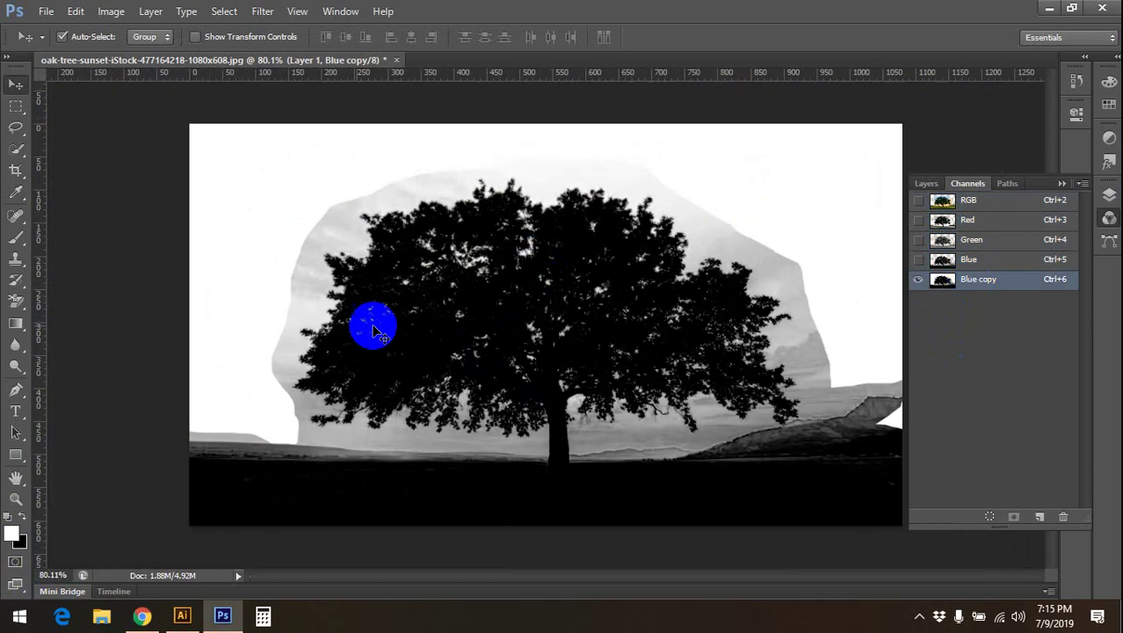
pyautogui.click(1061, 182)
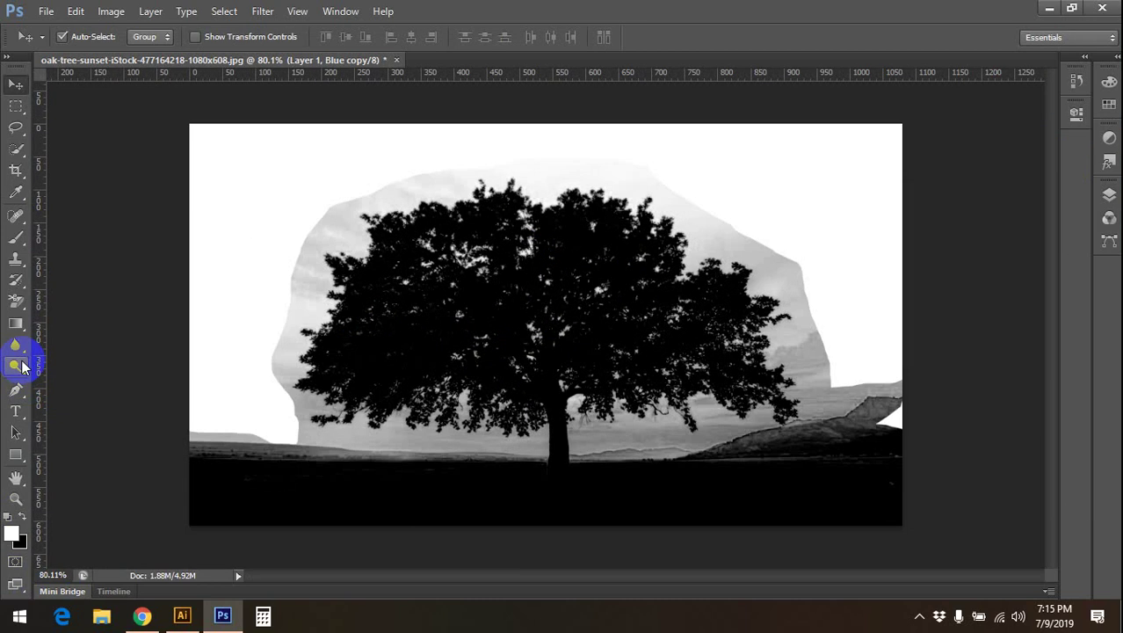
pyautogui.click(19, 368)
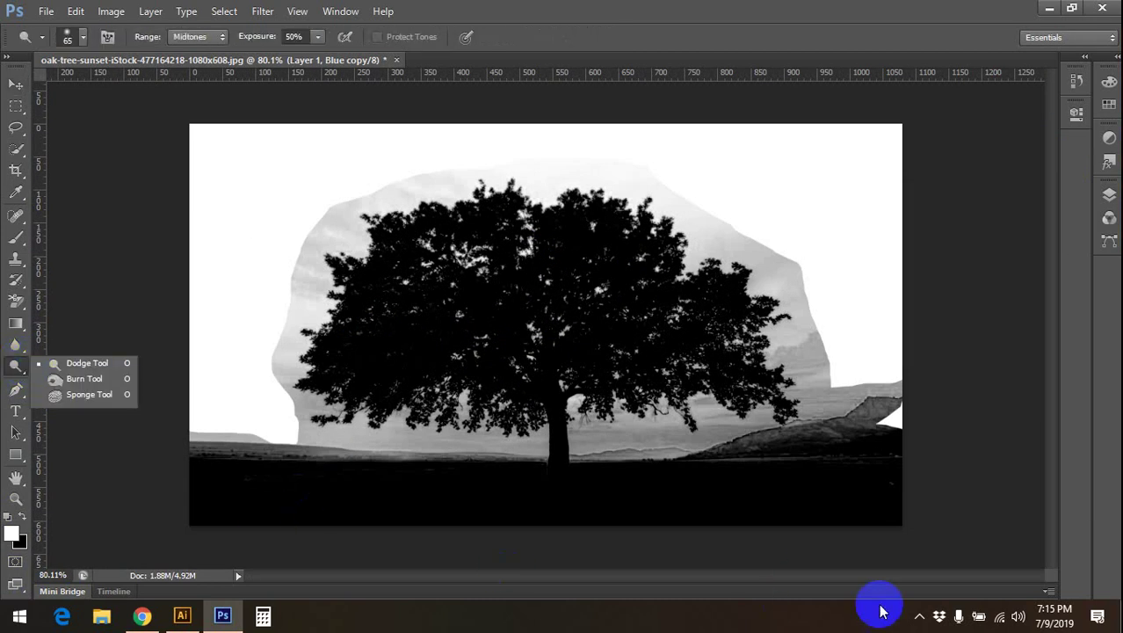
# - Clear all pending Windows notifications
pyautogui.click(1097, 615)
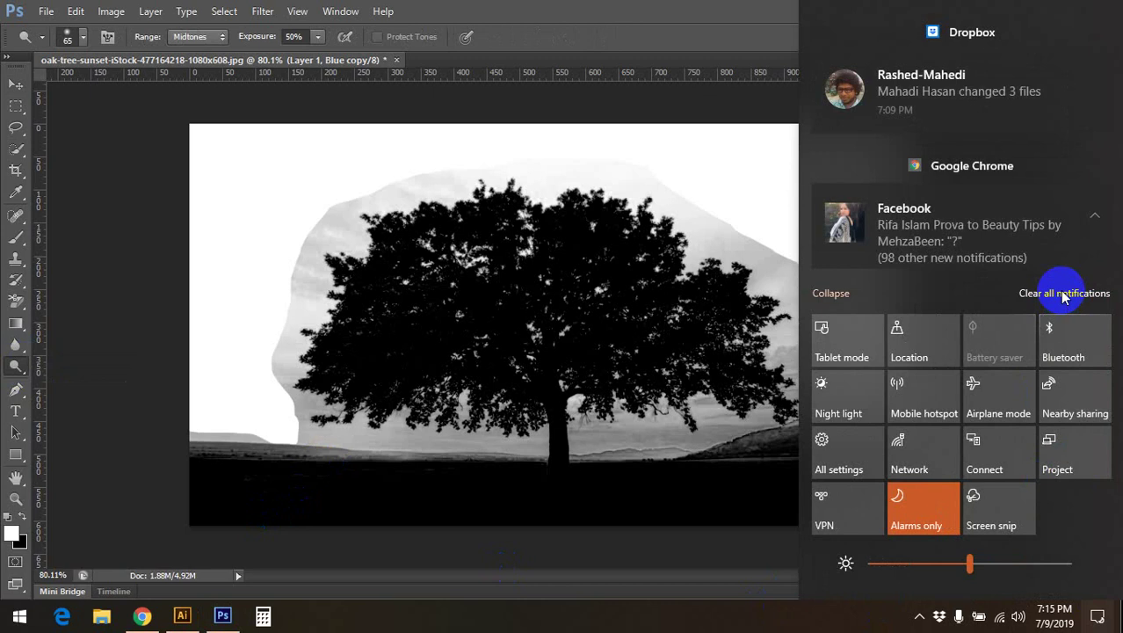
pyautogui.click(1060, 289)
pyautogui.moveTo(351, 332); pyautogui.dragTo(426, 233)
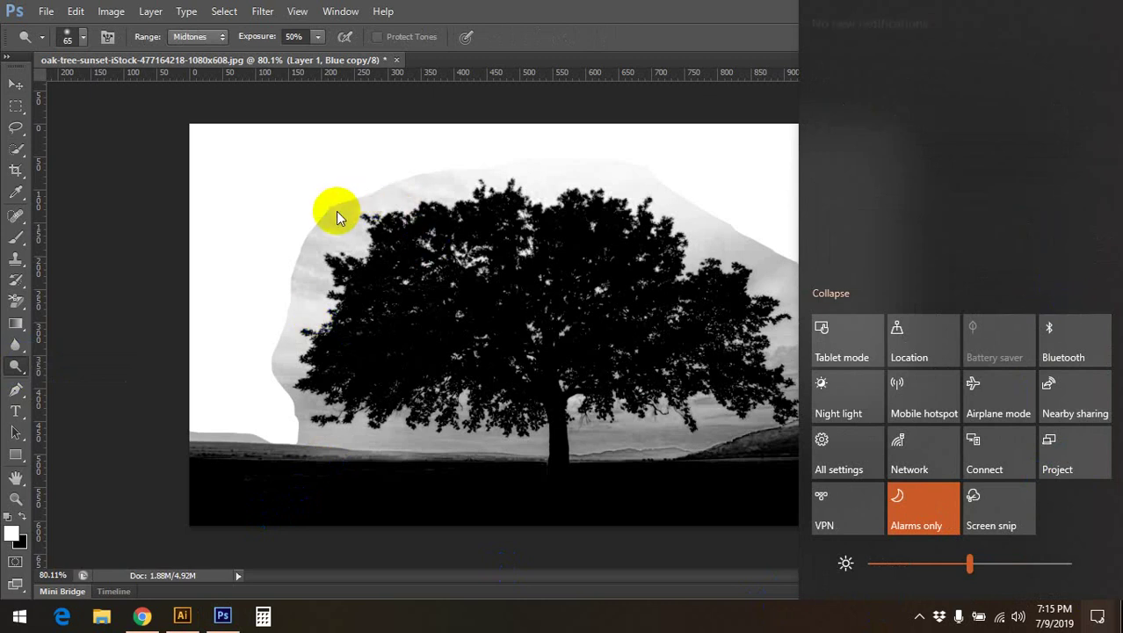
pyautogui.scroll(-2, 335, 212)
pyautogui.scroll(-2, 343, 237)
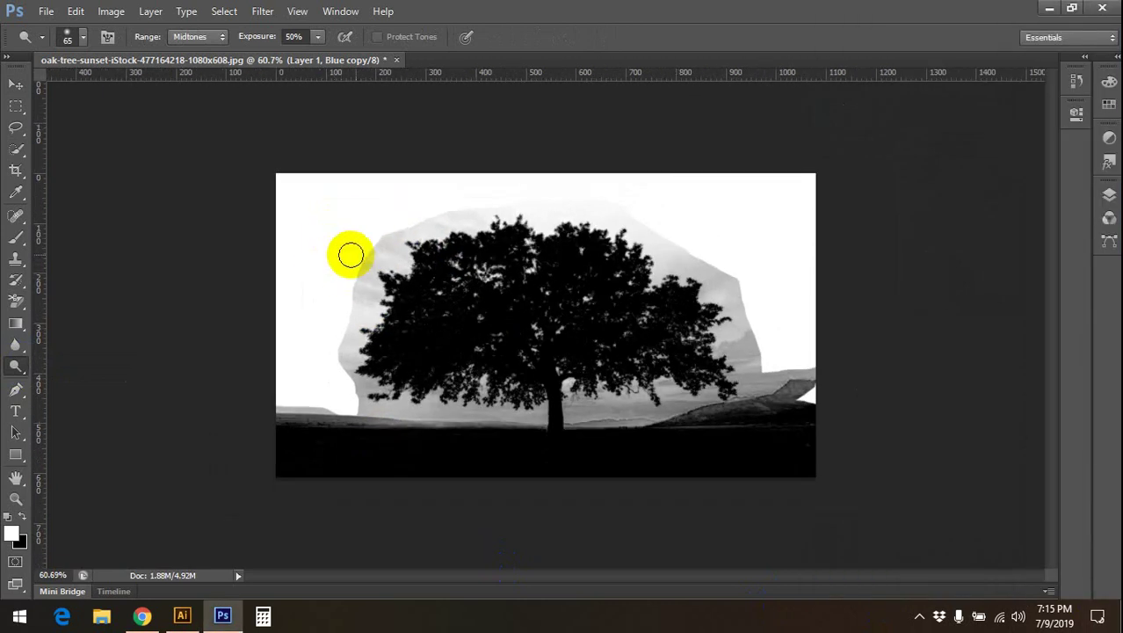
# - Reselect the Dodge Tool and keep its range on Midtones
pyautogui.click(16, 85)
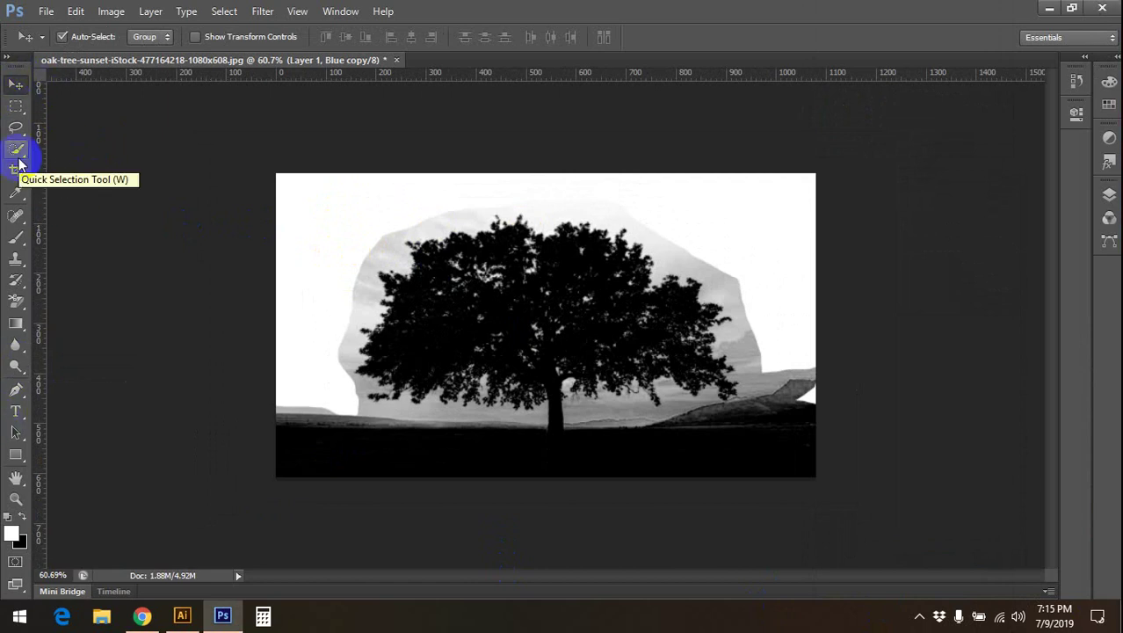
pyautogui.click(14, 367)
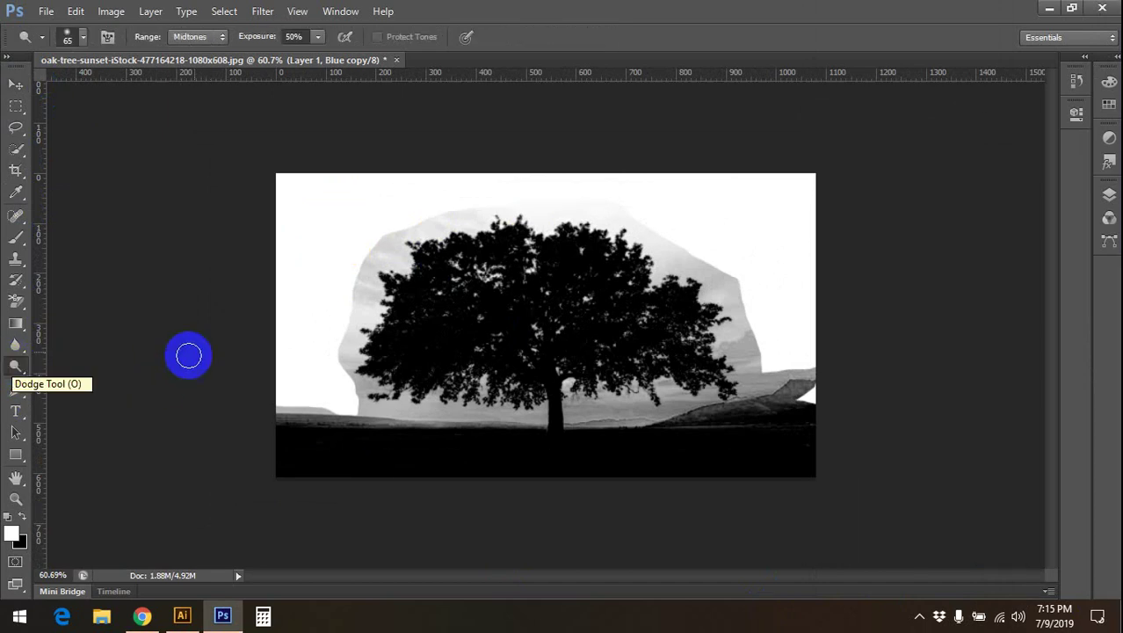
pyautogui.scroll(1, 352, 288)
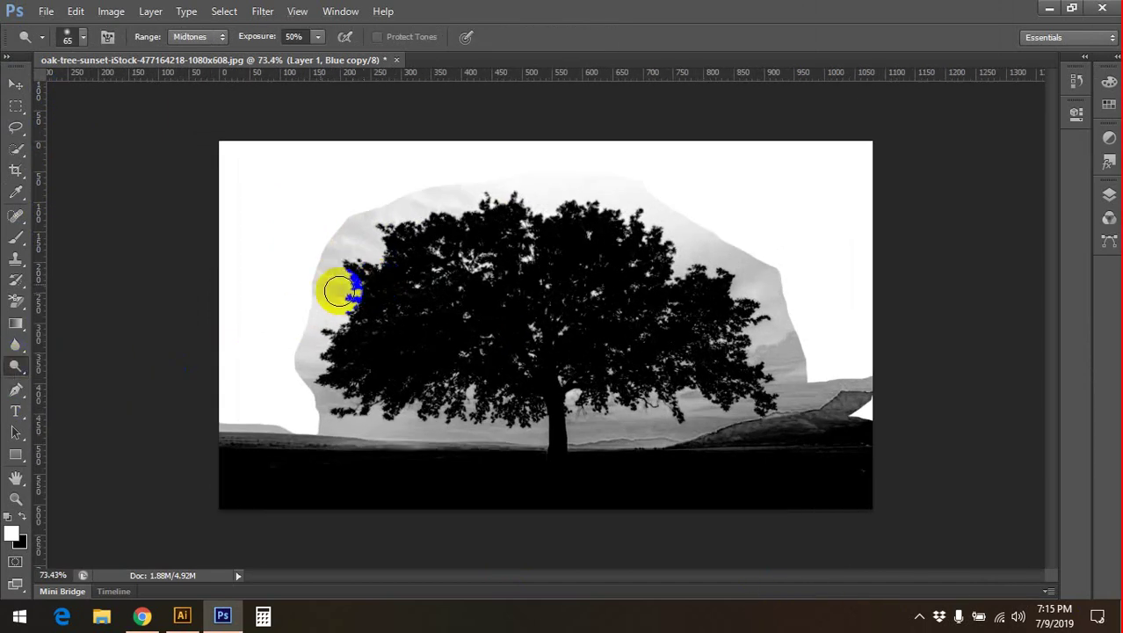
pyautogui.click(197, 37)
pyautogui.click(199, 69)
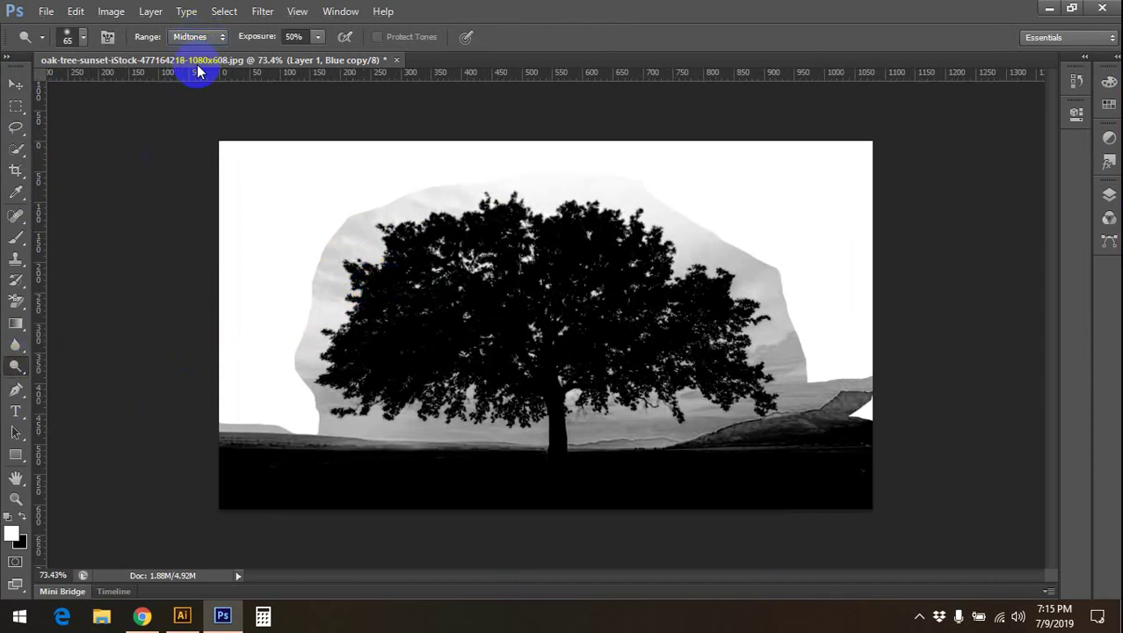
# - Size the dodge brush to 150 px using the bracket keys
pyautogui.click(84, 39)
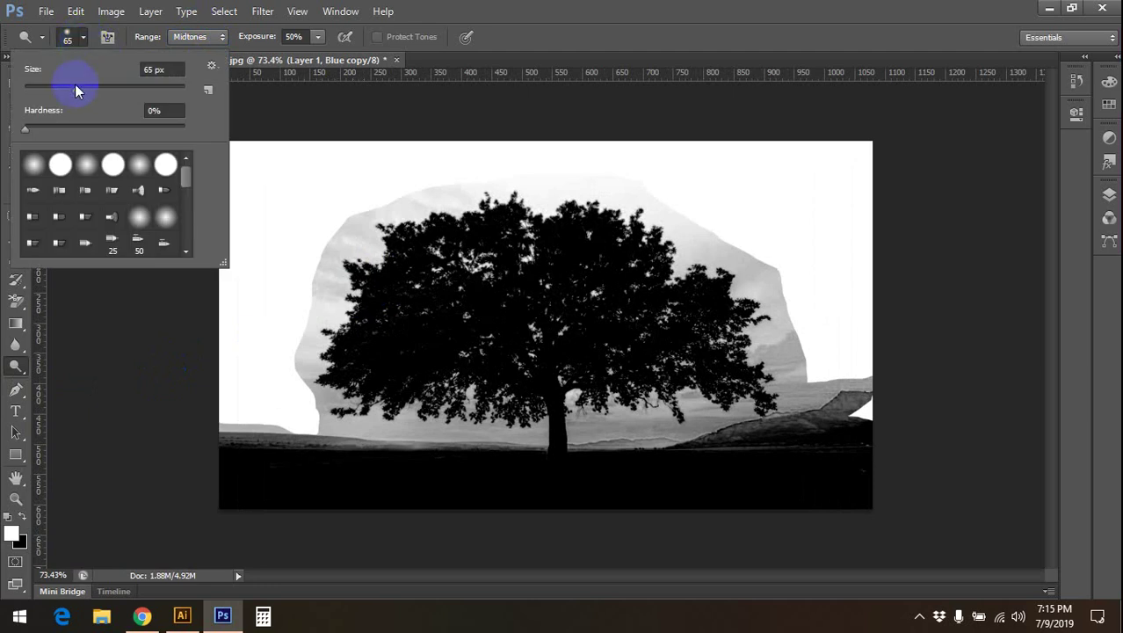
pyautogui.click(310, 268)
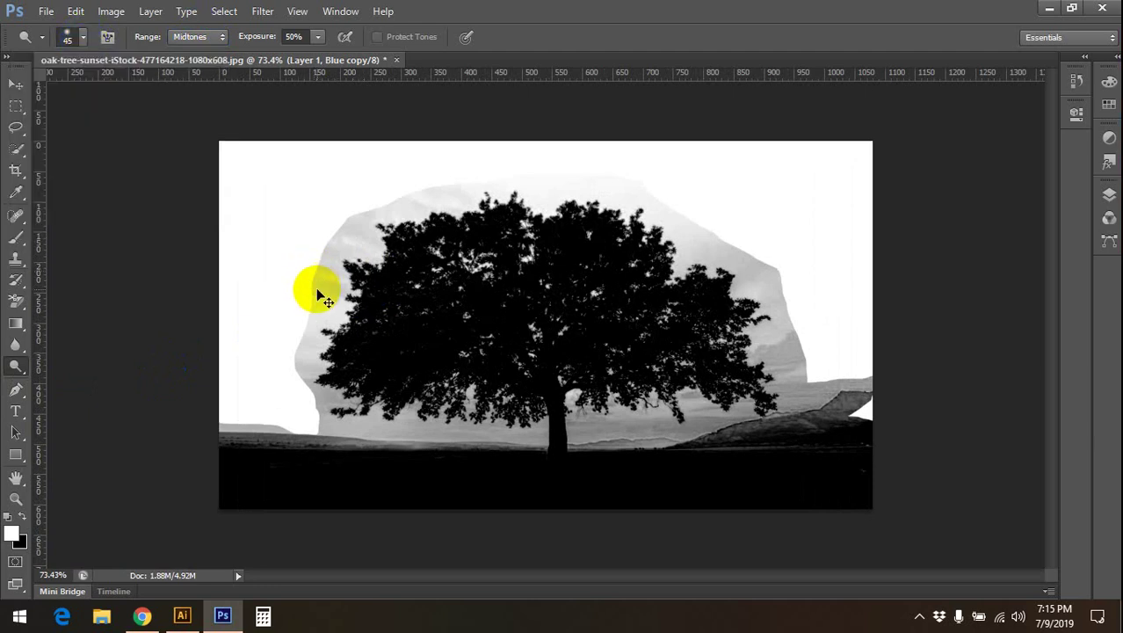
pyautogui.scroll(-2, 318, 288)
pyautogui.press(']')
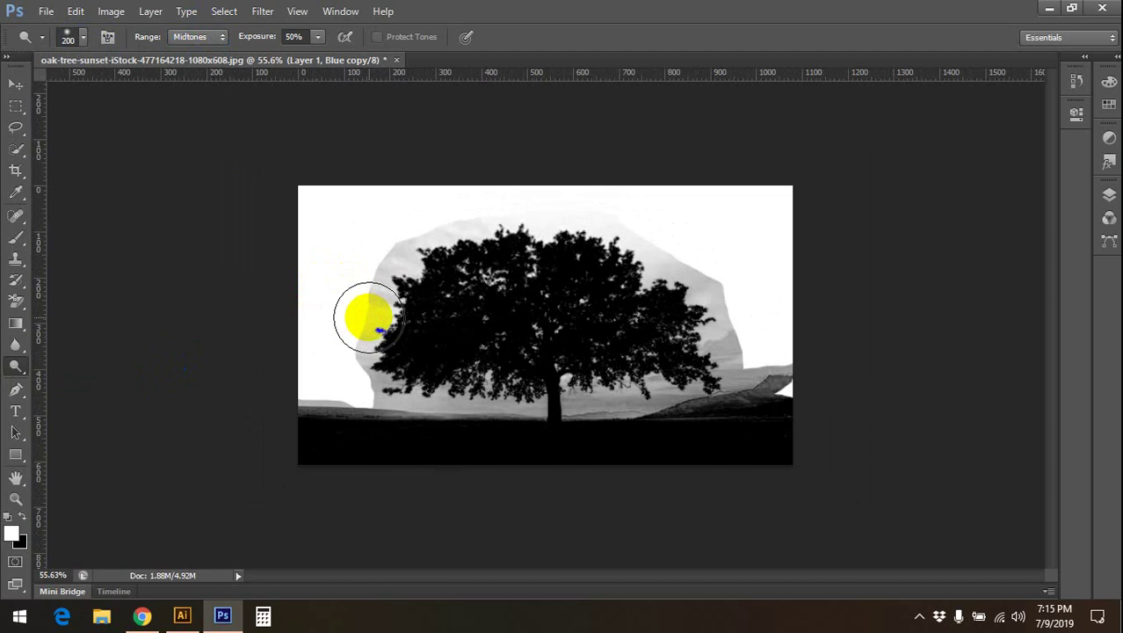
pyautogui.press('[')
pyautogui.scroll(1, 365, 315)
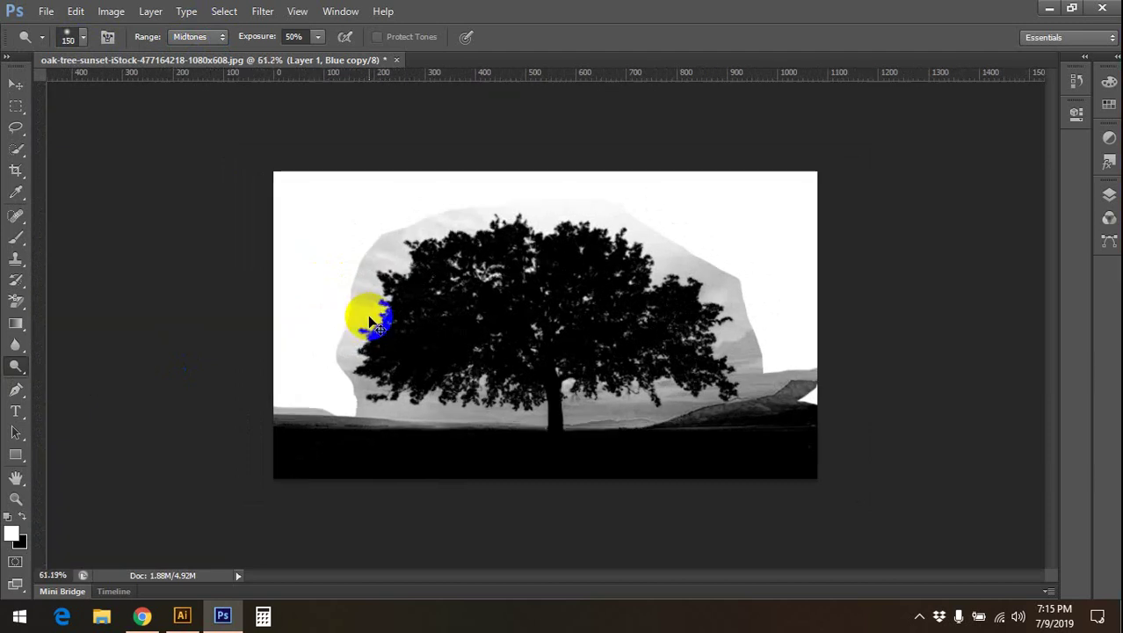
pyautogui.scroll(1, 369, 323)
# - Check the Dodge/Burn/Sponge tool group and bring the Layers panel back
pyautogui.rightClick(15, 370)
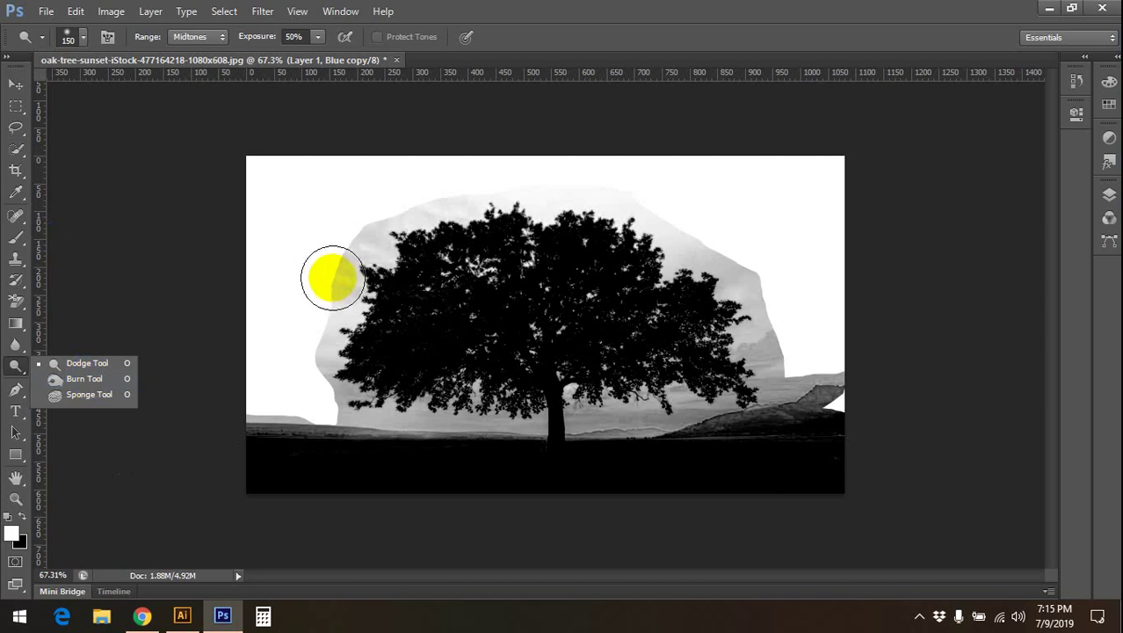
pyautogui.scroll(2, 333, 280)
pyautogui.click(1109, 195)
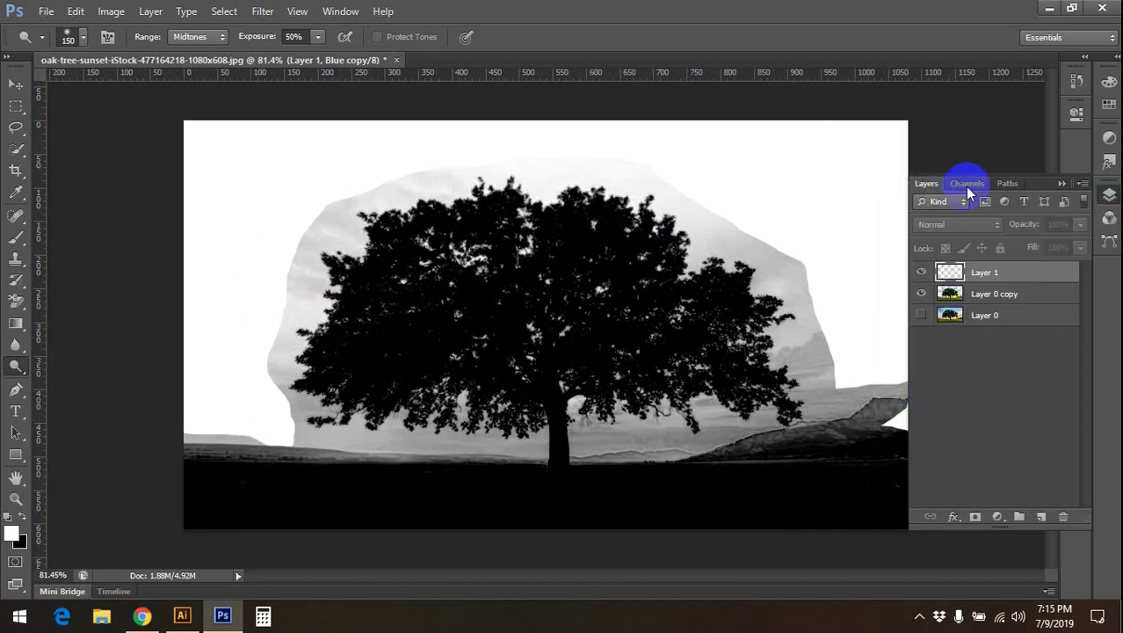
# - Make the Blue copy channel visible and active on its own
pyautogui.click(951, 292)
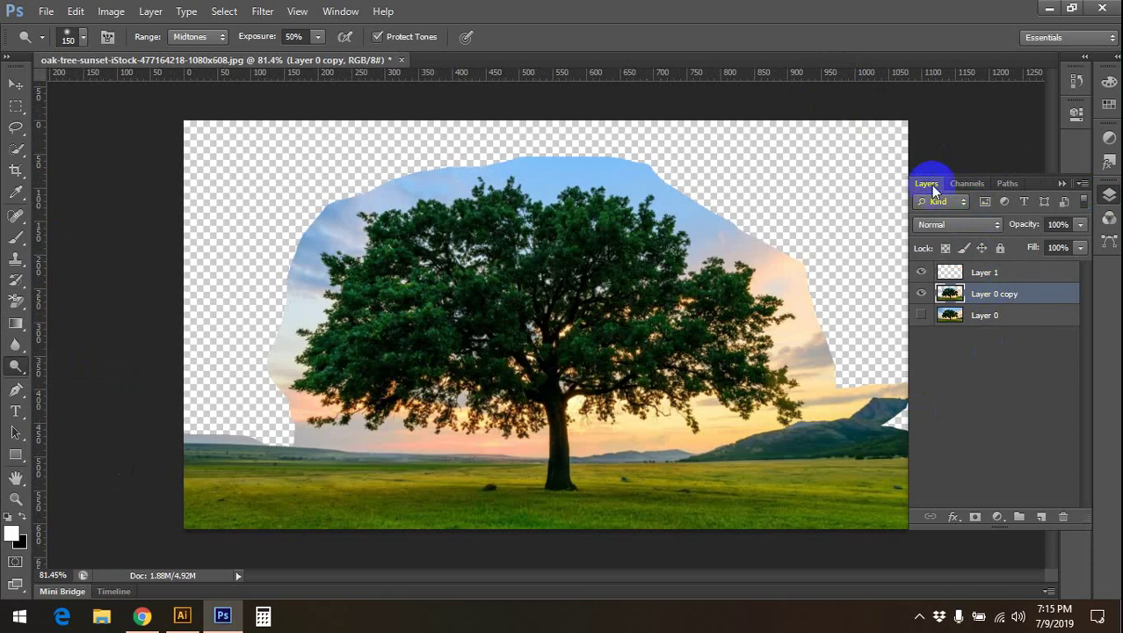
pyautogui.click(967, 184)
pyautogui.click(919, 280)
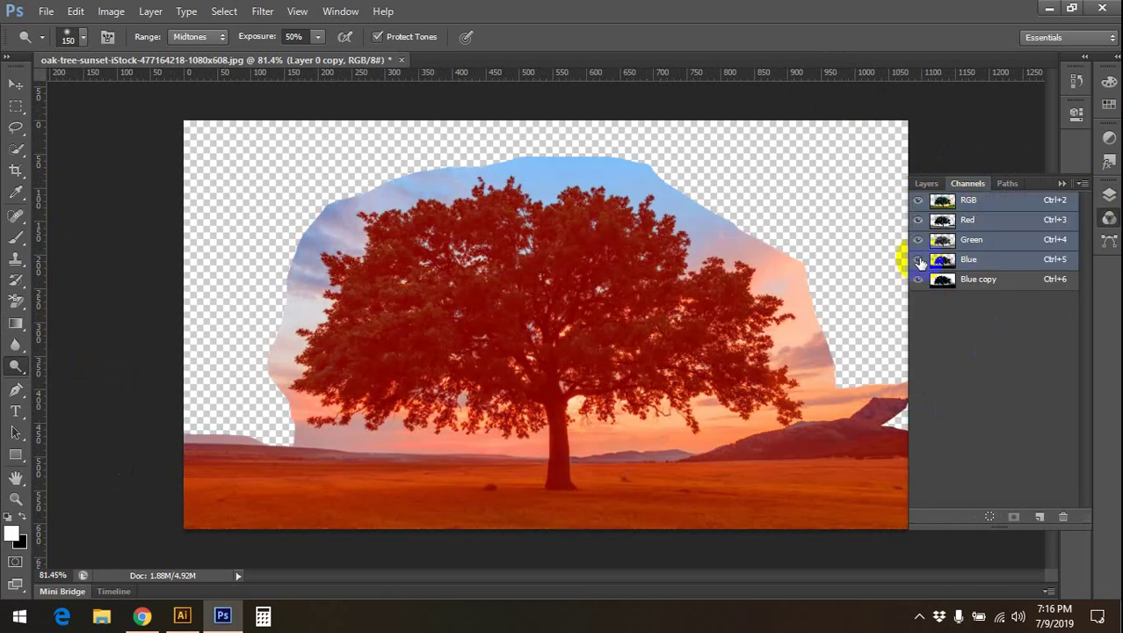
pyautogui.click(970, 281)
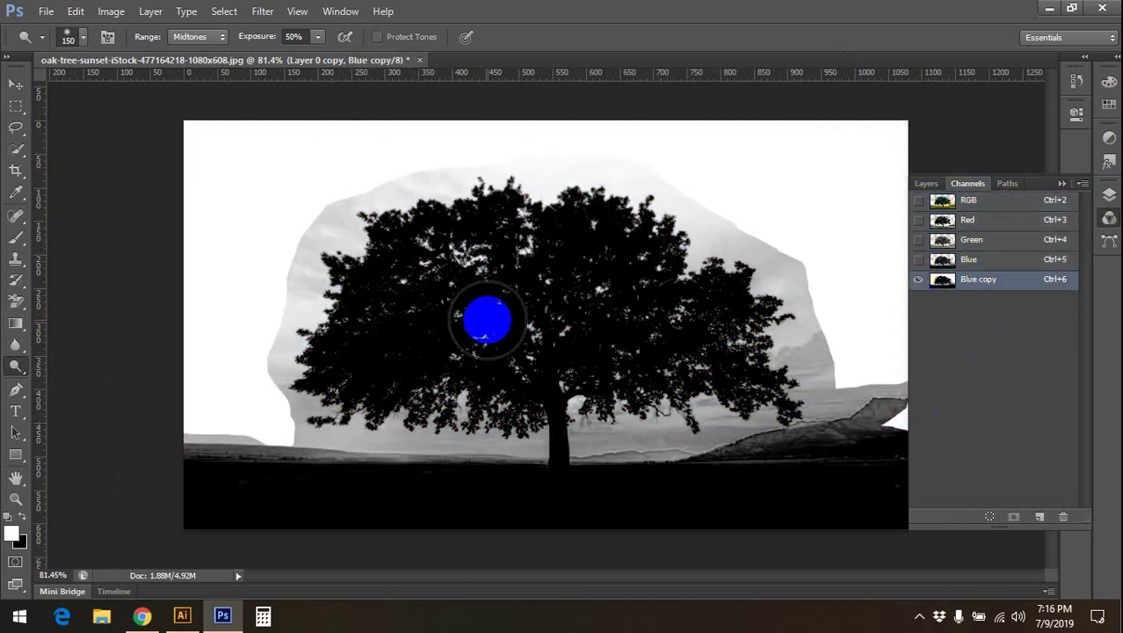
# - Dodge the grey sky along the tree's upper, left, right and lower edges
pyautogui.scroll(3, 308, 246)
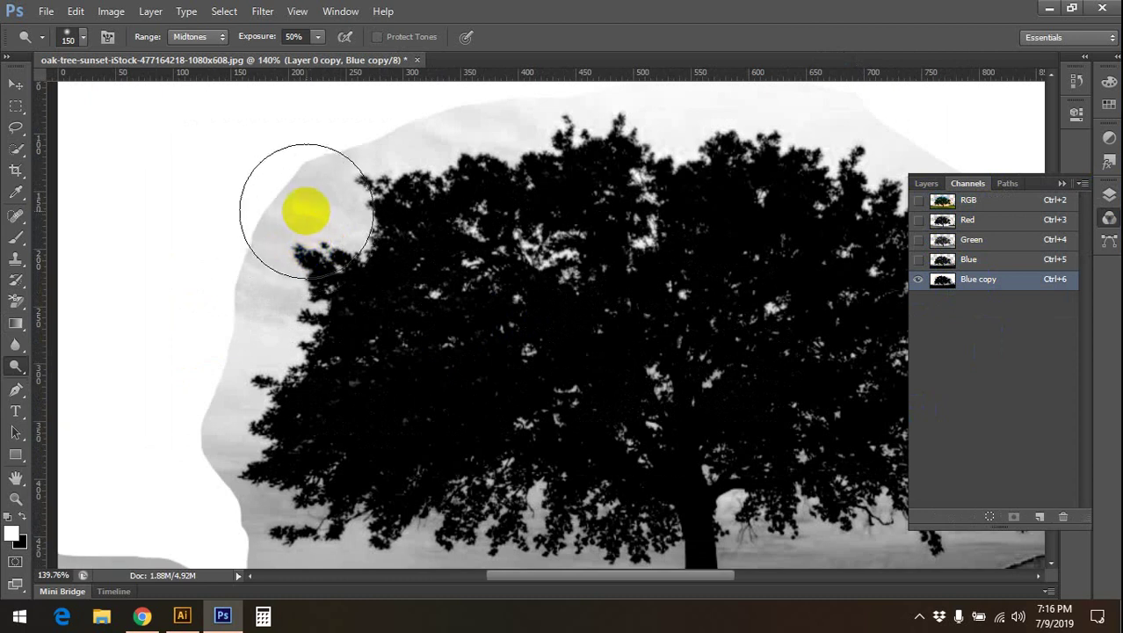
pyautogui.scroll(-1, 299, 209)
pyautogui.scroll(-1, 264, 176)
pyautogui.scroll(-1, 233, 150)
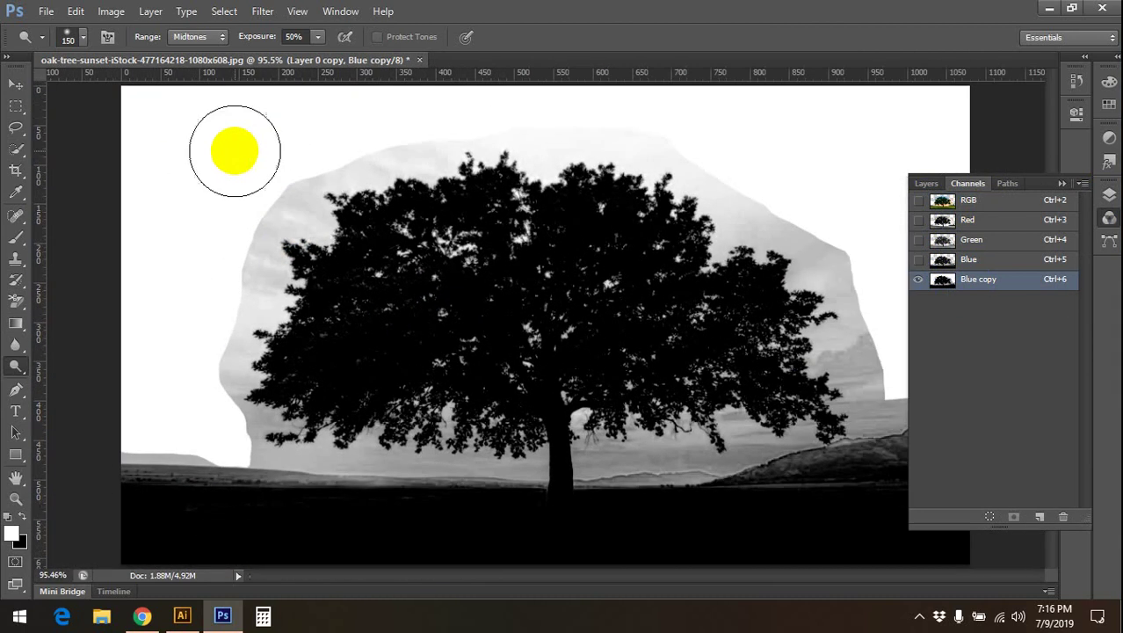
pyautogui.moveTo(355, 172)
pyautogui.mouseDown()
pyautogui.moveTo(626, 171)
pyautogui.moveTo(709, 183)
pyautogui.moveTo(873, 314)
pyautogui.moveTo(865, 371)
pyautogui.moveTo(770, 389)
pyautogui.mouseUp()
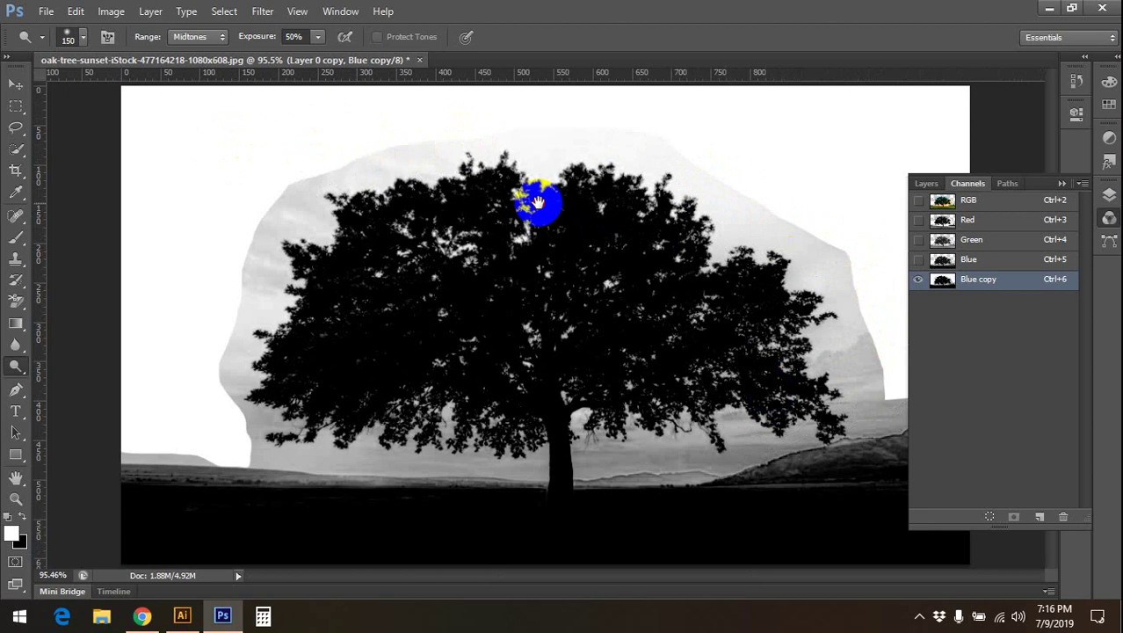
pyautogui.click(1058, 188)
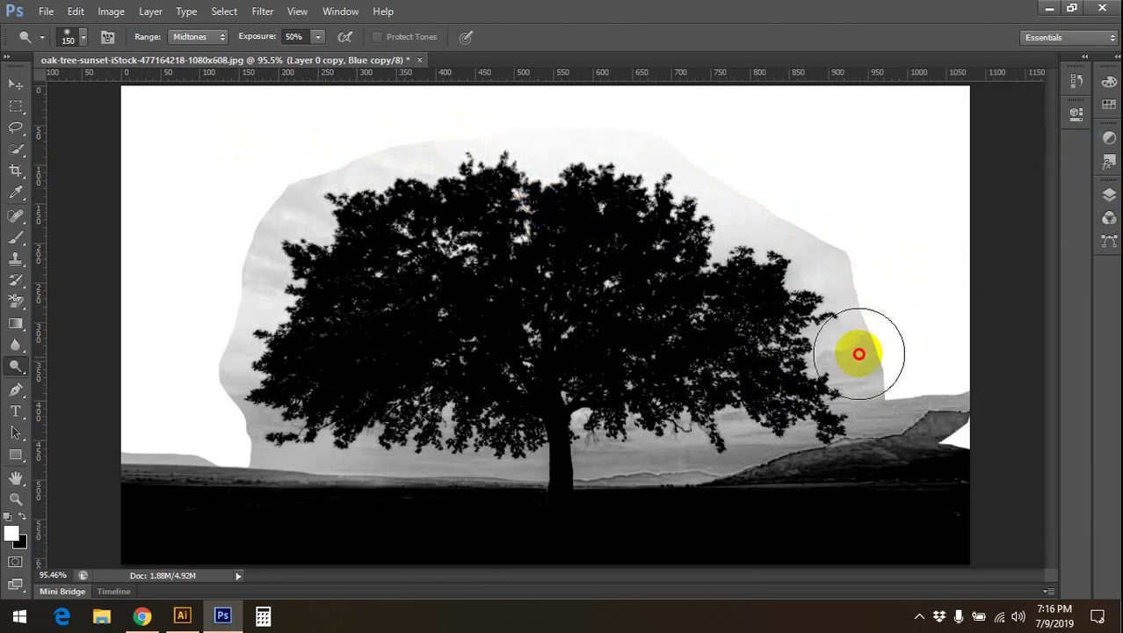
pyautogui.moveTo(858, 353)
pyautogui.mouseDown()
pyautogui.moveTo(708, 426)
pyautogui.moveTo(602, 413)
pyautogui.moveTo(625, 448)
pyautogui.moveTo(639, 447)
pyautogui.moveTo(632, 421)
pyautogui.moveTo(421, 421)
pyautogui.moveTo(339, 458)
pyautogui.mouseUp()
pyautogui.click(307, 238)
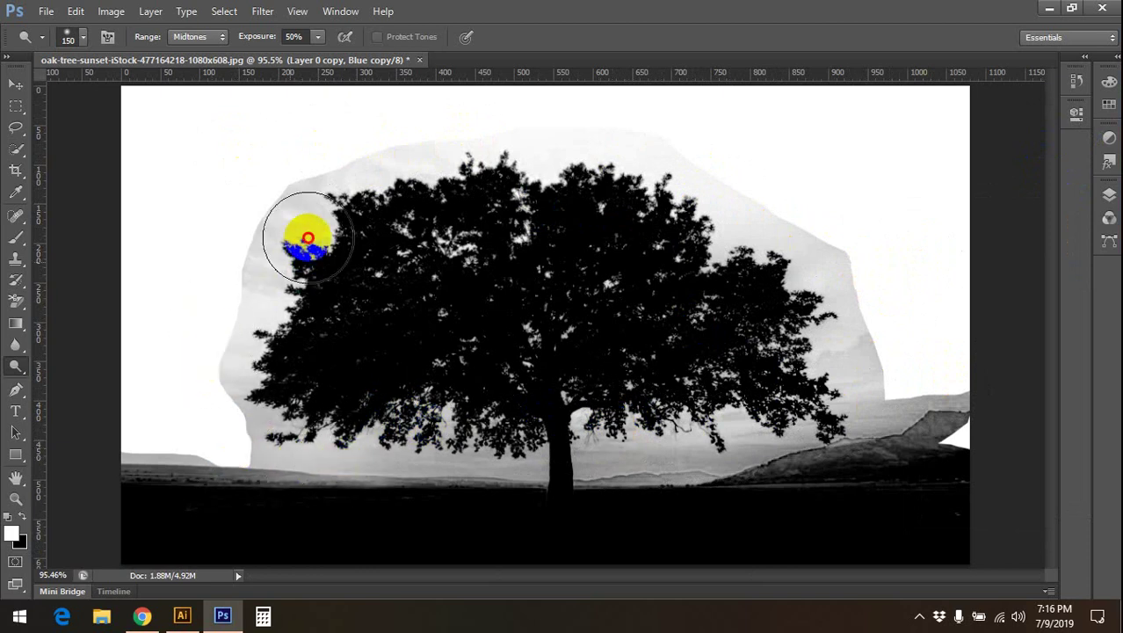
pyautogui.moveTo(308, 237); pyautogui.dragTo(457, 176)
pyautogui.moveTo(791, 298)
pyautogui.mouseDown()
pyautogui.moveTo(782, 320)
pyautogui.moveTo(850, 423)
pyautogui.moveTo(514, 451)
pyautogui.moveTo(338, 451)
pyautogui.moveTo(259, 425)
pyautogui.moveTo(276, 321)
pyautogui.mouseUp()
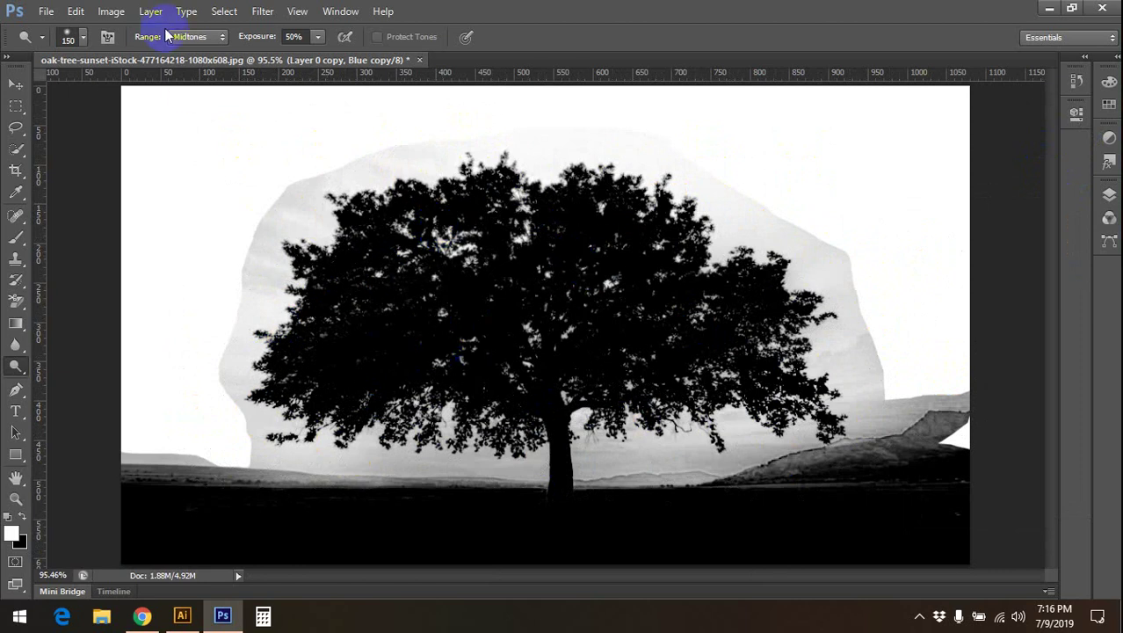
# - Switch dodge range to Highlights and whiten haze above, left of the canopy and along the horizon
pyautogui.click(197, 76)
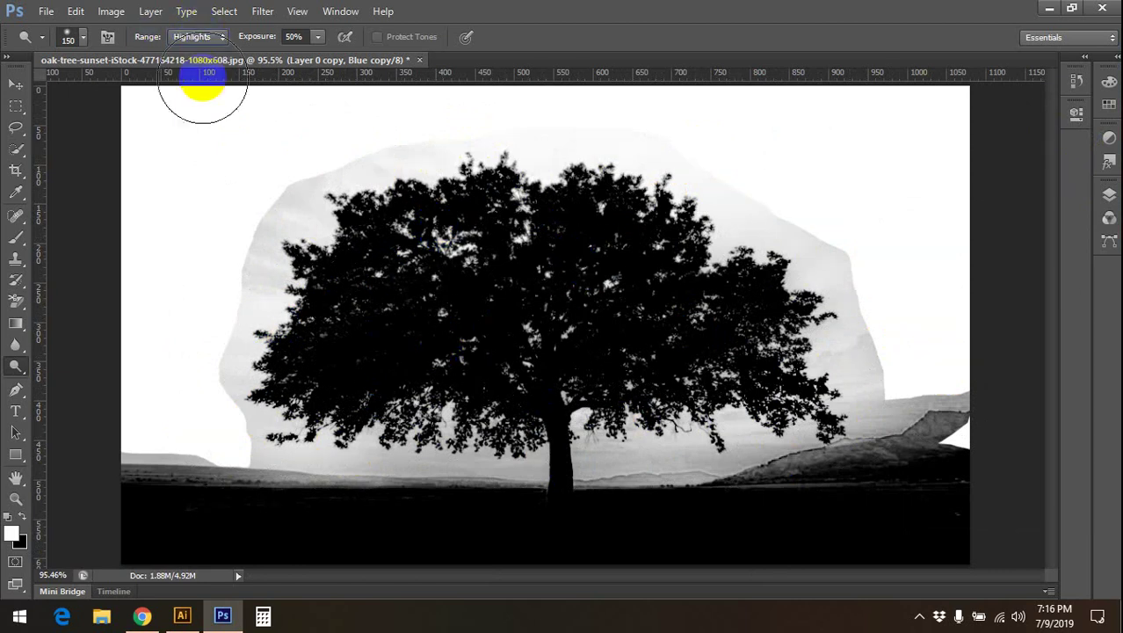
pyautogui.moveTo(297, 189)
pyautogui.mouseDown()
pyautogui.moveTo(358, 196)
pyautogui.moveTo(518, 154)
pyautogui.mouseUp()
pyautogui.moveTo(427, 153)
pyautogui.mouseDown()
pyautogui.moveTo(689, 187)
pyautogui.moveTo(803, 250)
pyautogui.mouseUp()
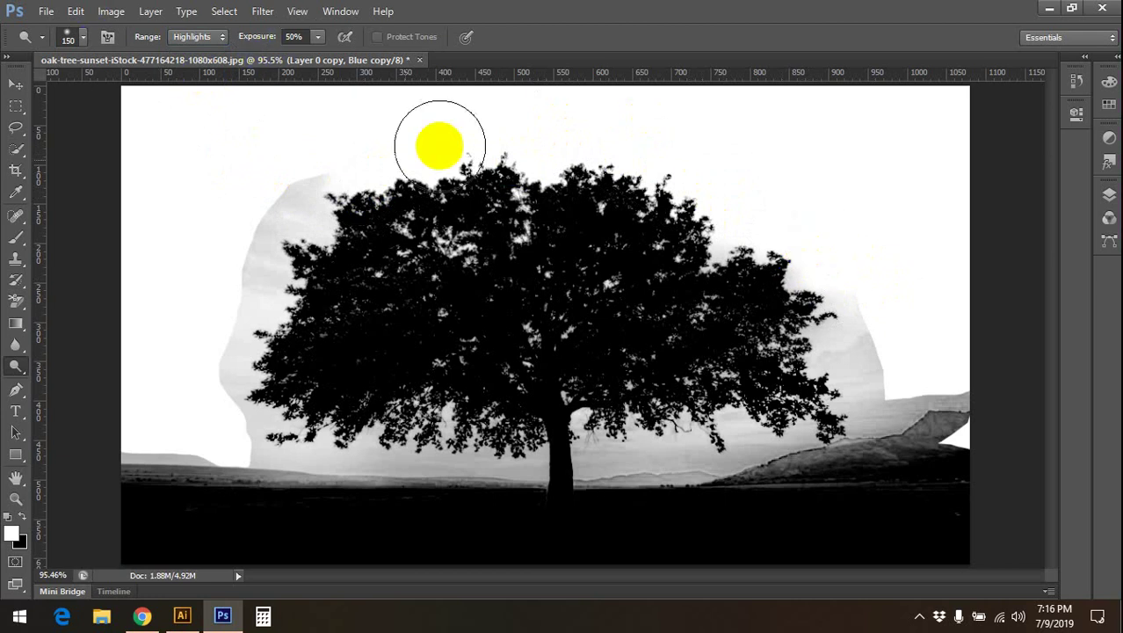
pyautogui.moveTo(299, 156)
pyautogui.mouseDown()
pyautogui.moveTo(300, 231)
pyautogui.moveTo(210, 355)
pyautogui.mouseUp()
pyautogui.moveTo(251, 454)
pyautogui.mouseDown()
pyautogui.moveTo(745, 426)
pyautogui.moveTo(923, 316)
pyautogui.moveTo(908, 382)
pyautogui.moveTo(742, 387)
pyautogui.mouseUp()
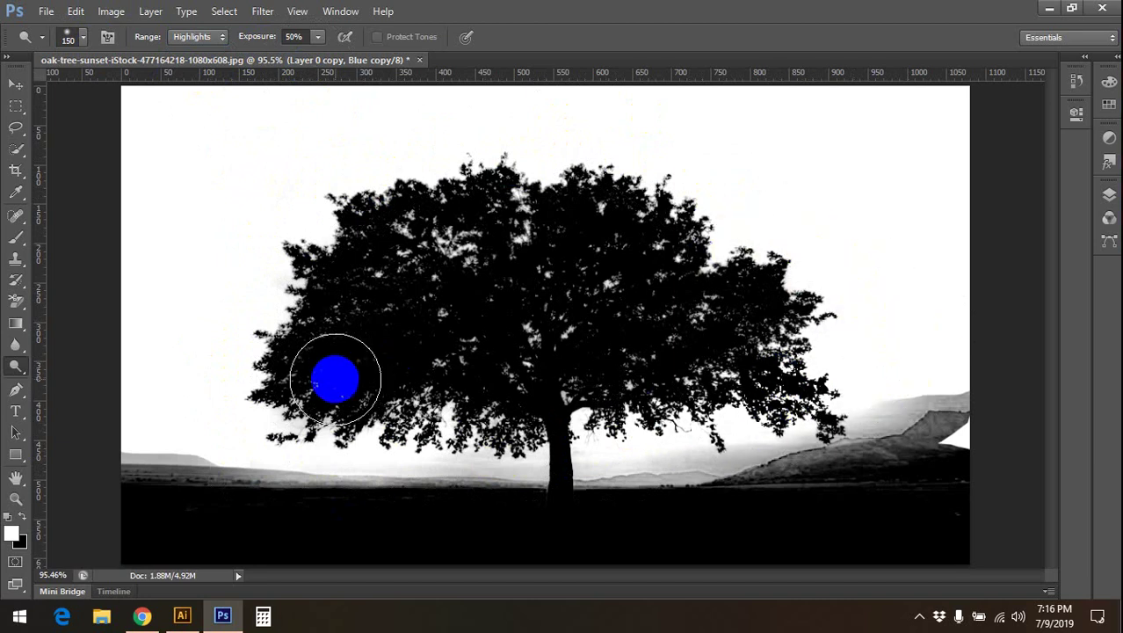
pyautogui.moveTo(812, 303)
pyautogui.mouseDown()
pyautogui.moveTo(838, 316)
pyautogui.moveTo(576, 438)
pyautogui.mouseUp()
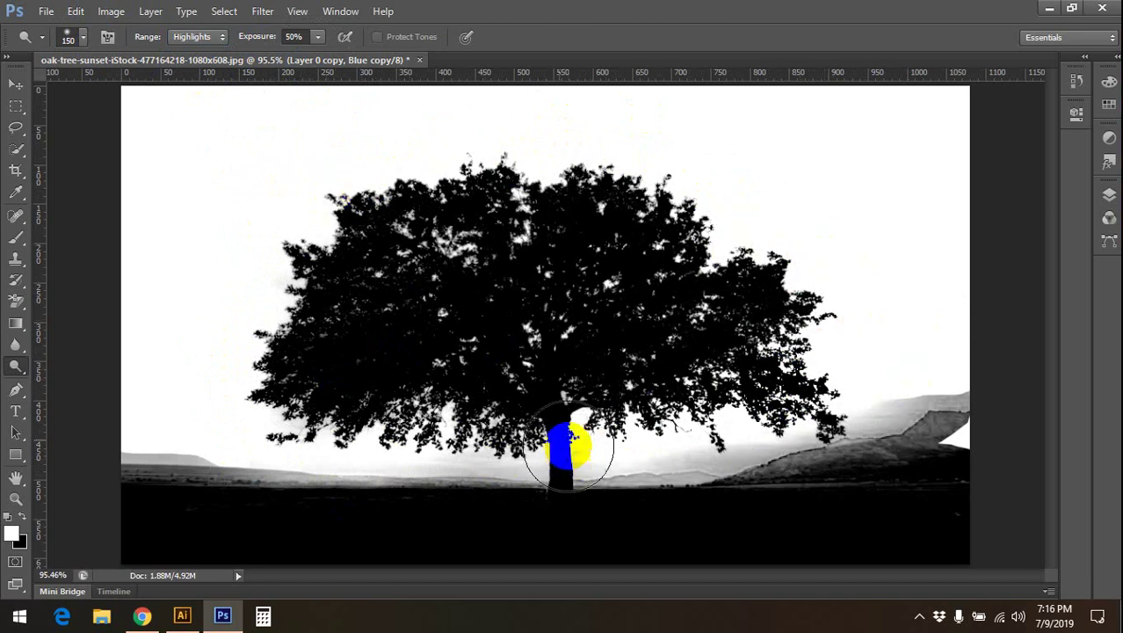
pyautogui.moveTo(233, 283)
pyautogui.mouseDown()
pyautogui.moveTo(708, 188)
pyautogui.moveTo(514, 451)
pyautogui.mouseUp()
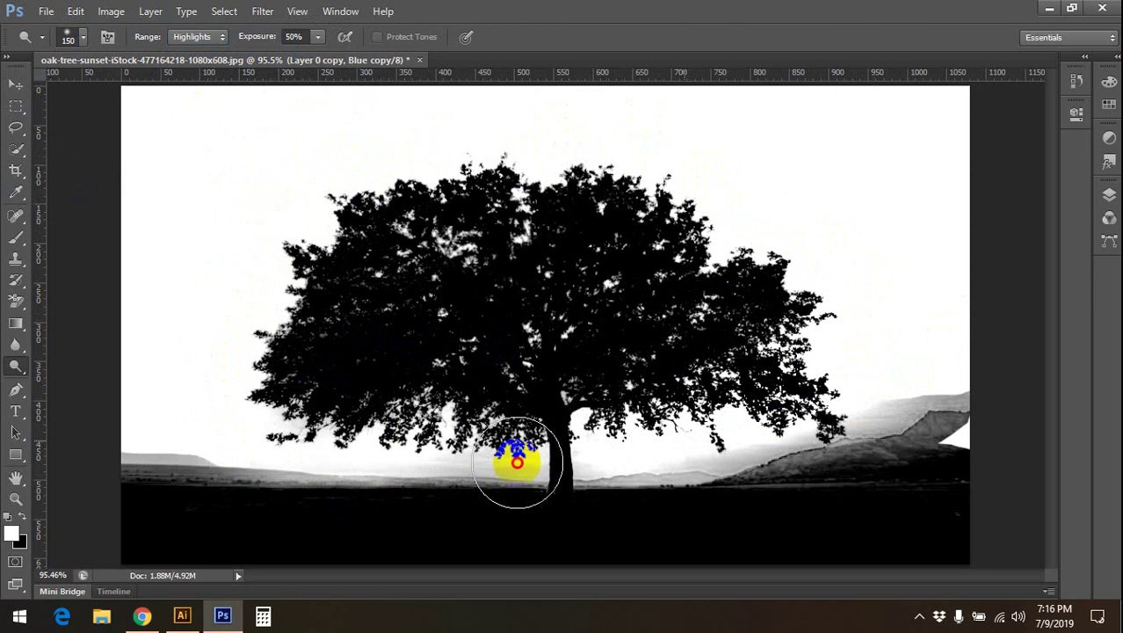
# - Switch to the Move tool and load the Blue copy channel as a selection
pyautogui.click(16, 85)
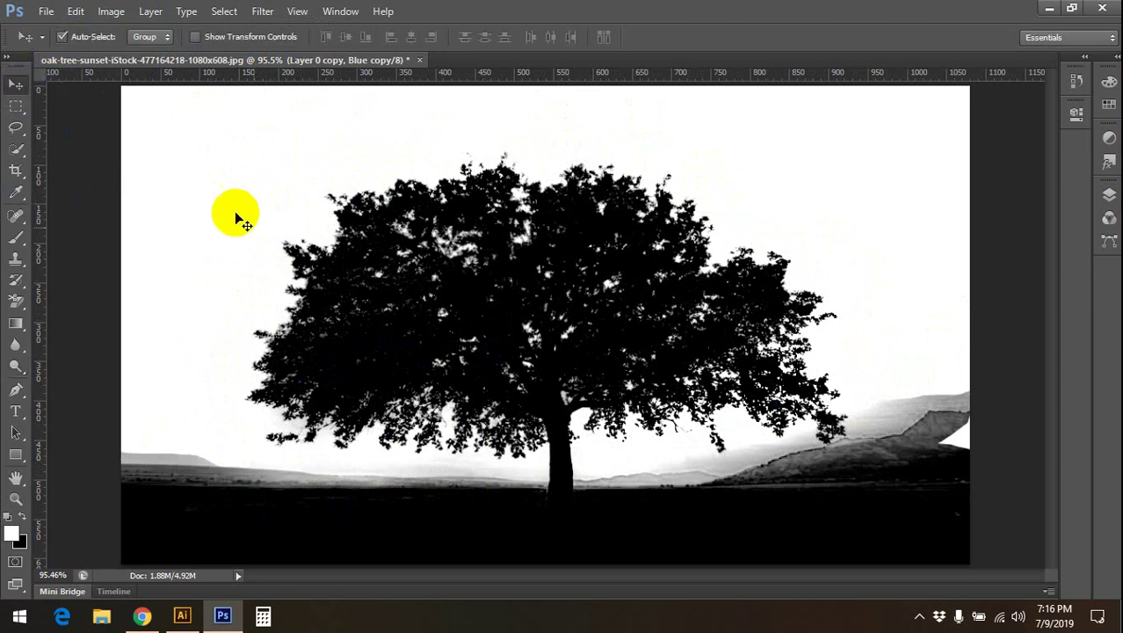
pyautogui.moveTo(404, 315); pyautogui.dragTo(397, 243)
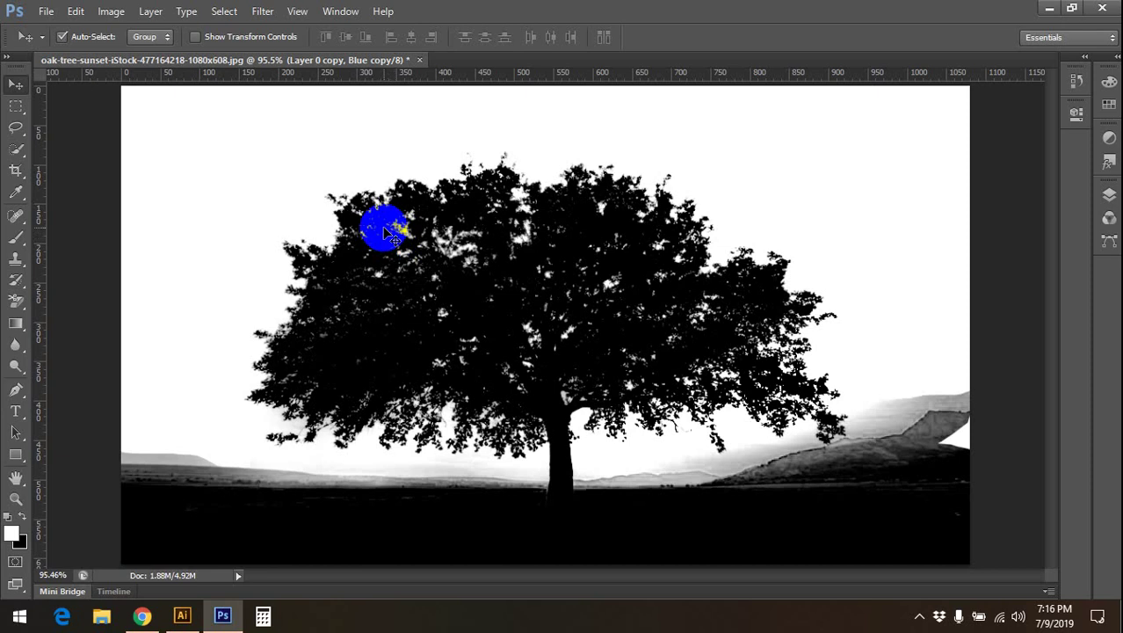
pyautogui.click(1109, 194)
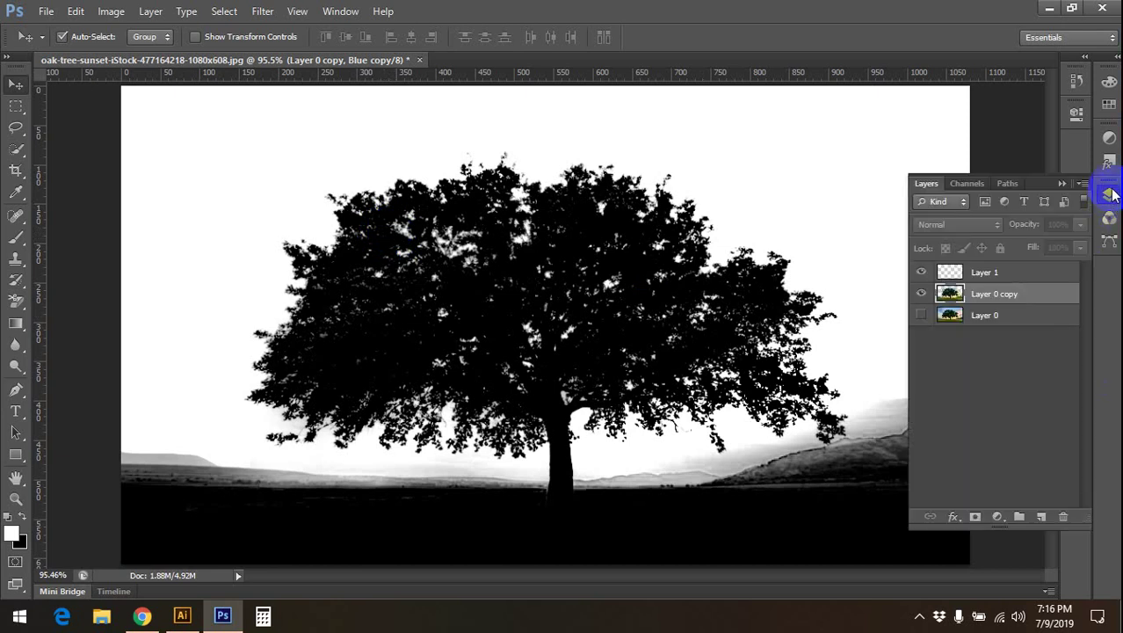
pyautogui.click(966, 183)
pyautogui.click(917, 280)
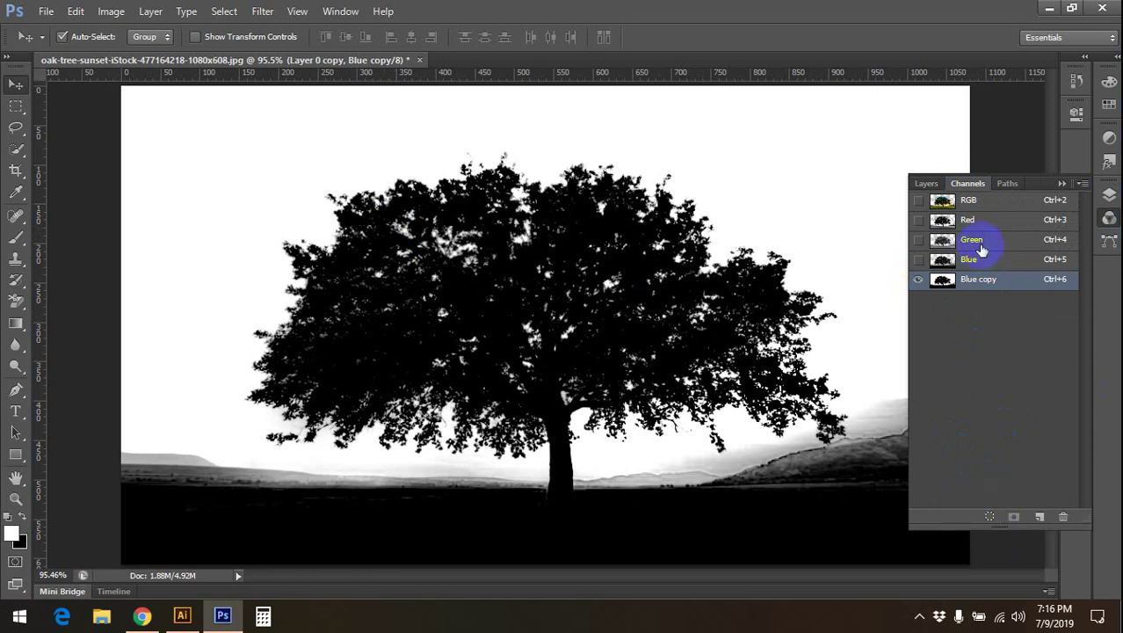
pyautogui.click(1012, 518)
pyautogui.click(992, 517)
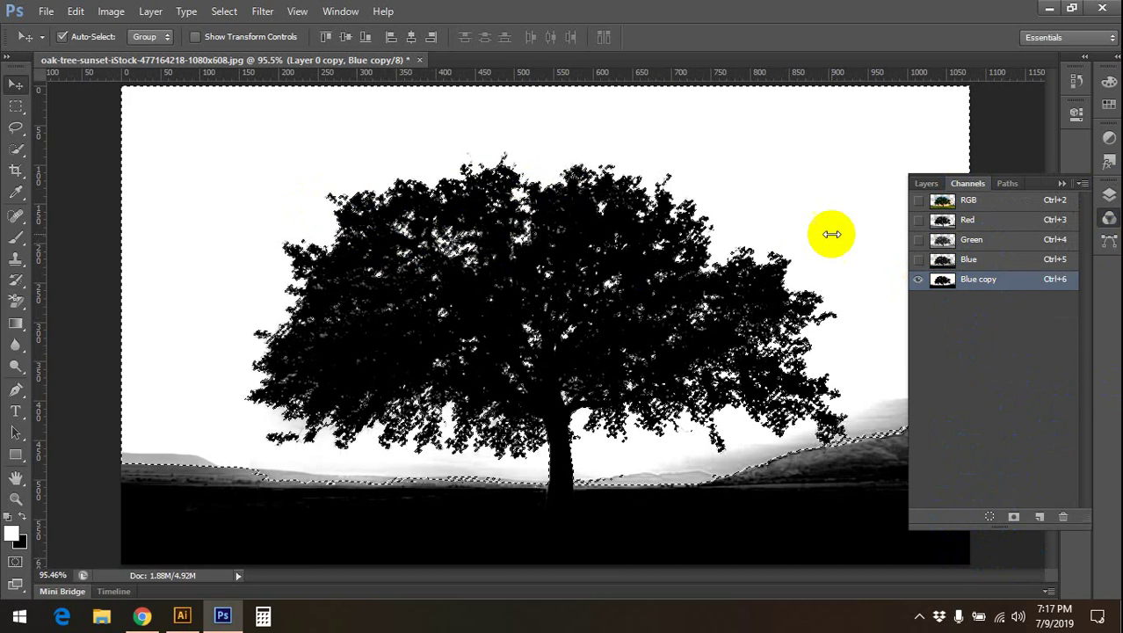
# - Make the RGB composite active, hide the Blue copy overlay, and return to Layers
pyautogui.click(919, 200)
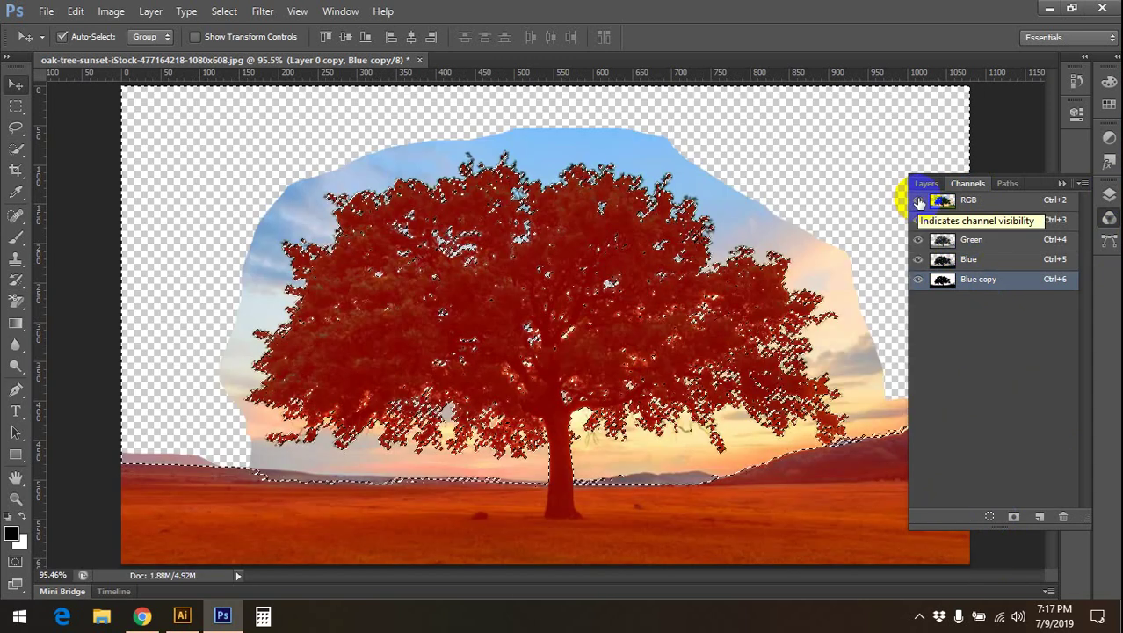
pyautogui.click(918, 280)
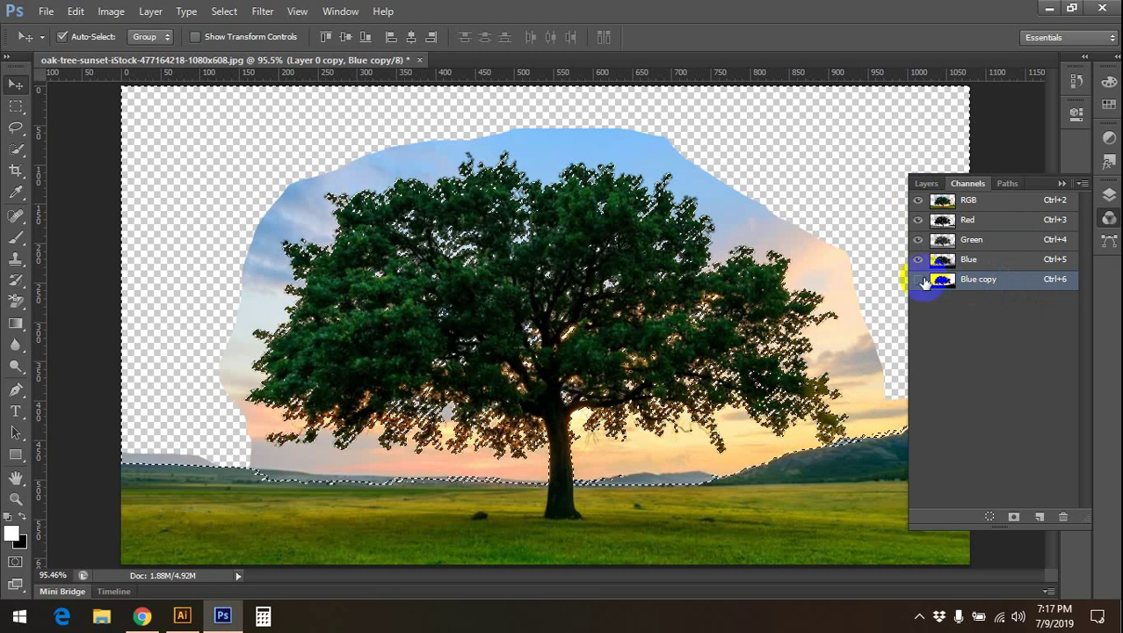
pyautogui.click(942, 201)
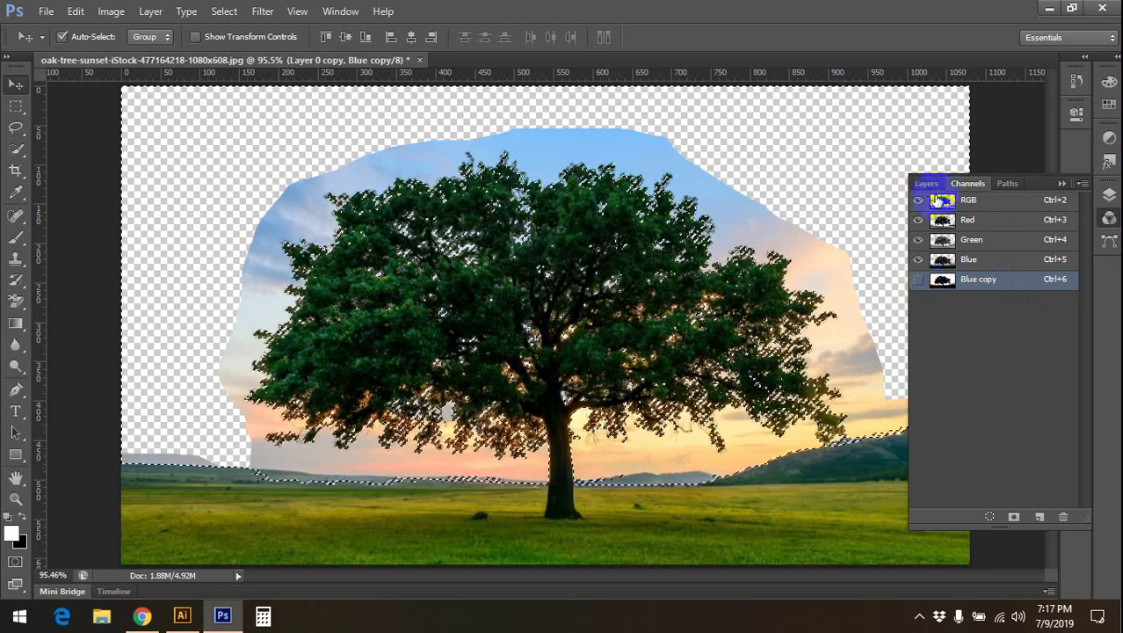
pyautogui.moveTo(943, 201); pyautogui.dragTo(945, 251)
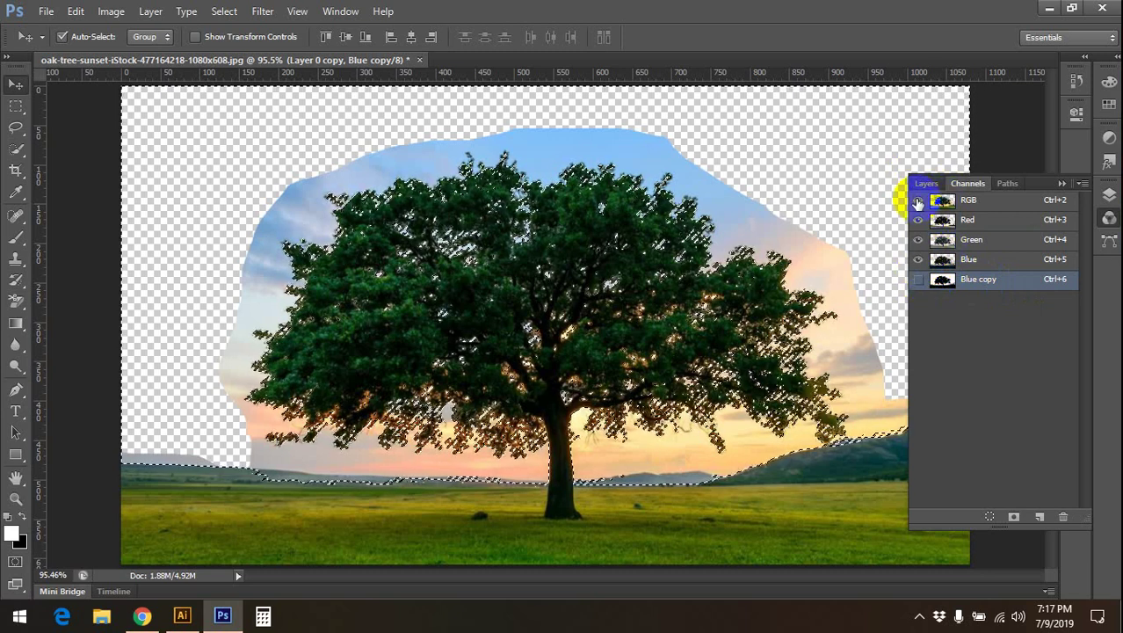
pyautogui.click(659, 253)
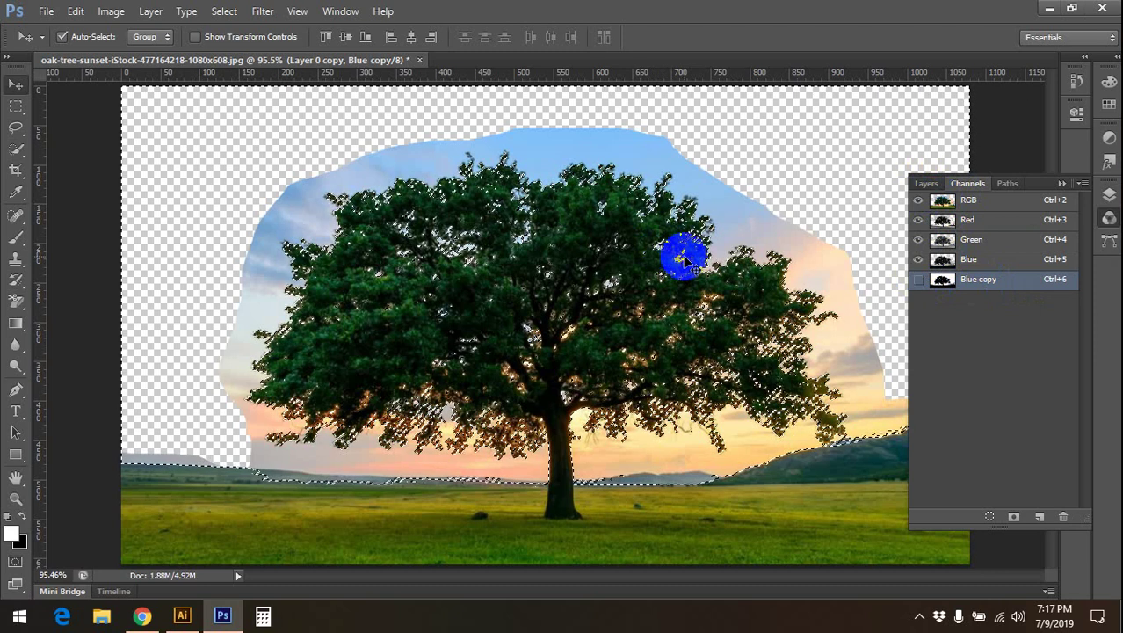
pyautogui.click(942, 200)
pyautogui.click(927, 184)
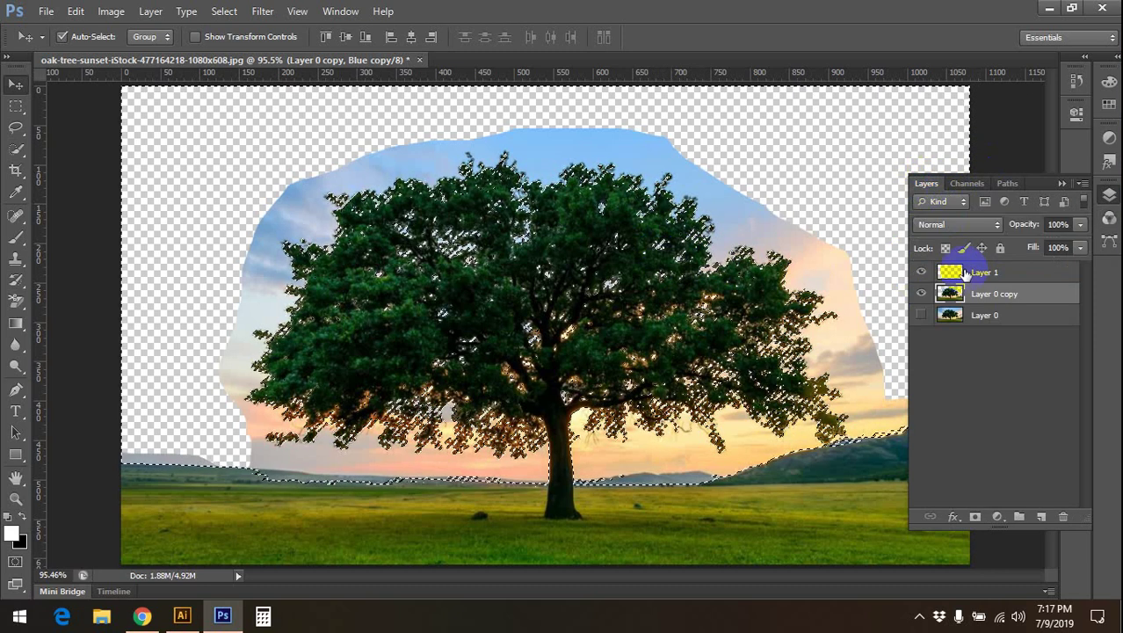
pyautogui.scroll(-1, 677, 341)
pyautogui.scroll(-2, 677, 341)
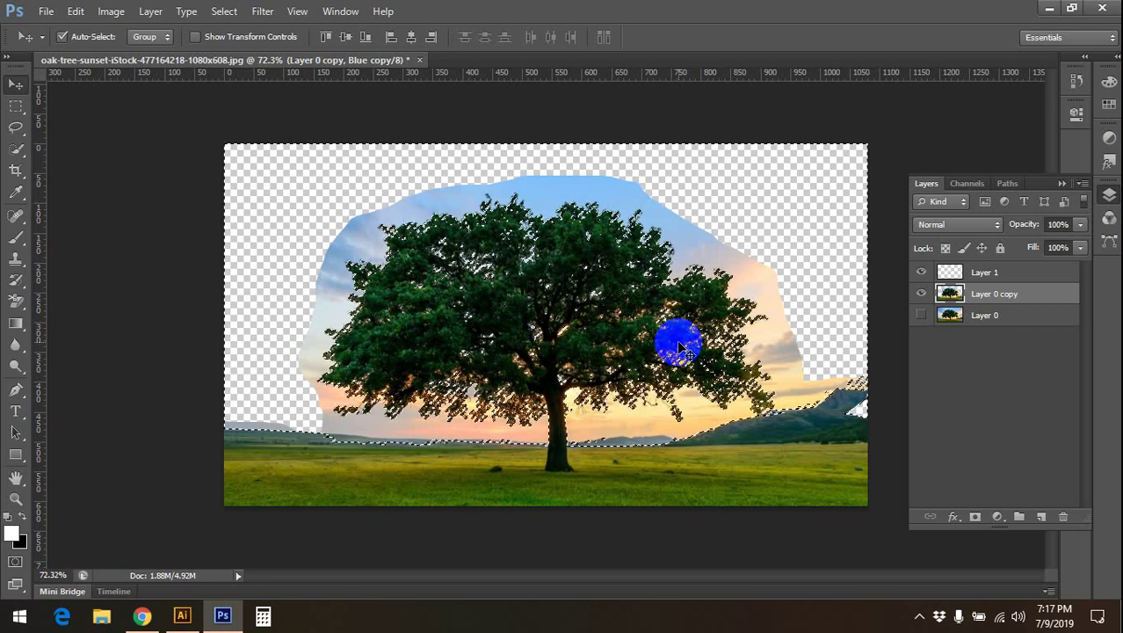
# - Invert the selection with Ctrl+Shift+I and copy the tree to new layers with Ctrl+J
pyautogui.hotkey('ctrl', 'shift', 'i')
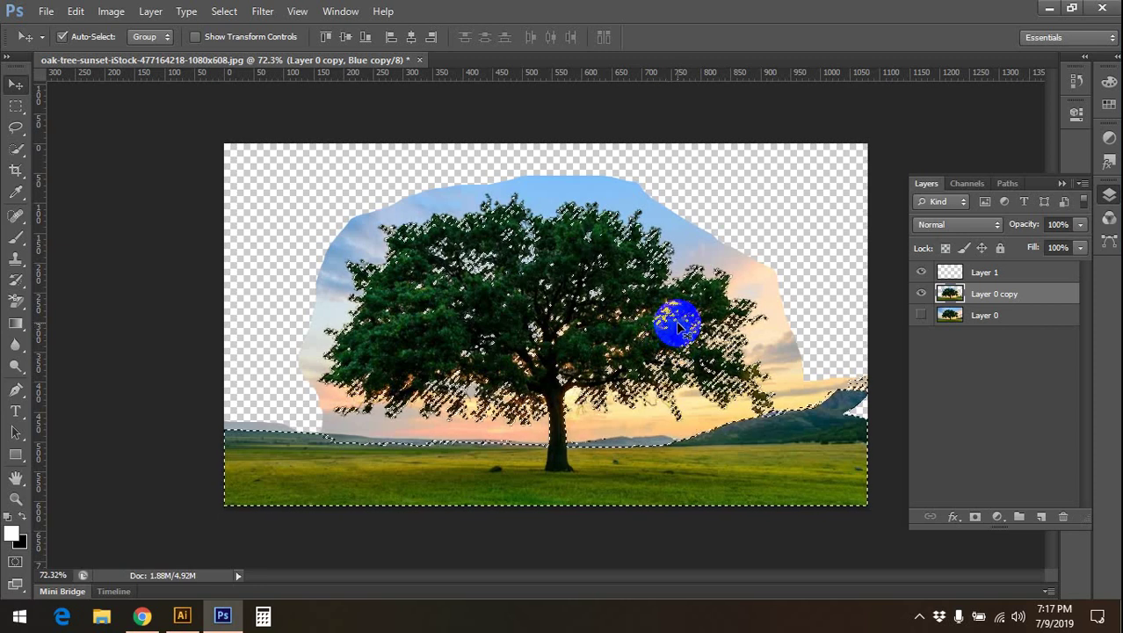
pyautogui.hotkey('ctrl', 'j')
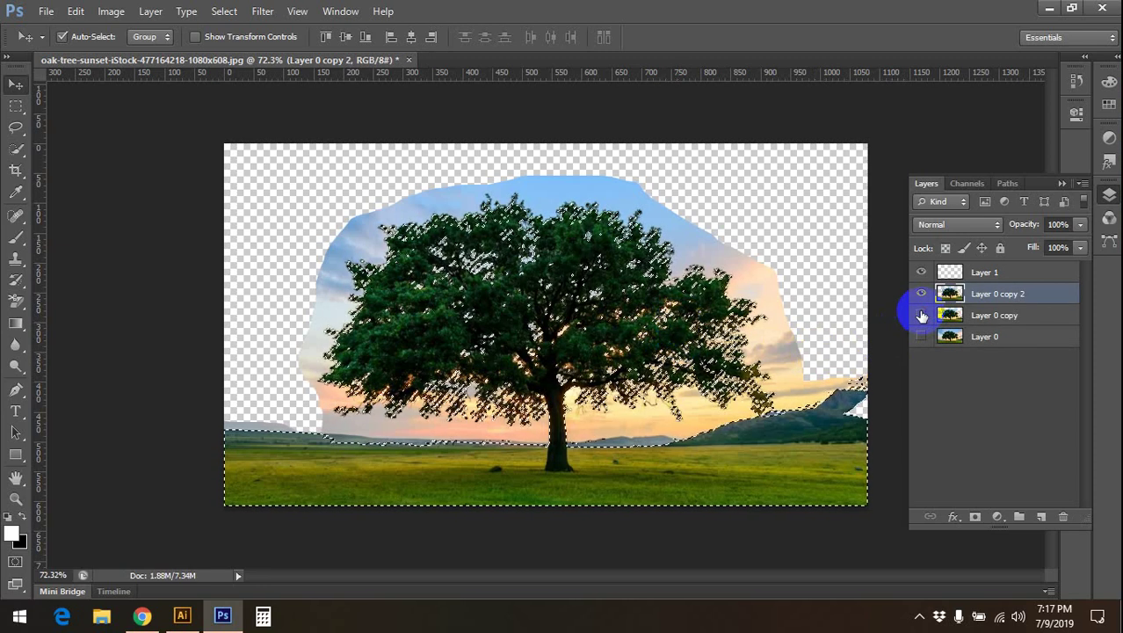
pyautogui.scroll(5, 603, 344)
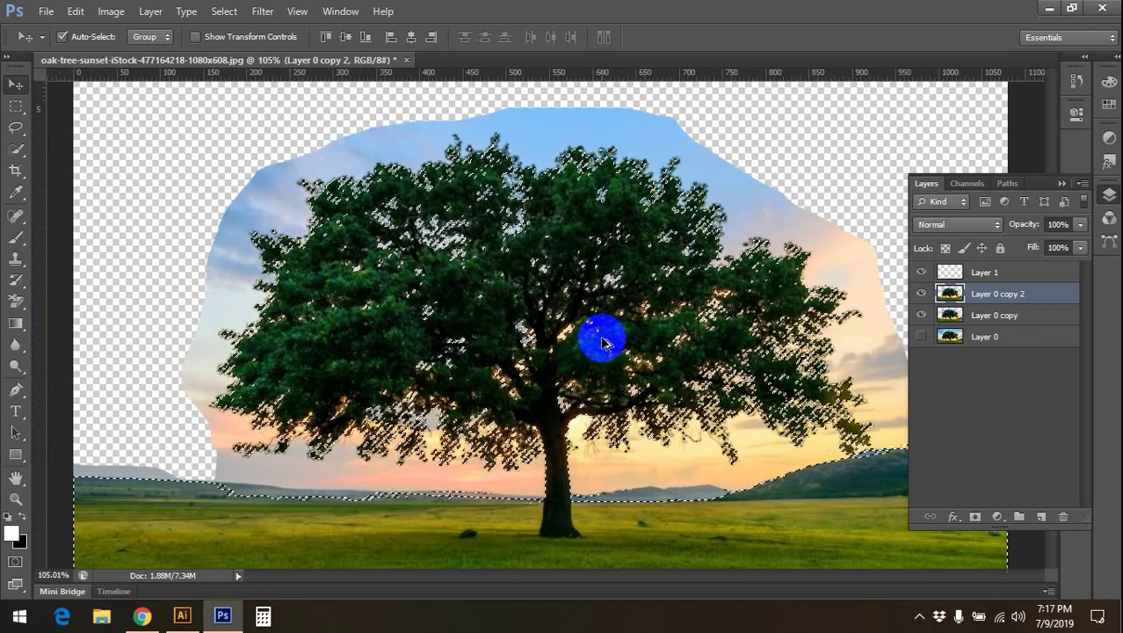
pyautogui.hotkey('ctrl', 'j')
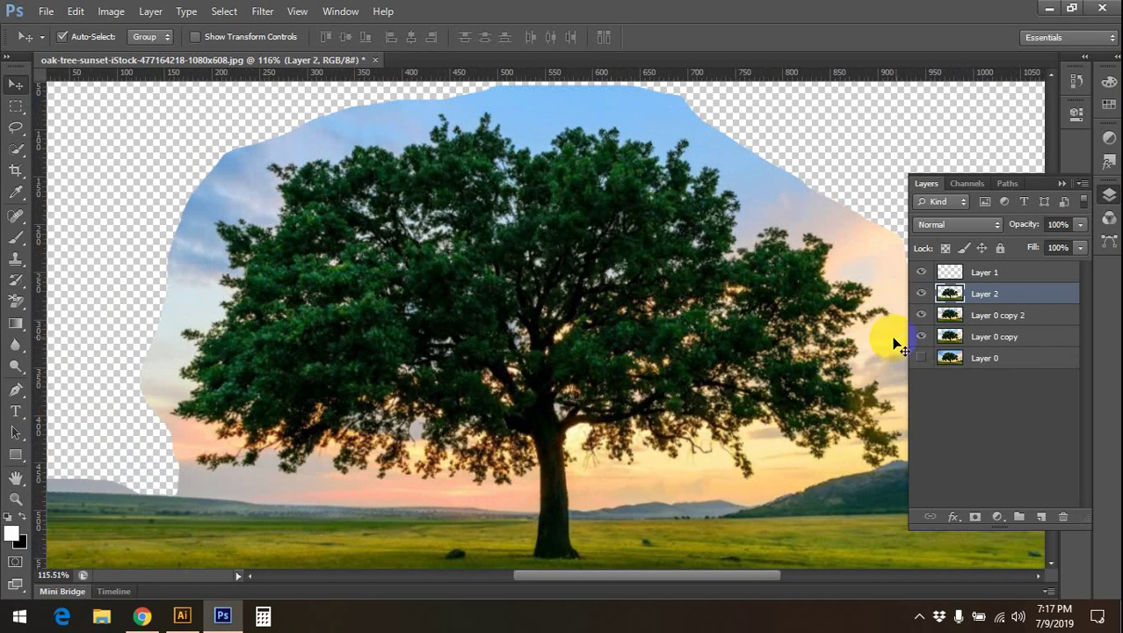
# - Hide Layer 0 copy 2 and Layer 0 copy so the cut-out tree shows alone
pyautogui.click(921, 314)
pyautogui.click(919, 337)
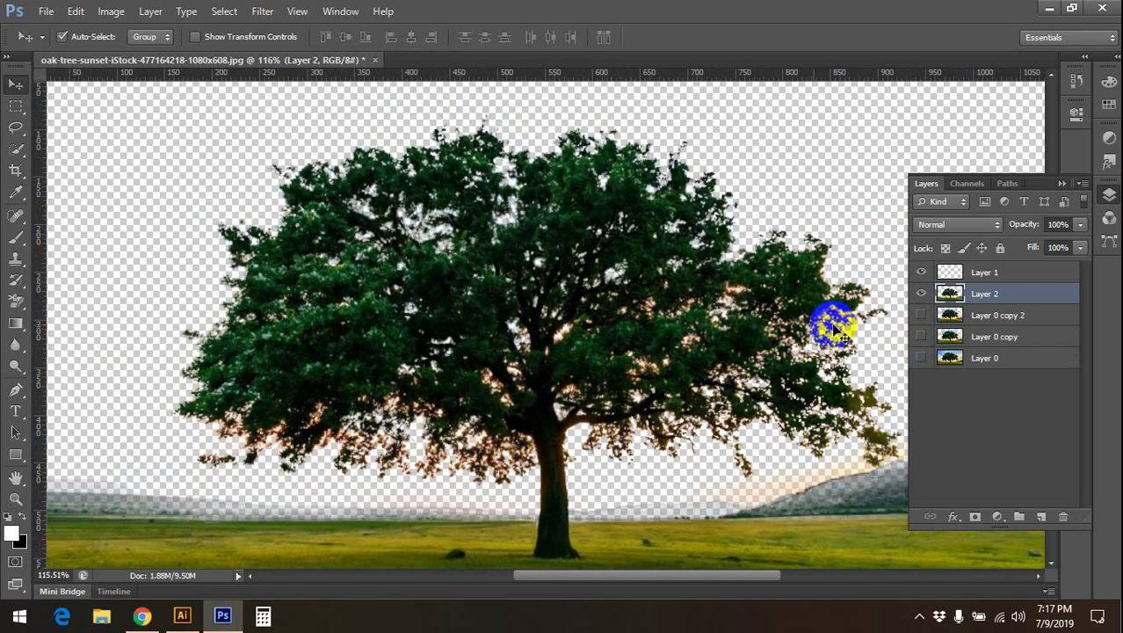
pyautogui.scroll(-2, 580, 281)
pyautogui.scroll(-2, 580, 281)
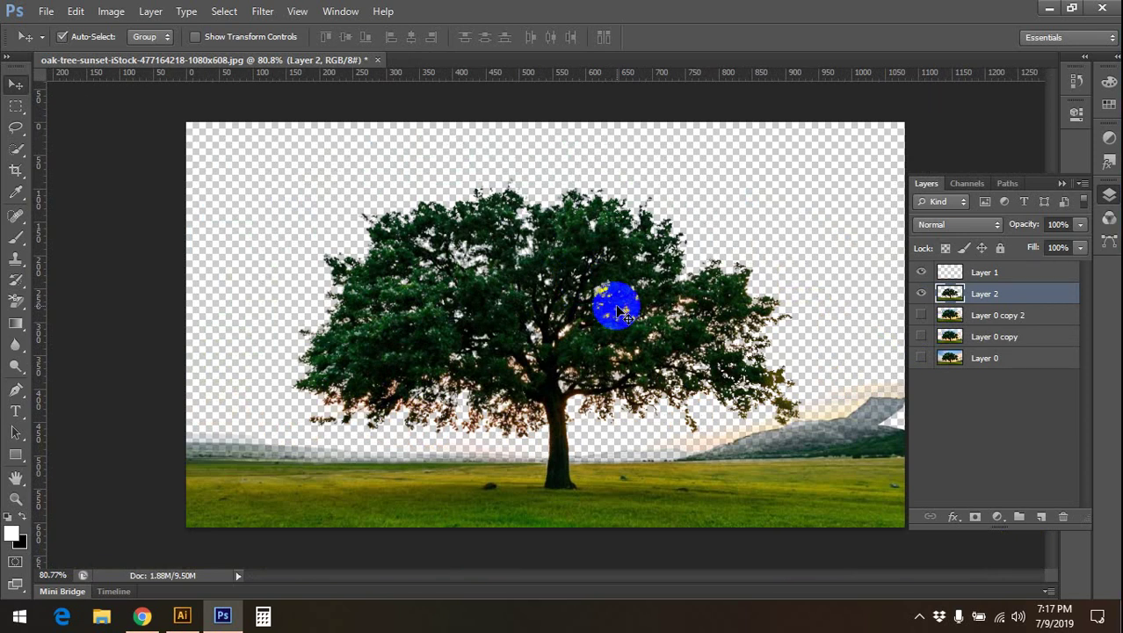
pyautogui.scroll(-1, 620, 310)
pyautogui.scroll(2, 651, 305)
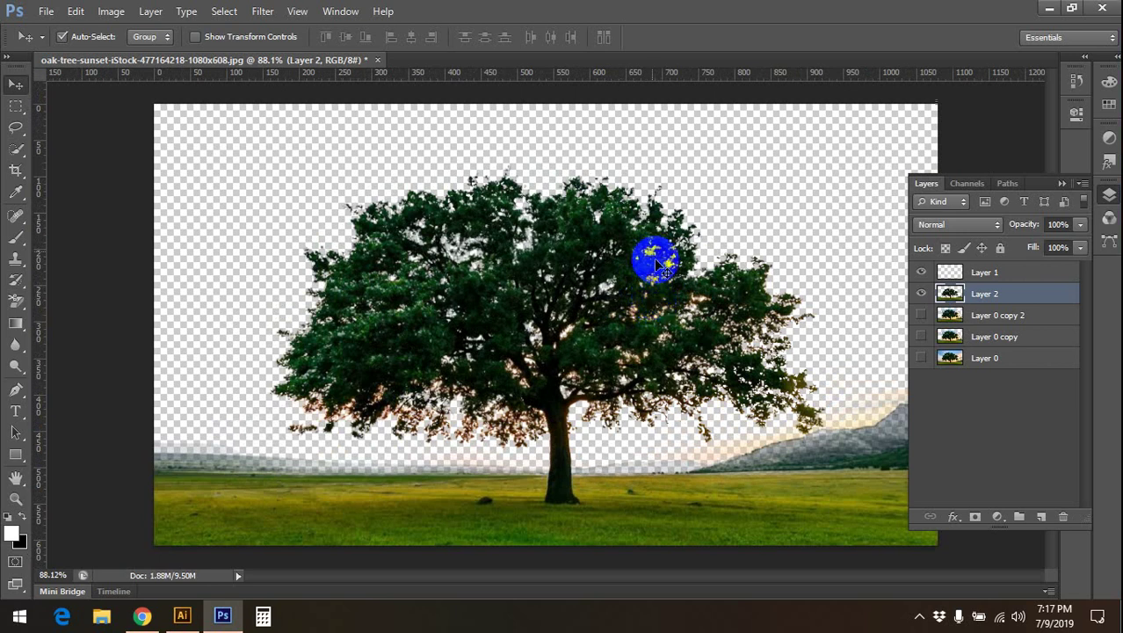
# - Drag across the canvas a few times, then undo the last change
pyautogui.moveTo(758, 252); pyautogui.dragTo(672, 275)
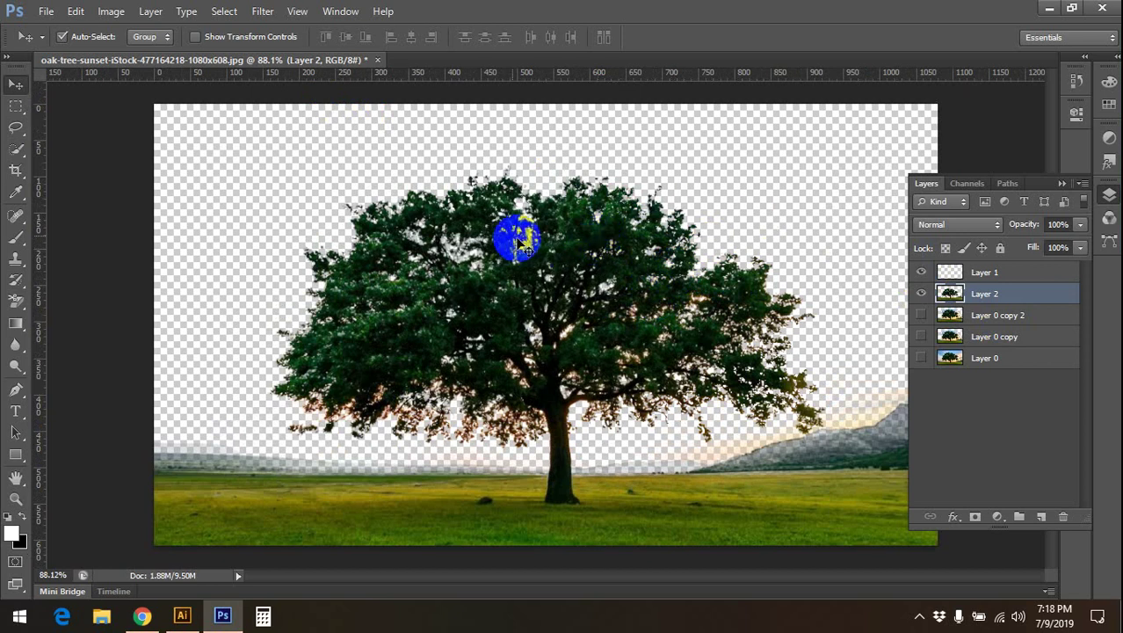
pyautogui.moveTo(672, 277)
pyautogui.mouseDown()
pyautogui.moveTo(514, 176)
pyautogui.moveTo(516, 224)
pyautogui.mouseUp()
pyautogui.moveTo(524, 227)
pyautogui.mouseDown()
pyautogui.moveTo(613, 181)
pyautogui.moveTo(577, 182)
pyautogui.moveTo(587, 178)
pyautogui.mouseUp()
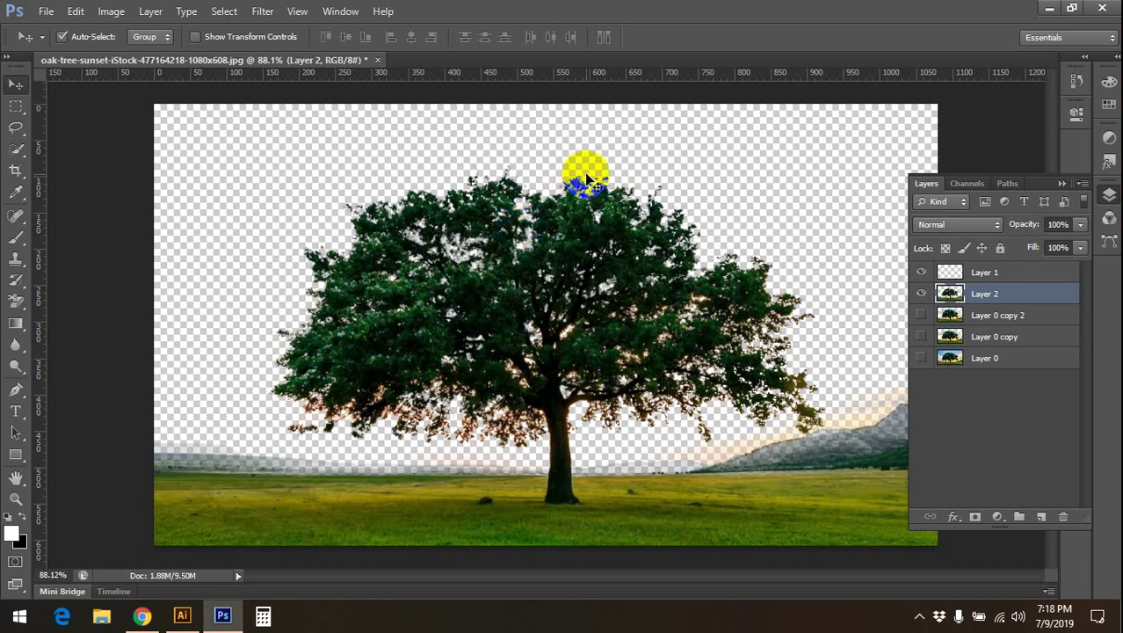
pyautogui.hotkey('ctrl', 'z')
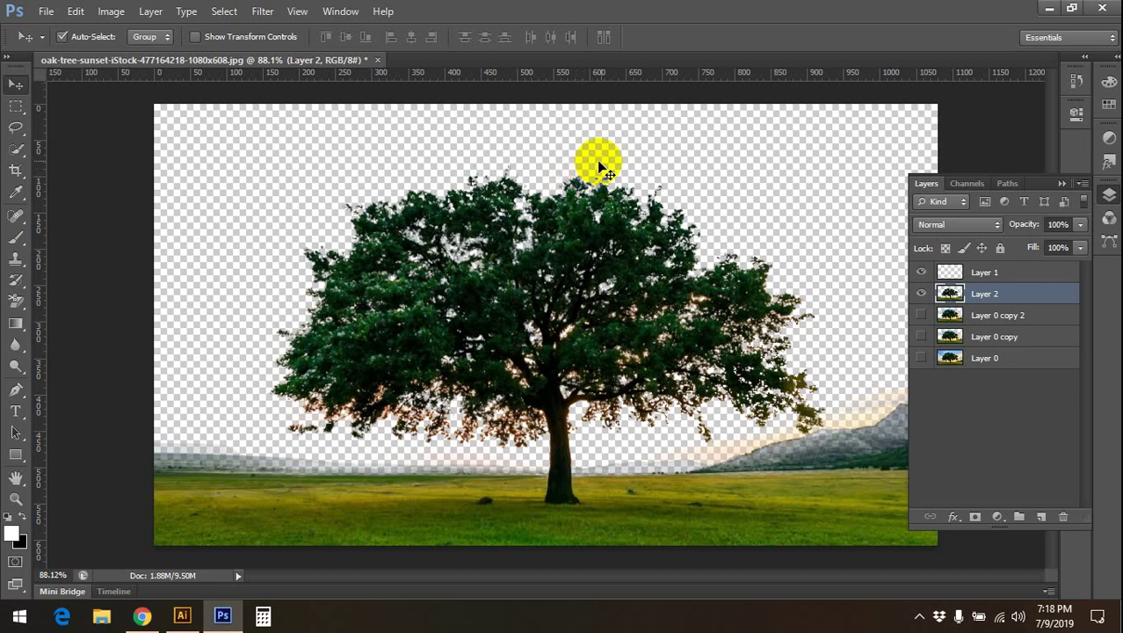